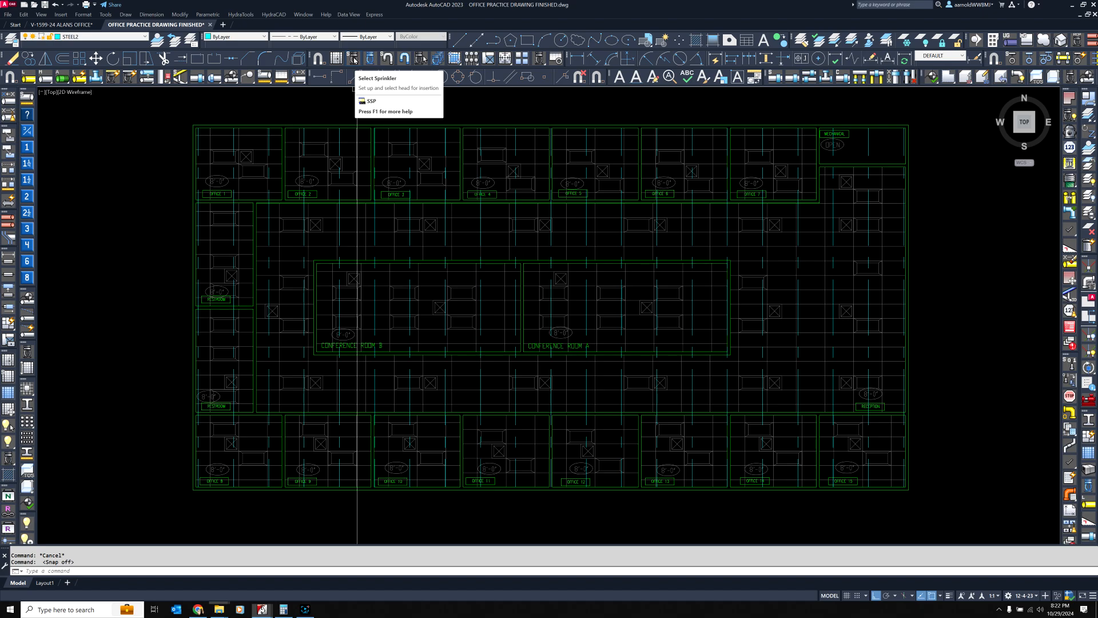
# Start a new sprinkler symbol definition with Select Sprinkler and pick Head1 in the HEADS folder
pyautogui.click(354, 59)
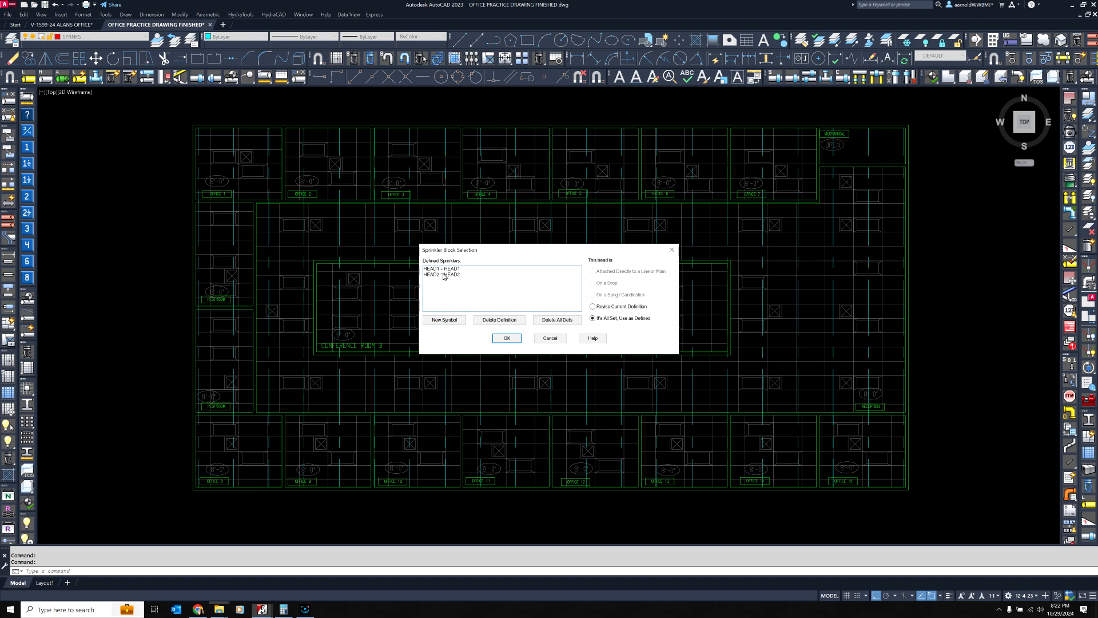
pyautogui.click(444, 320)
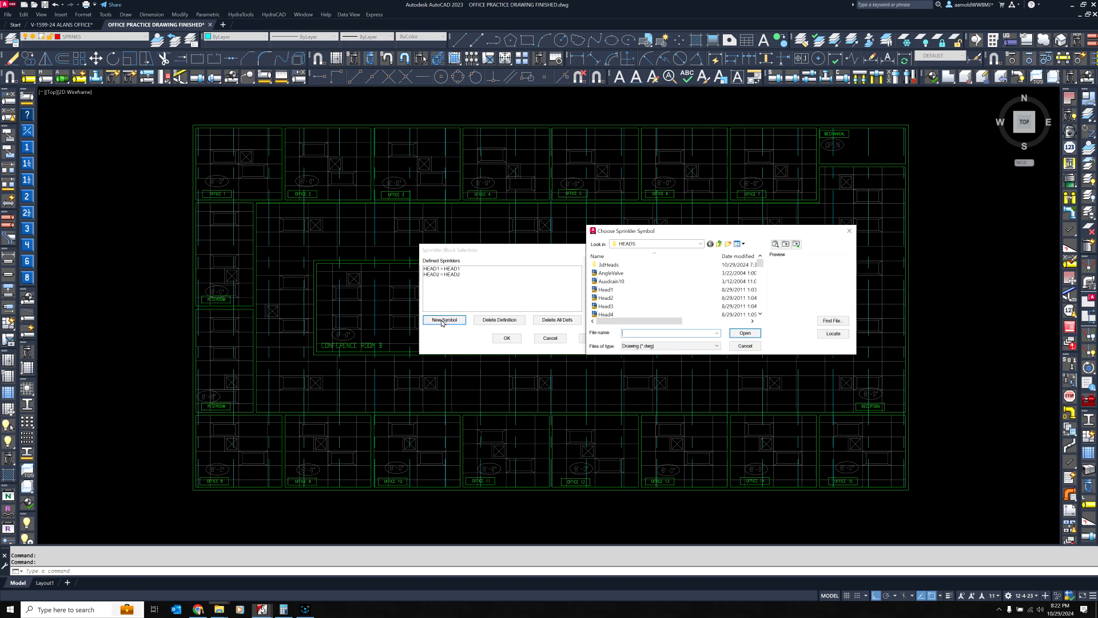
pyautogui.click(608, 290)
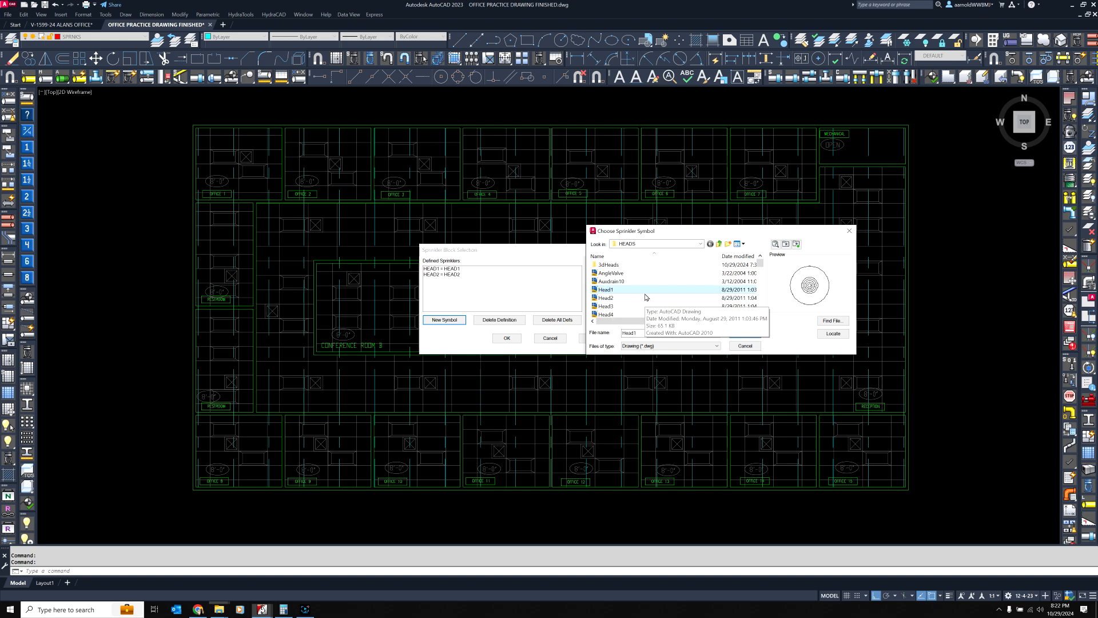
# Preview the sprinkler symbols in the HEADS folder one by one, from Head1 down to the Side symbols
pyautogui.press('Down')
pyautogui.press('Down')
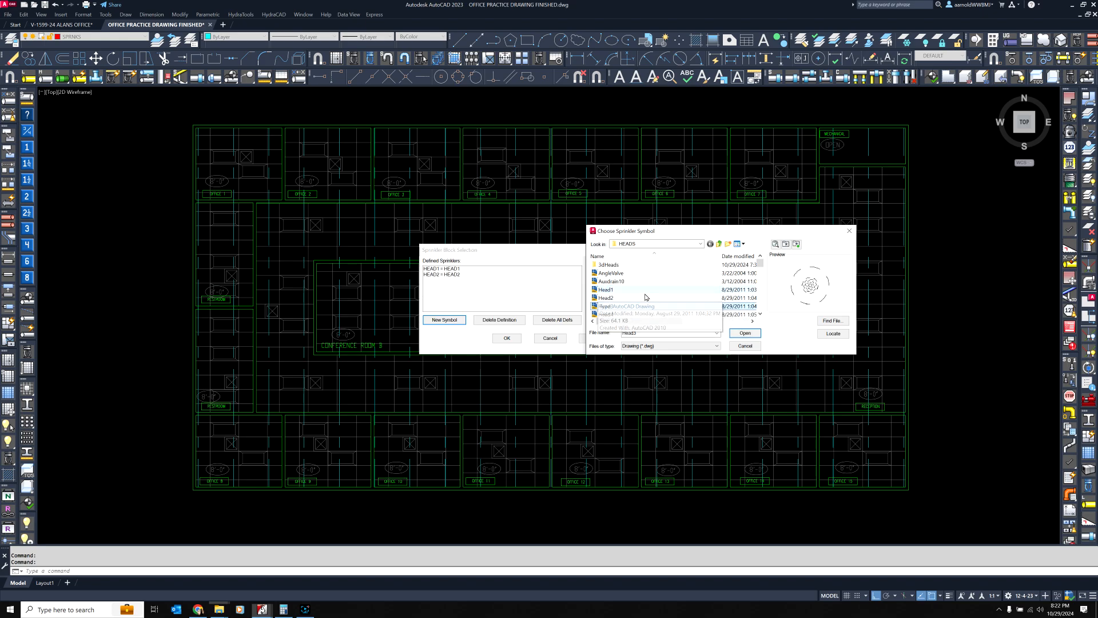
pyautogui.press('Down')
pyautogui.press('Down')
pyautogui.press('Down')
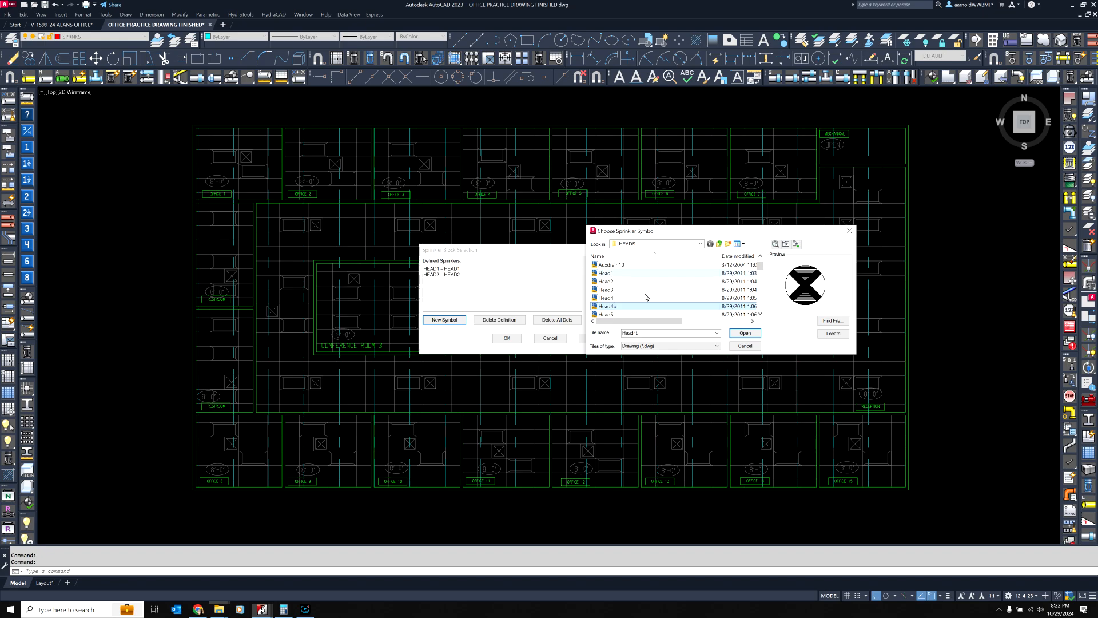
pyautogui.press('Down')
pyautogui.press('Down')
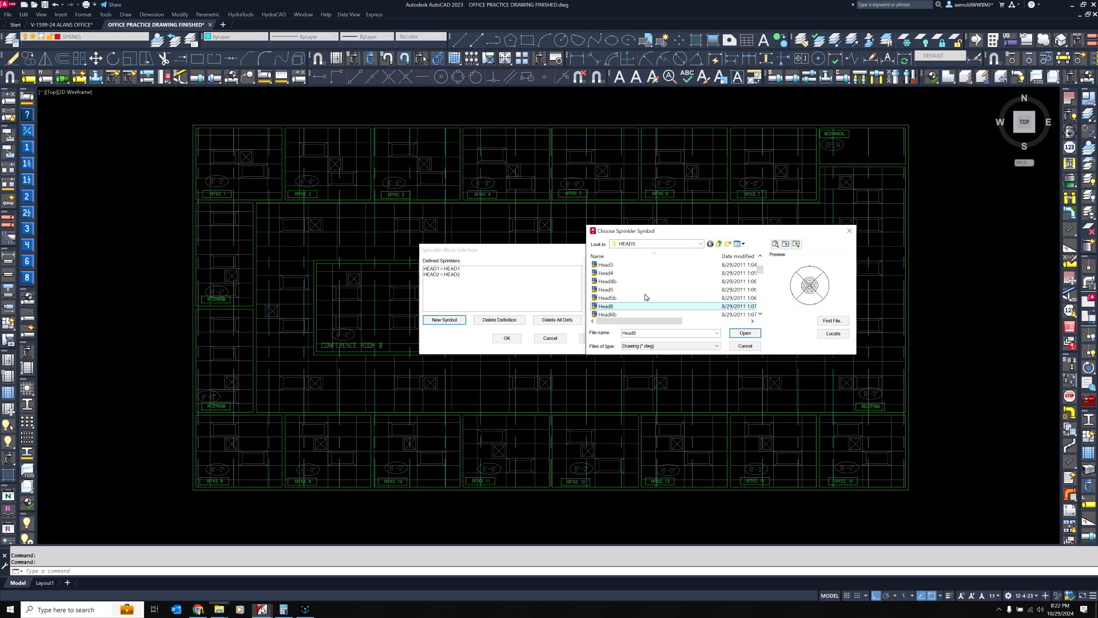
pyautogui.press('Down')
pyautogui.press('Down')
pyautogui.press('Down')
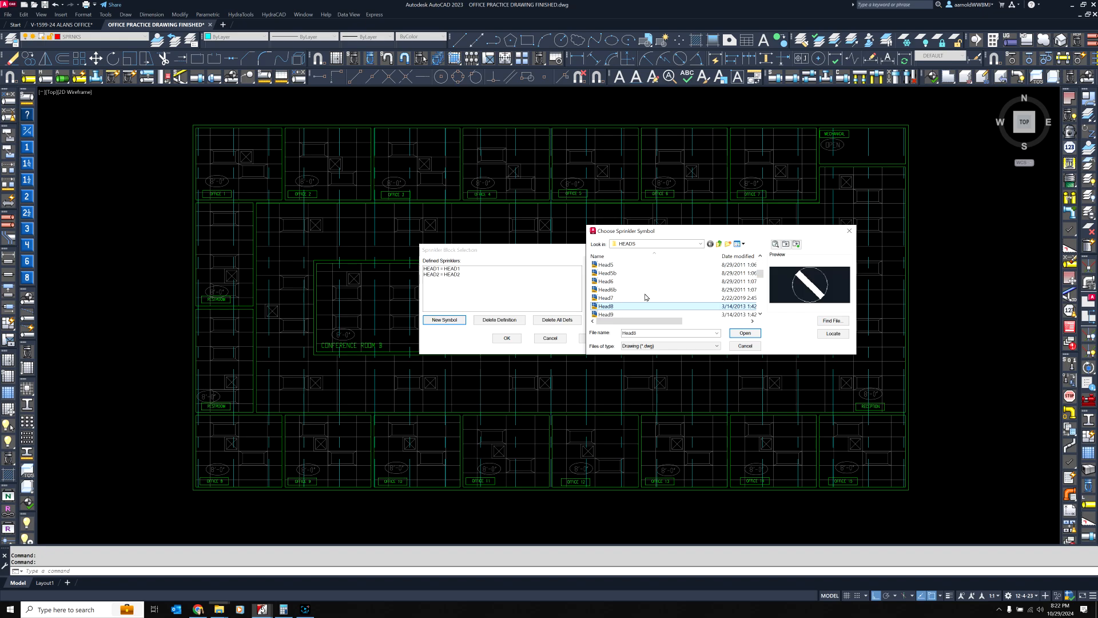
pyautogui.press('Down')
pyautogui.press('Down')
pyautogui.press('Down')
pyautogui.press('Down')
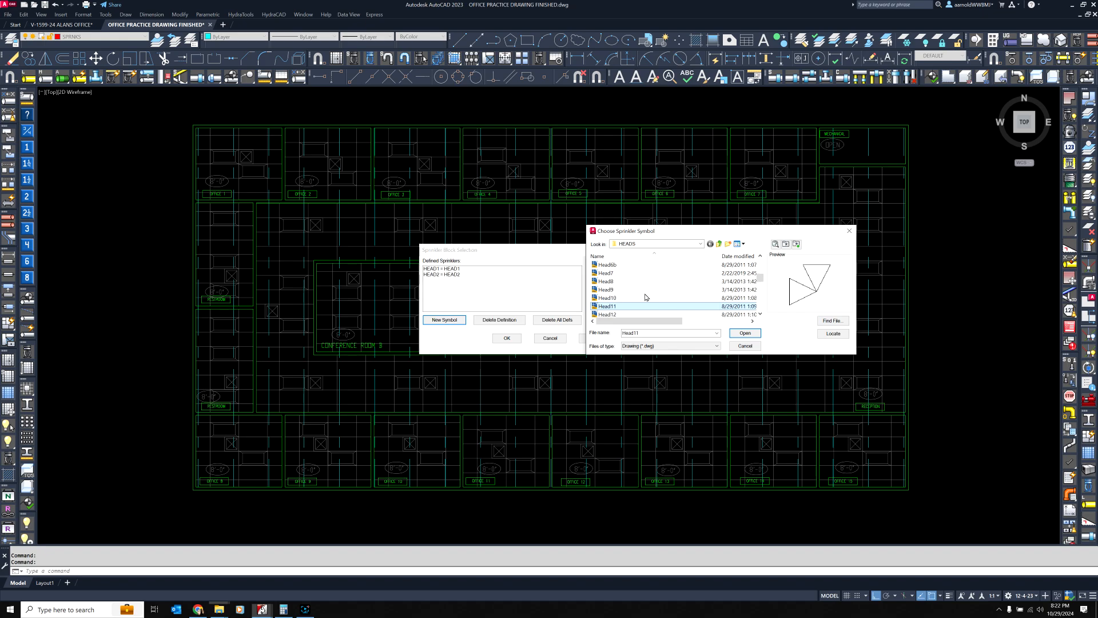
pyautogui.press('Down')
pyautogui.press('Down')
pyautogui.press('Down')
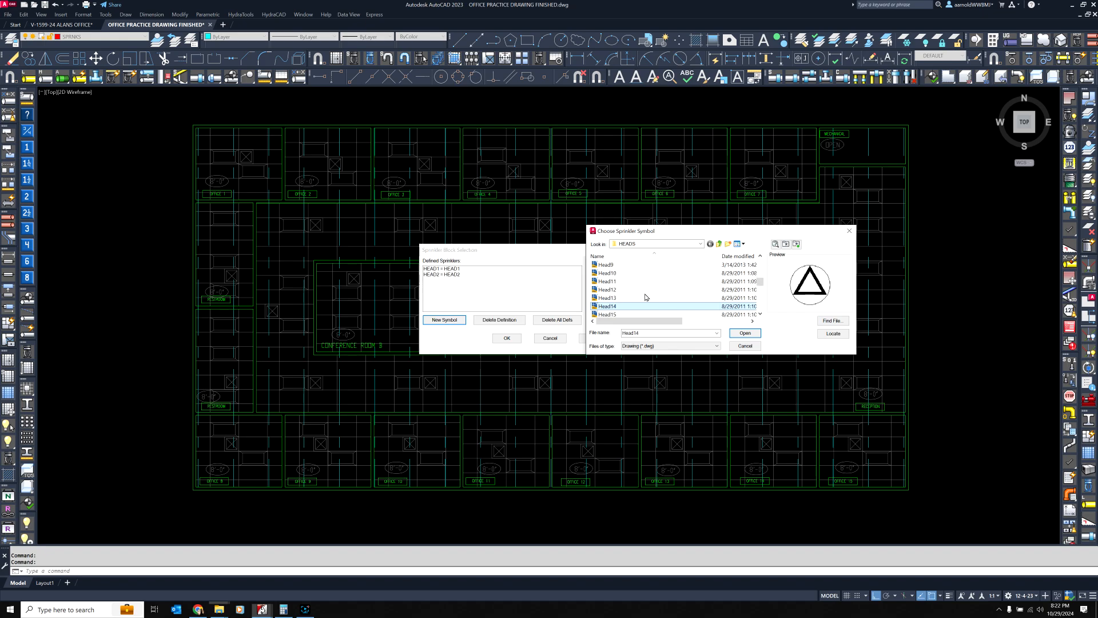
pyautogui.press('Down')
pyautogui.press('Down')
pyautogui.press('Down')
pyautogui.press('Down')
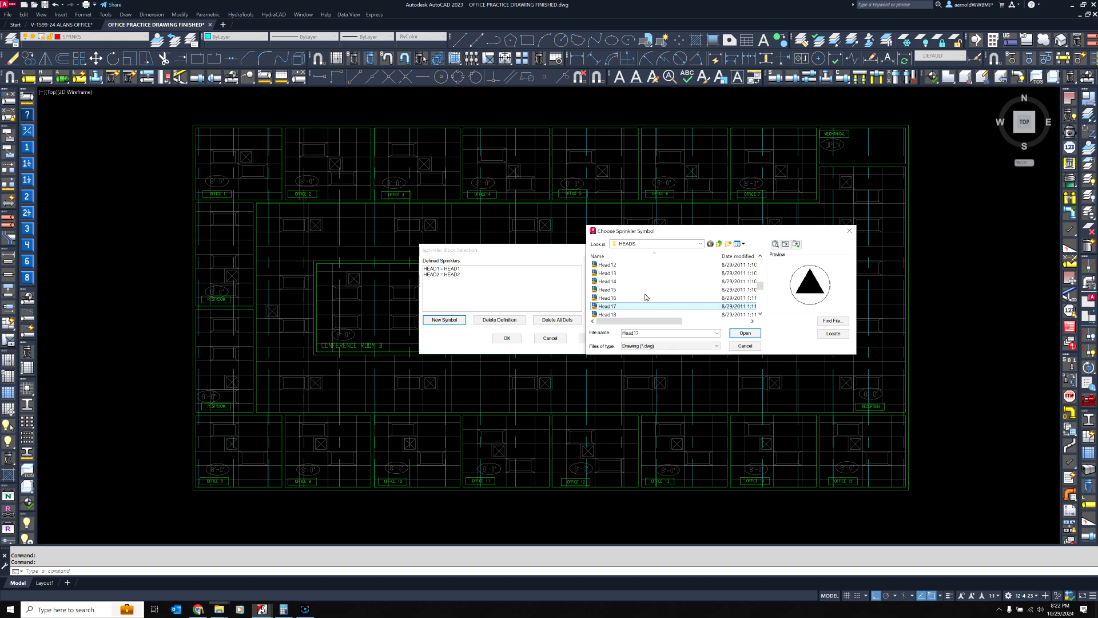
pyautogui.press('Down')
pyautogui.press('Down')
pyautogui.press('Down')
pyautogui.press('Down')
pyautogui.press('Down')
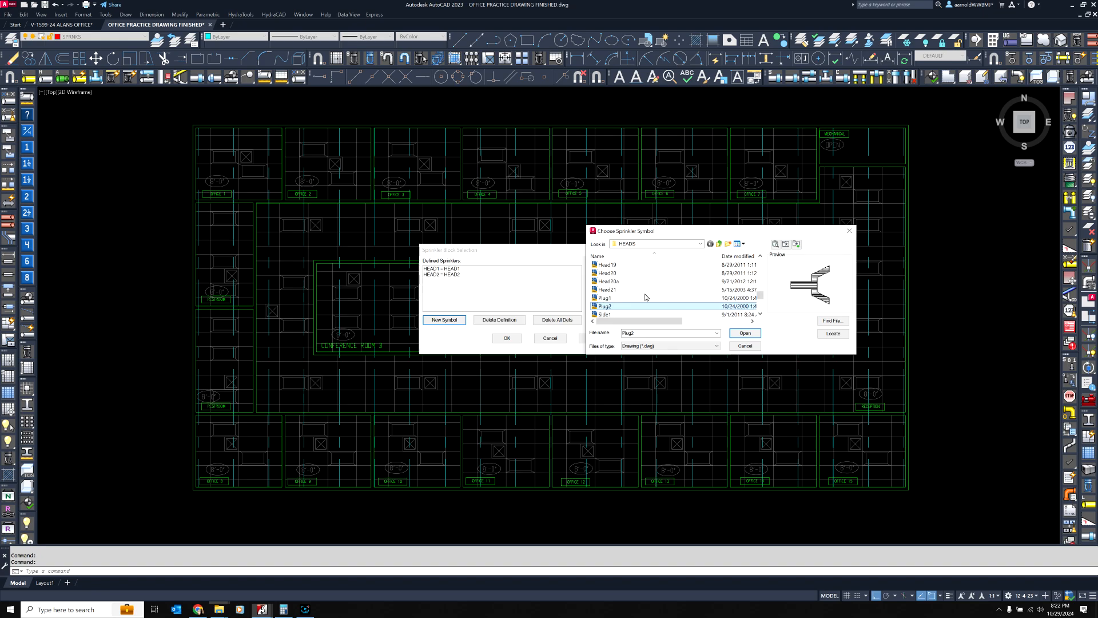
pyautogui.press('Down')
pyautogui.press('Down')
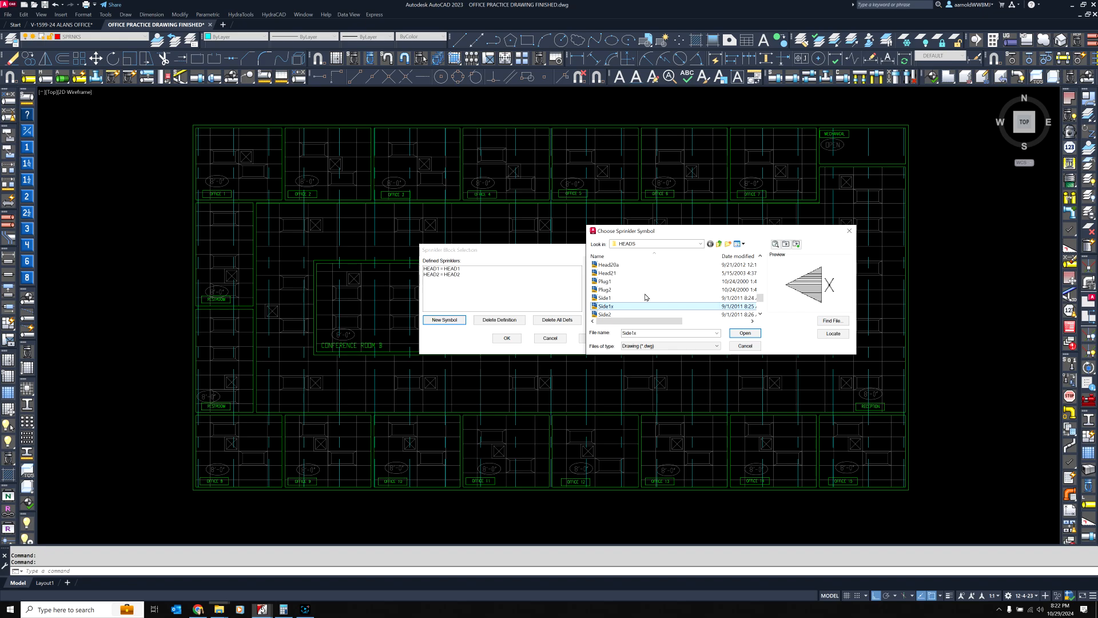
pyautogui.press('Down')
pyautogui.press('Down')
# Go back up through the symbol list to Head1, examining the Head7, Head6b, Head5 and Head3 previews
pyautogui.press('Up')
pyautogui.press('Up')
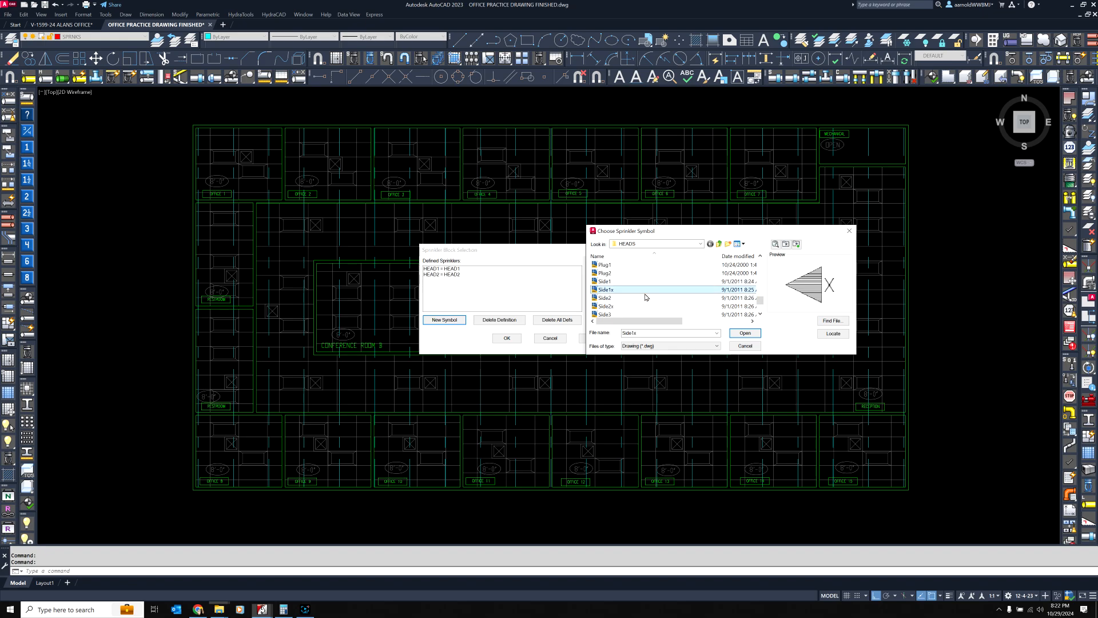
pyautogui.press('Up')
pyautogui.press('Up')
pyautogui.press('Up')
pyautogui.press('Up')
pyautogui.press('Up')
pyautogui.press('Up')
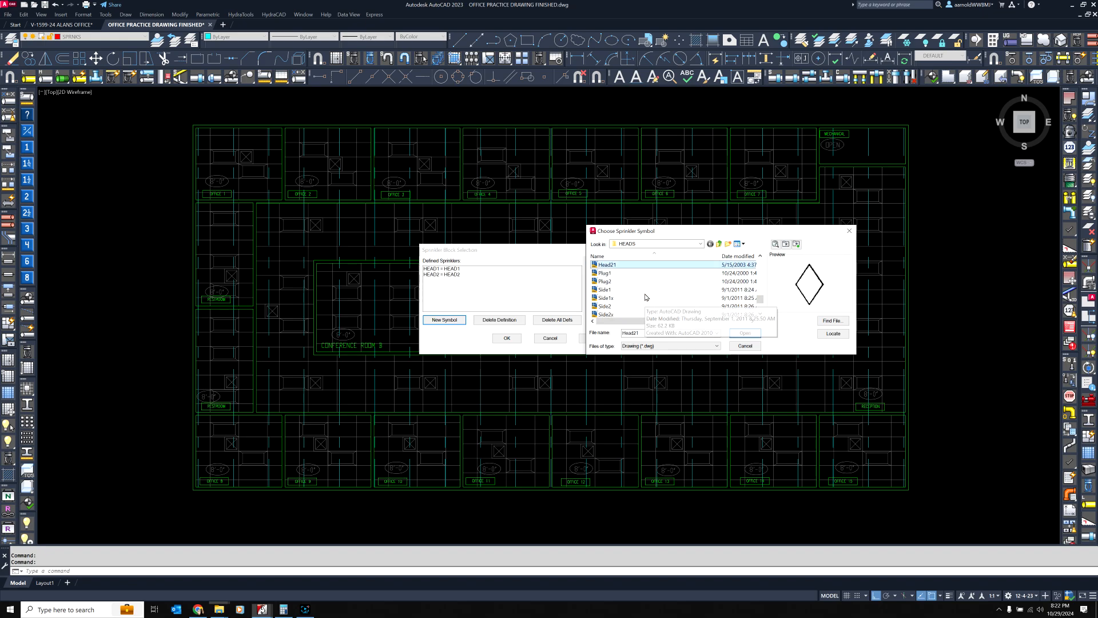
pyautogui.press('Up')
pyautogui.press('Up')
pyautogui.press('Up')
pyautogui.press('Up')
pyautogui.press('Up')
pyautogui.press('Up')
pyautogui.press('Up')
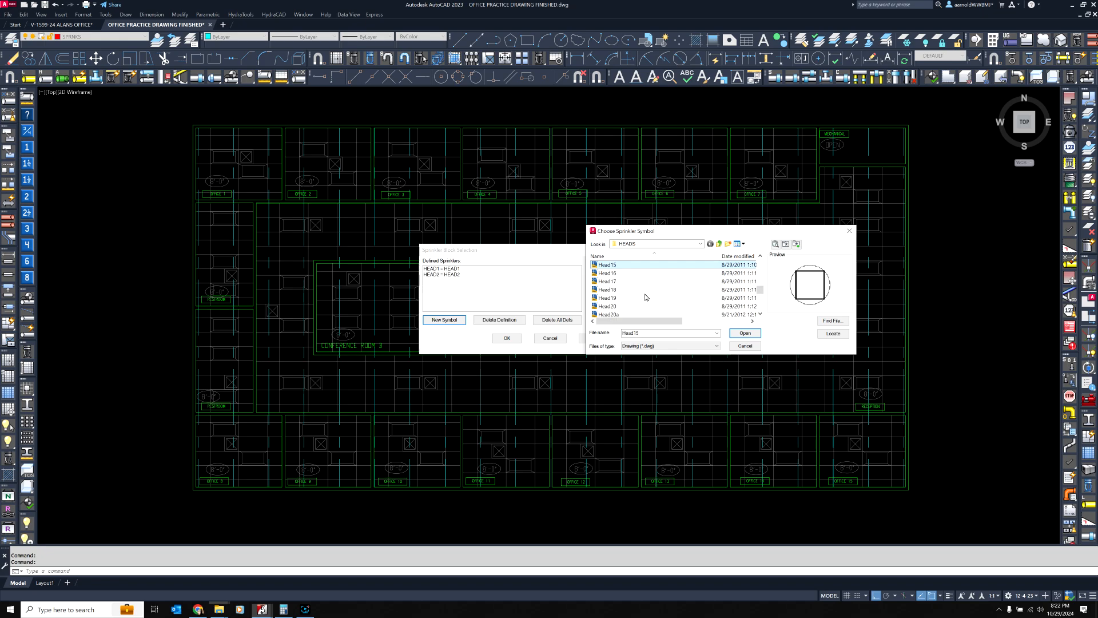
pyautogui.press('Up')
pyautogui.press('Up')
pyautogui.press('Up')
pyautogui.press('Up')
pyautogui.press('Up')
pyautogui.press('Up')
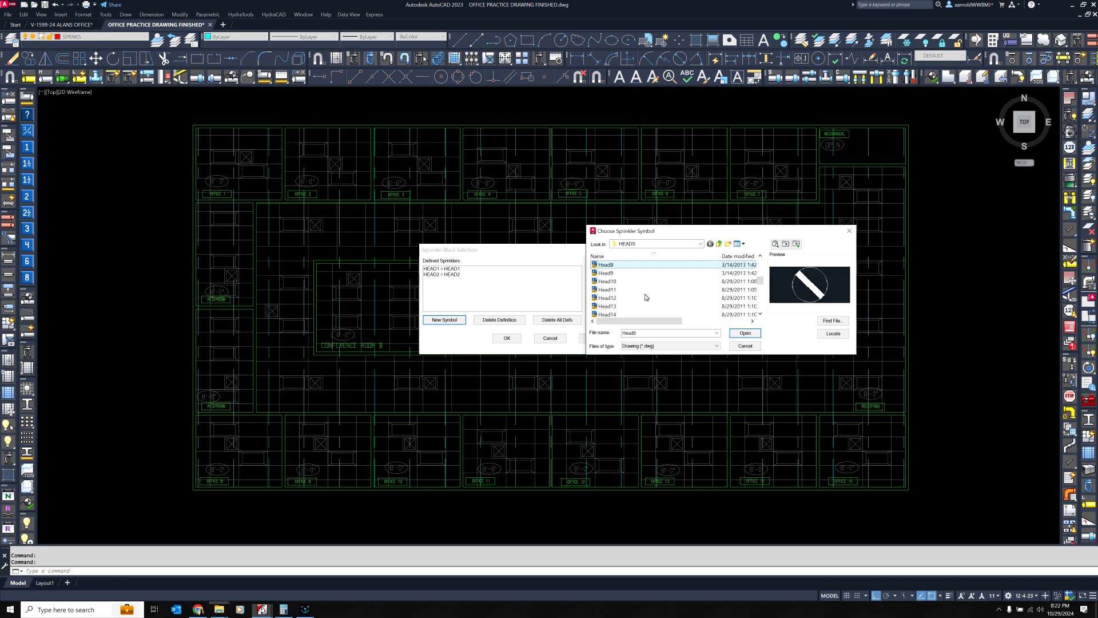
pyautogui.press('Up')
pyautogui.press('Down')
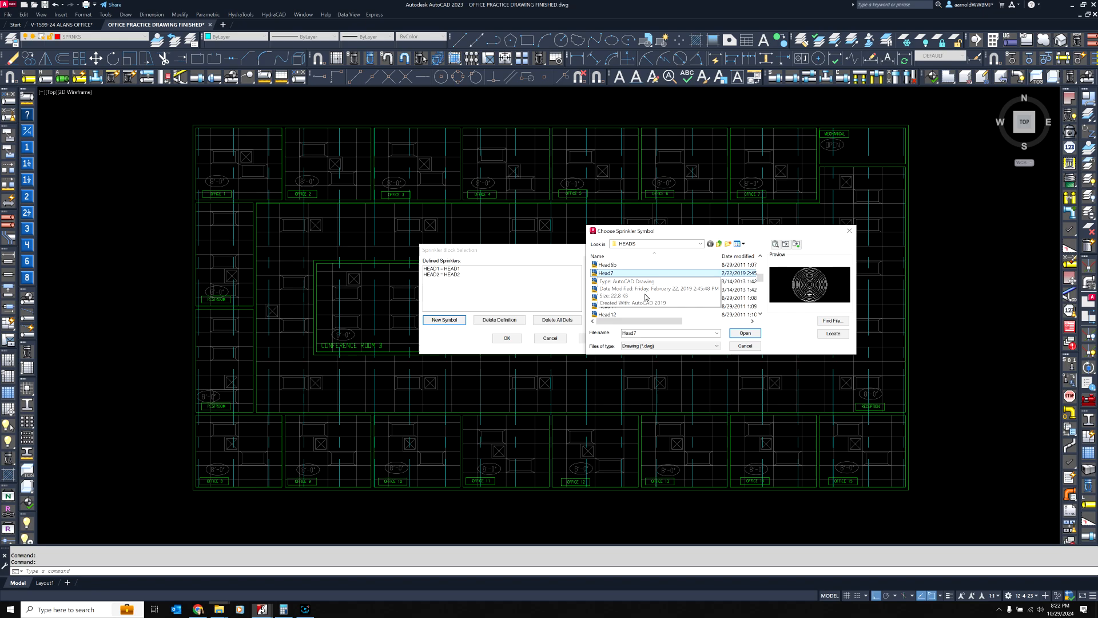
pyautogui.press('Up')
pyautogui.press('Up')
pyautogui.press('Up')
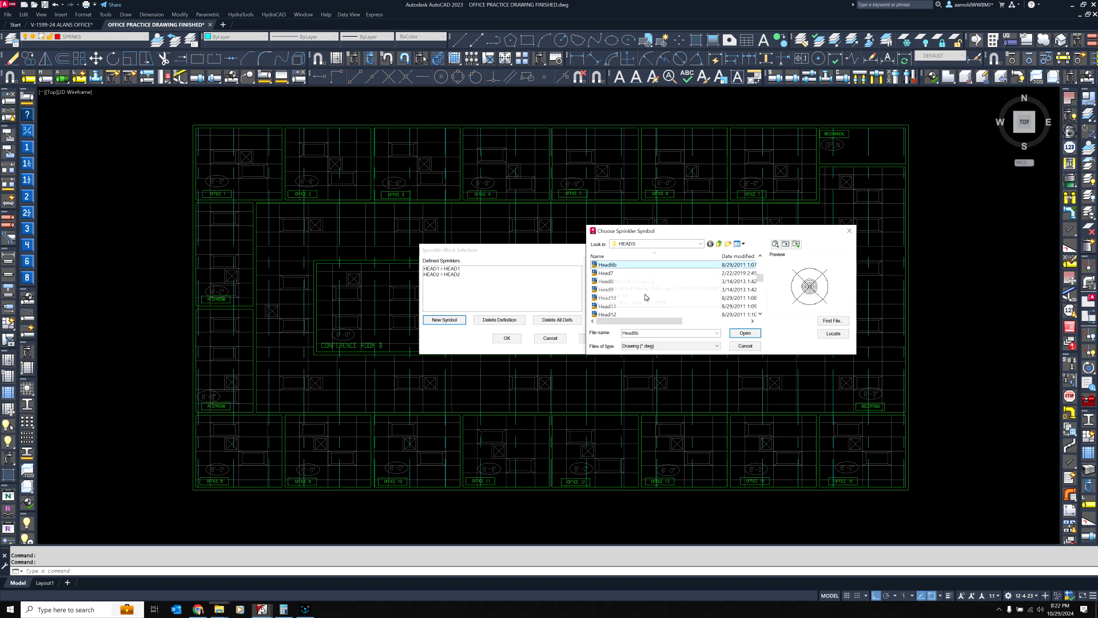
pyautogui.press('Up')
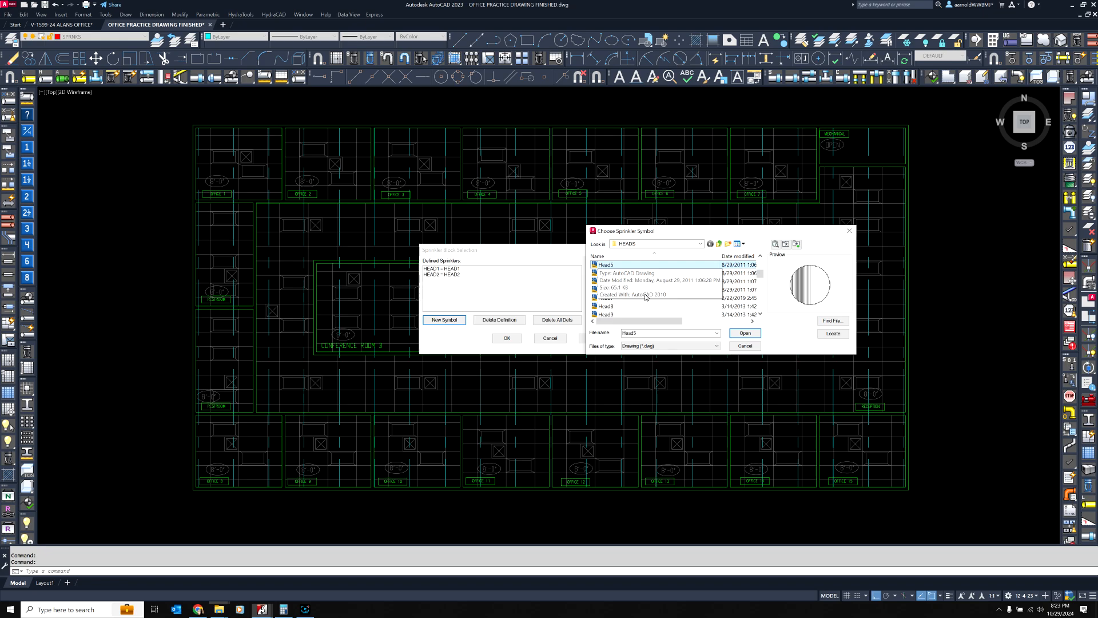
pyautogui.press('Up')
pyautogui.press('Up')
pyautogui.press('Up')
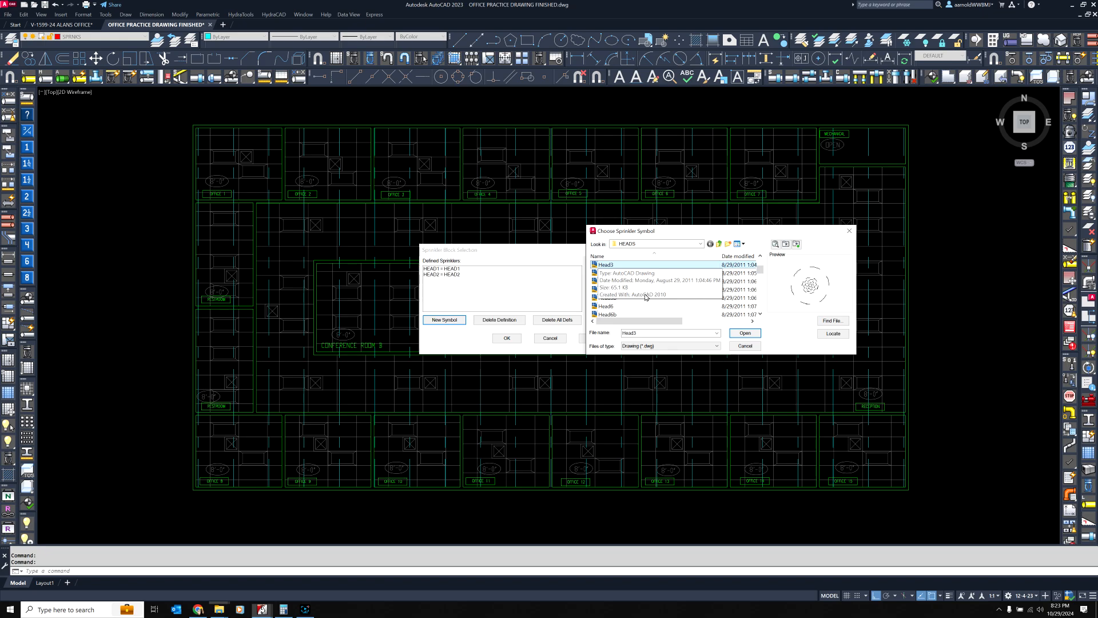
pyautogui.press('Up')
pyautogui.press('Up')
# Load the Head1 symbol as the new sprinkler and define it as a head on a drop
pyautogui.click(607, 265)
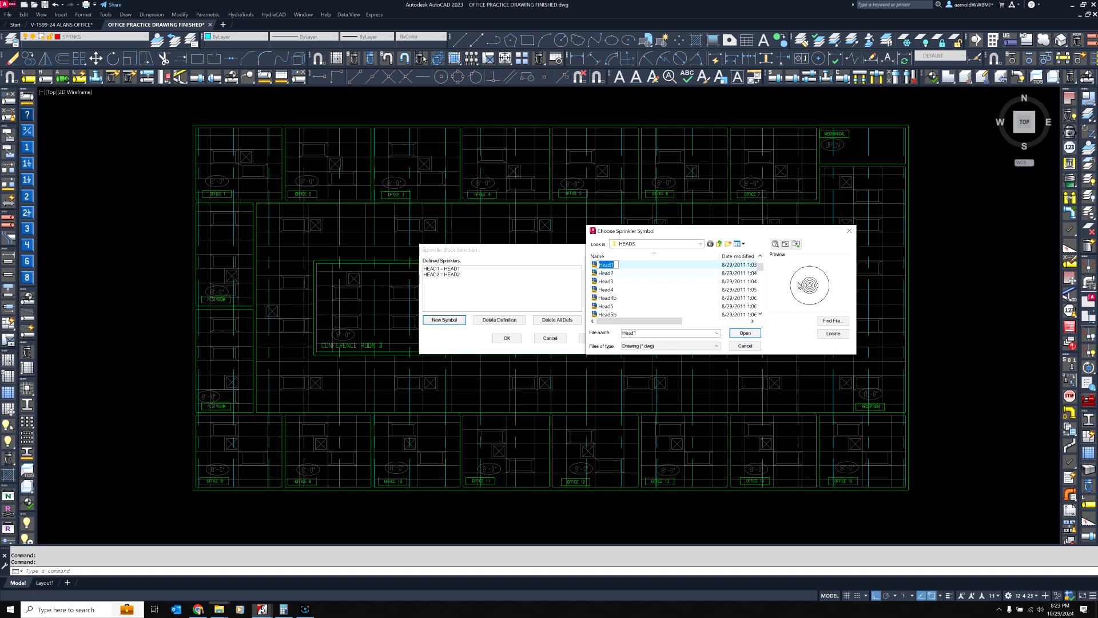
pyautogui.click(635, 264)
pyautogui.click(749, 335)
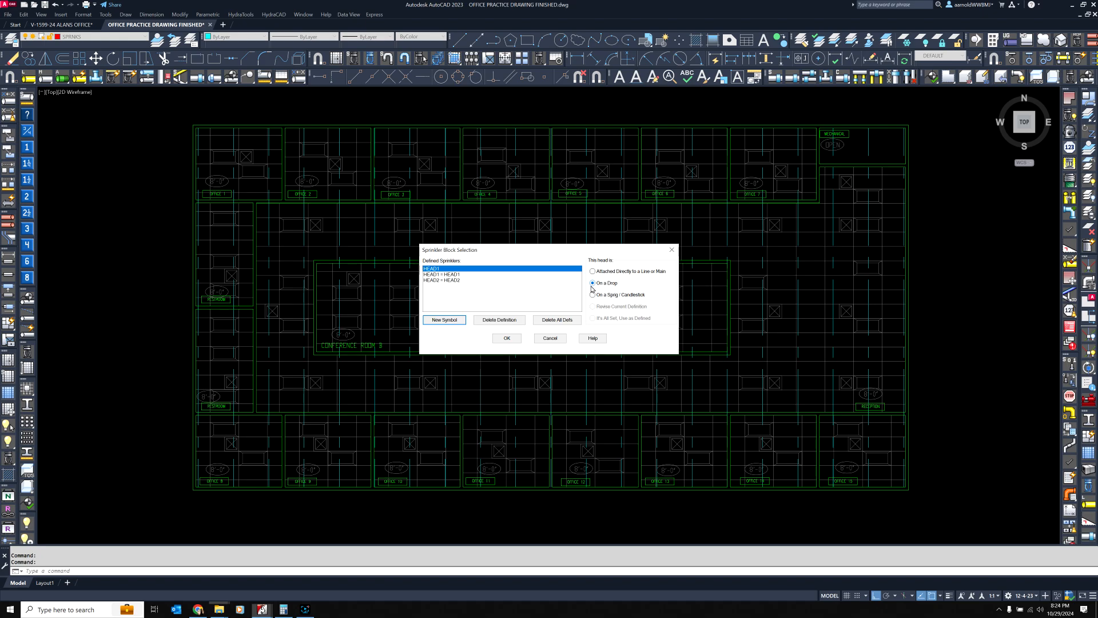
pyautogui.click(507, 338)
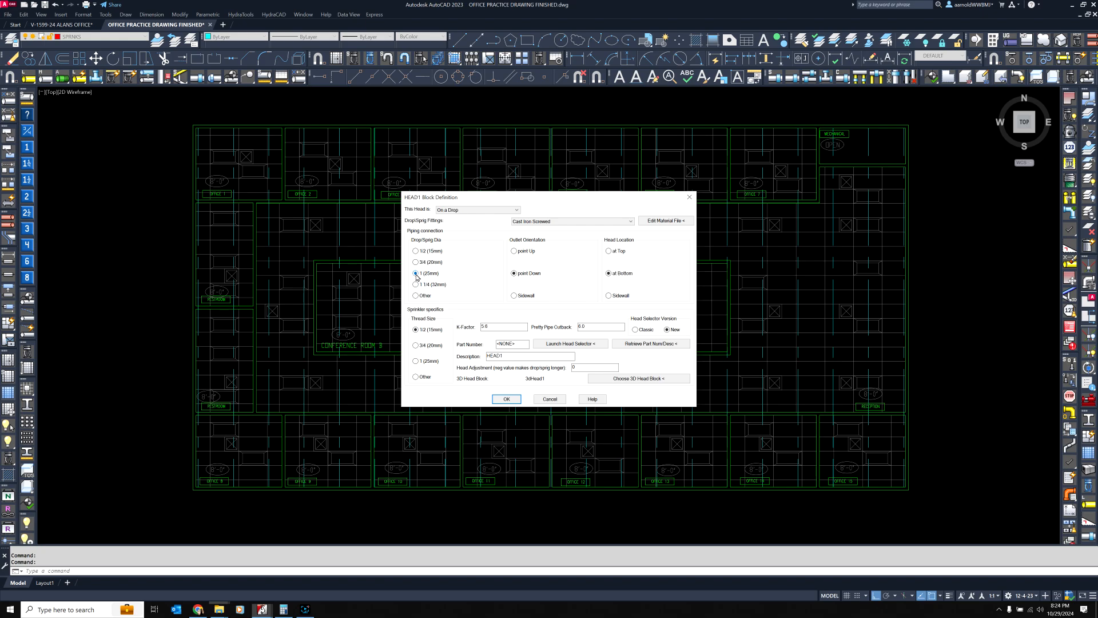
# Set the HEAD1 block's description to VK3021 REC PEND, keeping the K-factor at 5.6
pyautogui.click(501, 327)
pyautogui.click(512, 327)
pyautogui.doubleClick(506, 357)
pyautogui.write('VK3021 REC PEND')
# Preview the 3D head blocks in the 3dHeads folder one by one, from 3dHead1 down to 3dHead23
pyautogui.click(660, 380)
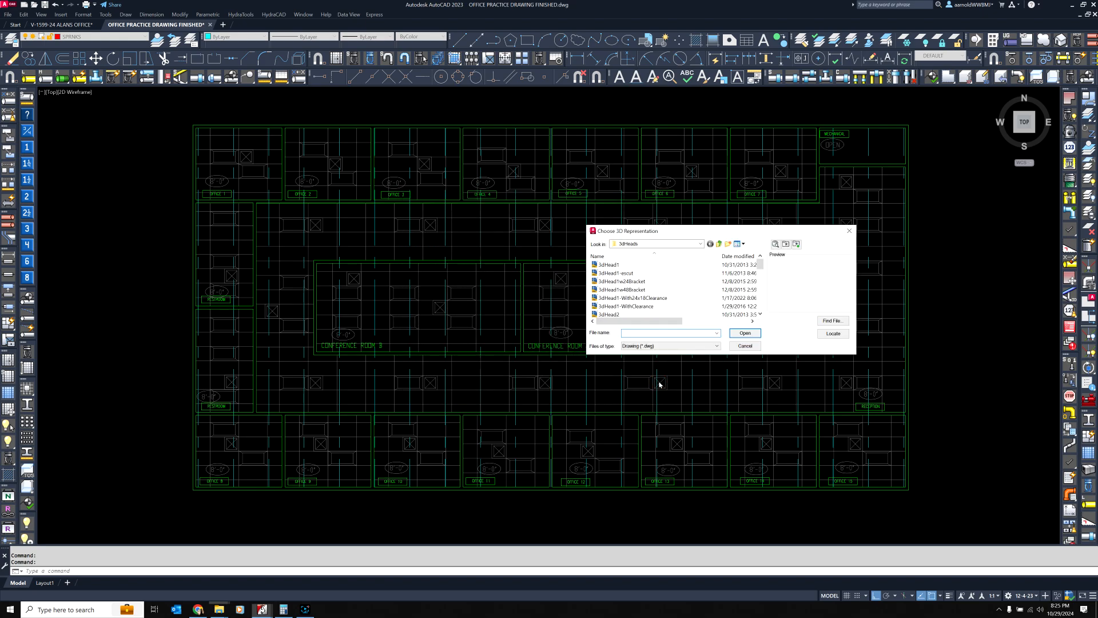
pyautogui.click(610, 265)
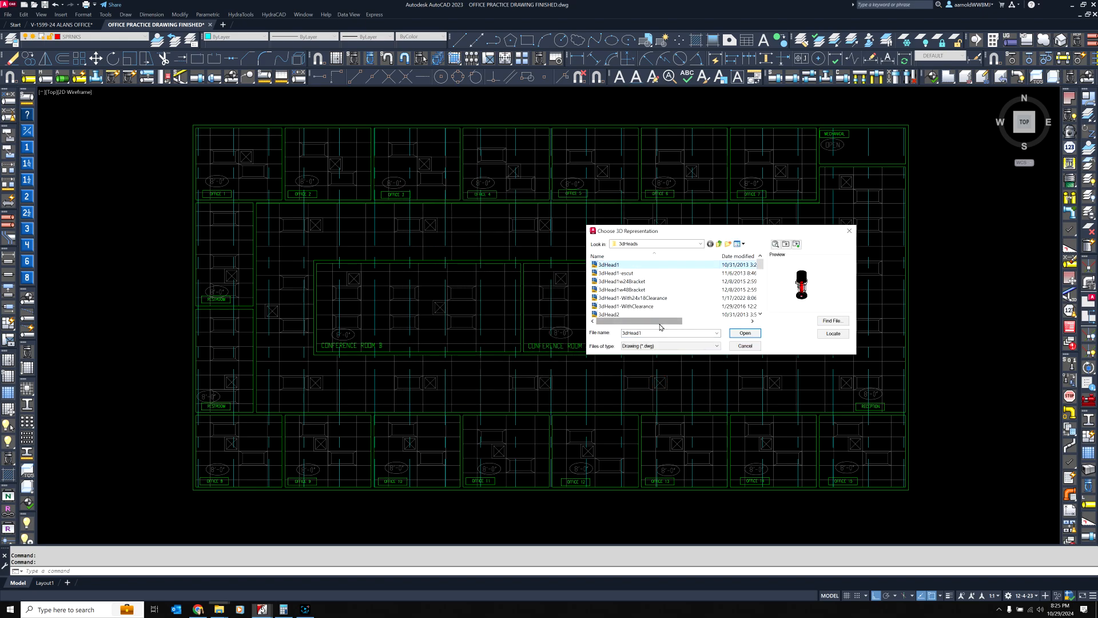
pyautogui.press('Down')
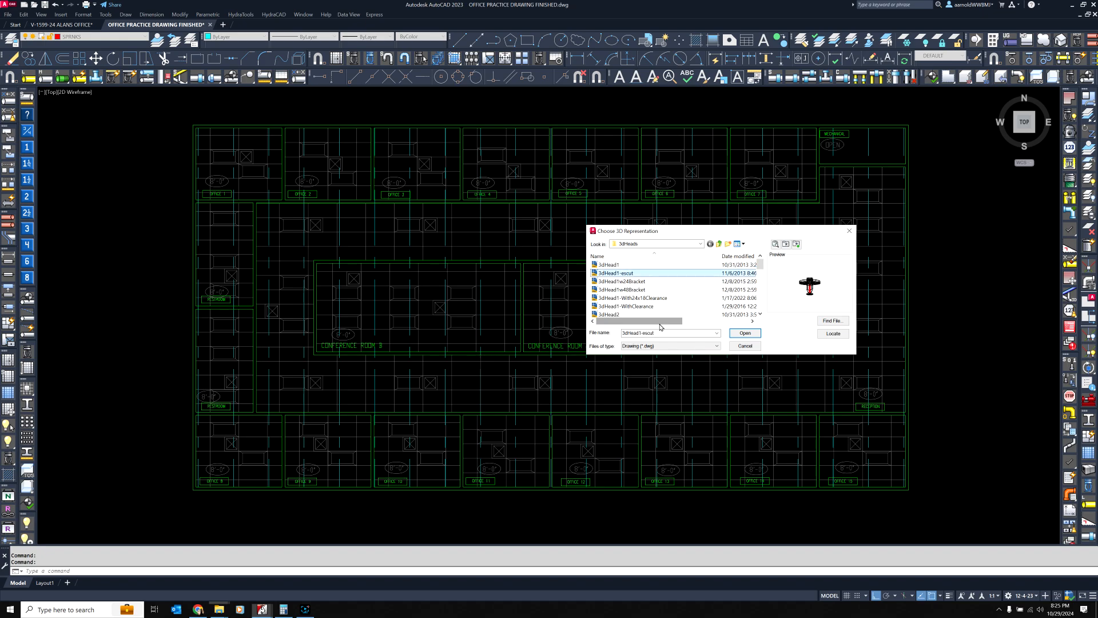
pyautogui.press('Down')
pyautogui.press('Down')
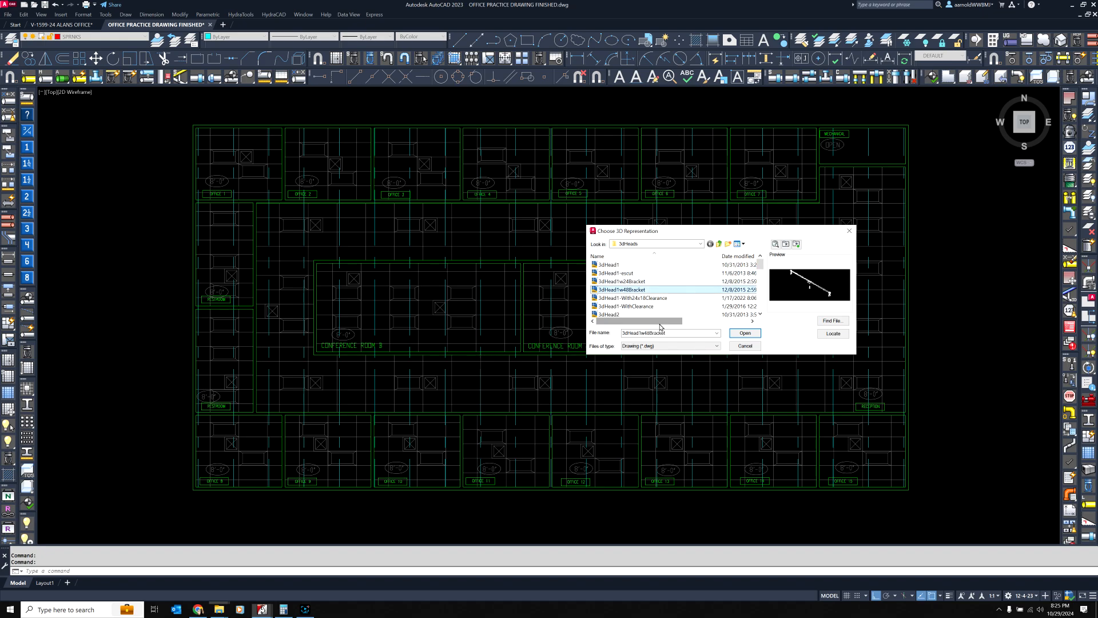
pyautogui.press('Down')
pyautogui.press('Down')
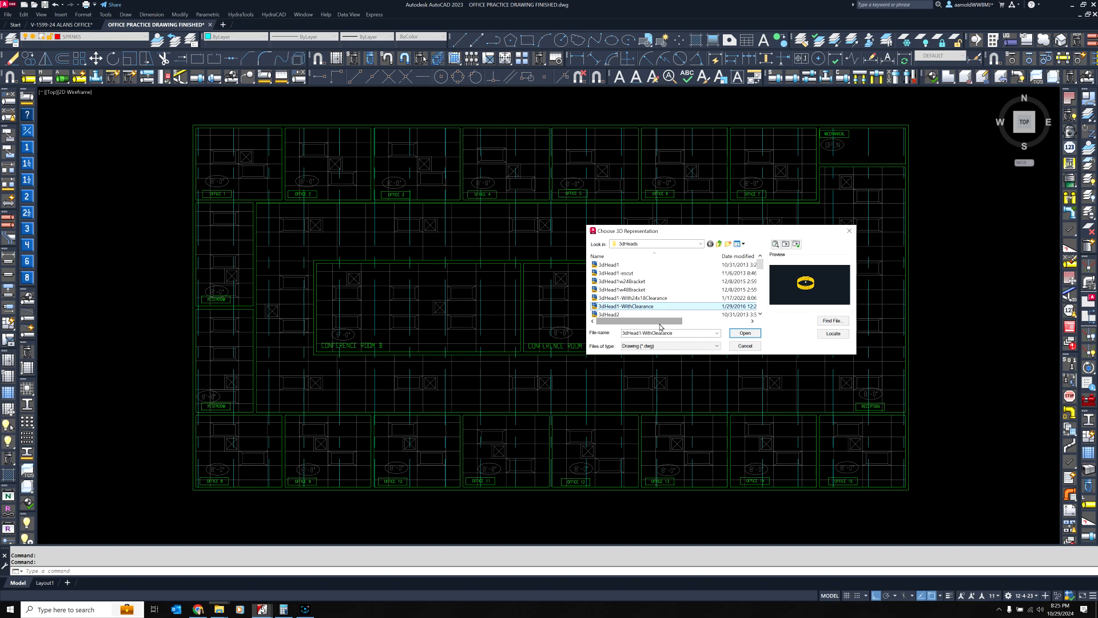
pyautogui.press('Down')
pyautogui.press('Down')
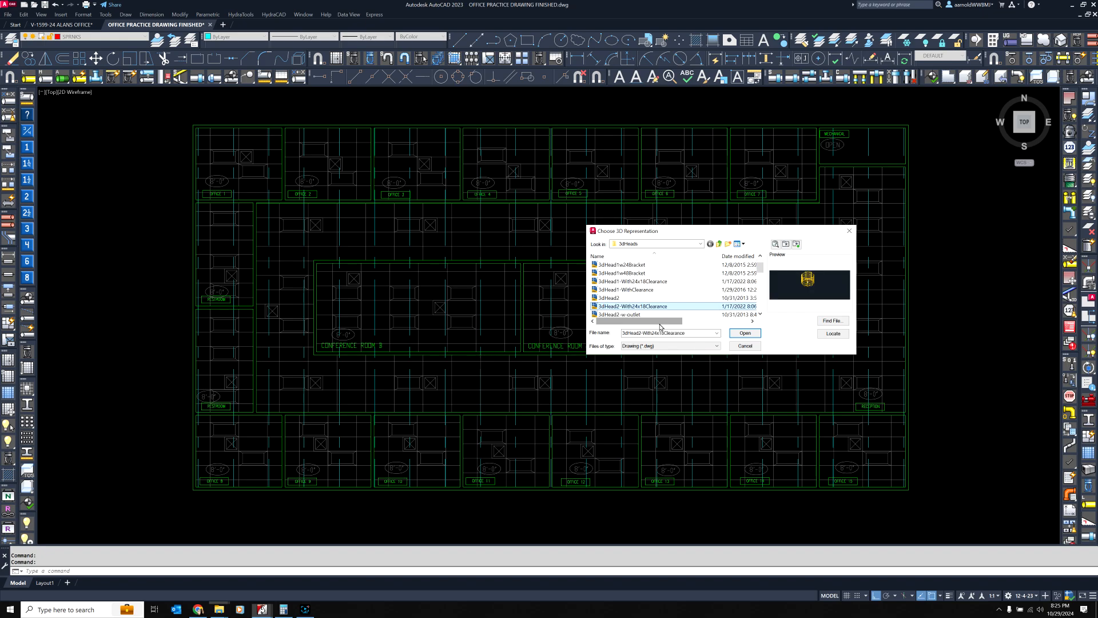
pyautogui.press('Down')
pyautogui.press('Down')
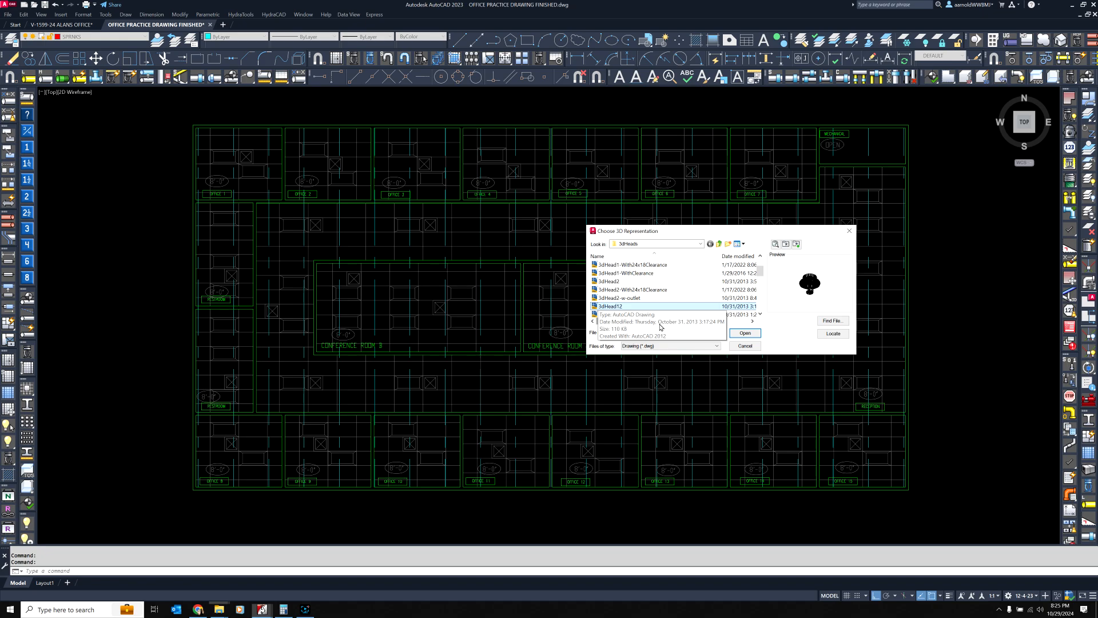
pyautogui.press('Down')
pyautogui.press('Down')
pyautogui.press('Down')
pyautogui.press('Down')
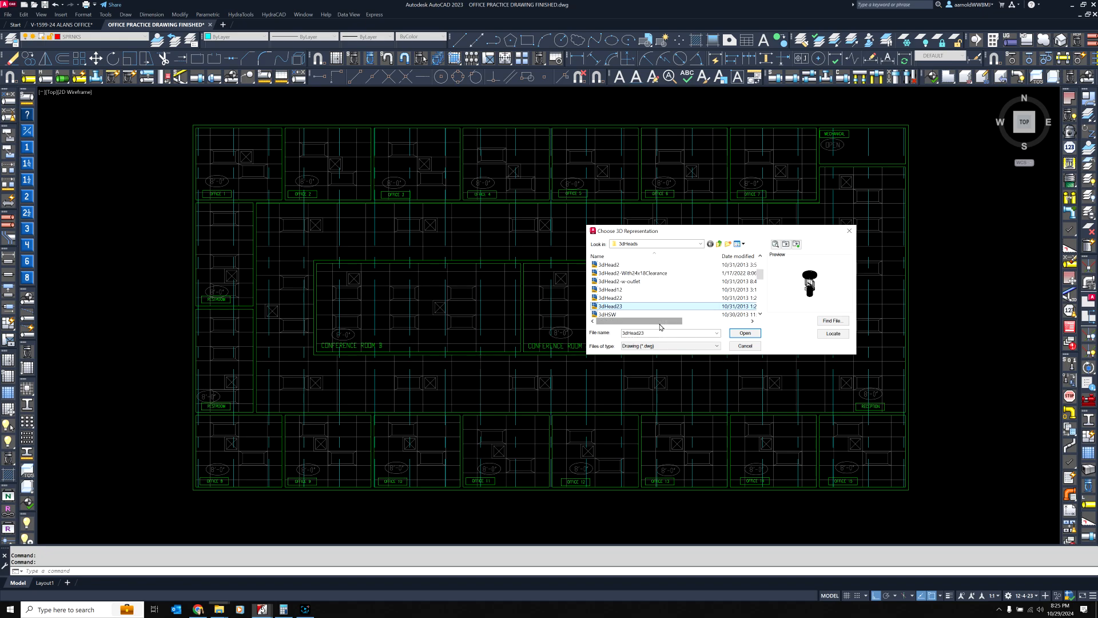
# Assign 3dHead12 as the 3D head block of HEAD1 and accept the block definition
pyautogui.press('Up')
pyautogui.press('Up')
pyautogui.press('Up')
pyautogui.press('Up')
pyautogui.press('Up')
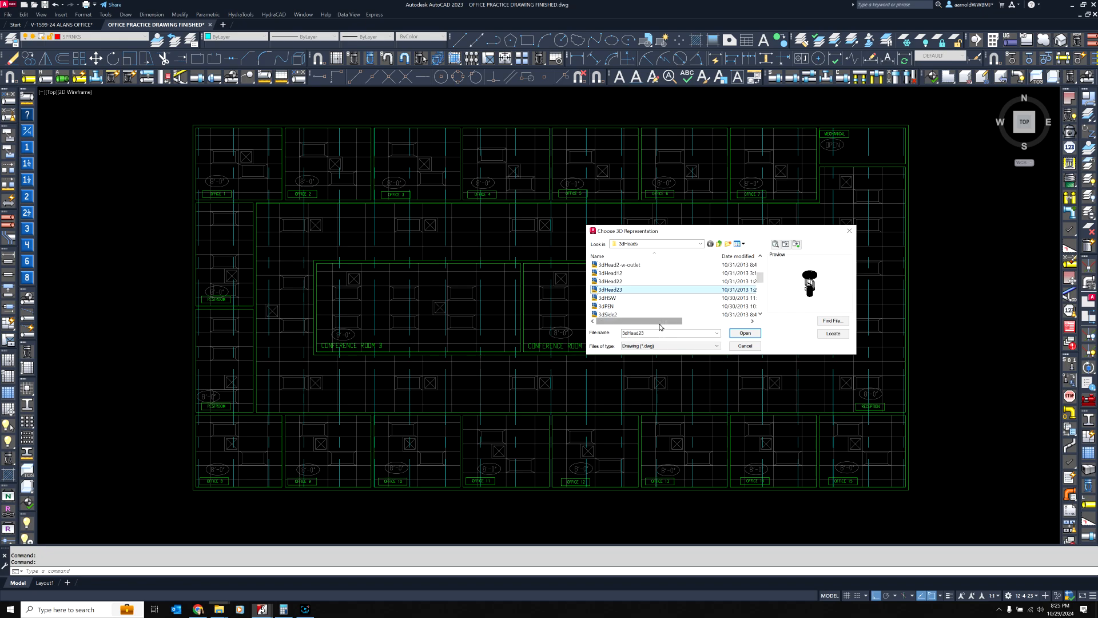
pyautogui.press('Down')
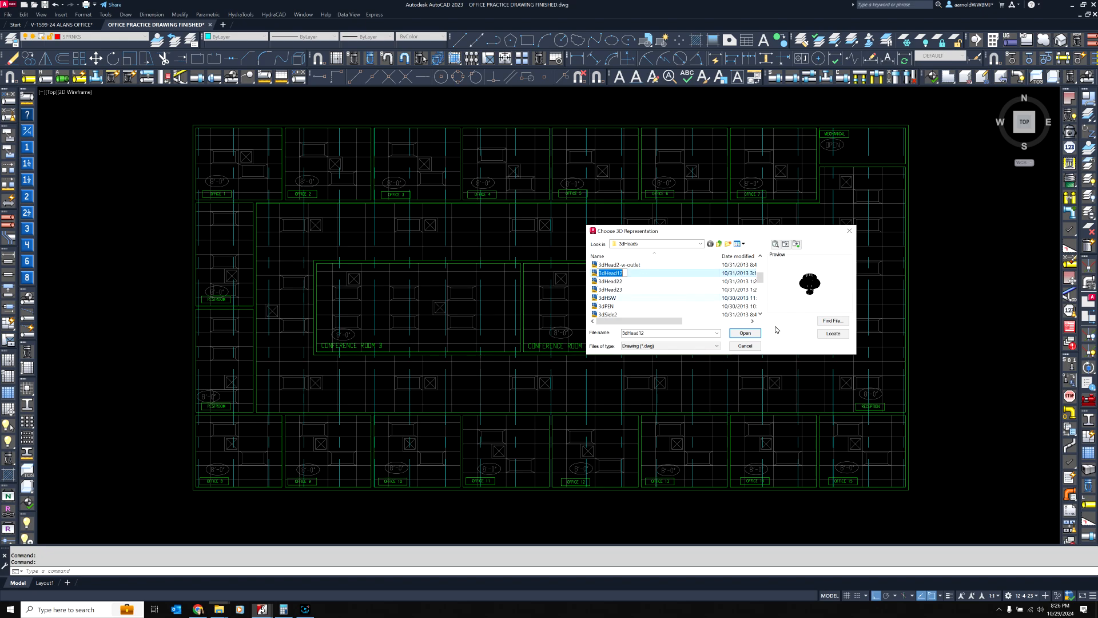
pyautogui.click(745, 333)
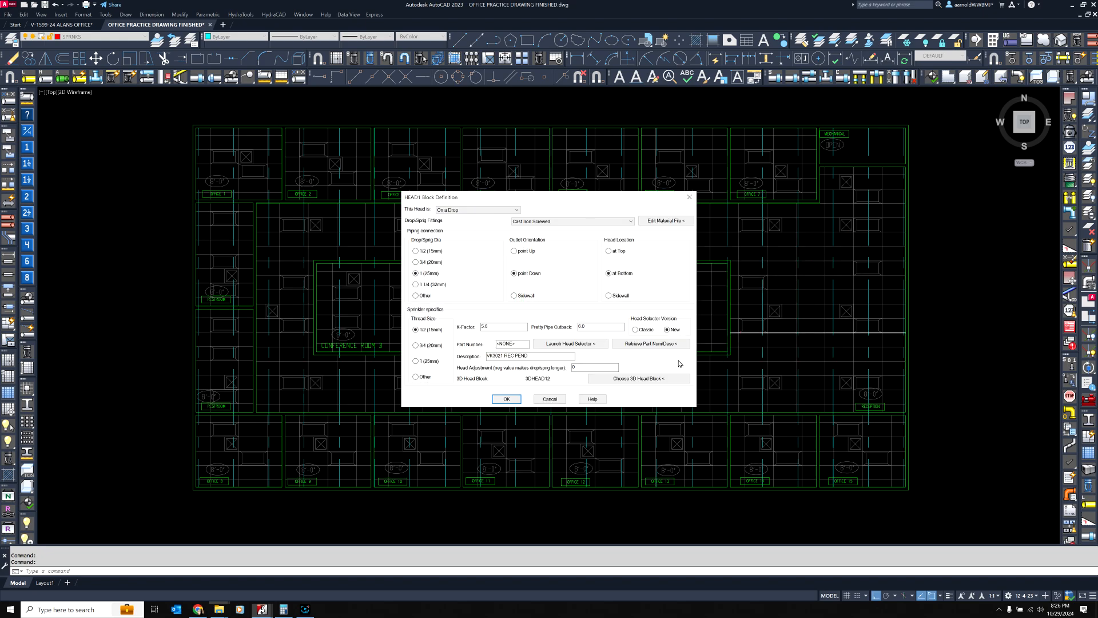
pyautogui.click(506, 400)
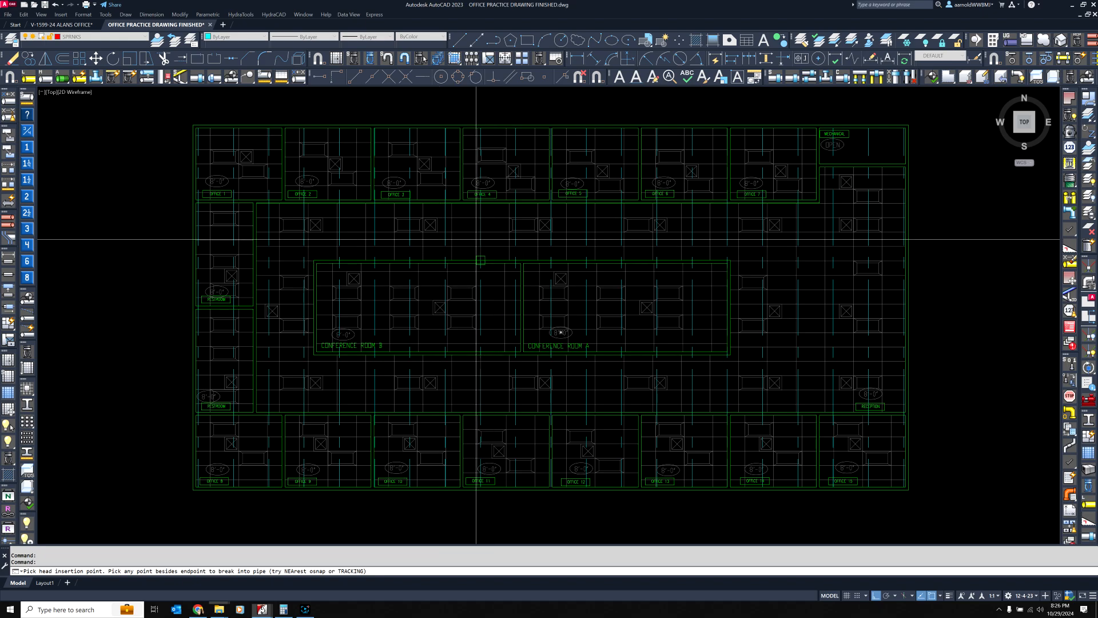
# Insert three of the defined sprinkler heads in the empty space above Offices 3 and 4, outside the building
pyautogui.click(528, 105)
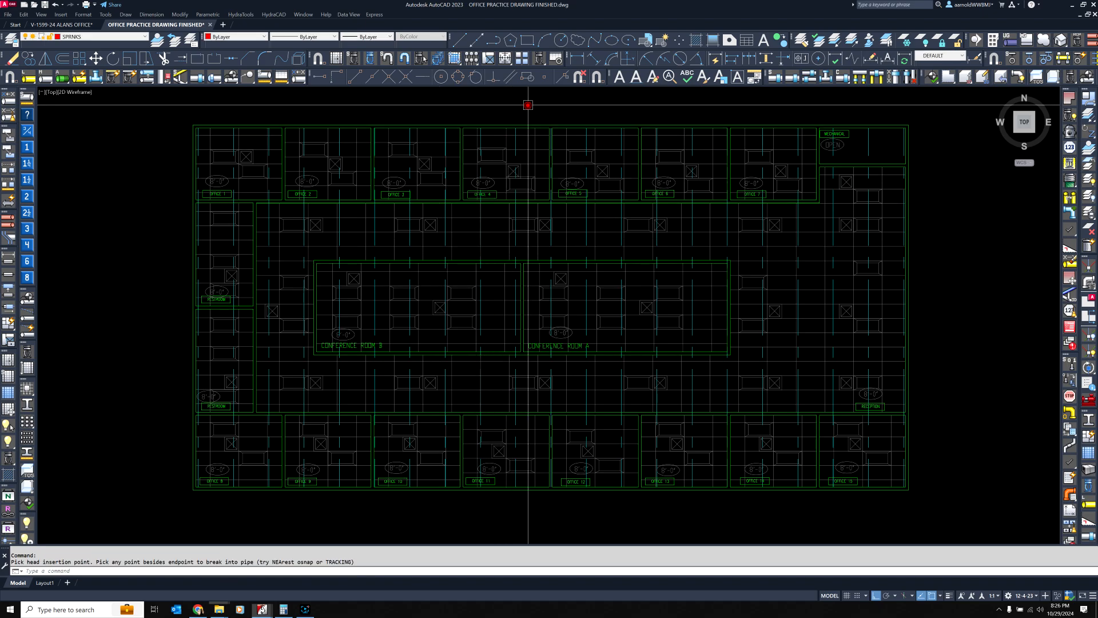
pyautogui.moveTo(343, 120); pyautogui.dragTo(351, 146, button='middle')
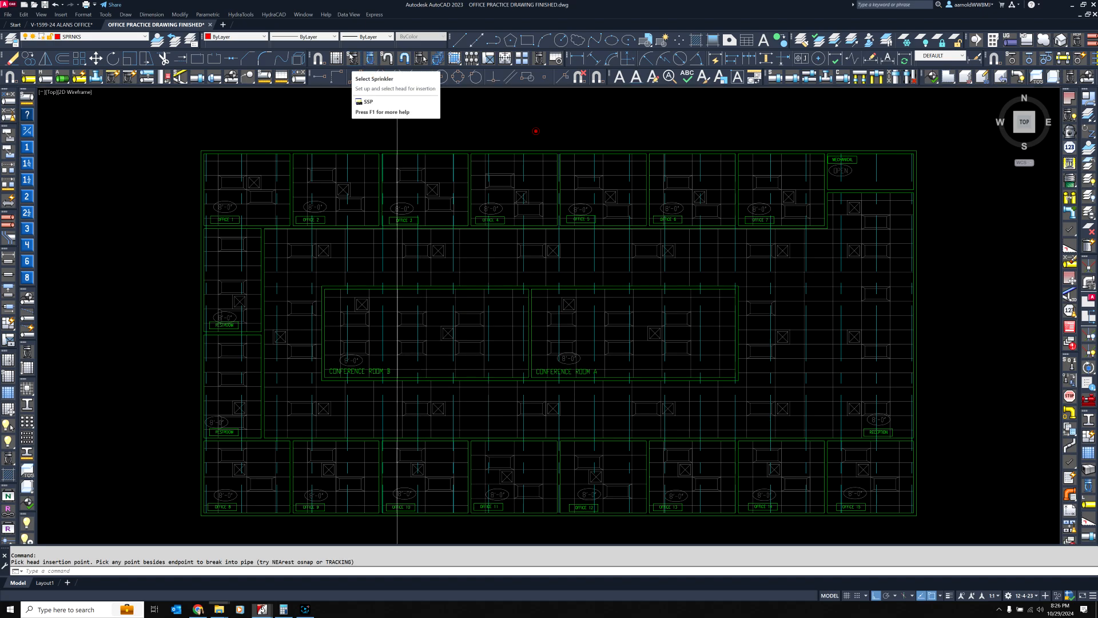
pyautogui.click(369, 59)
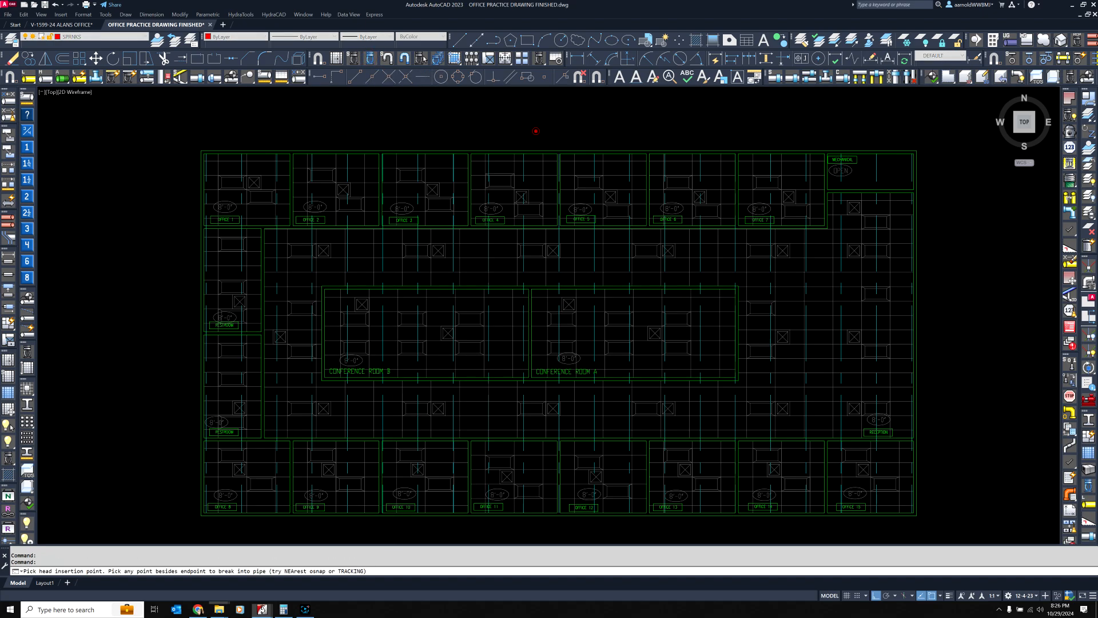
pyautogui.click(418, 126)
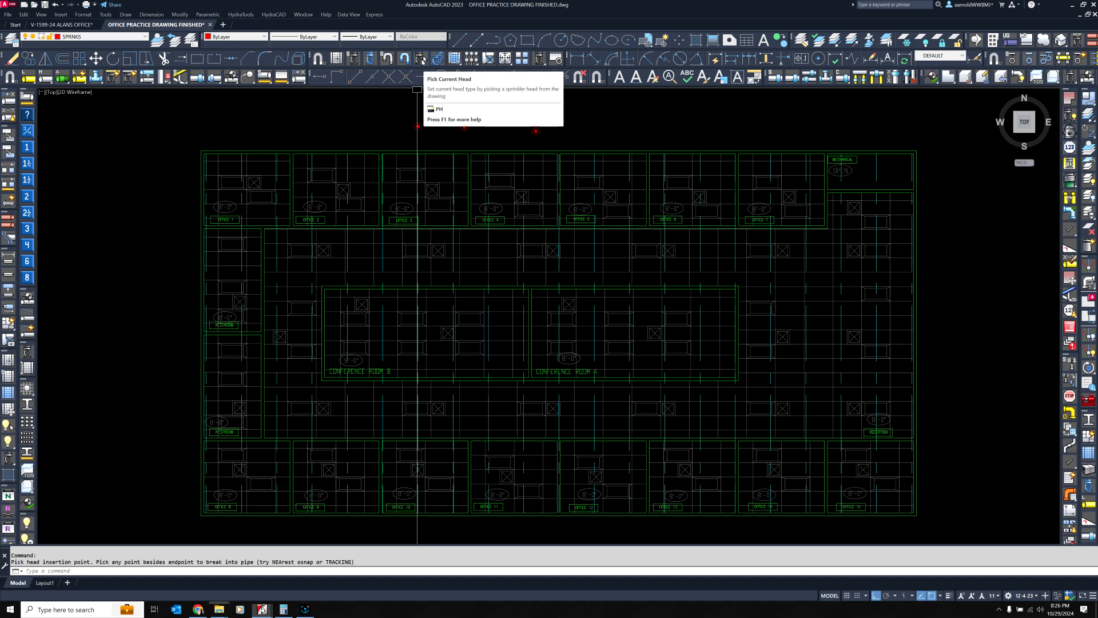
# Set the current head type by picking a circular head from the adjacent layouts and insert one head between those buildings
pyautogui.click(421, 59)
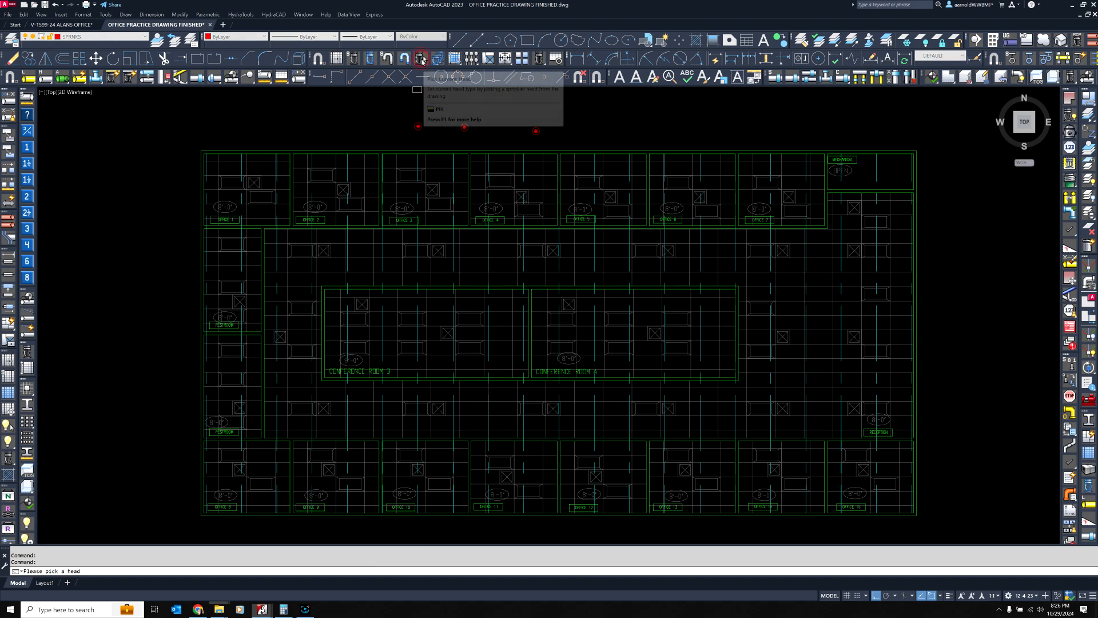
pyautogui.scroll(-5, 475, 147)
pyautogui.scroll(8, 478, 419)
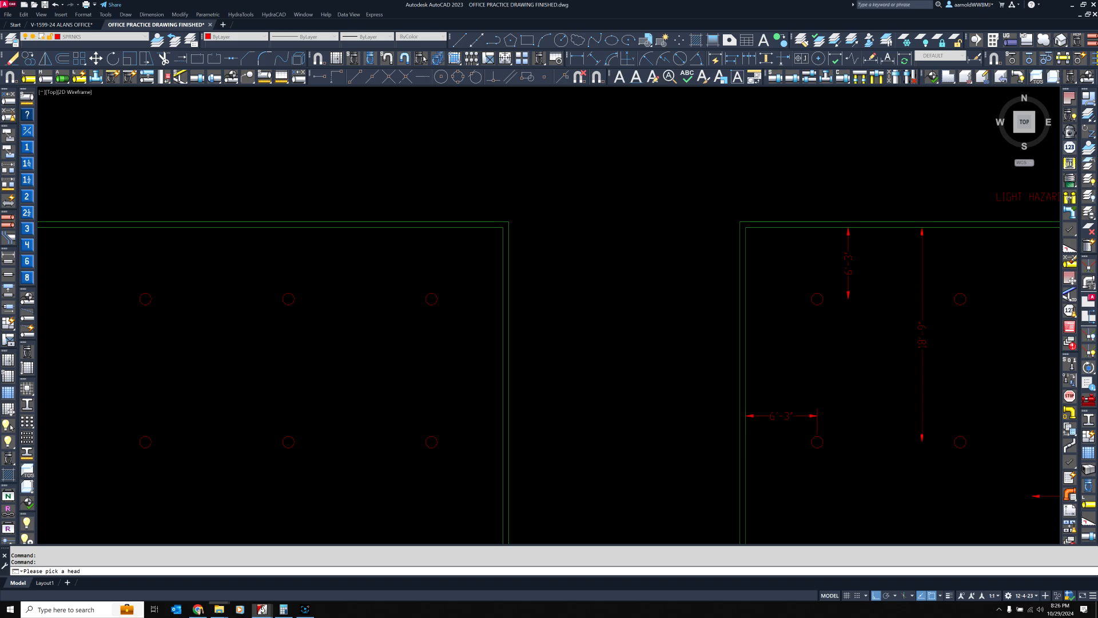
pyautogui.click(547, 189)
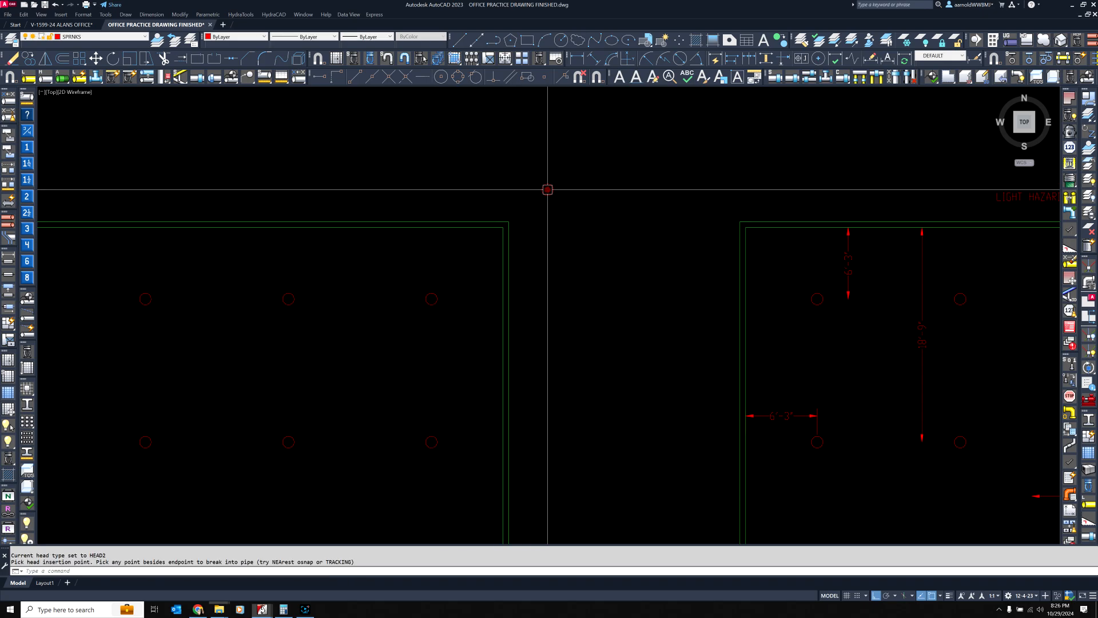
# End the head insertion and delete the circular head just placed between the two buildings
pyautogui.press('Escape')
pyautogui.click(600, 223)
pyautogui.click(537, 156)
pyautogui.press('Delete')
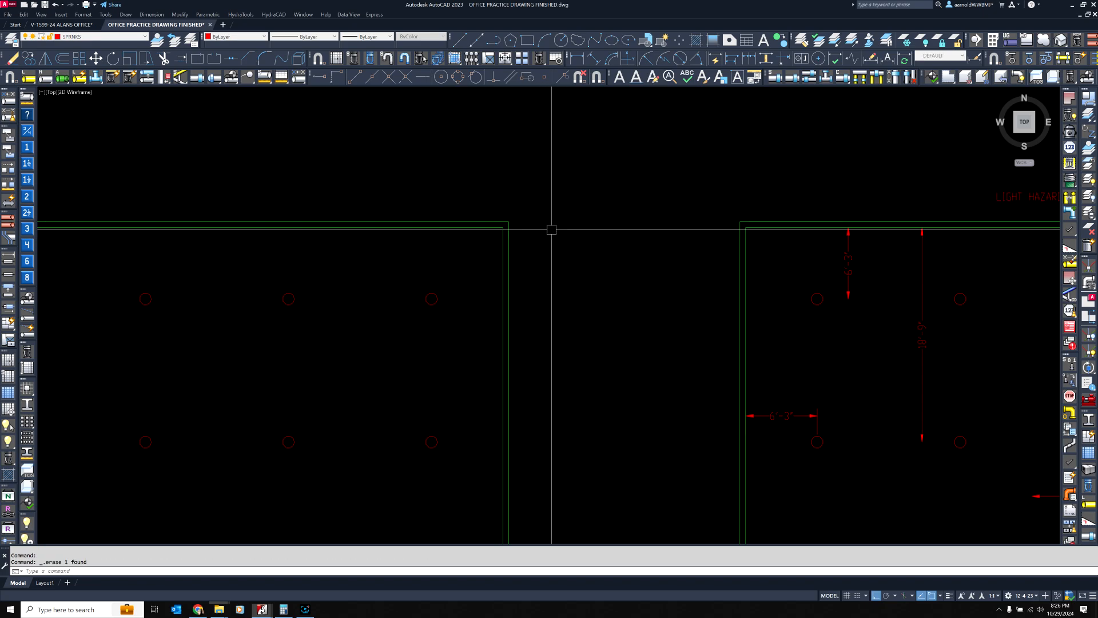
# Turn Ortho mode off while stretching the head above Office 4, and cancel the stretch
pyautogui.scroll(-6, 550, 263)
pyautogui.moveTo(572, 171); pyautogui.dragTo(549, 434, button='middle')
pyautogui.scroll(4, 534, 270)
pyautogui.moveTo(540, 200); pyautogui.dragTo(532, 353, button='middle')
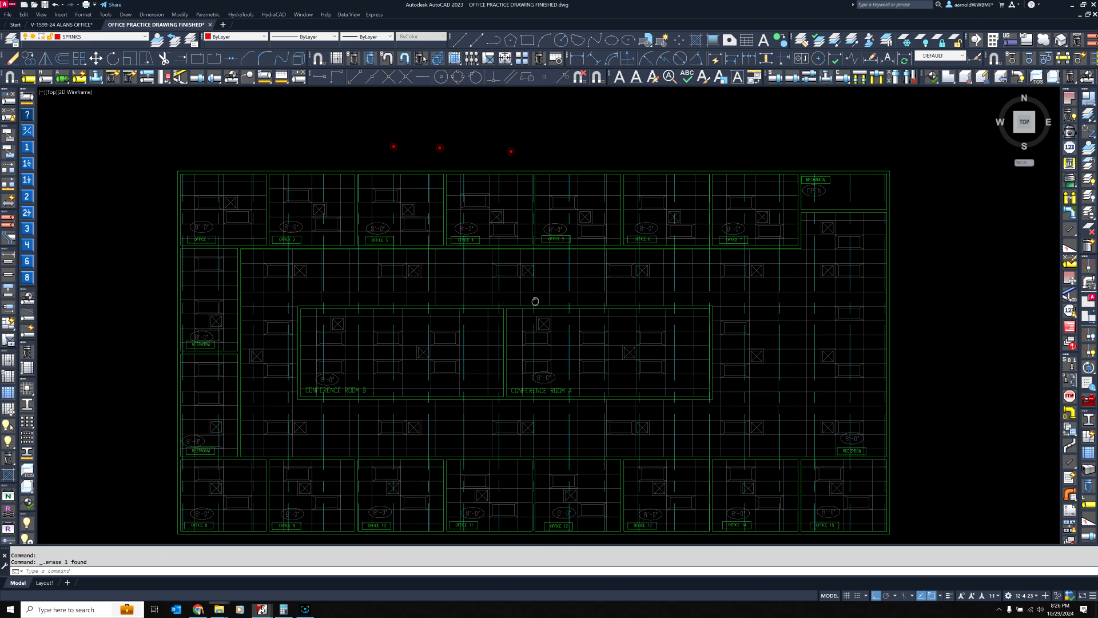
pyautogui.click(505, 148)
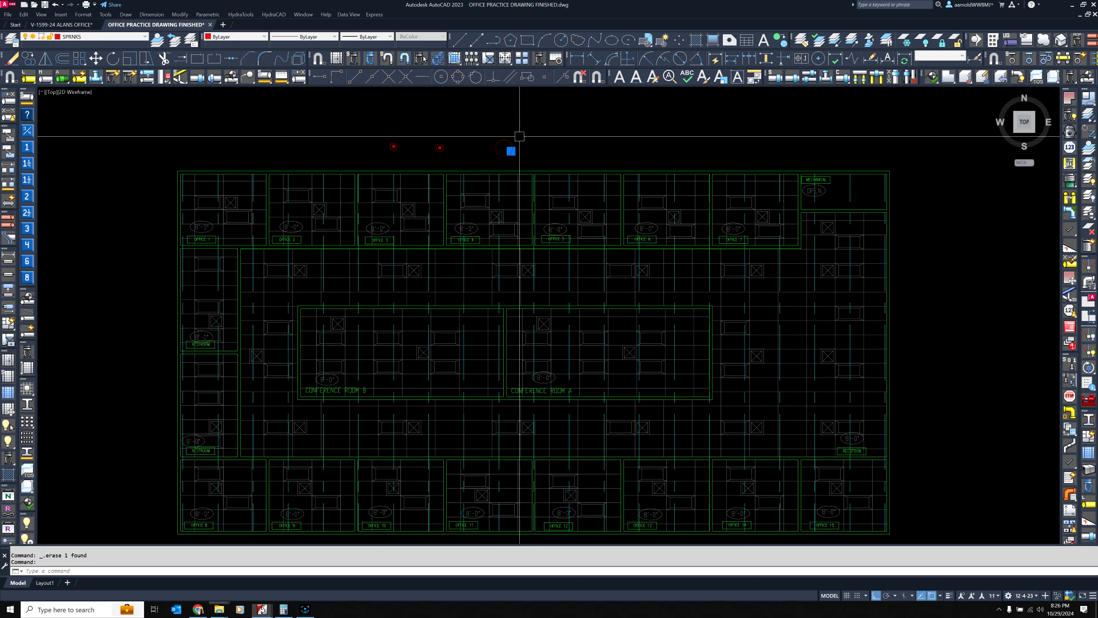
pyautogui.click(511, 151)
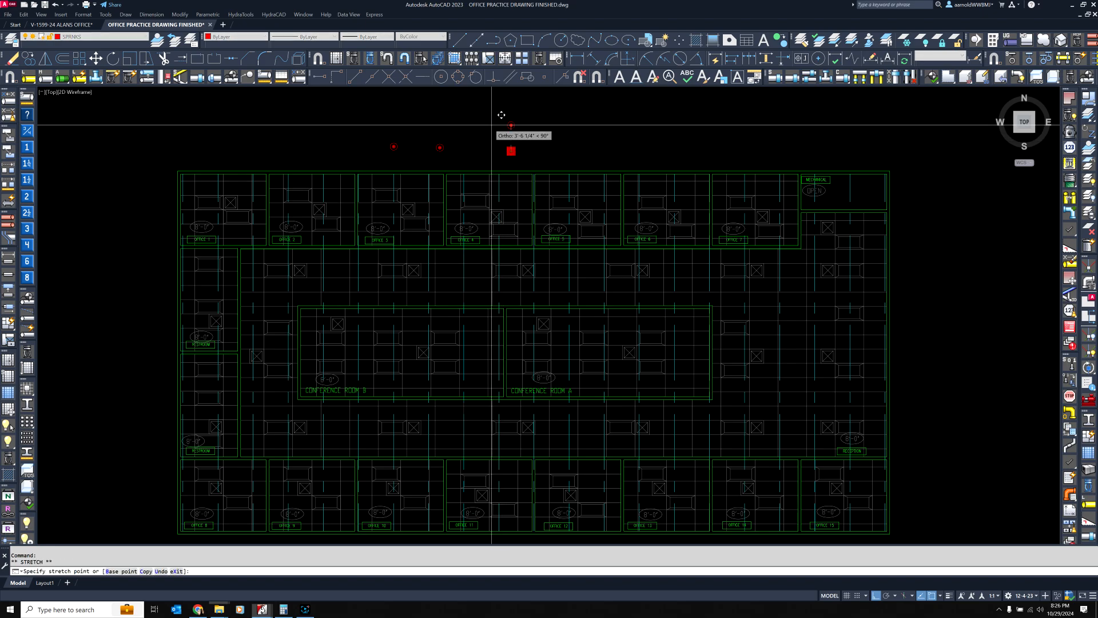
pyautogui.press('Escape')
pyautogui.press('Escape')
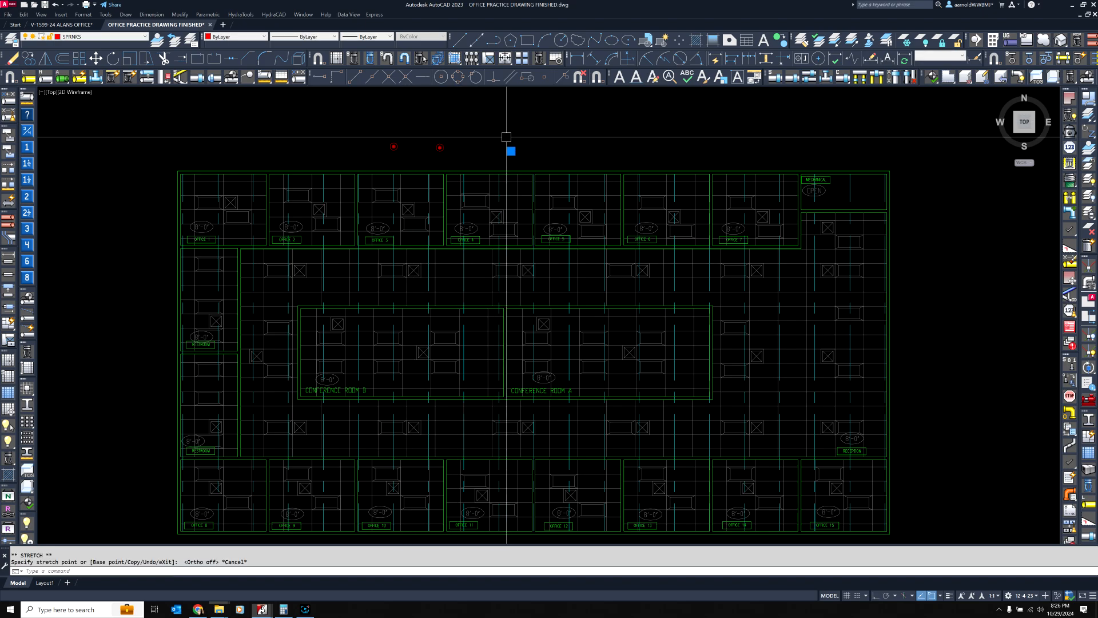
# Move the head above Office 4 freehand into the middle of Office 1, beside the ceiling height tag
pyautogui.scroll(6, 526, 149)
pyautogui.scroll(2, 540, 183)
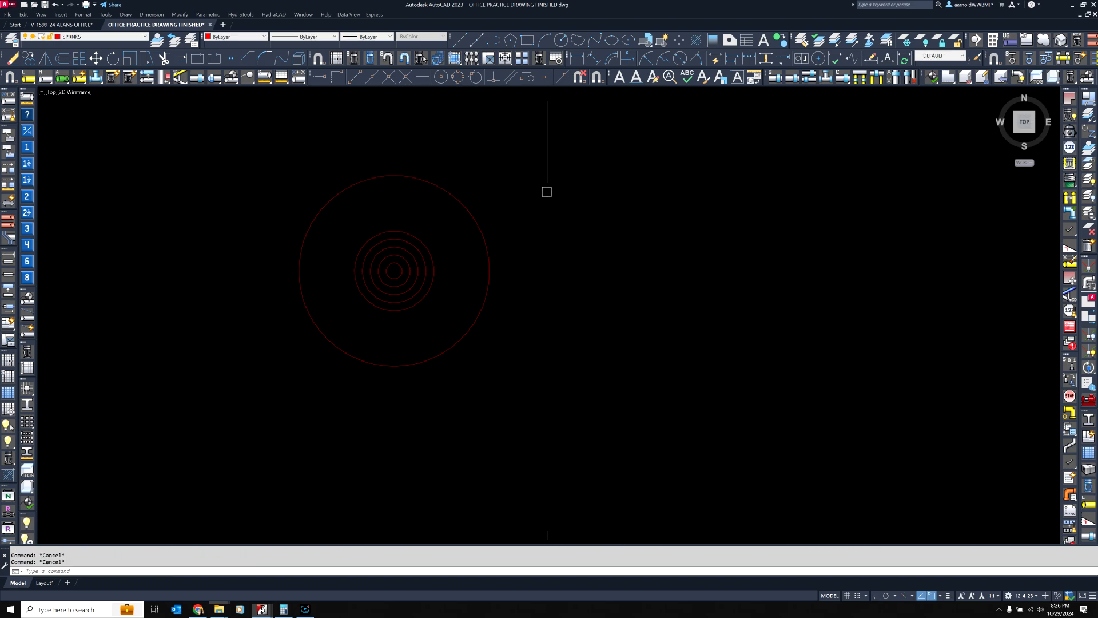
pyautogui.click(465, 207)
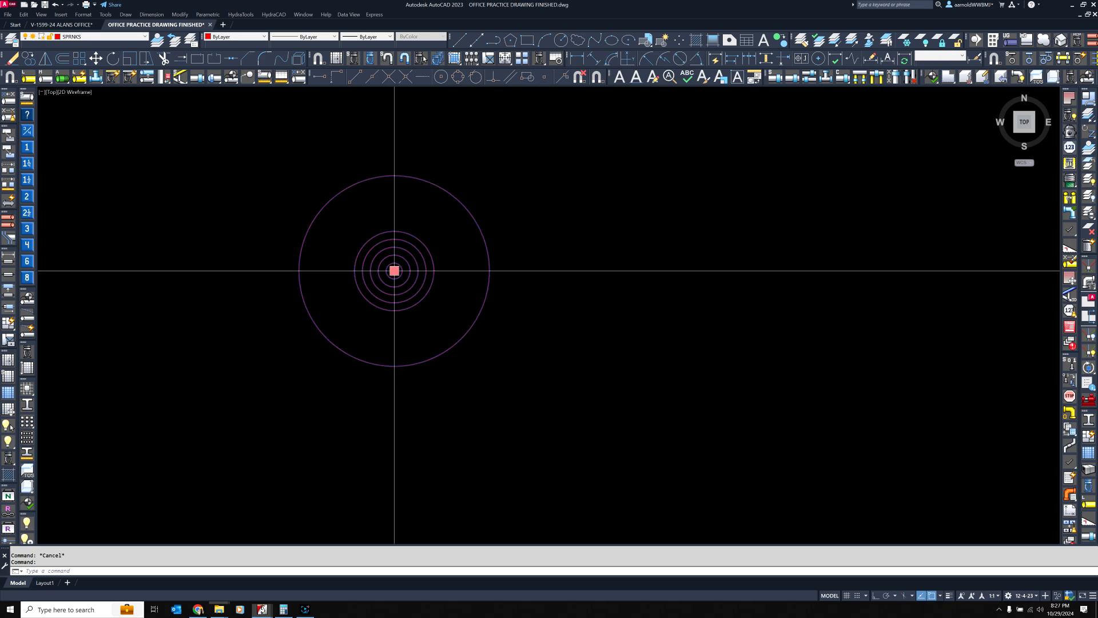
pyautogui.click(394, 271)
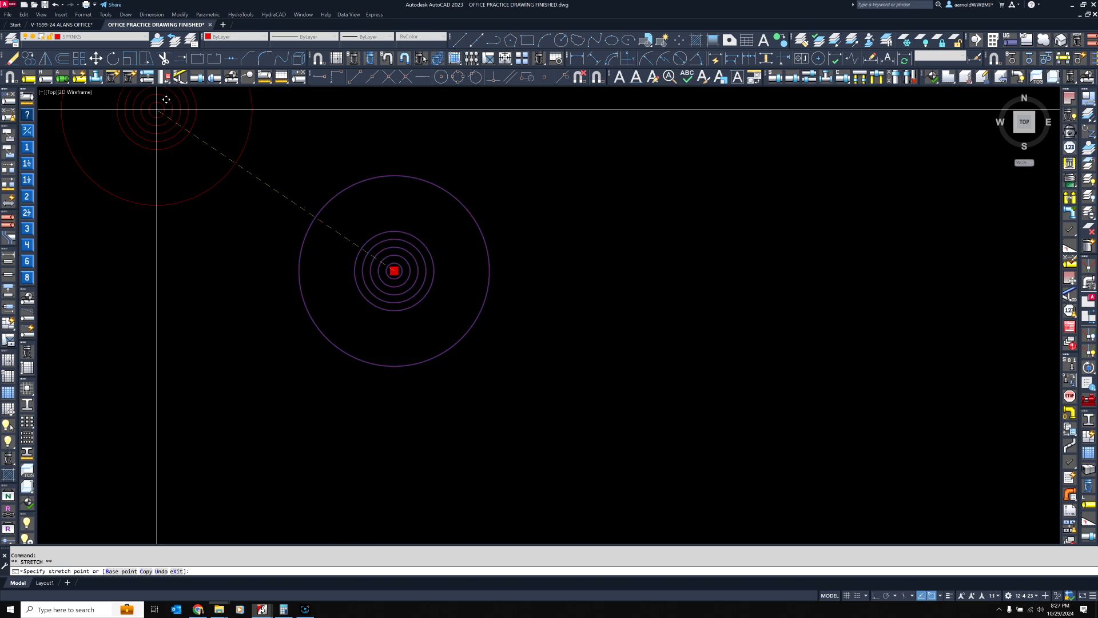
pyautogui.scroll(-5, 506, 247)
pyautogui.moveTo(317, 301); pyautogui.dragTo(551, 218, button='middle')
pyautogui.scroll(-2, 551, 218)
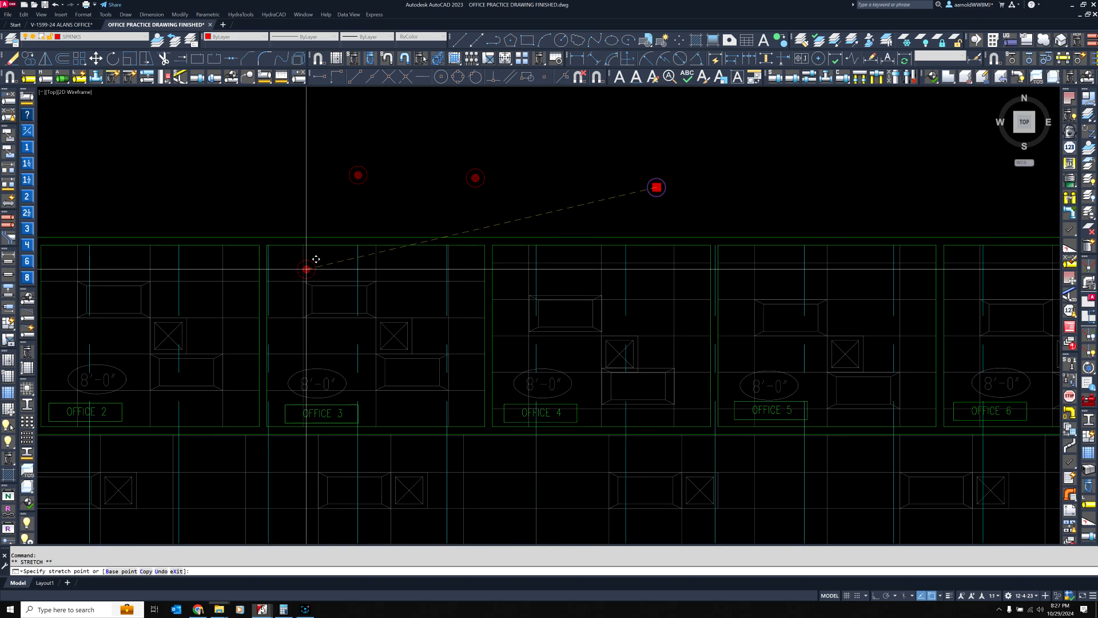
pyautogui.moveTo(298, 267); pyautogui.dragTo(544, 219, button='middle')
pyautogui.moveTo(328, 230); pyautogui.dragTo(545, 221, button='middle')
pyautogui.scroll(2, 397, 289)
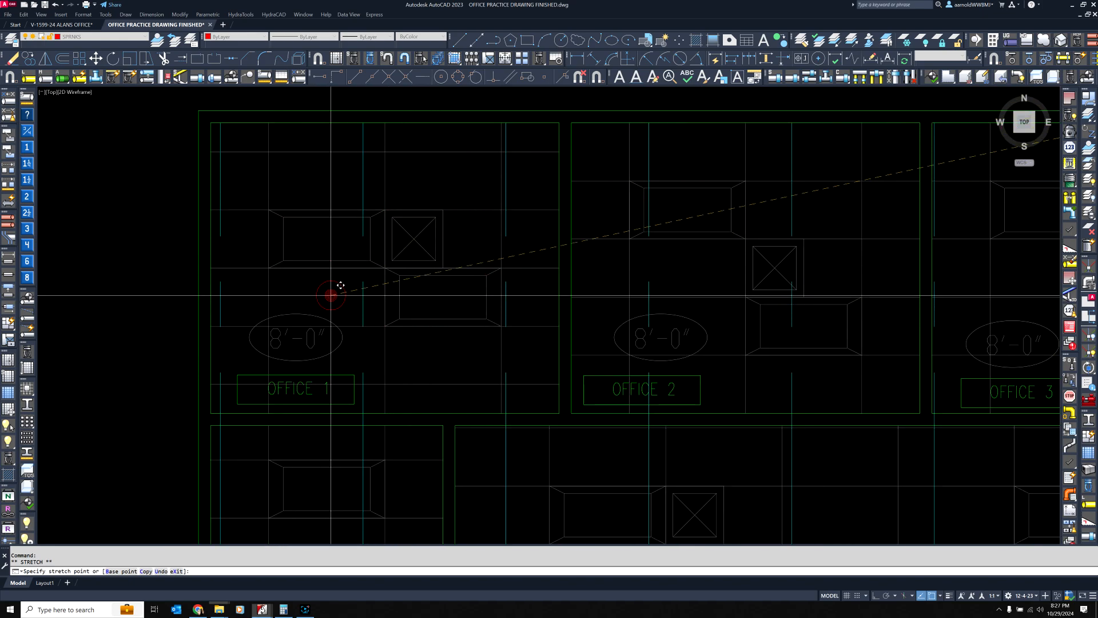
pyautogui.scroll(2, 370, 291)
pyautogui.scroll(2, 369, 291)
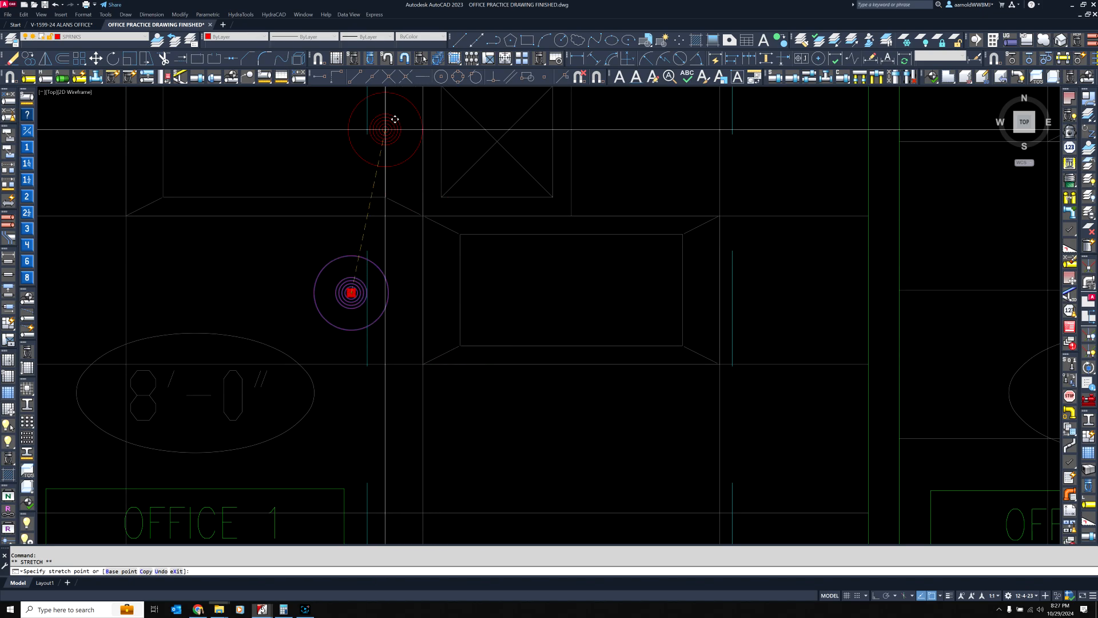
# Move the Office 1 head with Intersection snap onto the ceiling-grid intersection at the lower-left corner of the lower light fixture
pyautogui.click(388, 77)
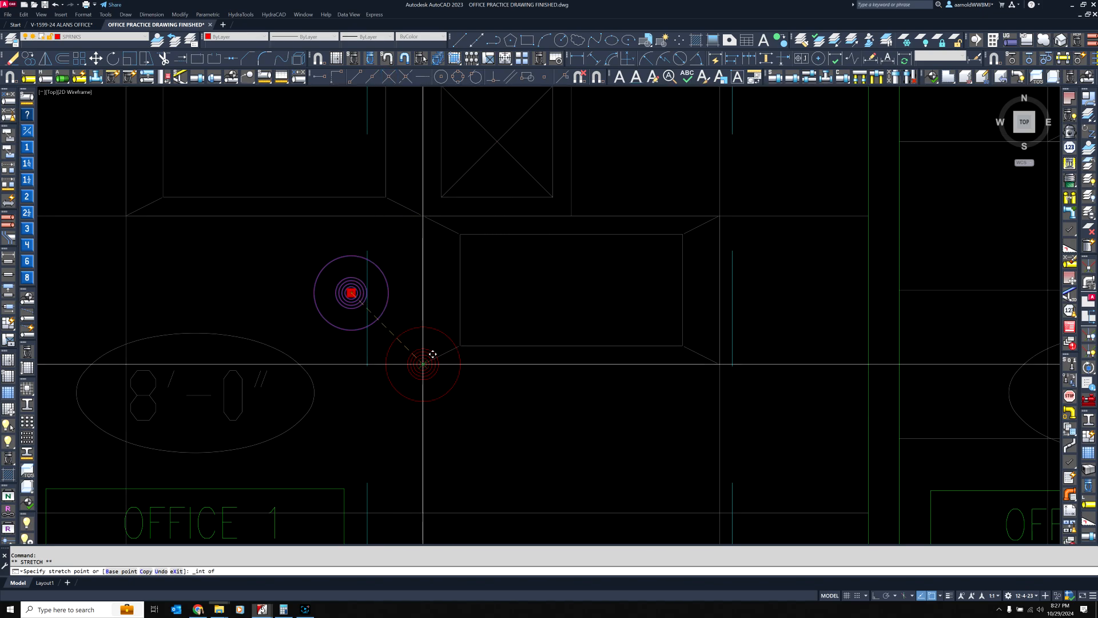
pyautogui.scroll(5, 435, 359)
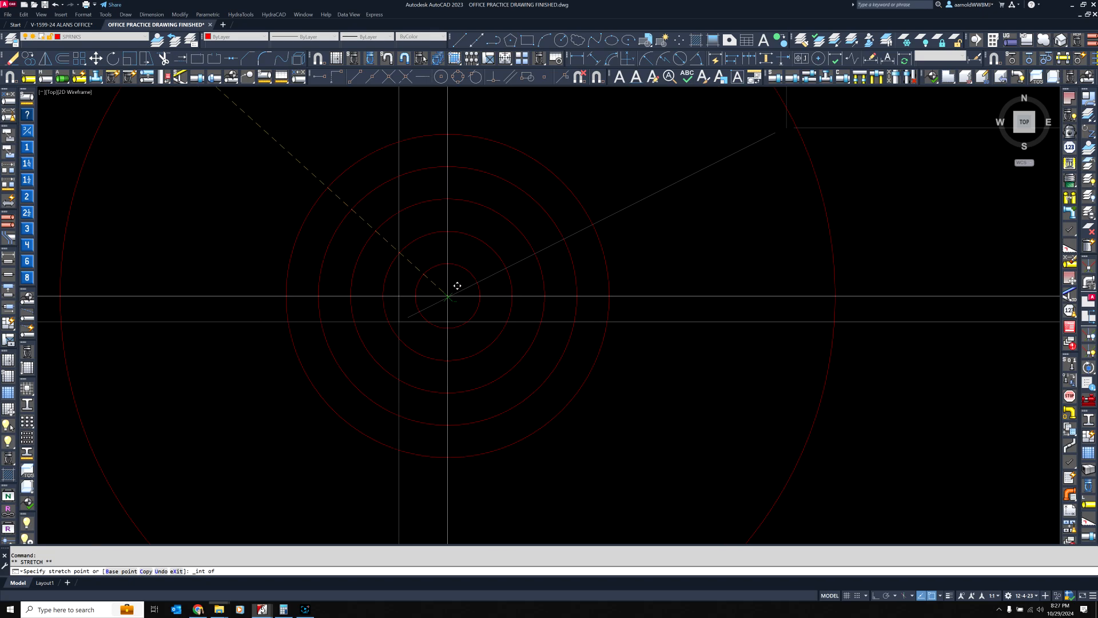
pyautogui.click(408, 312)
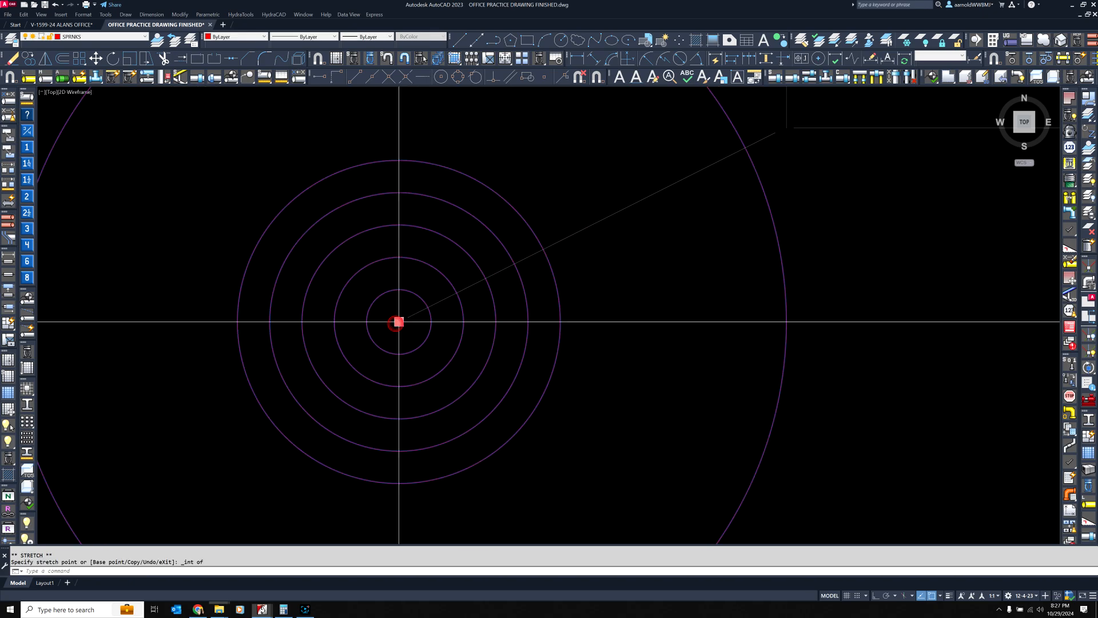
pyautogui.scroll(-6, 556, 362)
pyautogui.scroll(4, 555, 355)
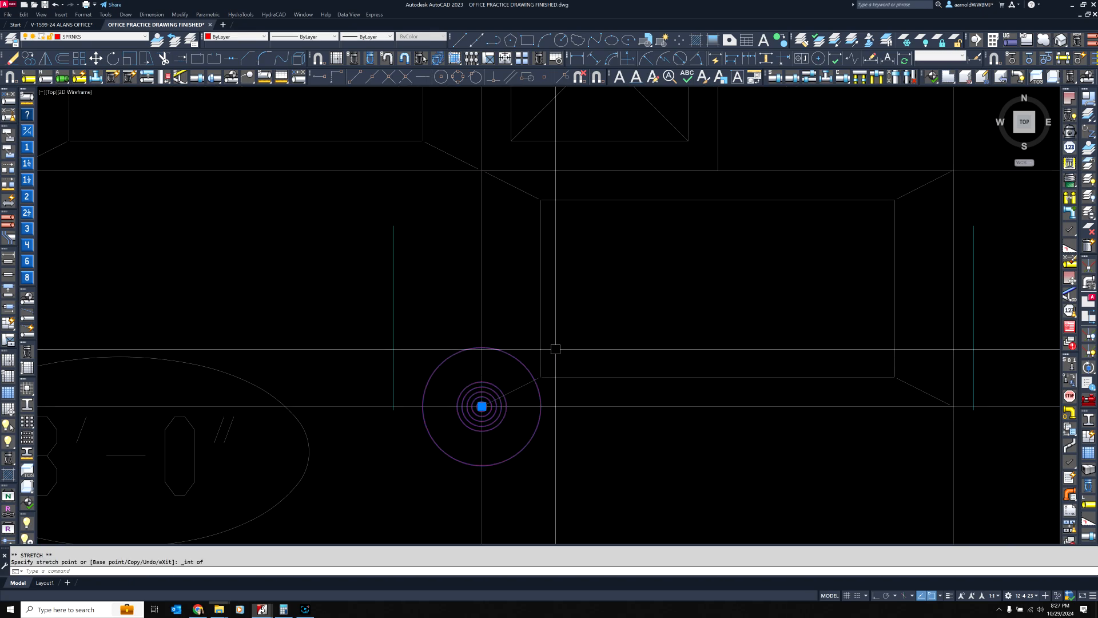
pyautogui.scroll(-2, 561, 338)
pyautogui.scroll(3, 564, 343)
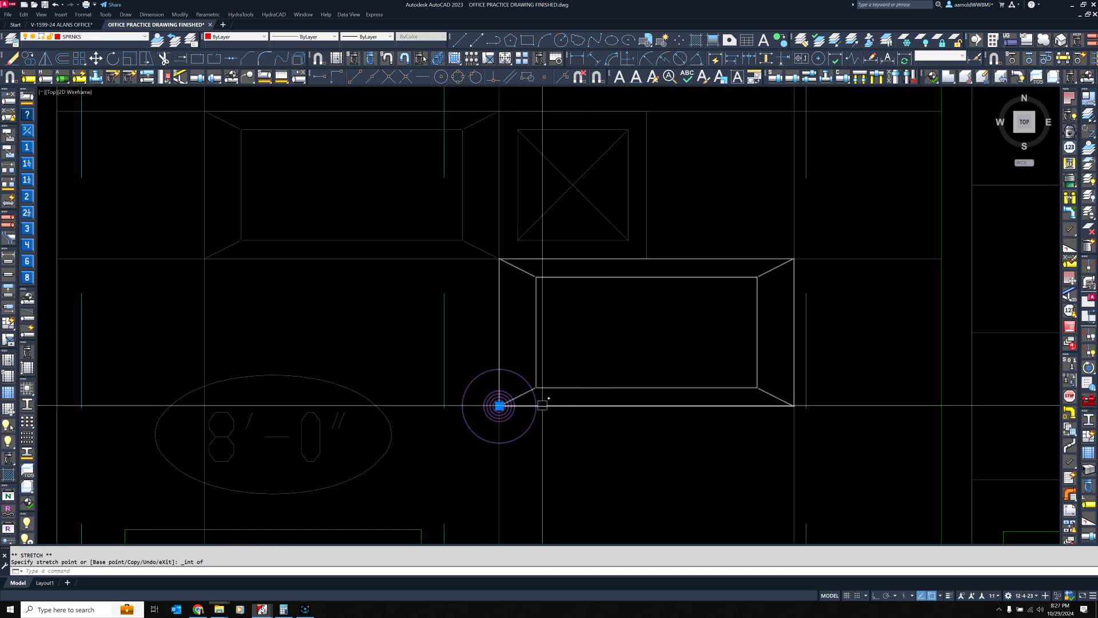
# Turn Ortho mode on and move the Office 1 head 12 inches left along the ceiling-grid line
pyautogui.click(499, 406)
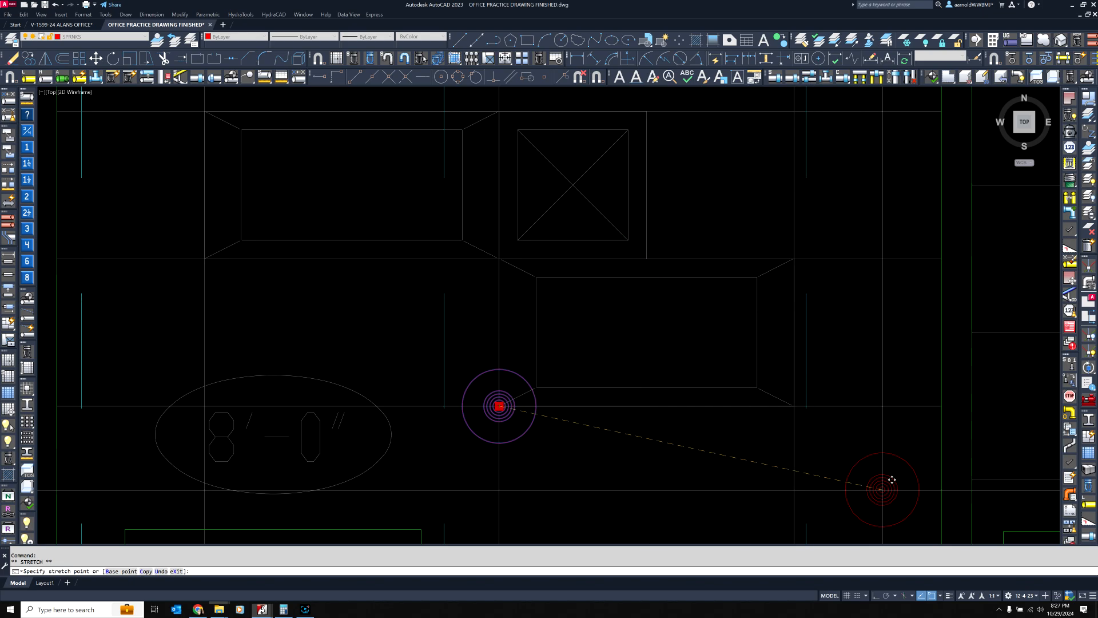
pyautogui.click(304, 610)
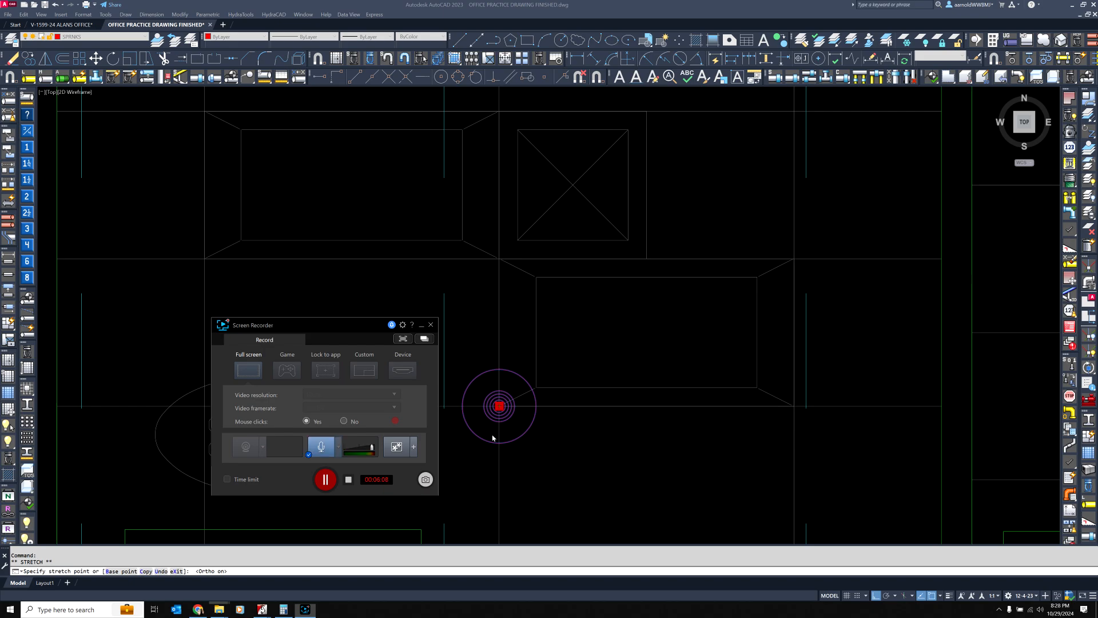
pyautogui.click(325, 480)
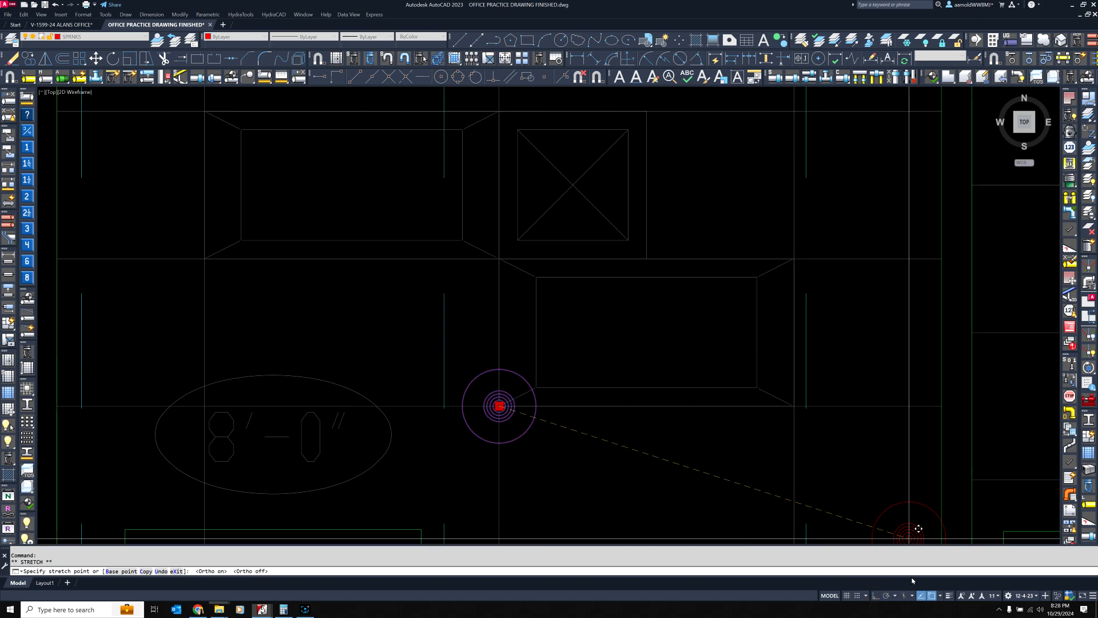
pyautogui.click(874, 596)
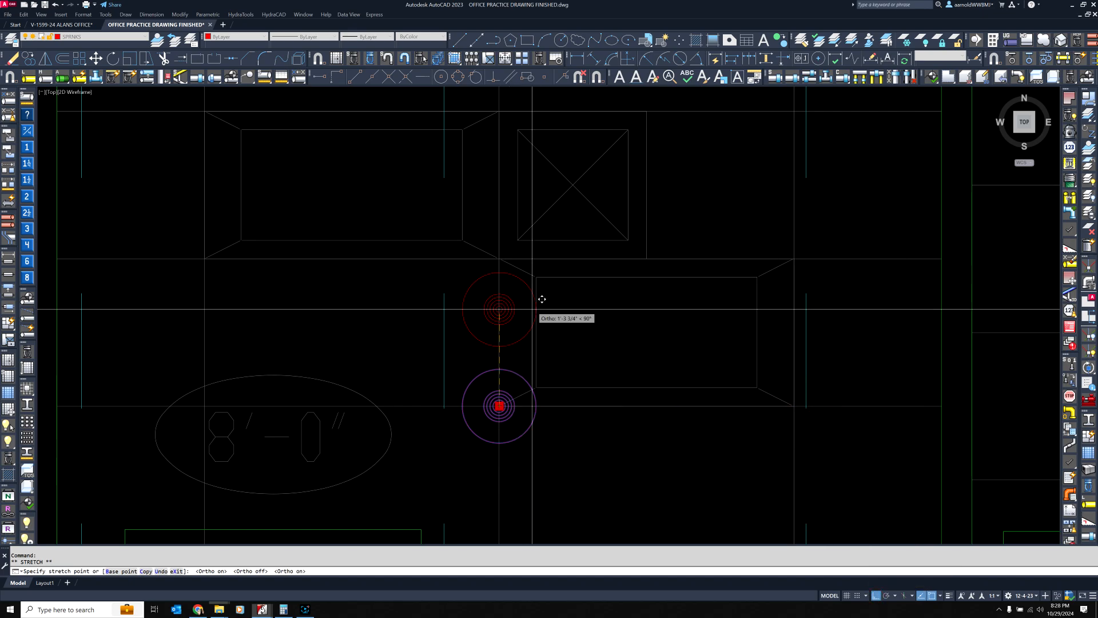
pyautogui.scroll(-3, 542, 295)
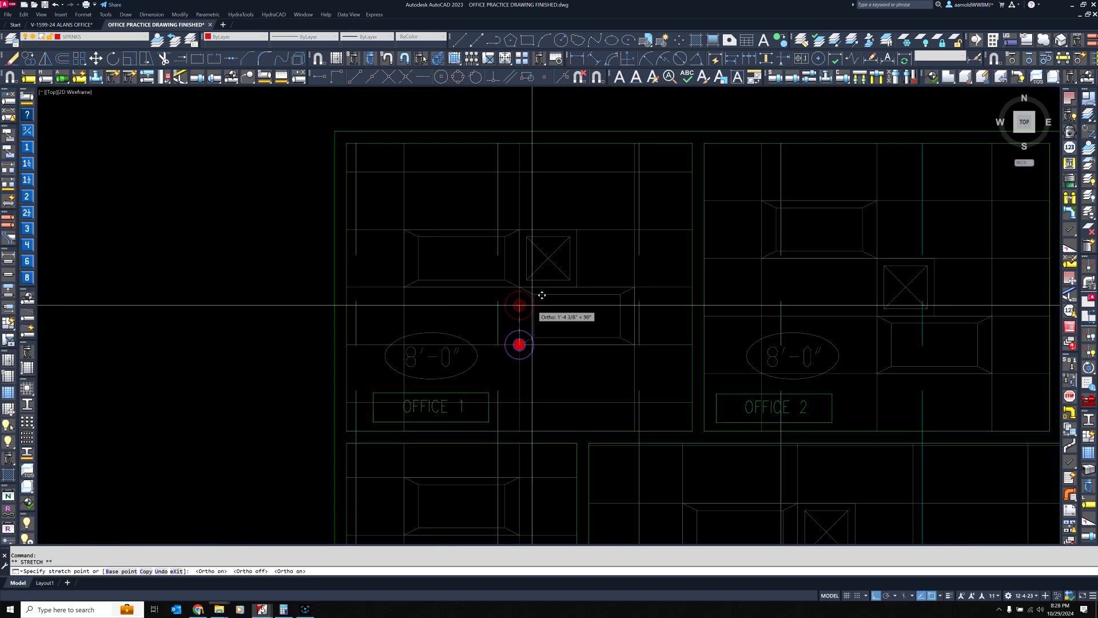
pyautogui.scroll(2, 539, 299)
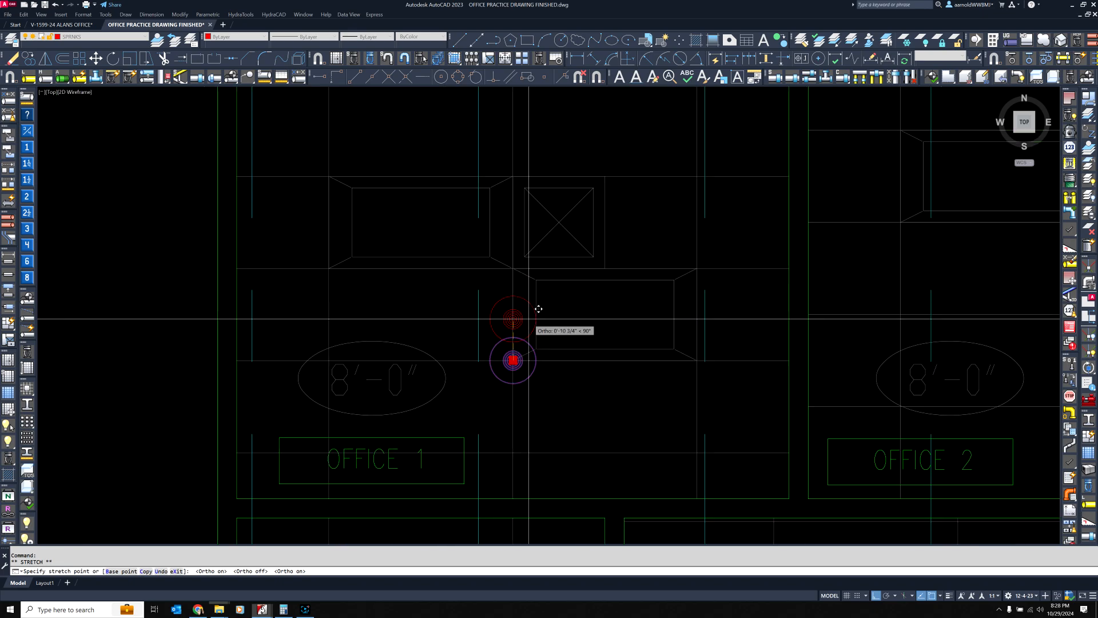
pyautogui.scroll(4, 539, 308)
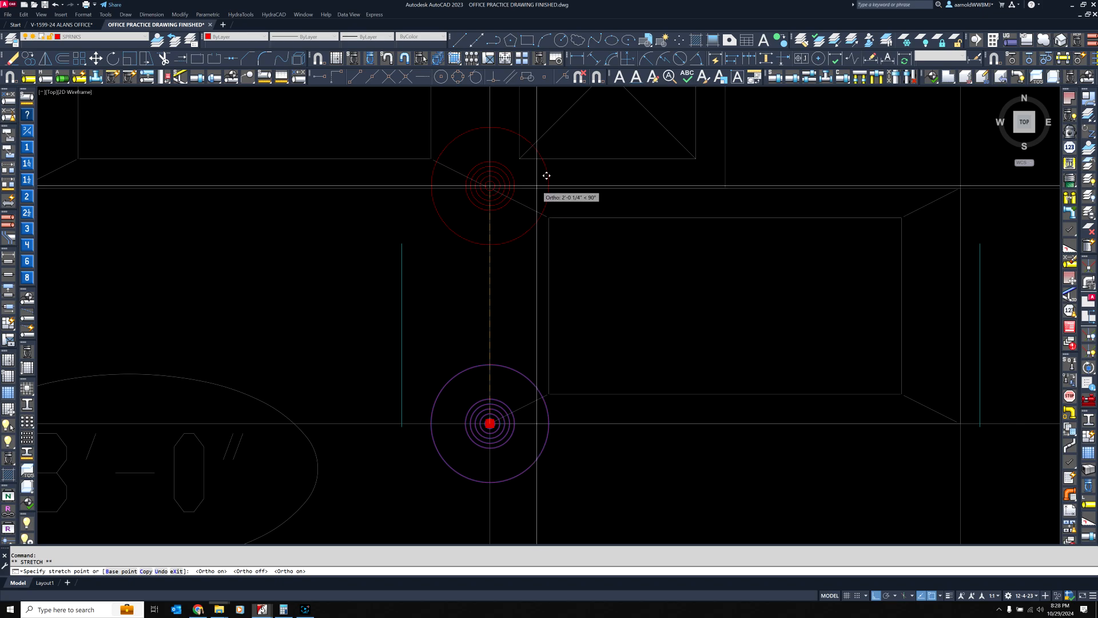
pyautogui.scroll(-3, 538, 360)
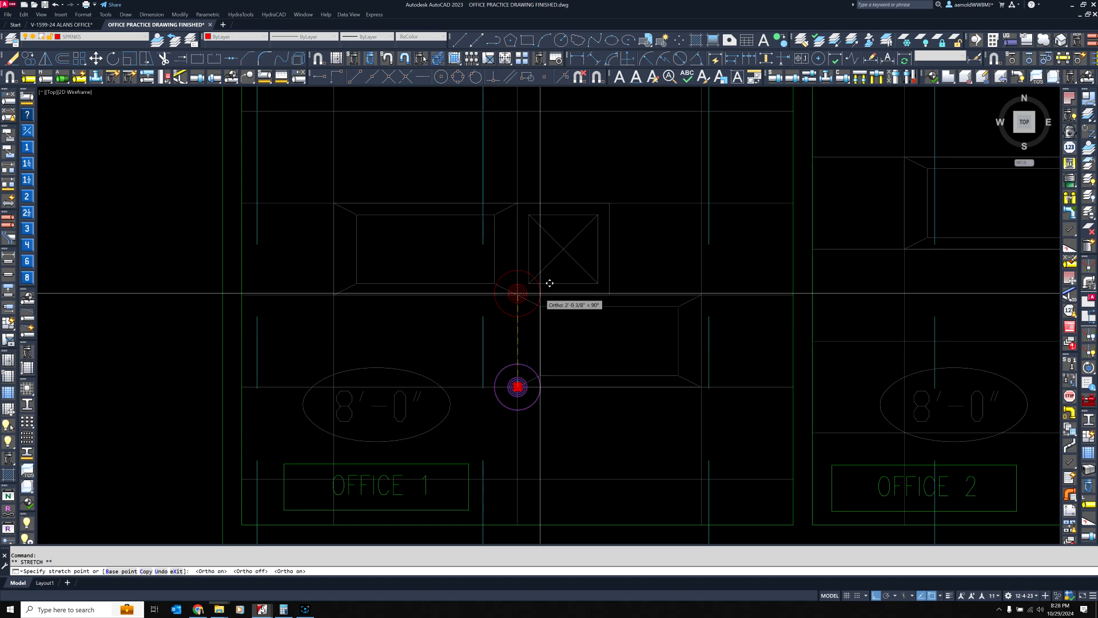
pyautogui.scroll(2, 532, 374)
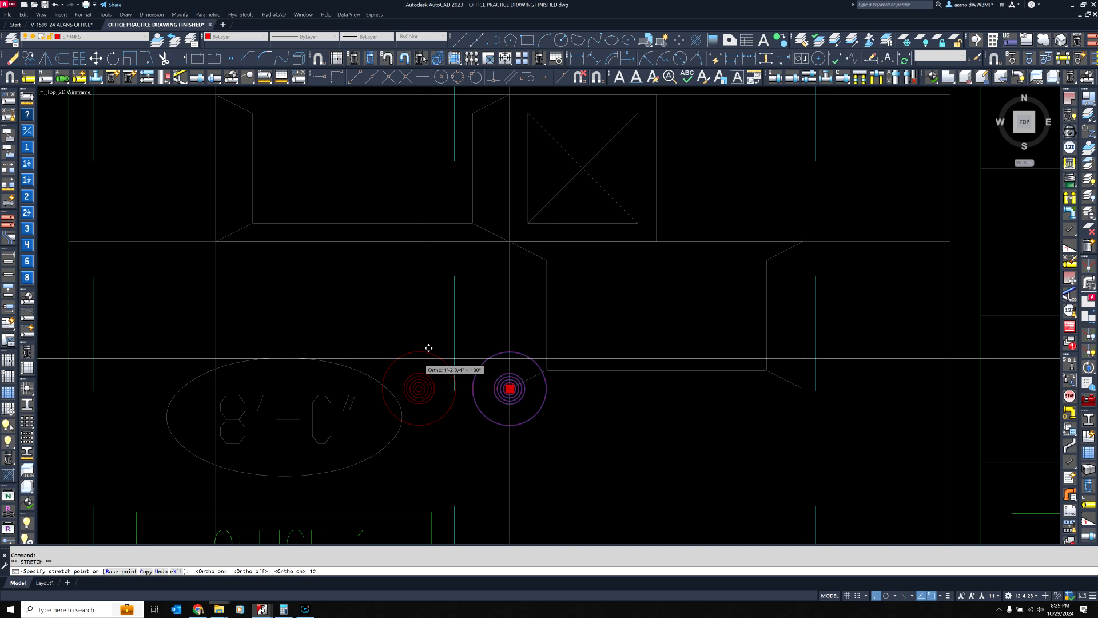
pyautogui.press('Return')
# Move the Office 1 head another 12 inches left along the grid line, twice in succession
pyautogui.click(436, 388)
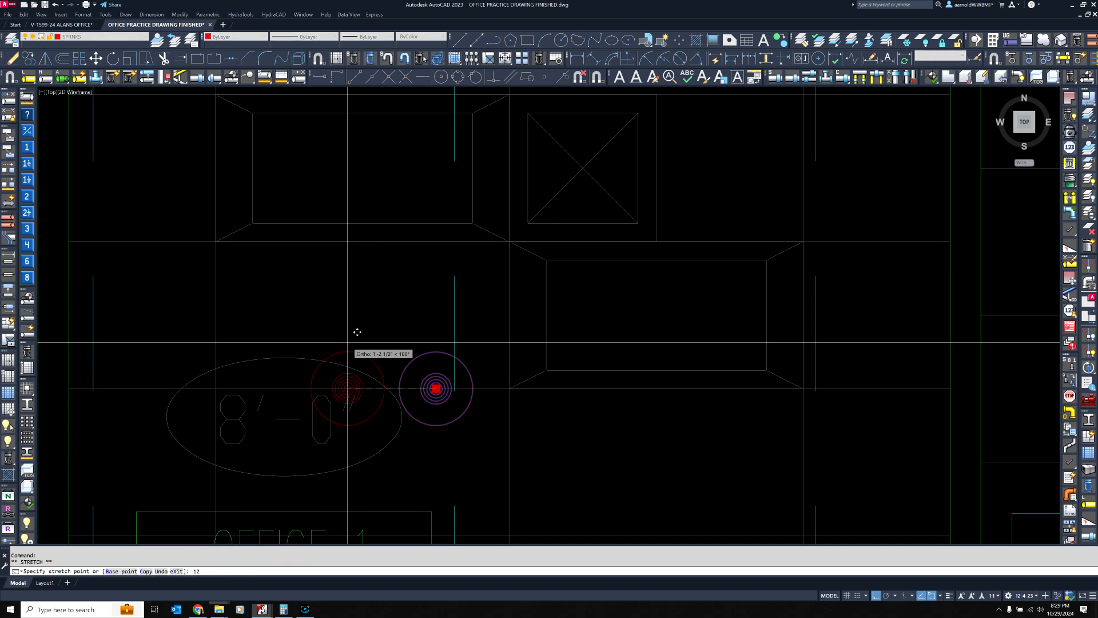
pyautogui.press('Return')
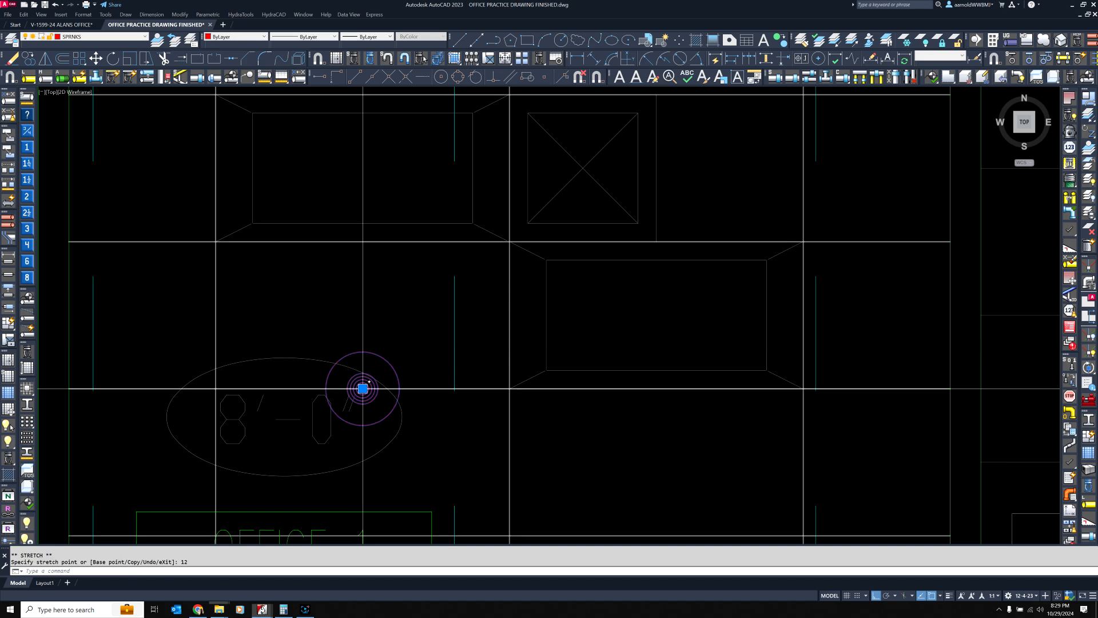
pyautogui.click(363, 389)
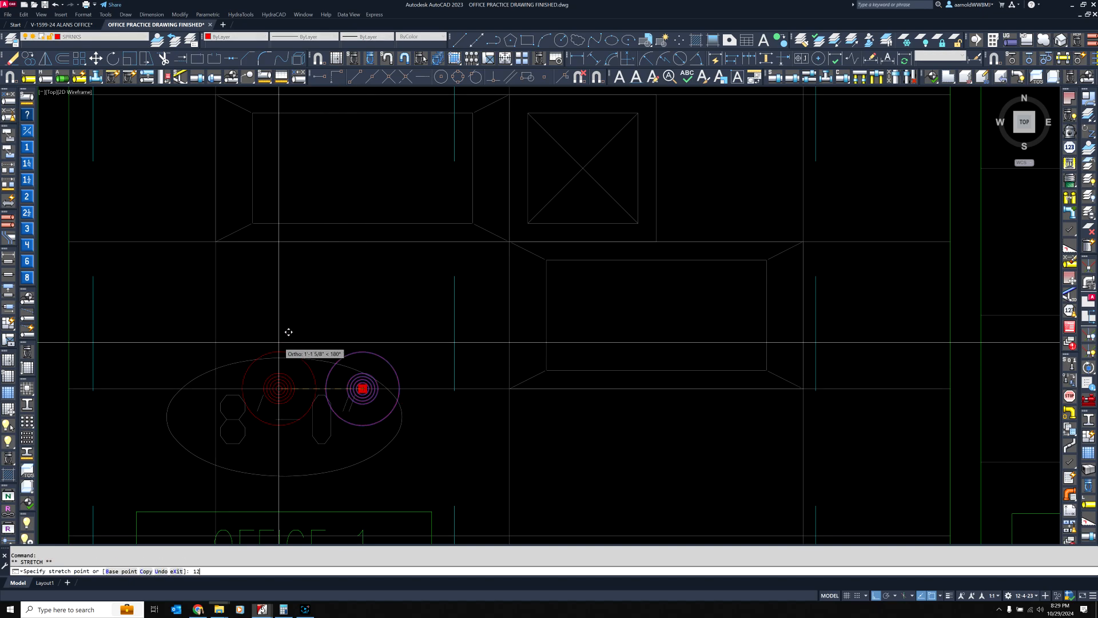
pyautogui.write('12')
pyautogui.press('Return')
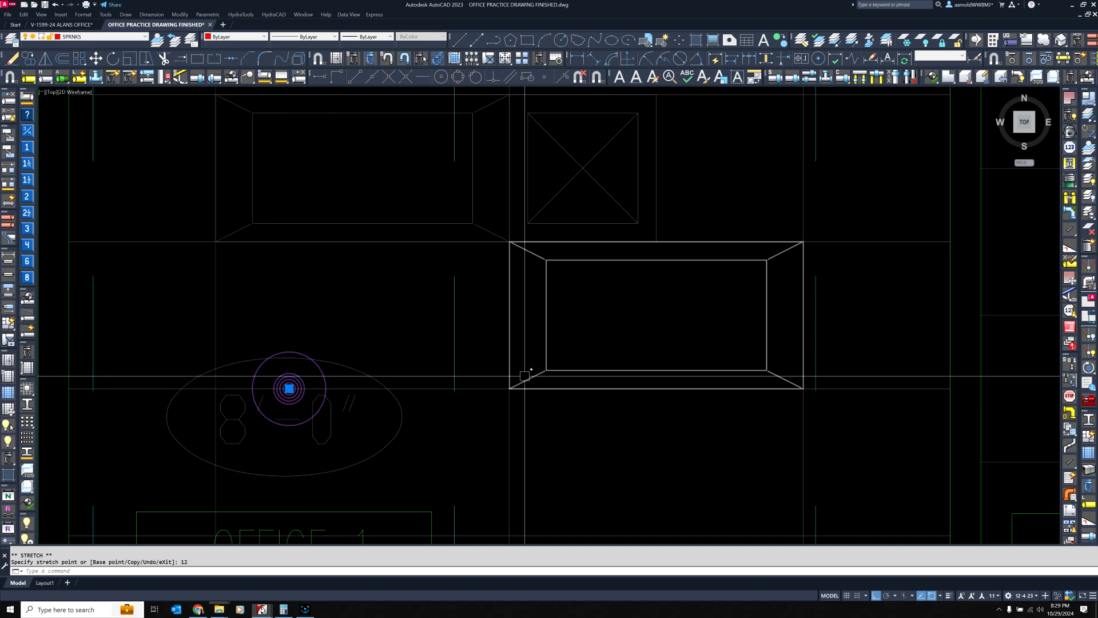
# Move the Office 1 head back to the right in two moves of 12 inches each
pyautogui.click(289, 388)
pyautogui.write('12')
pyautogui.press('Return')
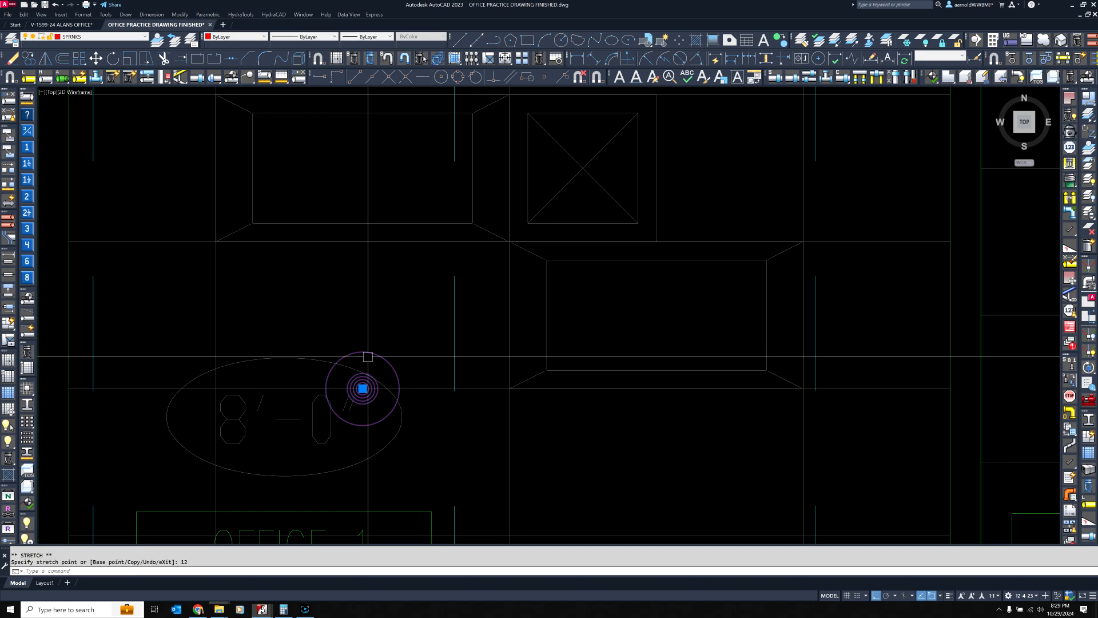
pyautogui.click(363, 388)
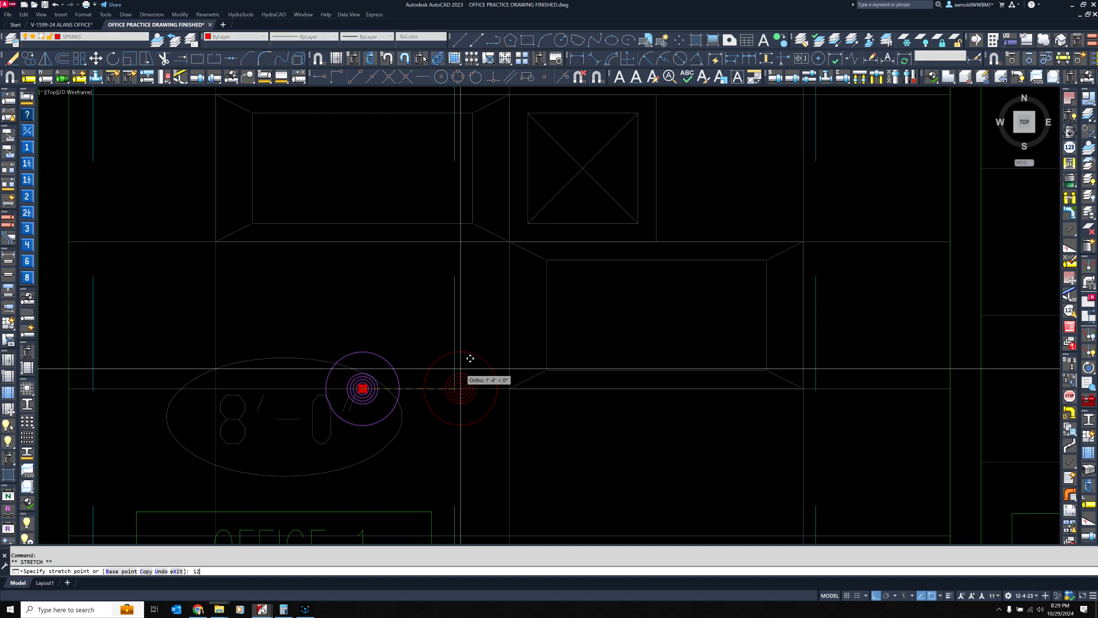
pyautogui.press('Return')
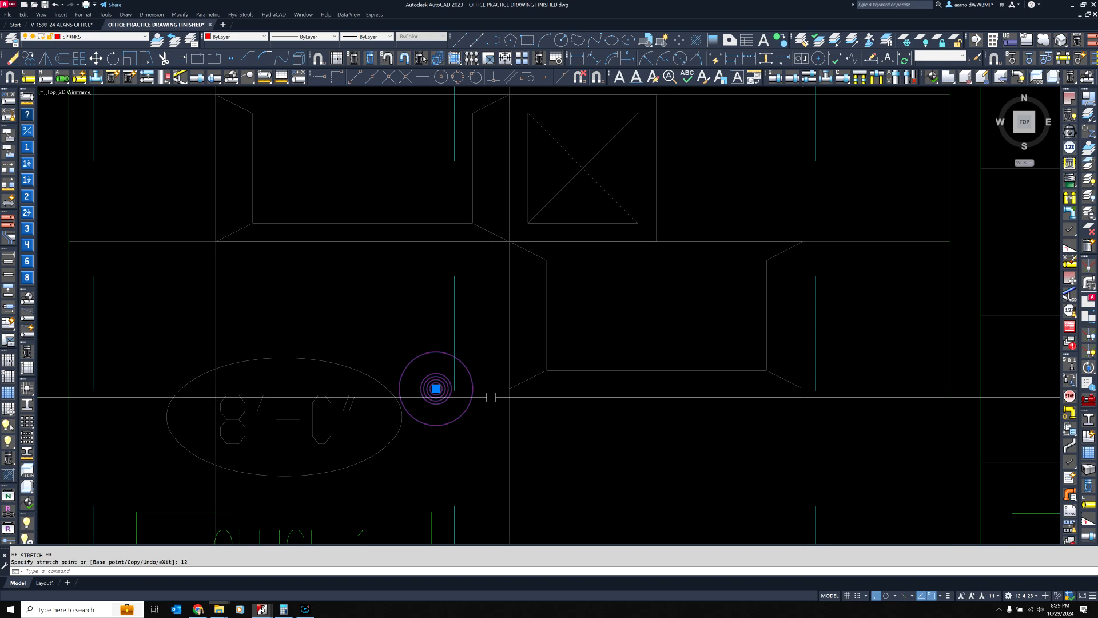
# Move the Office 1 head 12 inches up from the grid line into the middle of the ceiling tile
pyautogui.click(436, 388)
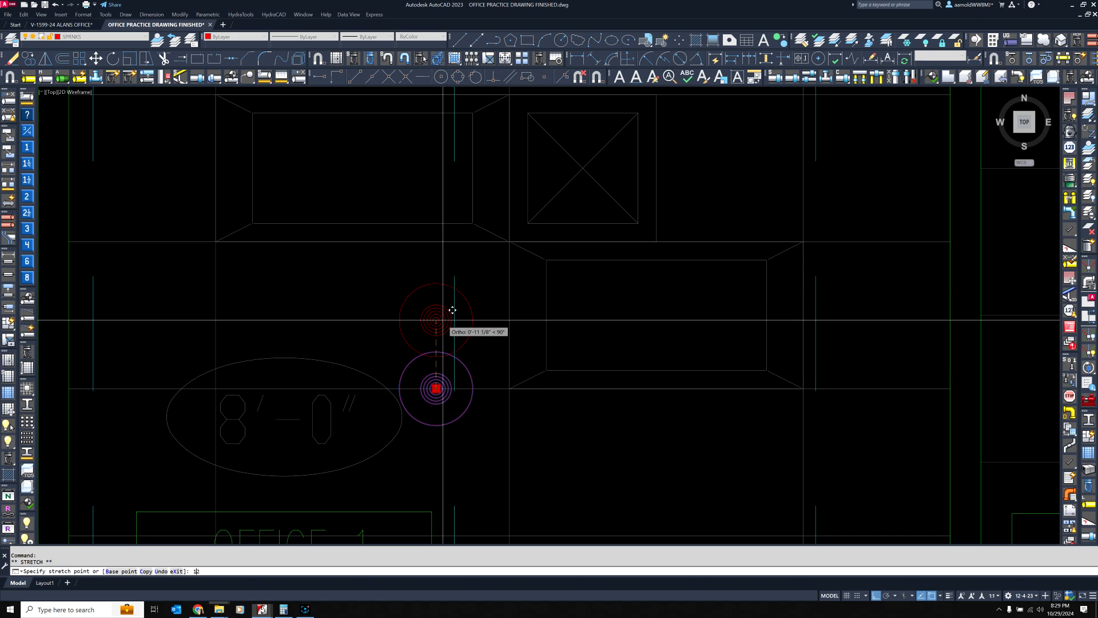
pyautogui.press('Return')
pyautogui.scroll(-4, 436, 315)
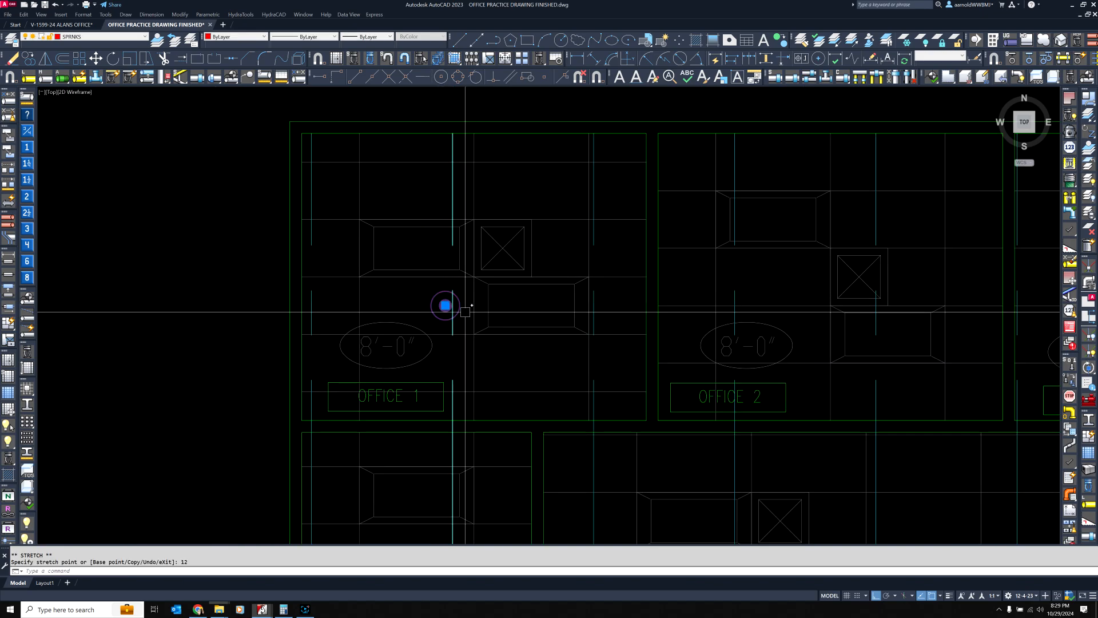
pyautogui.scroll(8, 444, 305)
pyautogui.click(392, 297)
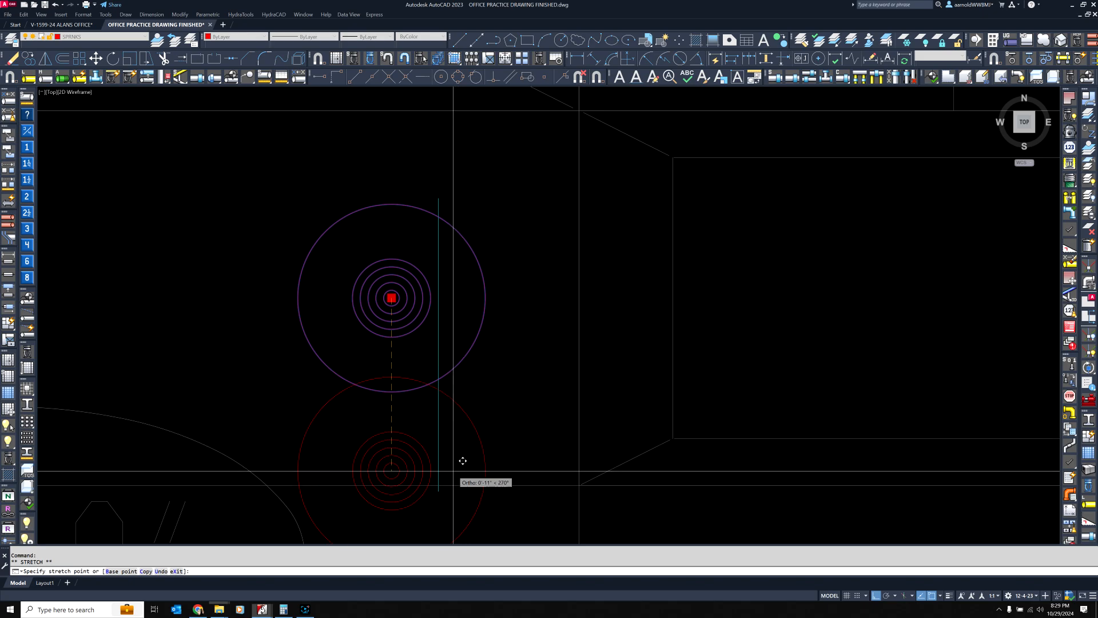
pyautogui.scroll(-8, 466, 329)
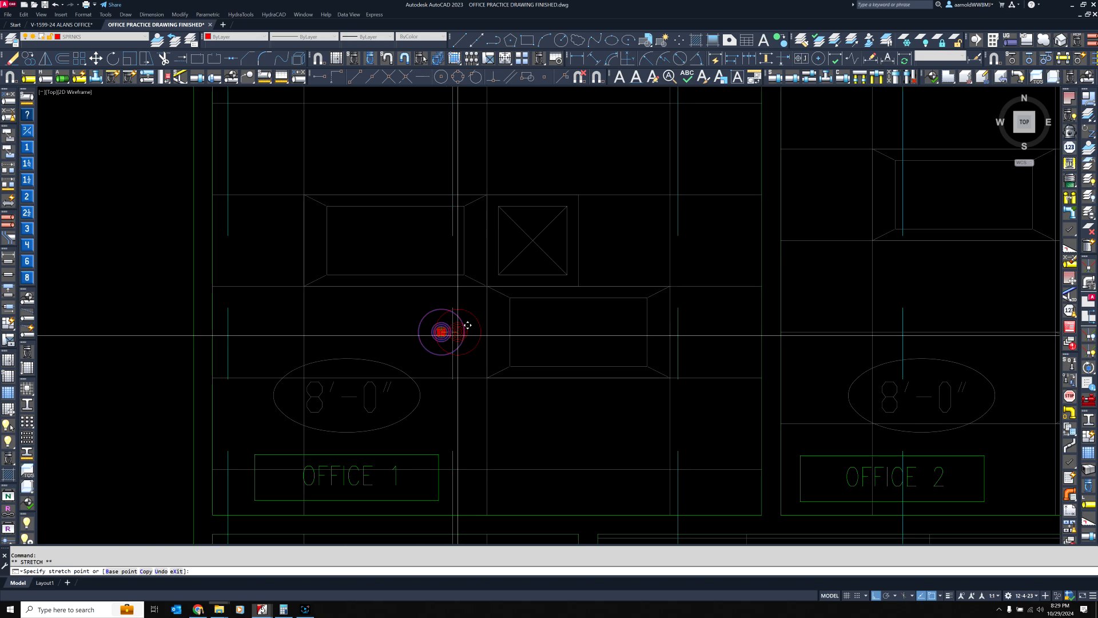
pyautogui.press('Escape')
pyautogui.press('Escape')
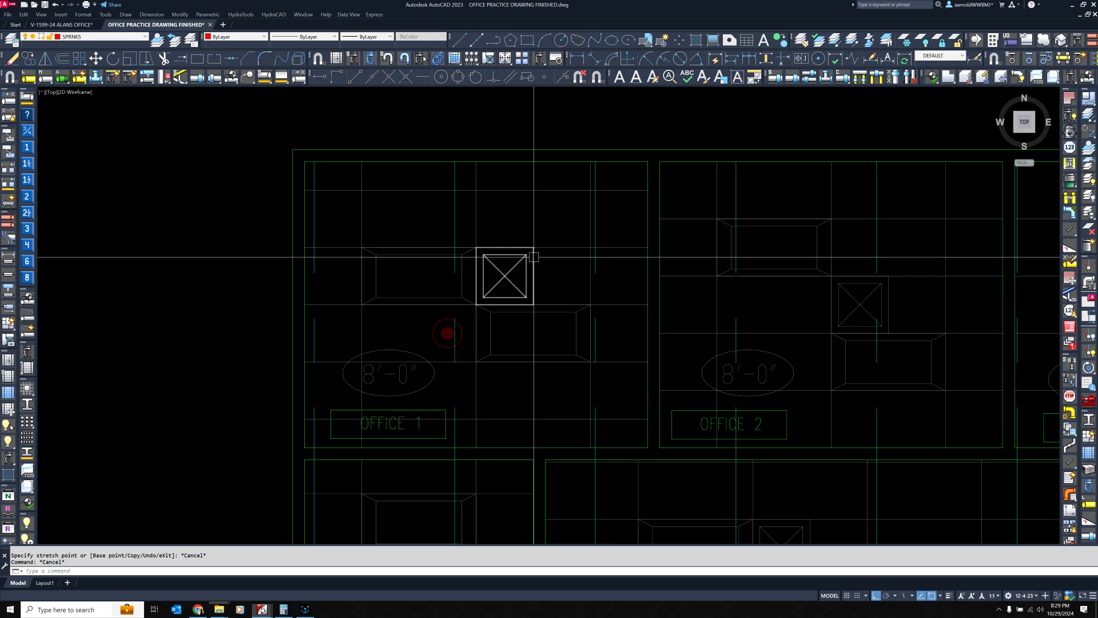
# Add a three-line multiline text note above Office 1: "LIGHT HAZARD", "225 SQ FT MAX.", "UP TO 15'0" BETWEEN TWO SPRINKLERS."
pyautogui.moveTo(534, 256)
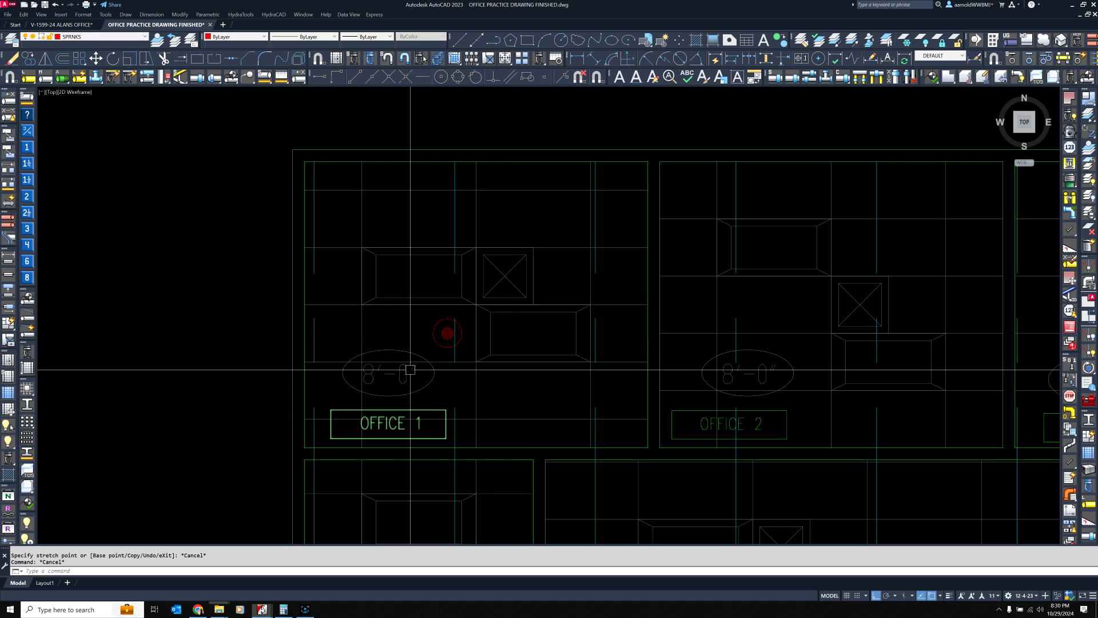
pyautogui.click(620, 77)
pyautogui.moveTo(451, 125); pyautogui.dragTo(449, 228, button='middle')
pyautogui.click(389, 127)
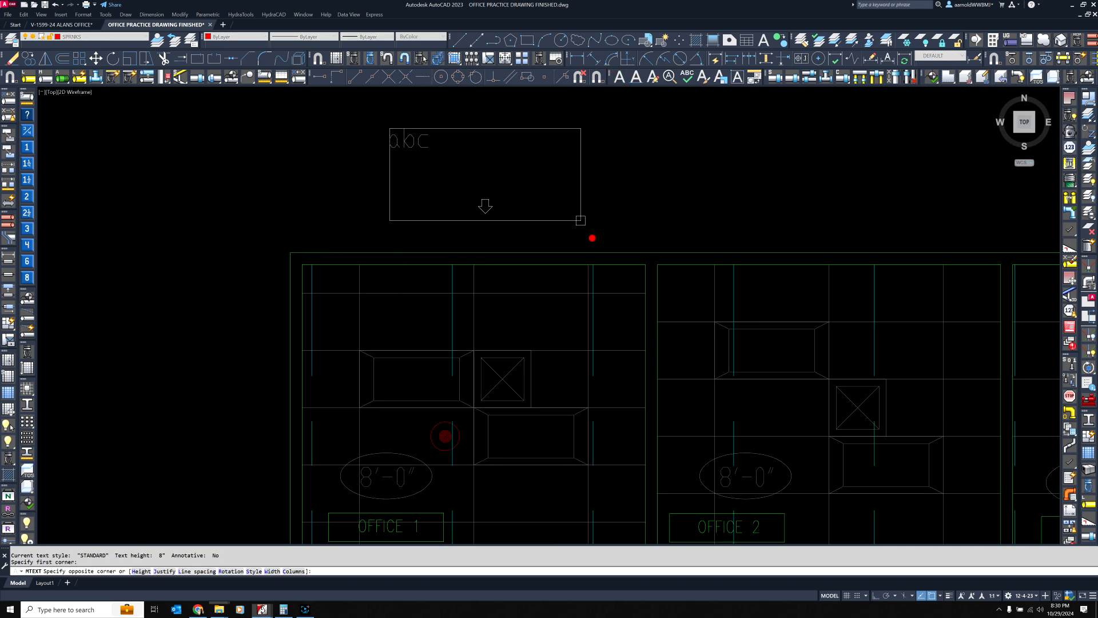
pyautogui.click(593, 238)
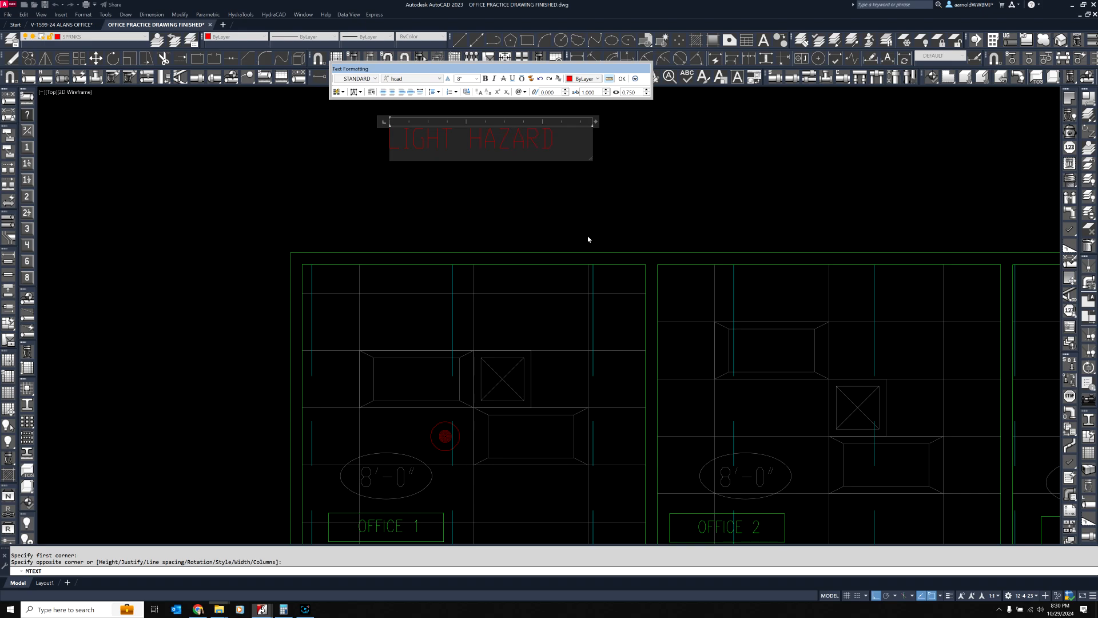
pyautogui.press('Return')
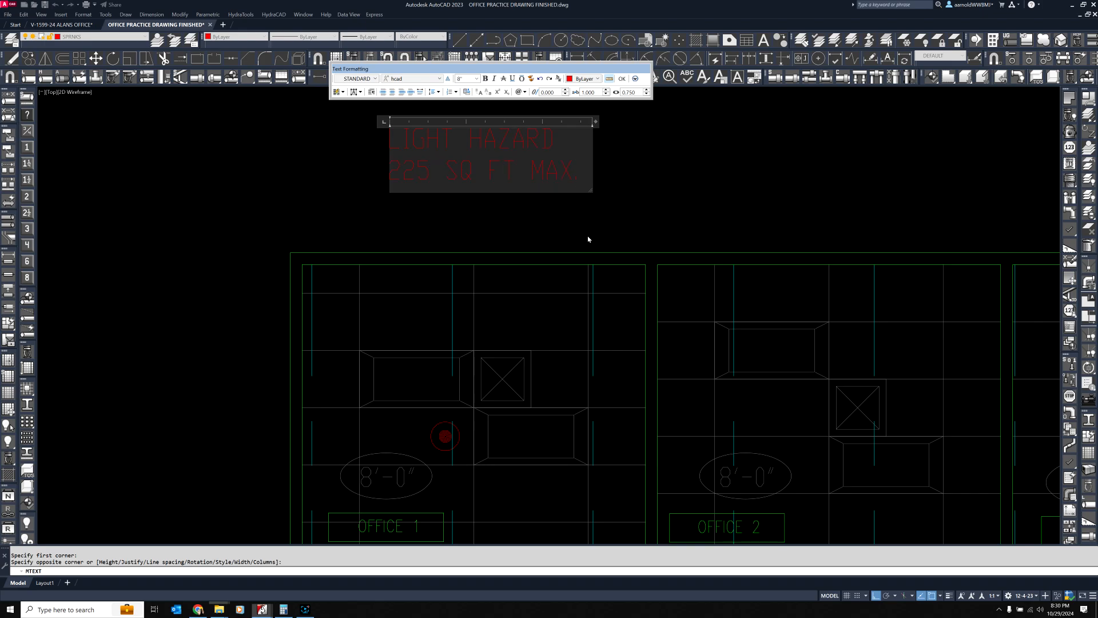
pyautogui.write('225 SQ FT MAX.')
pyautogui.press('Return')
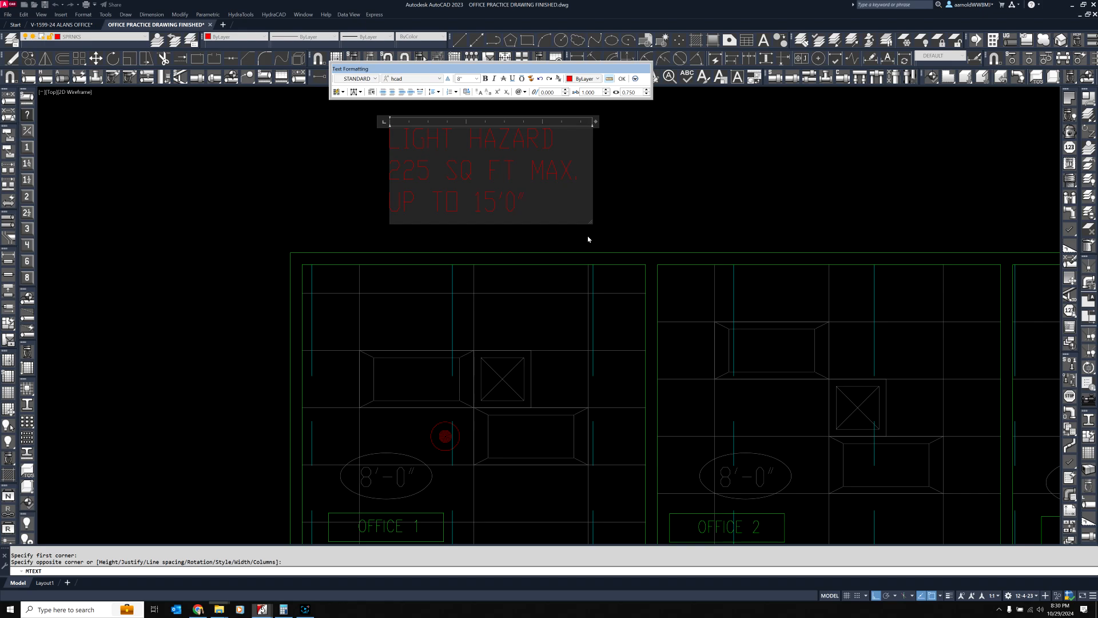
pyautogui.write('UP TO 15\'0" BETWEEN ')
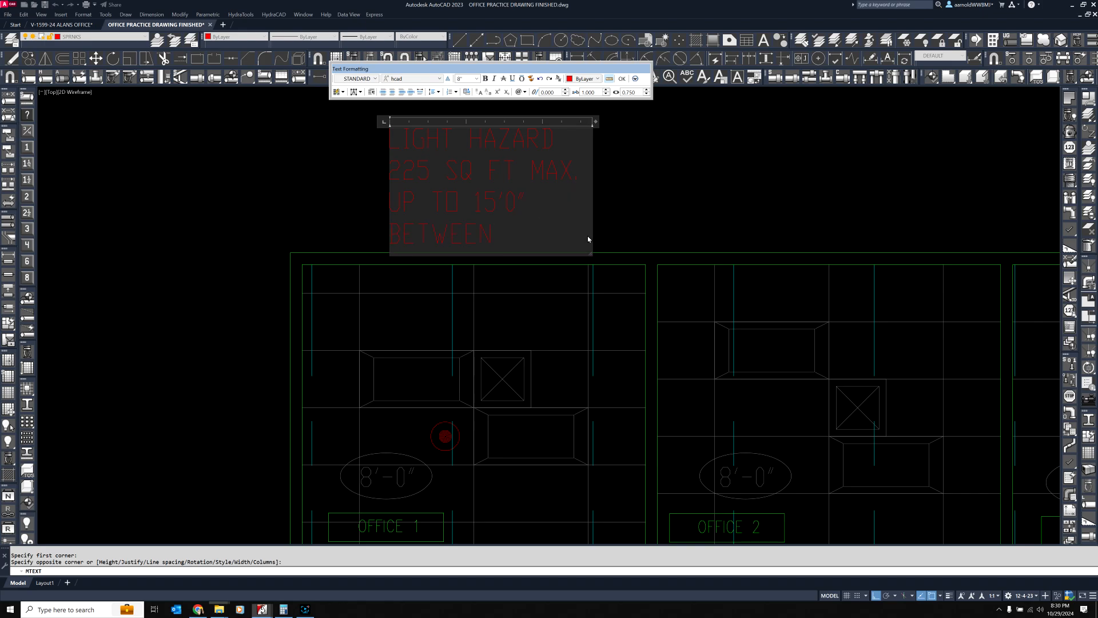
pyautogui.write('TWO SPRINK')
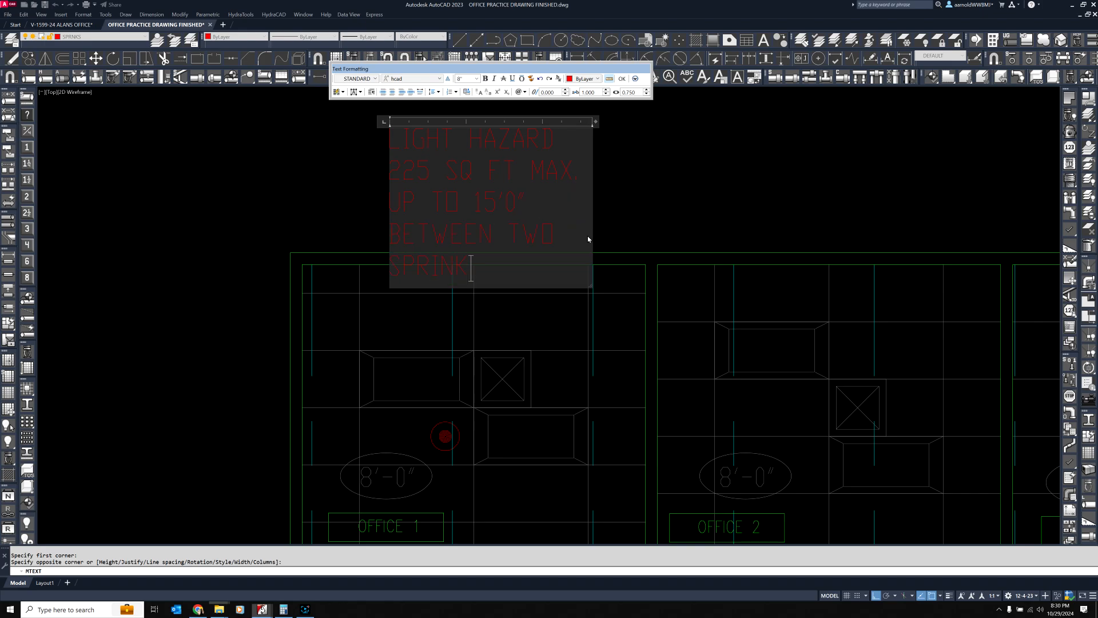
pyautogui.write('LERS.')
pyautogui.click(634, 219)
# Widen the light hazard note's text frame to the right so the sprinkler spacing sentence fits on one line
pyautogui.click(540, 166)
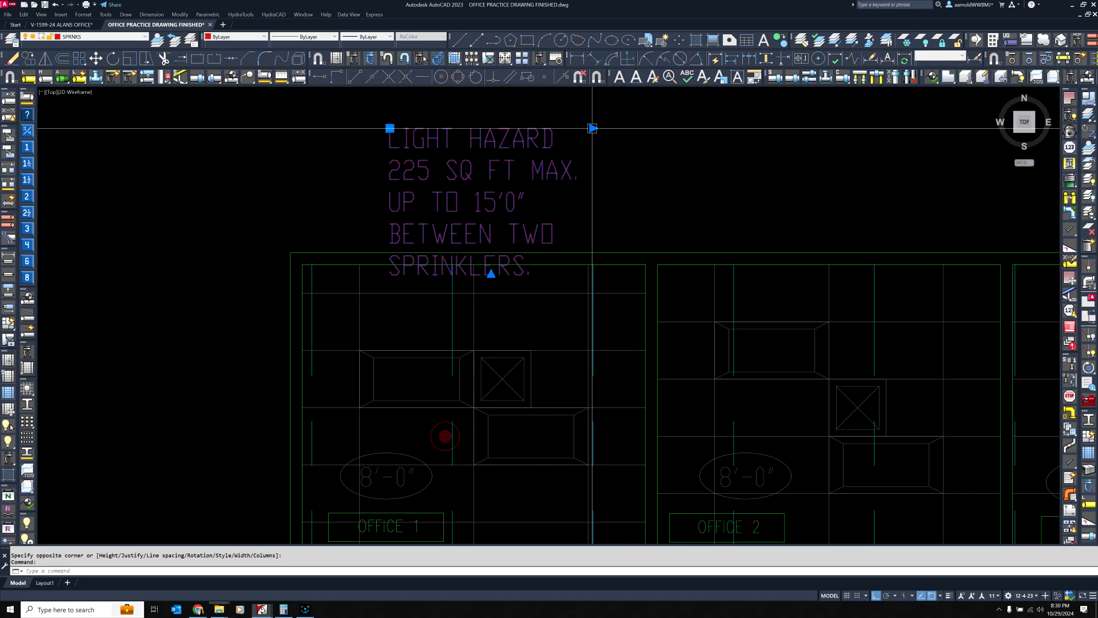
pyautogui.click(592, 128)
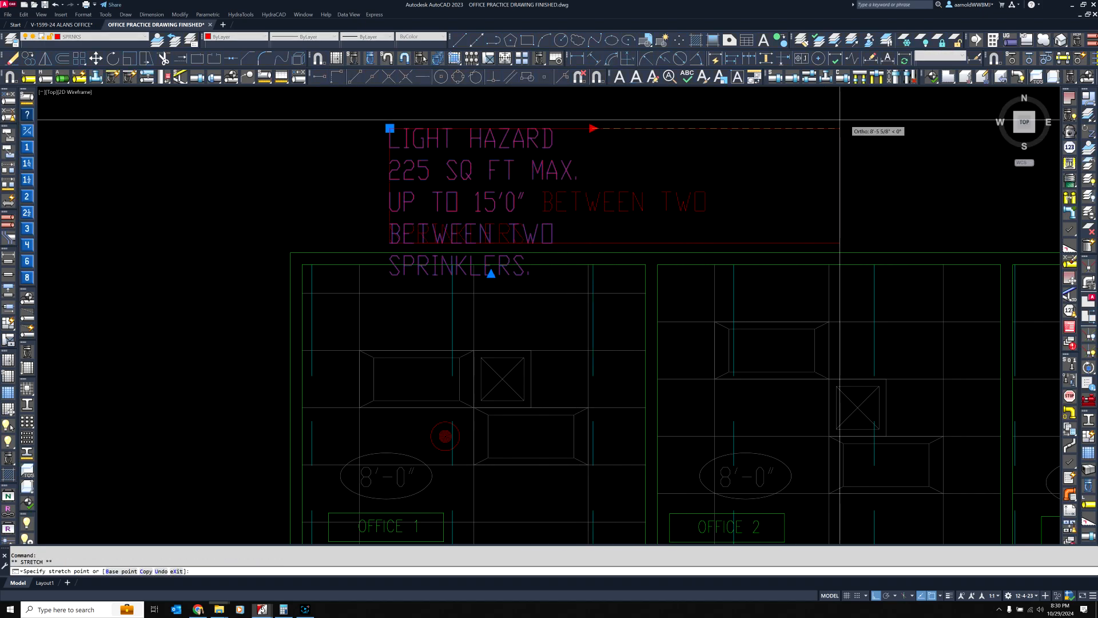
pyautogui.click(870, 124)
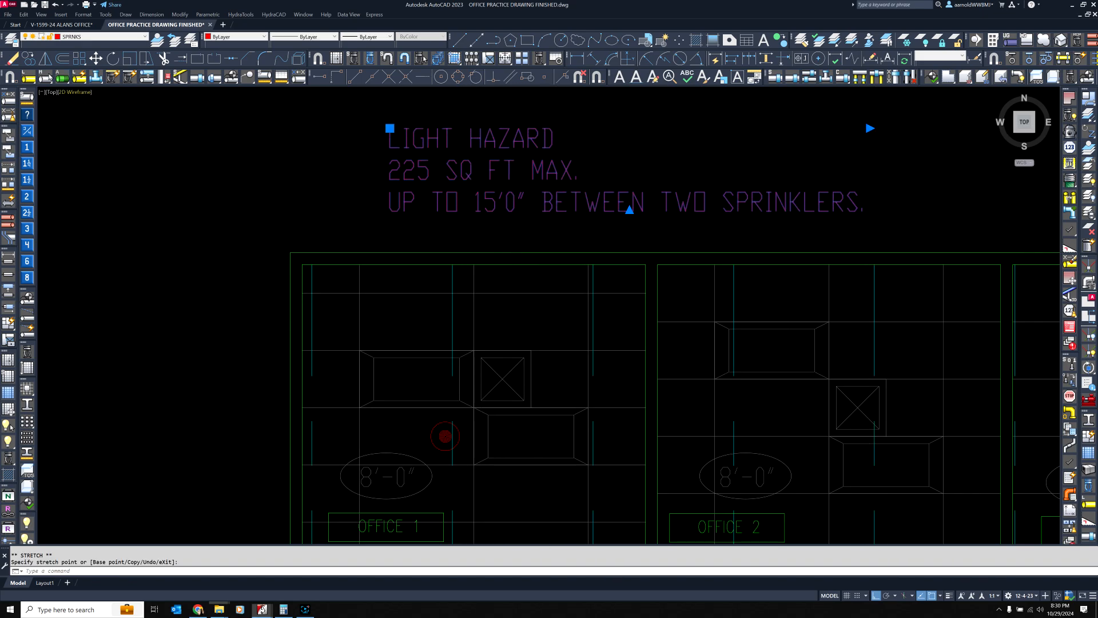
# Copy the Office 1 head straight up into the empty area above the light hazard note
pyautogui.click(423, 58)
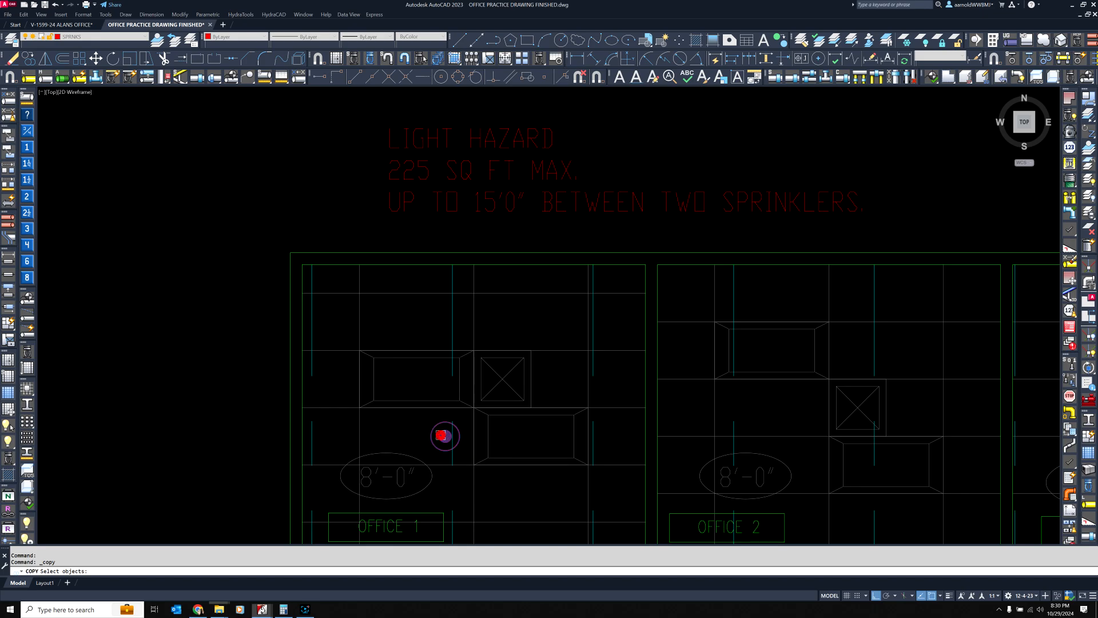
pyautogui.click(441, 436)
pyautogui.rightClick(442, 435)
pyautogui.click(445, 435)
pyautogui.scroll(-3, 460, 401)
pyautogui.scroll(2, 485, 273)
pyautogui.click(484, 272)
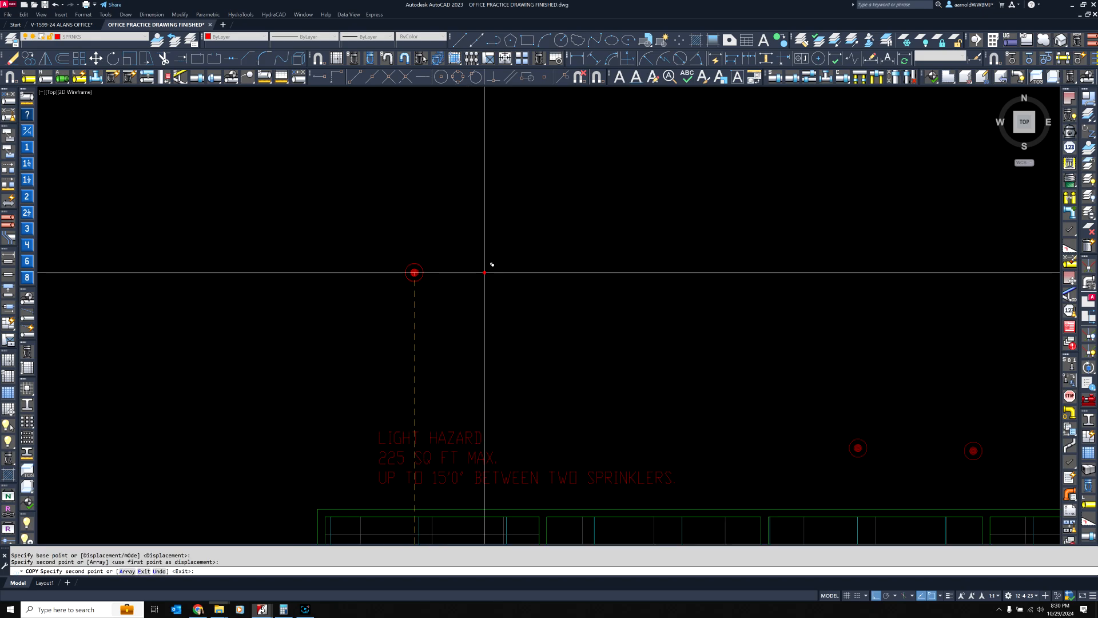
pyautogui.press('Return')
# Copy the head above the light hazard note 15' to the right
pyautogui.press('Return')
pyautogui.click(414, 273)
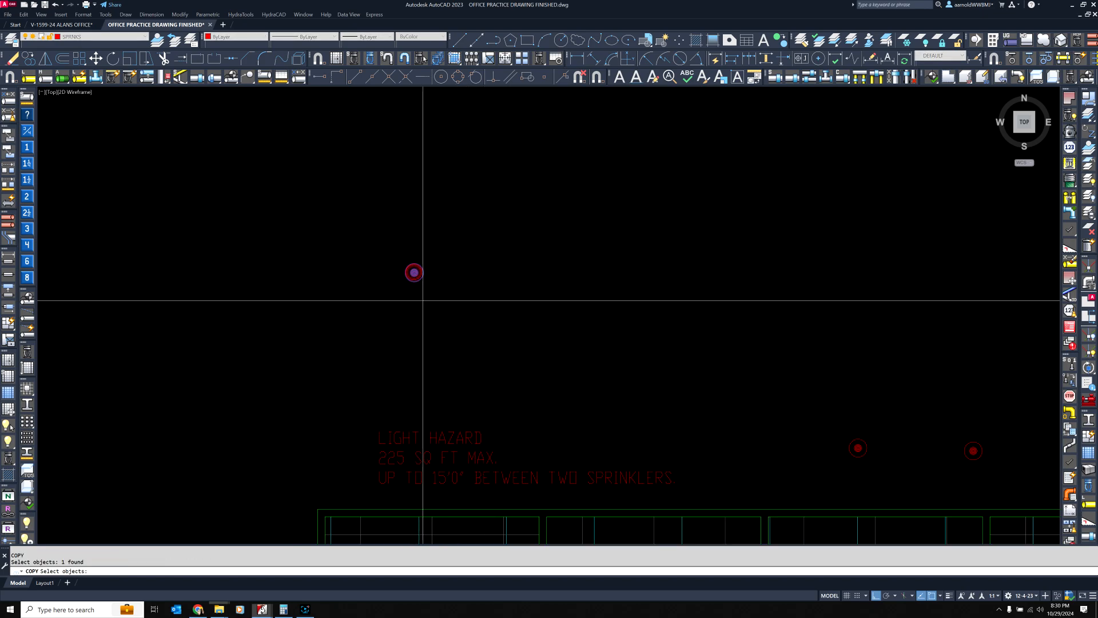
pyautogui.press('Return')
pyautogui.click(412, 300)
pyautogui.write("15'")
# Shift the right-hand head above the light hazard note 1" to the right, then 1" back
pyautogui.press('Return')
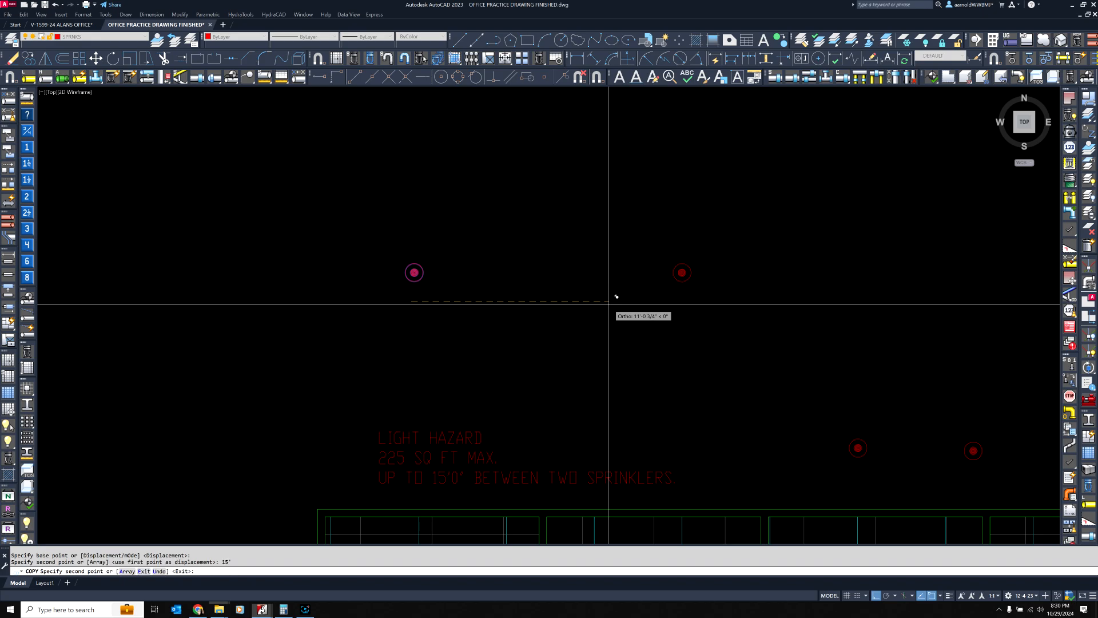
pyautogui.press('Return')
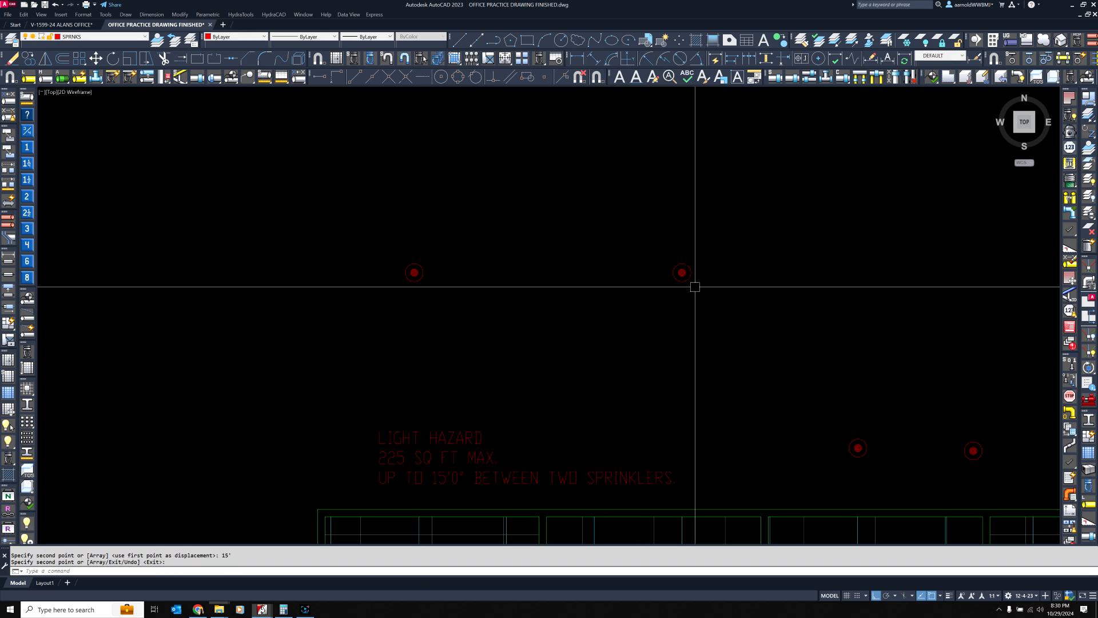
pyautogui.click(683, 270)
pyautogui.click(683, 272)
pyautogui.write('1')
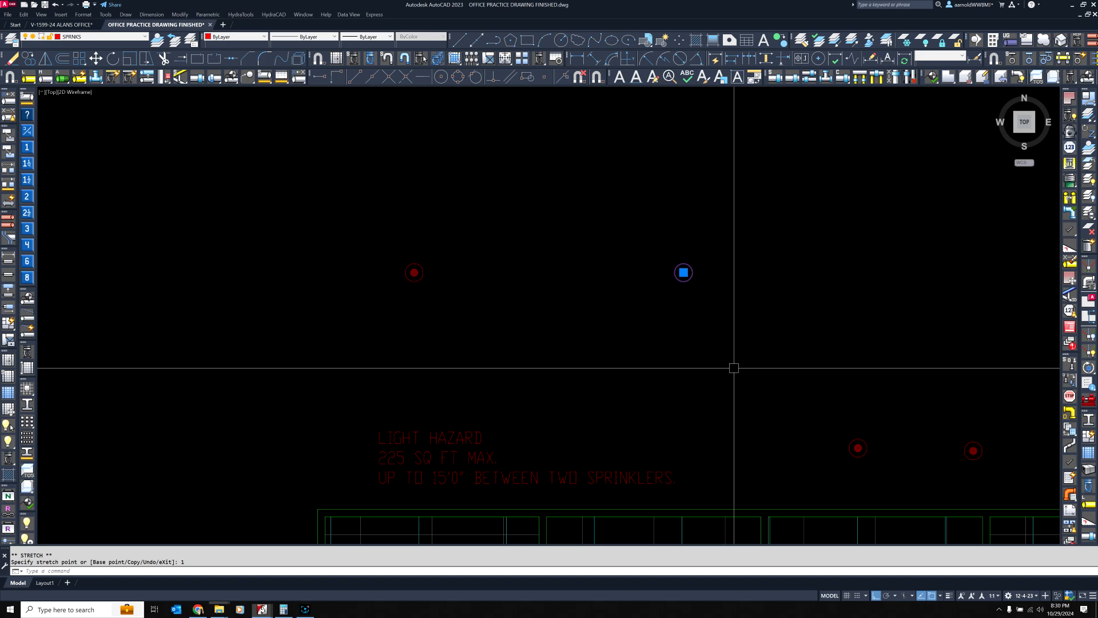
pyautogui.press('Return')
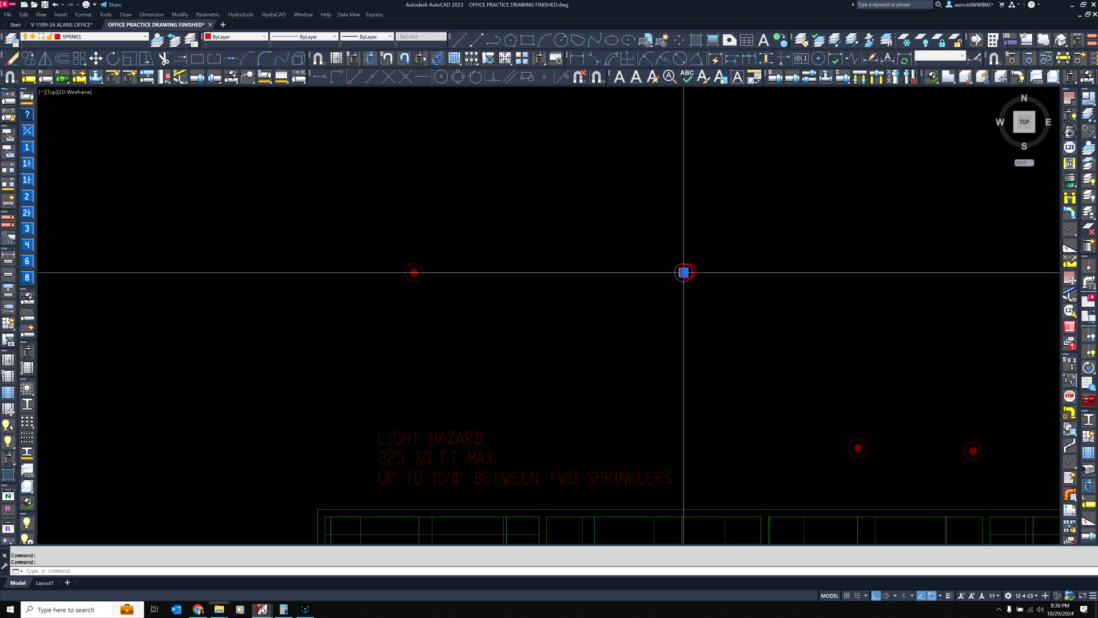
pyautogui.click(683, 272)
pyautogui.write('1')
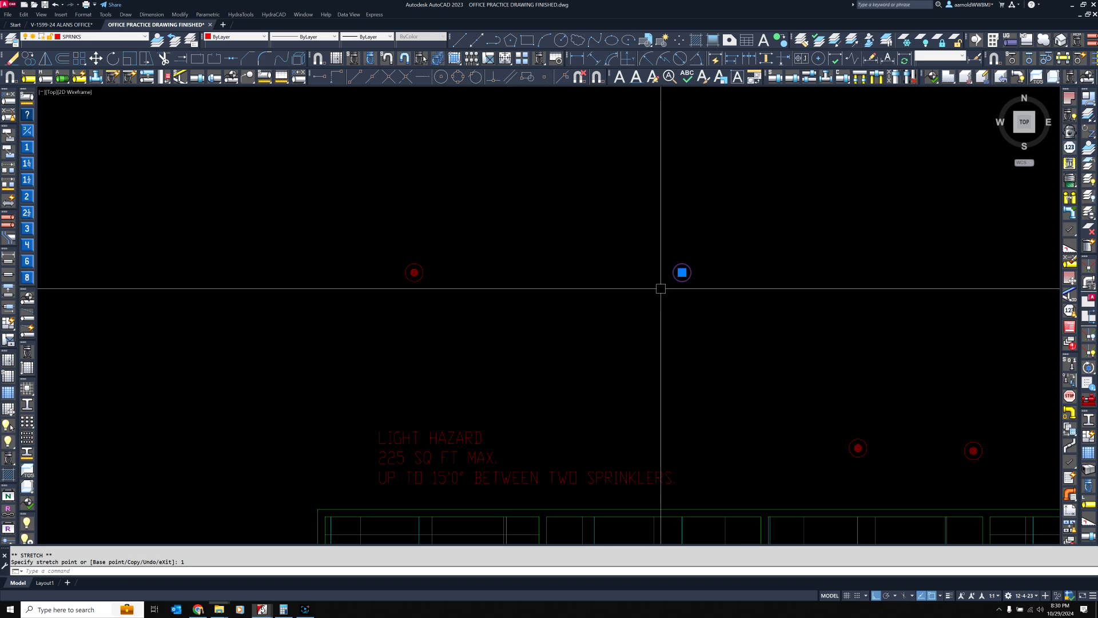
pyautogui.press('Escape')
pyautogui.press('Escape')
# Add the line "MINIMUM BETWEEN HEADS OF 6'-0"." to the end of the light hazard note
pyautogui.moveTo(487, 417); pyautogui.dragTo(485, 292, button='middle')
pyautogui.doubleClick(480, 356)
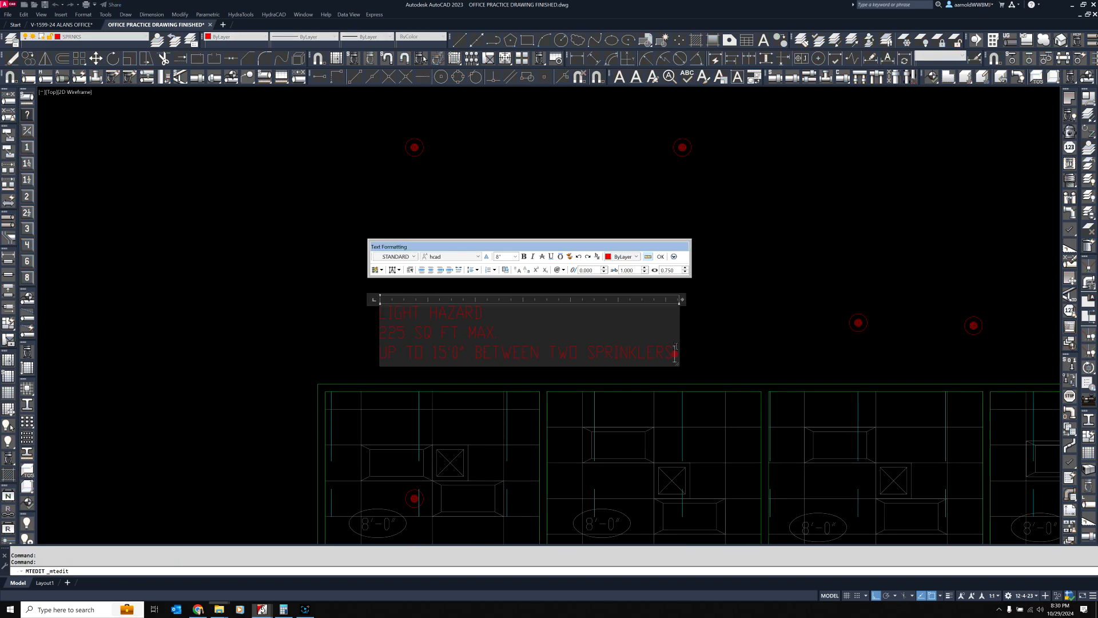
pyautogui.press('Return')
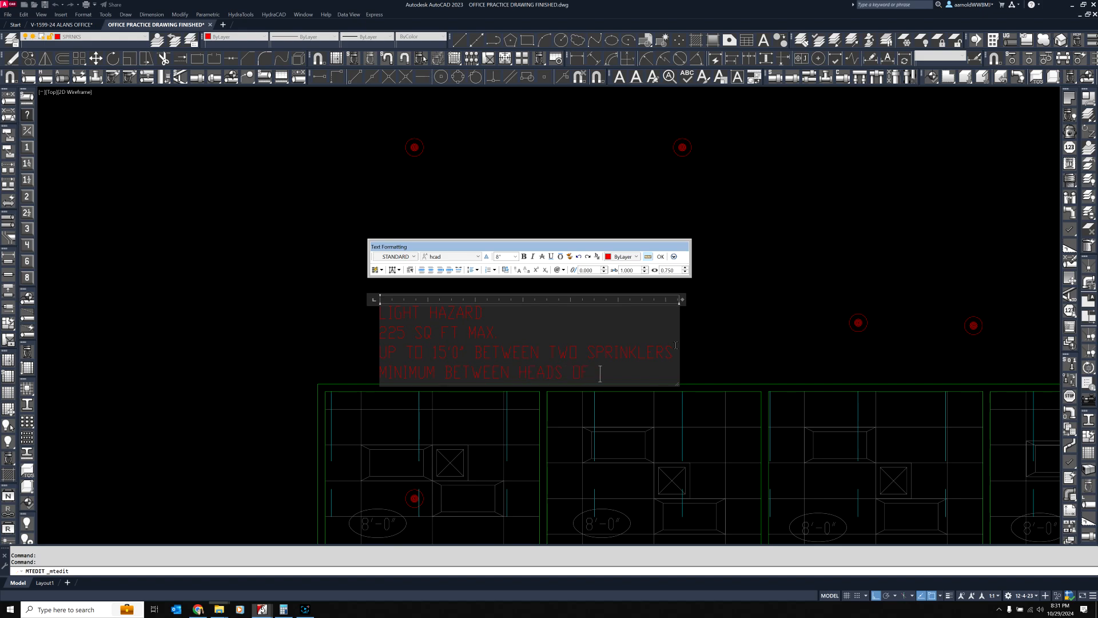
pyautogui.click(746, 359)
# Copy the leftmost head above the light hazard note 5'11" to the right
pyautogui.click(415, 148)
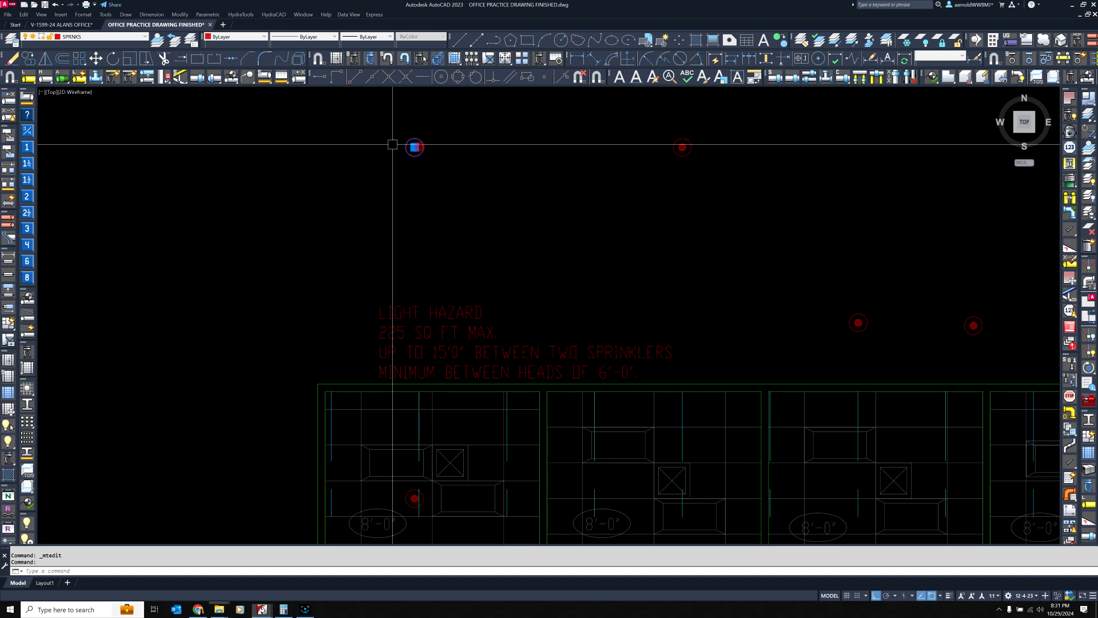
pyautogui.click(30, 60)
pyautogui.click(259, 185)
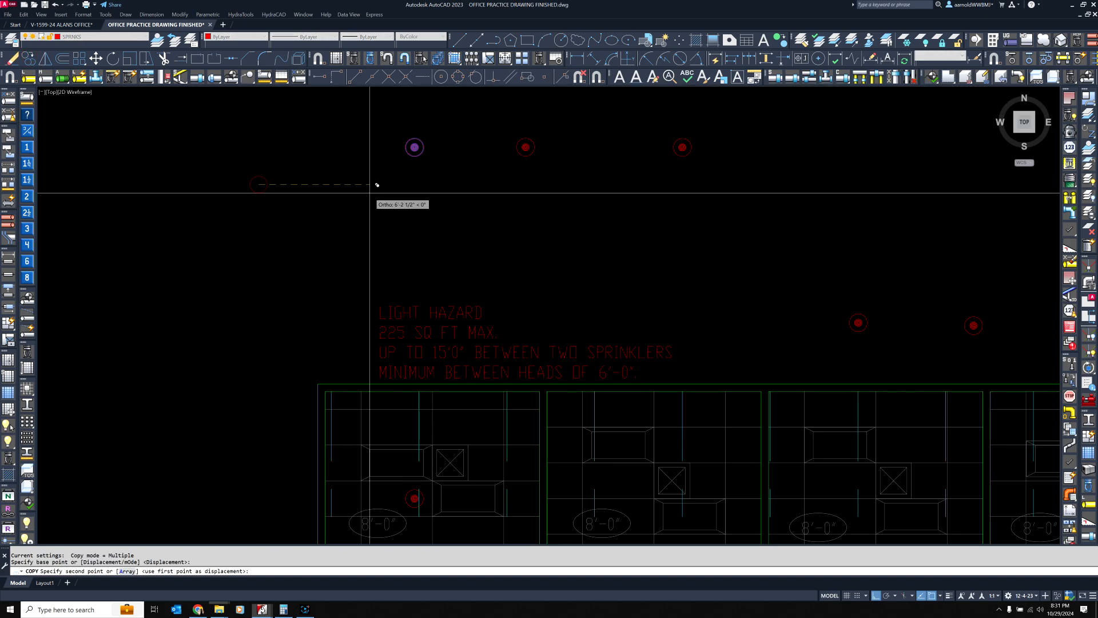
pyautogui.write("5'11")
pyautogui.press('Return')
pyautogui.press('Return')
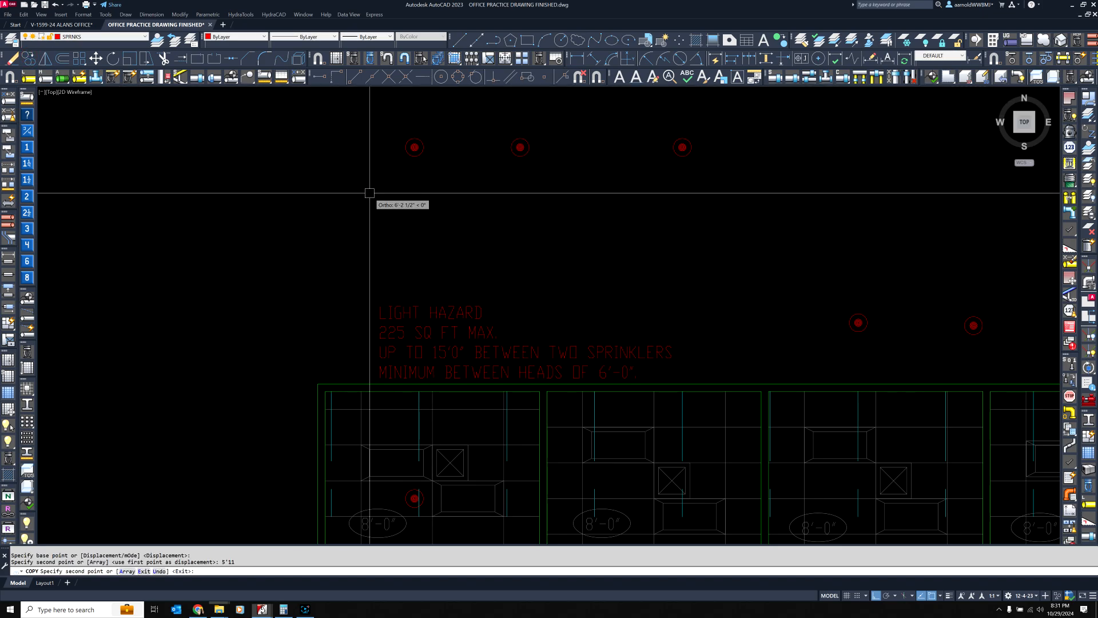
# Check the spacing between the leftmost and middle heads above the light hazard note
pyautogui.click(512, 154)
pyautogui.click(520, 147)
pyautogui.scroll(2, 443, 151)
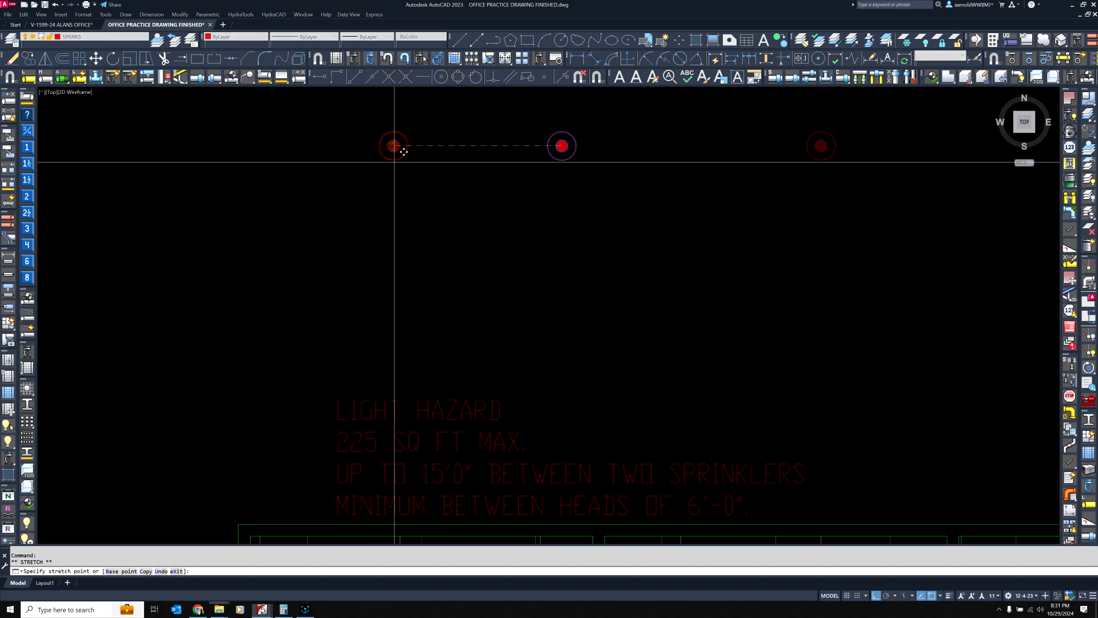
pyautogui.moveTo(393, 172); pyautogui.dragTo(373, 243, button='middle')
pyautogui.press('Escape')
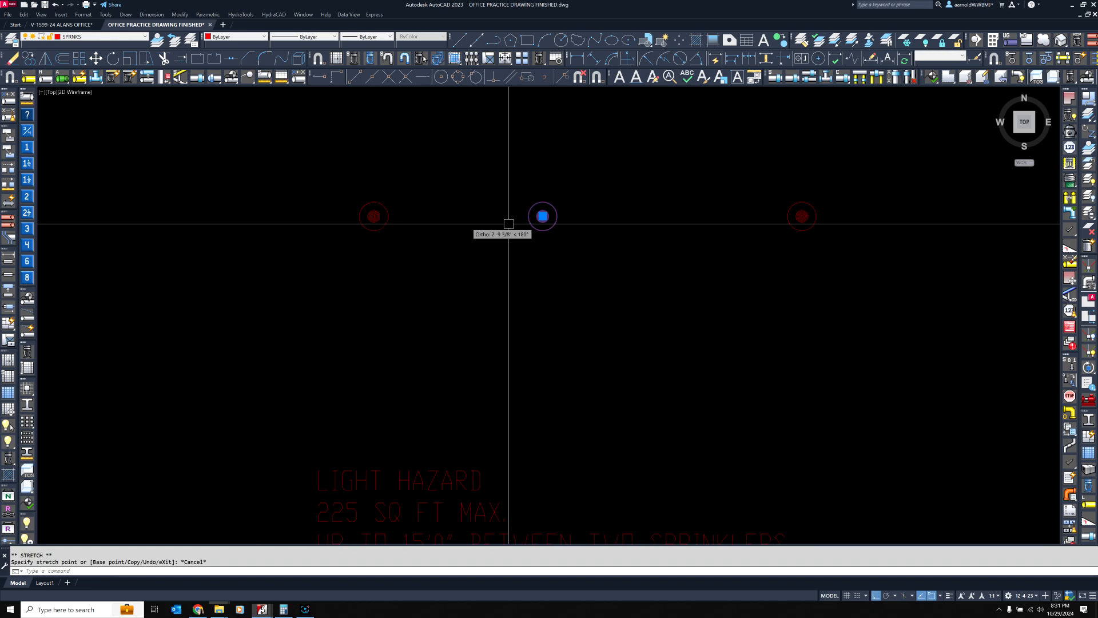
pyautogui.scroll(4, 535, 225)
pyautogui.moveTo(514, 206); pyautogui.dragTo(581, 228, button='middle')
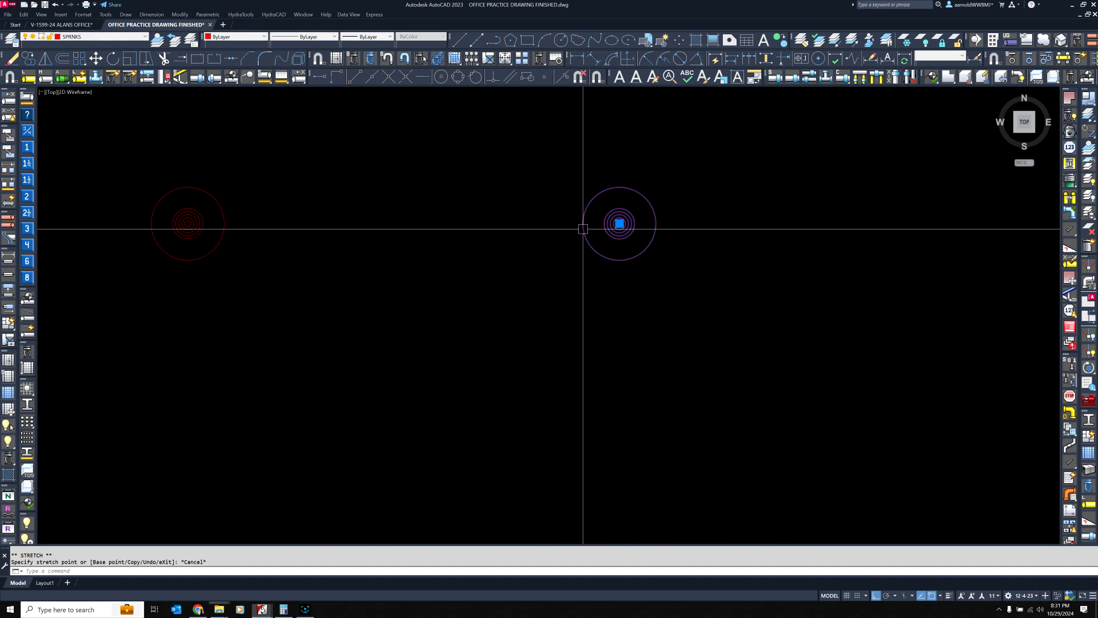
pyautogui.click(619, 223)
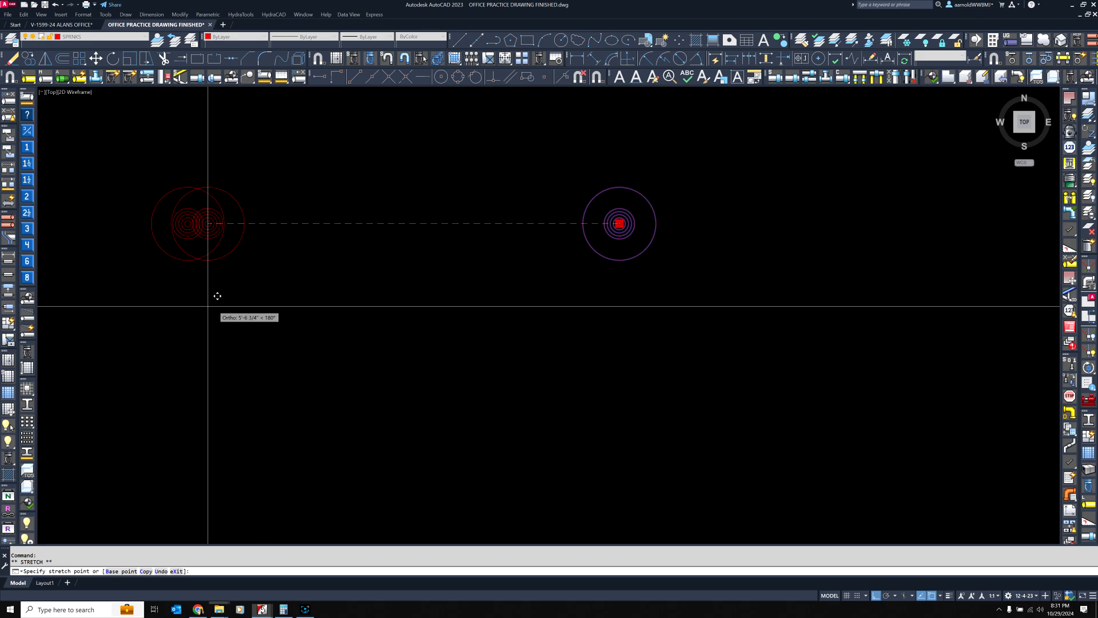
pyautogui.press('Escape')
pyautogui.press('Escape')
# Add the line "MAX OFF THE WALL OF 7'-6"" to the end of the light hazard note
pyautogui.scroll(-5, 456, 297)
pyautogui.moveTo(493, 362); pyautogui.dragTo(495, 256, button='middle')
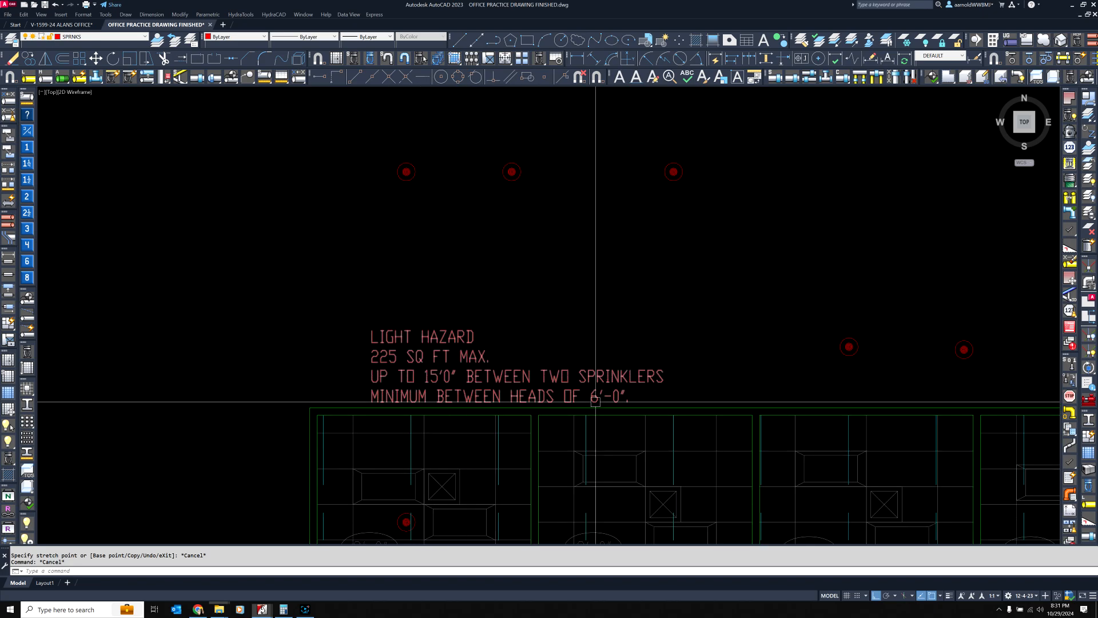
pyautogui.moveTo(556, 344); pyautogui.dragTo(563, 283, button='middle')
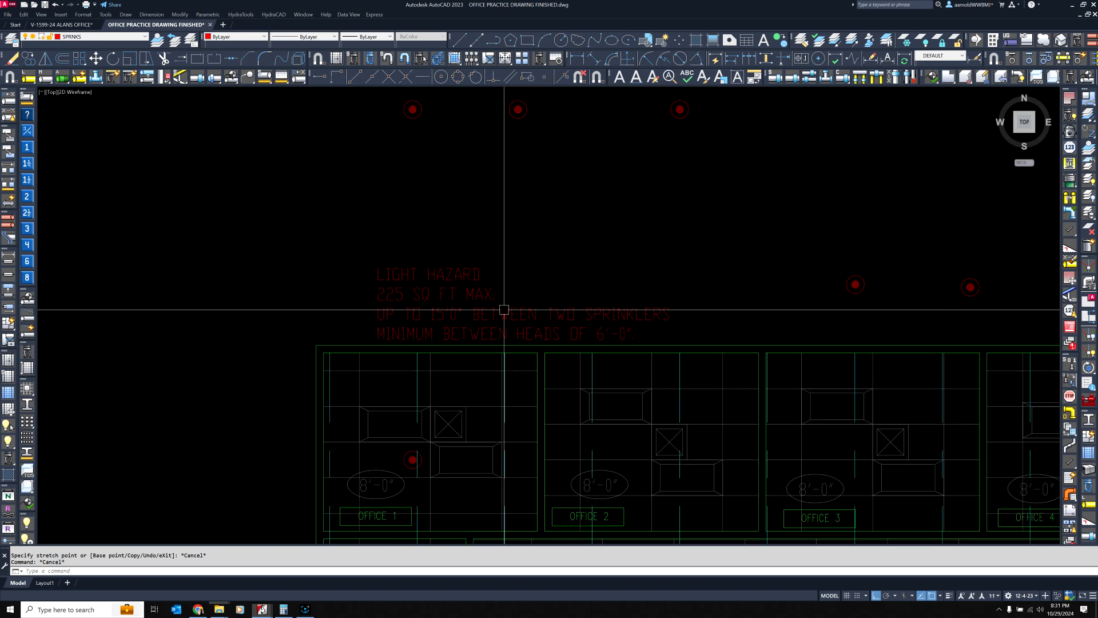
pyautogui.doubleClick(448, 319)
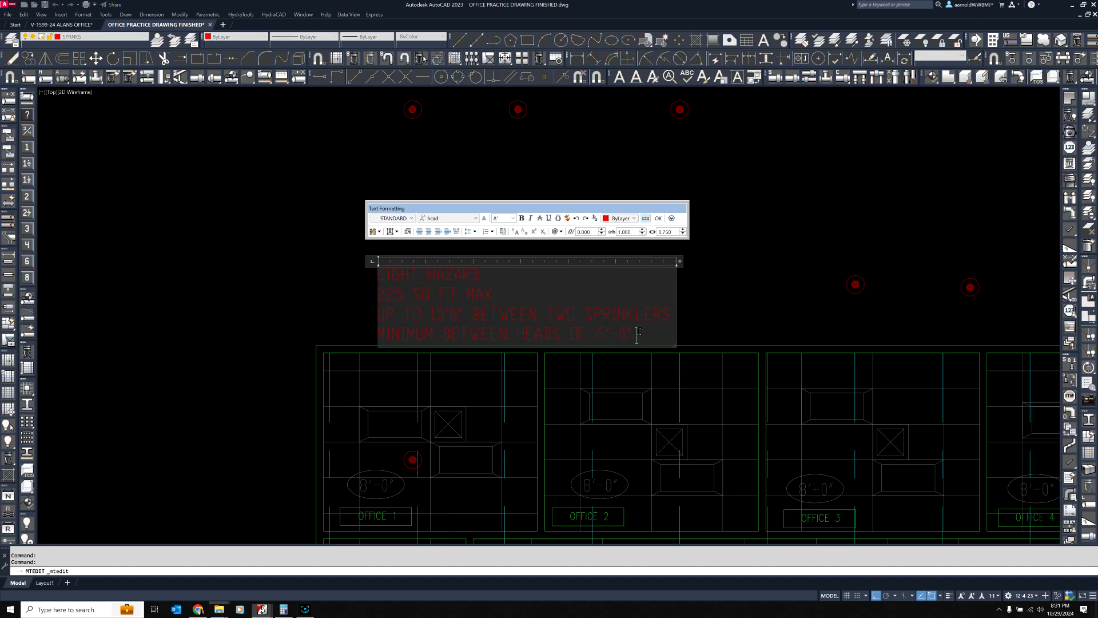
pyautogui.press('Return')
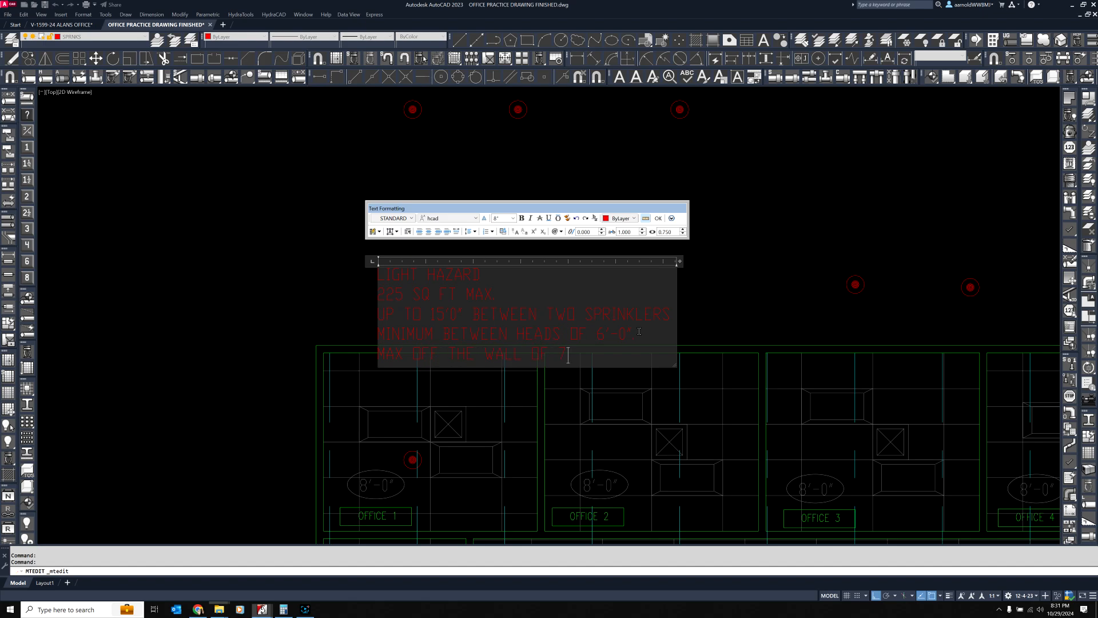
pyautogui.click(734, 324)
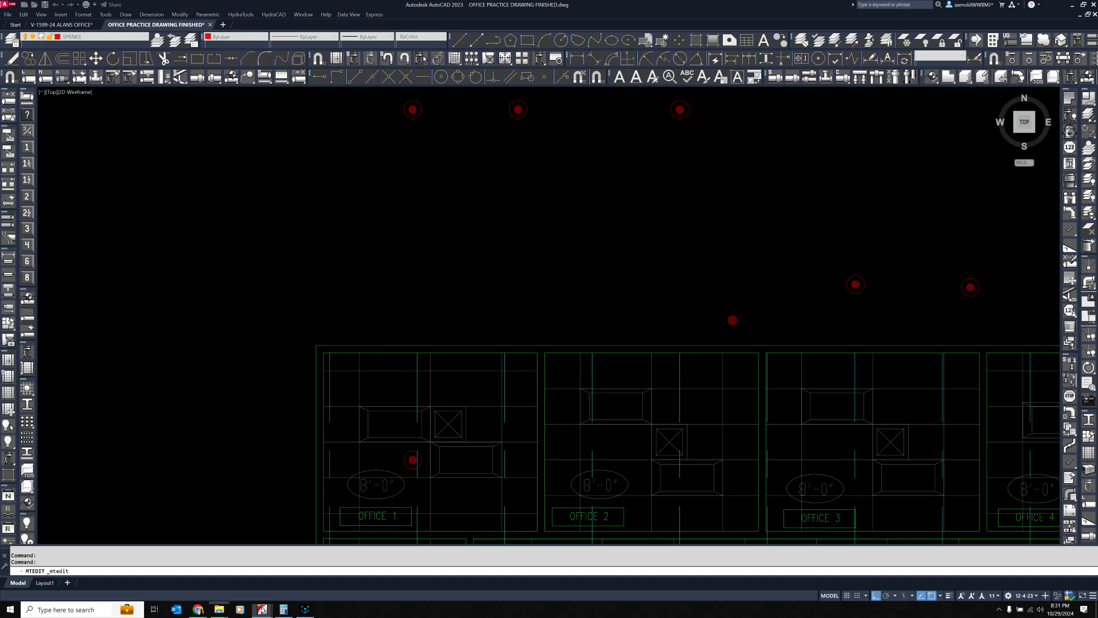
# Move the light hazard note straight up so it clears the top wall of Office 1
pyautogui.click(96, 59)
pyautogui.click(175, 246)
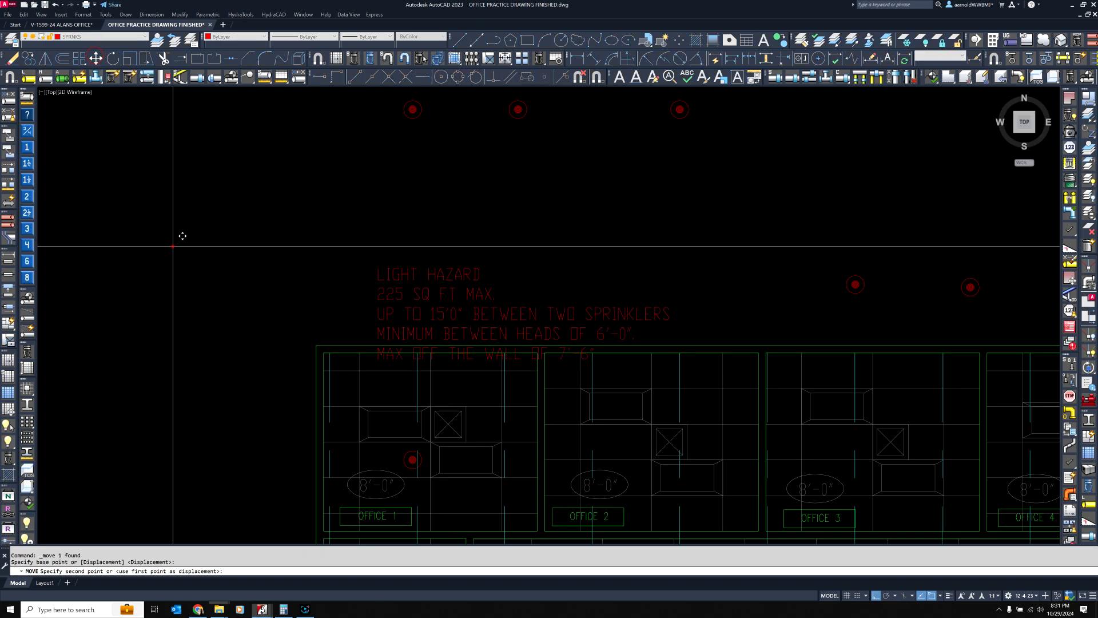
pyautogui.click(178, 185)
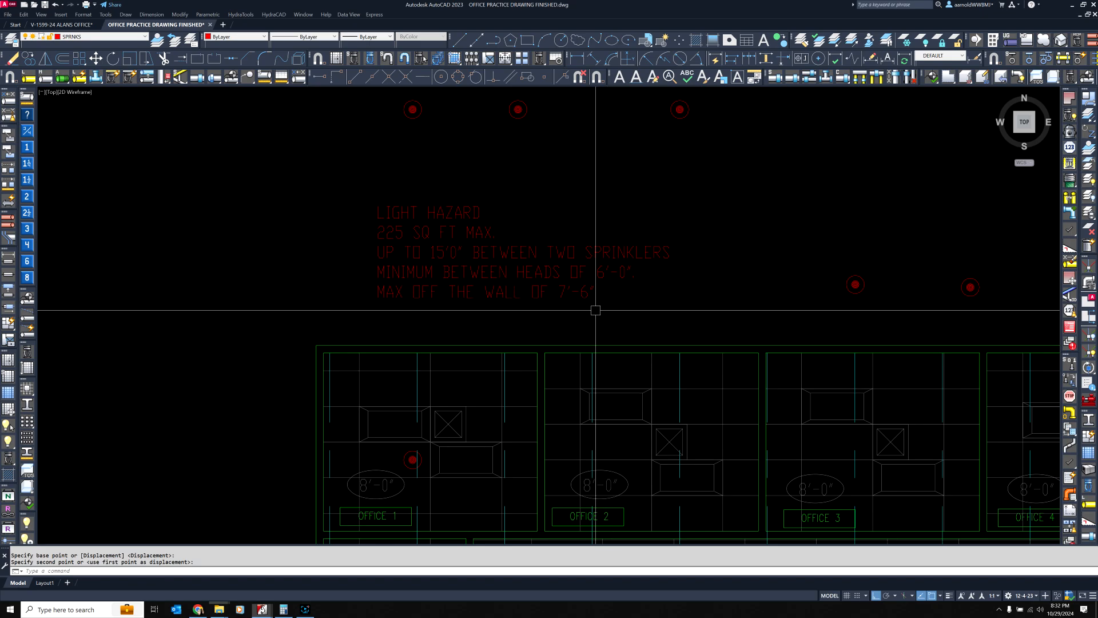
pyautogui.click(410, 459)
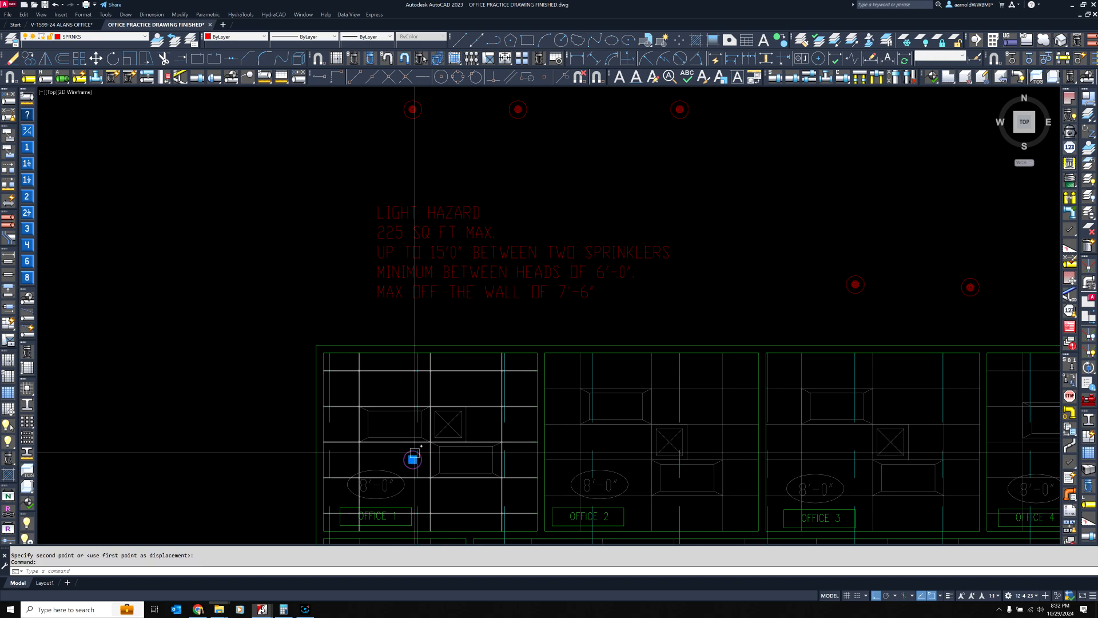
pyautogui.click(413, 459)
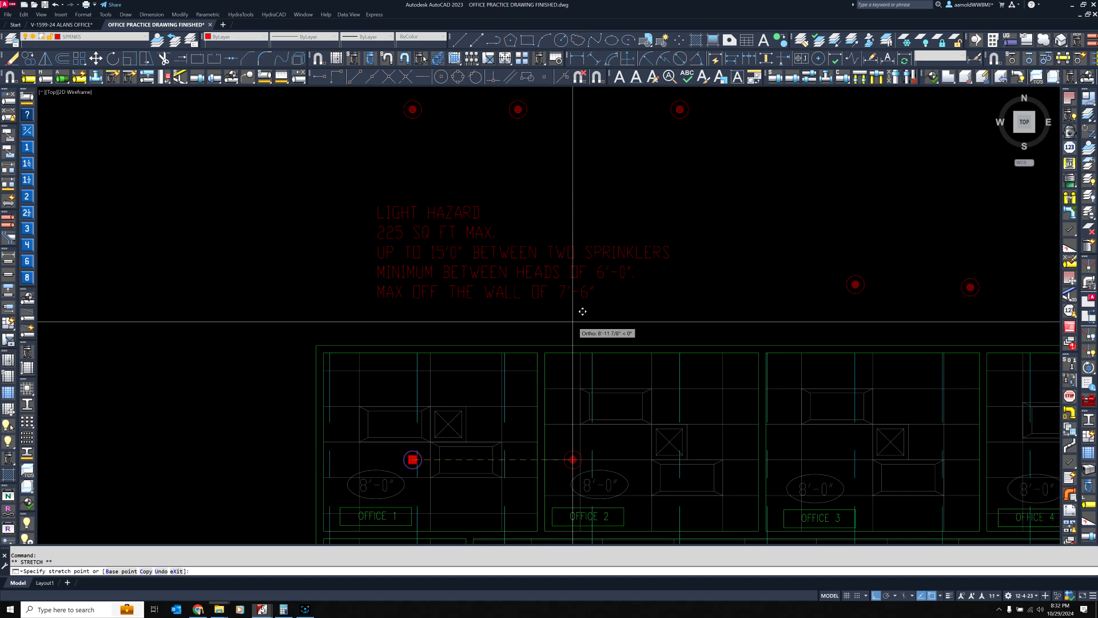
pyautogui.press('Escape')
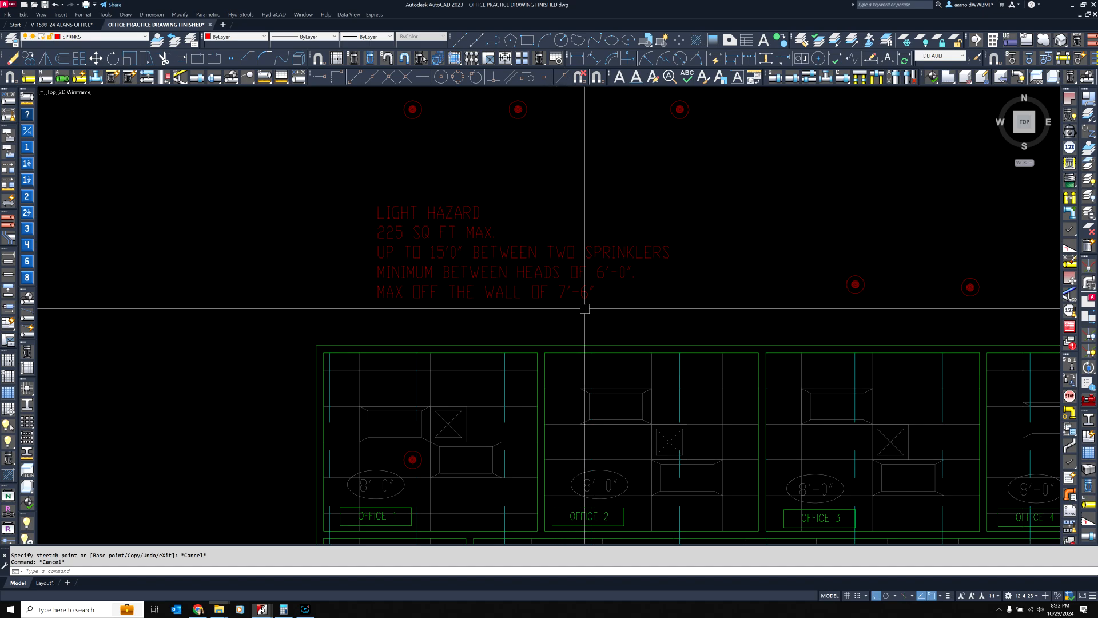
pyautogui.click(413, 459)
pyautogui.click(413, 460)
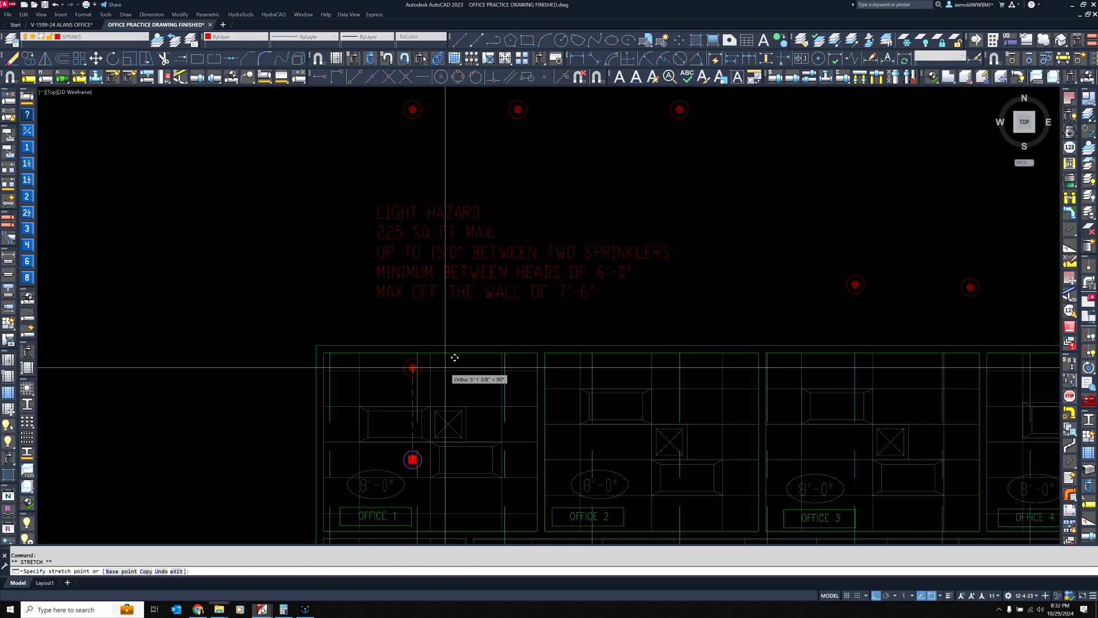
pyautogui.press('Escape')
pyautogui.press('Escape')
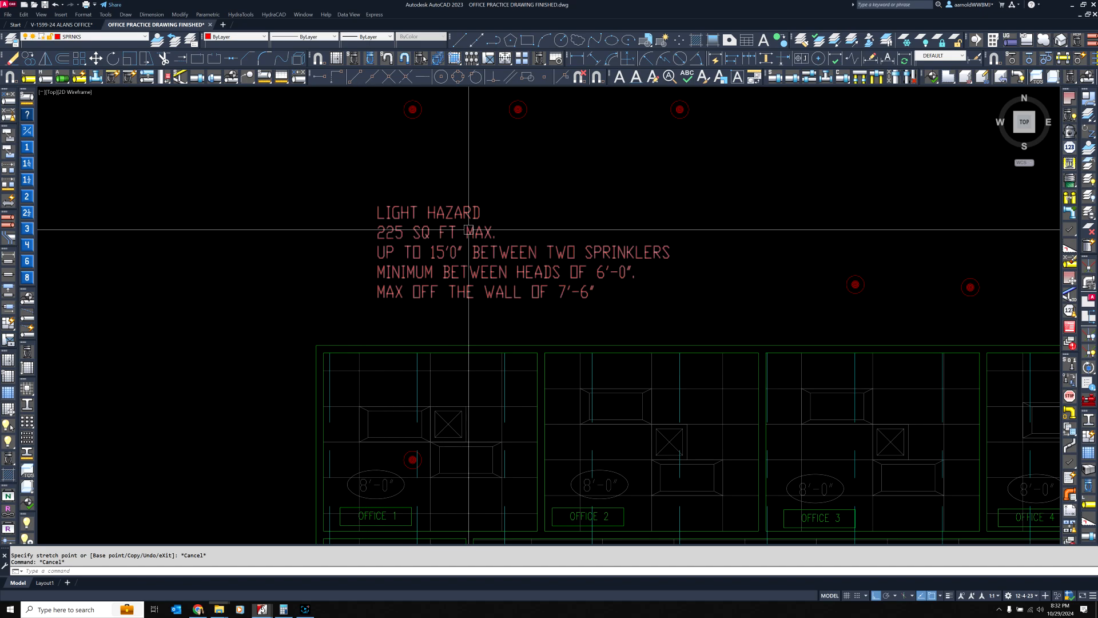
# Delete the three example heads above the light hazard note
pyautogui.click(693, 147)
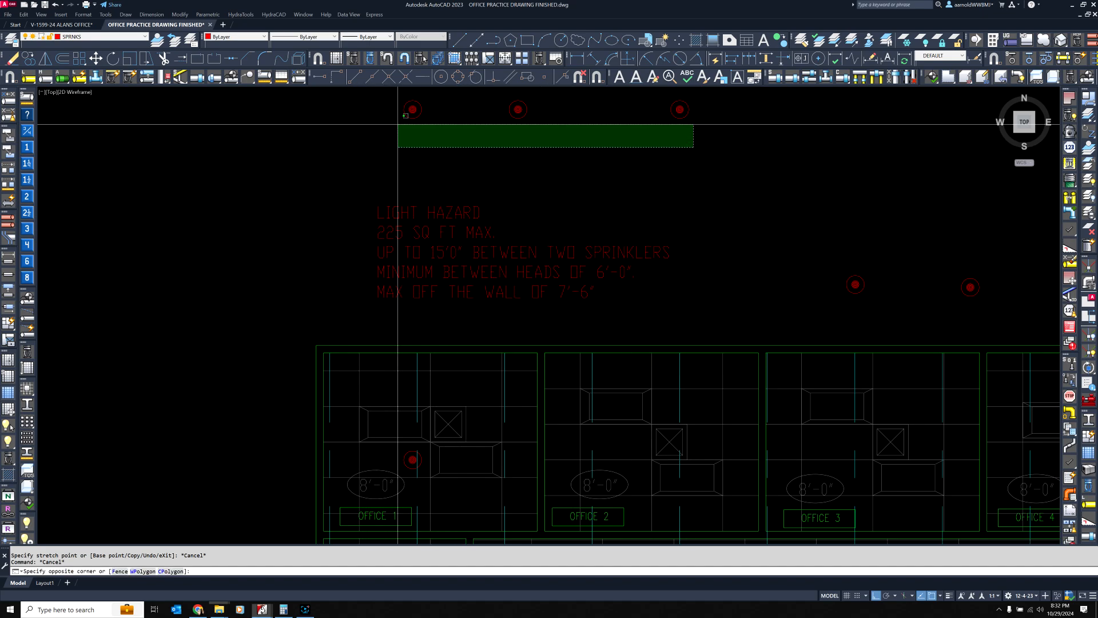
pyautogui.click(373, 108)
pyautogui.press('Delete')
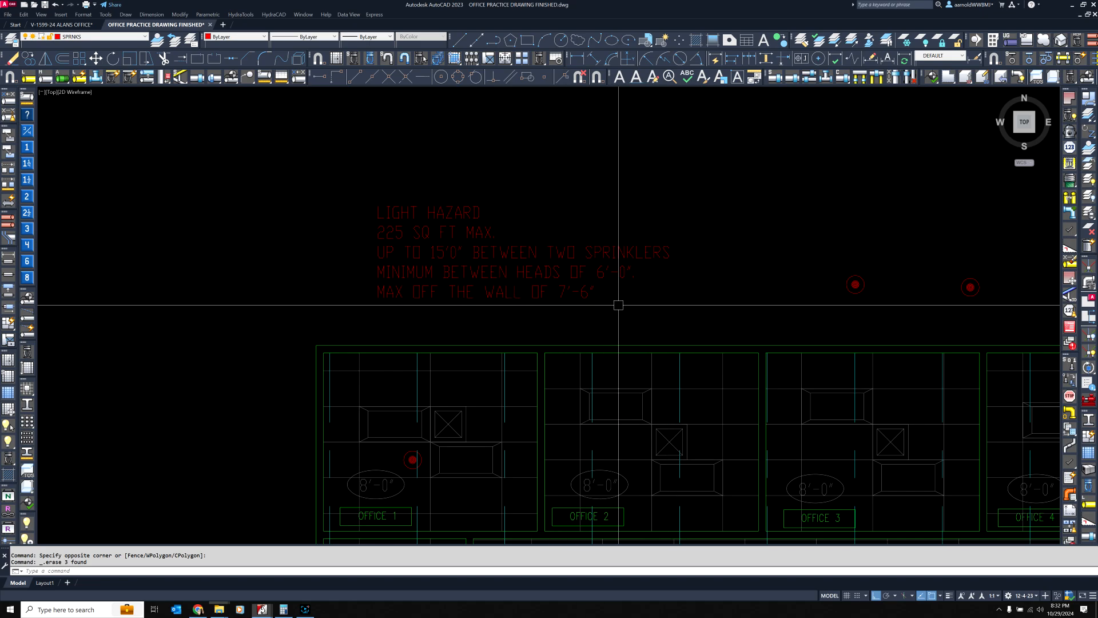
# Start a multiline text note above Offices 3 and 4, beside the light hazard note, with the first line "SMALL ROOMS"
pyautogui.moveTo(628, 304); pyautogui.dragTo(595, 248, button='middle')
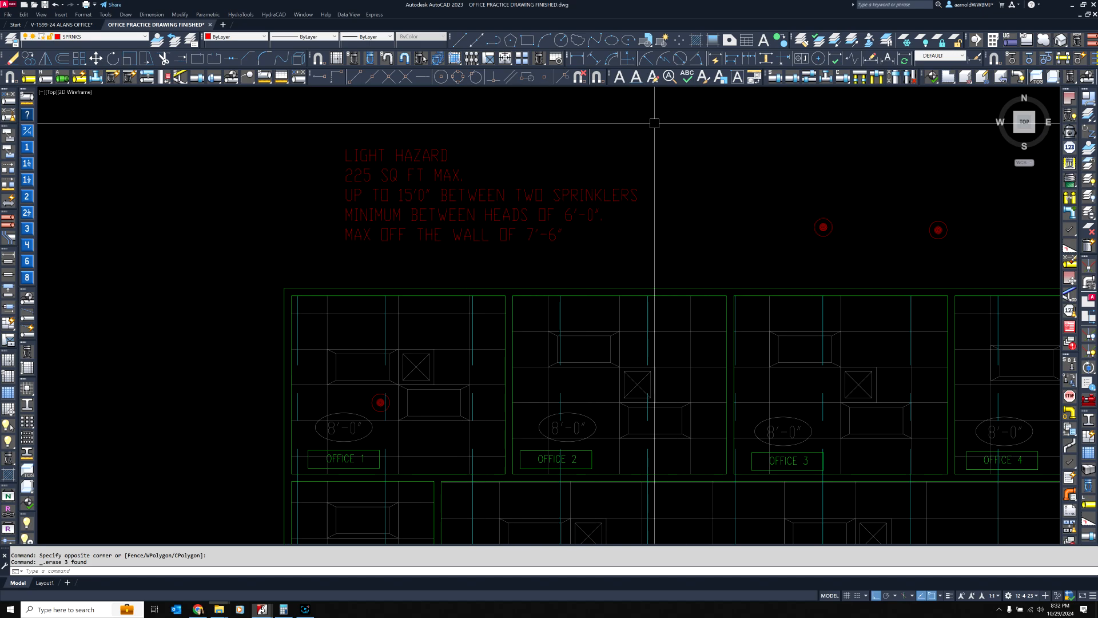
pyautogui.click(622, 79)
pyautogui.moveTo(668, 159); pyautogui.dragTo(456, 153, button='middle')
pyautogui.click(470, 143)
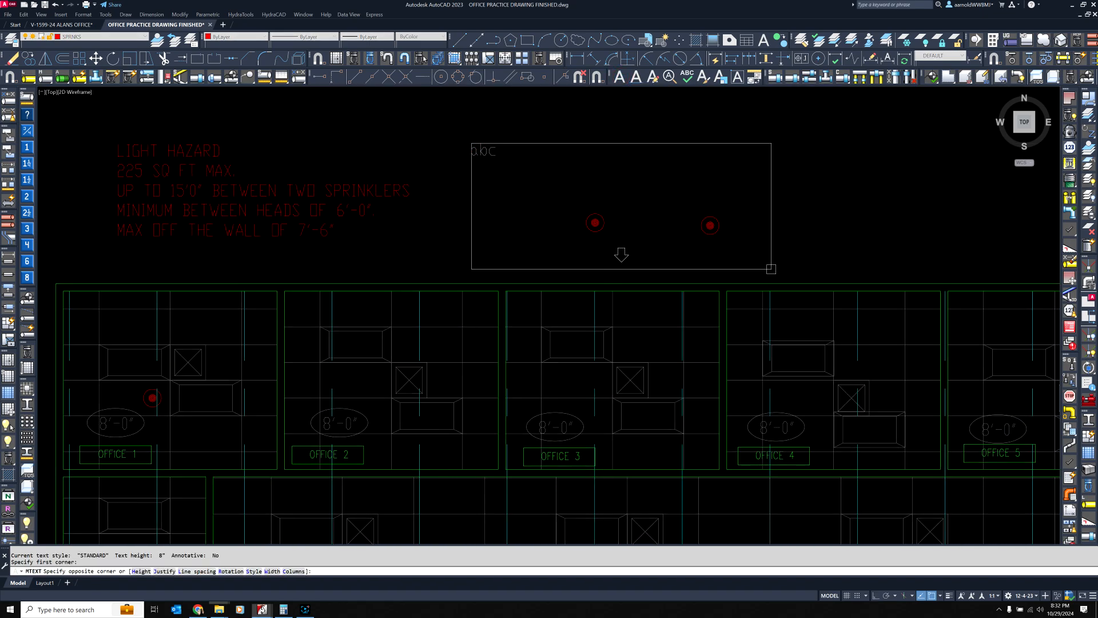
pyautogui.click(772, 270)
pyautogui.press('F8')
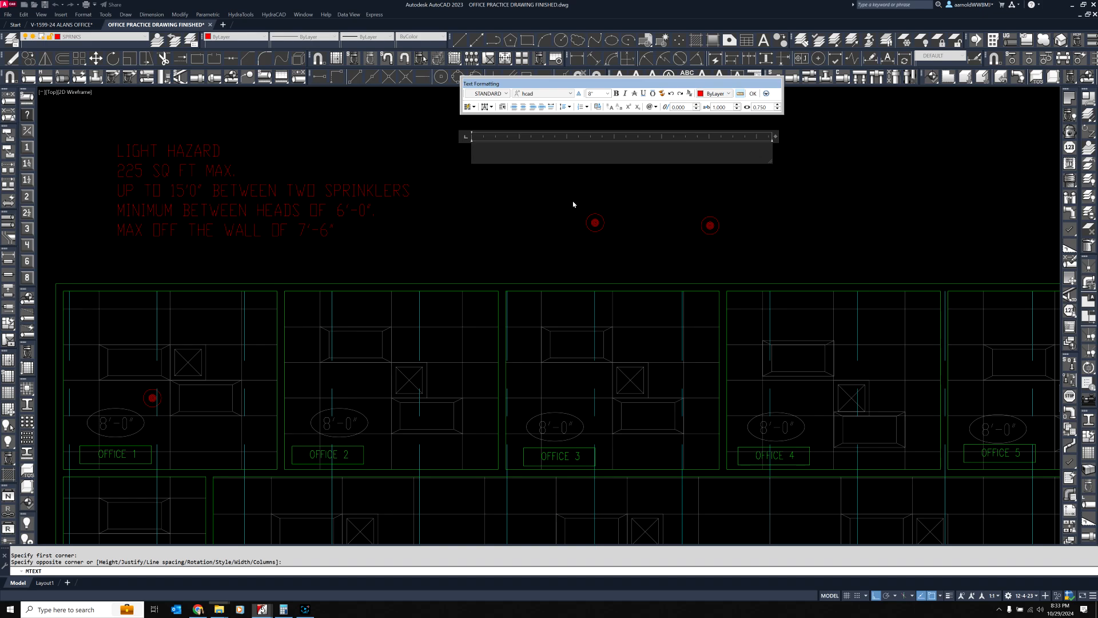
pyautogui.write('SMALL ROOMS')
pyautogui.press('Return')
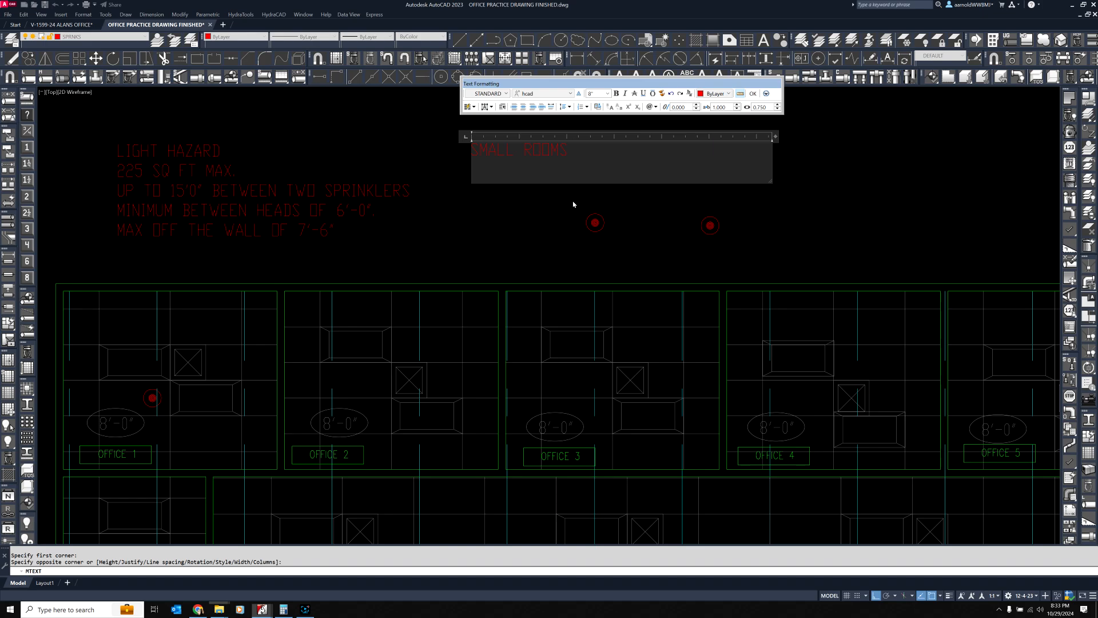
# Add the lines "800 SQ FT OR LESS" and "LIGHT HAZARD" to the small rooms note
pyautogui.write('800 SQ FT OR LESS')
pyautogui.press('Return')
pyautogui.write('LIGHT ')
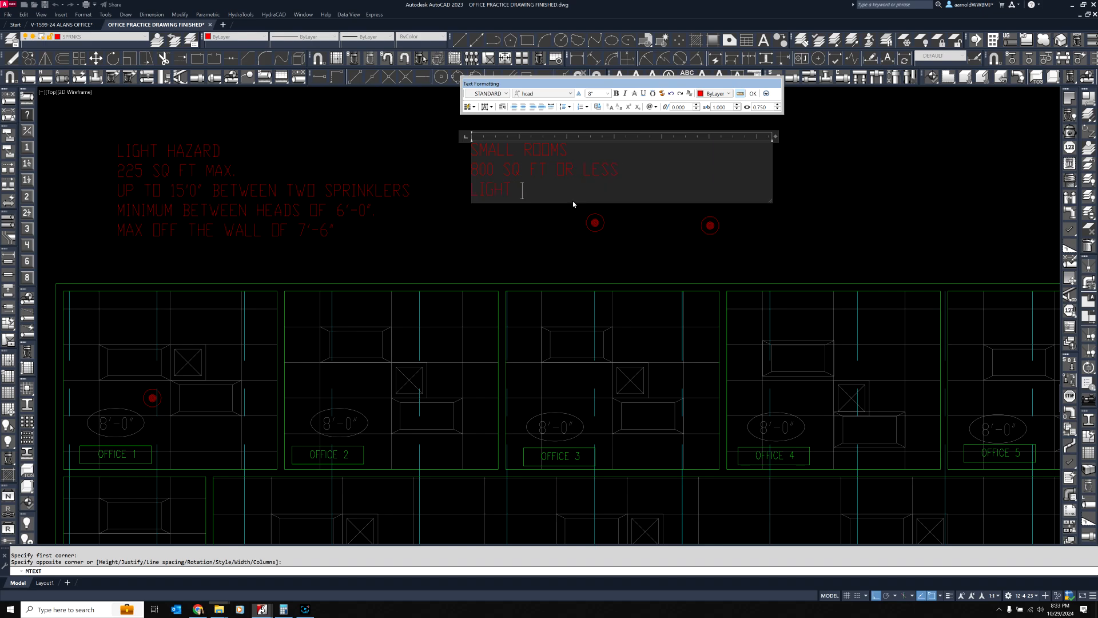
pyautogui.write('HAZARD')
pyautogui.press('Return')
# Add "CAN ONLY HAVE ONE DOOR INTO THE ROOM" to the small rooms note and widen its frame to fit that sentence on one line
pyautogui.write('CAN ON')
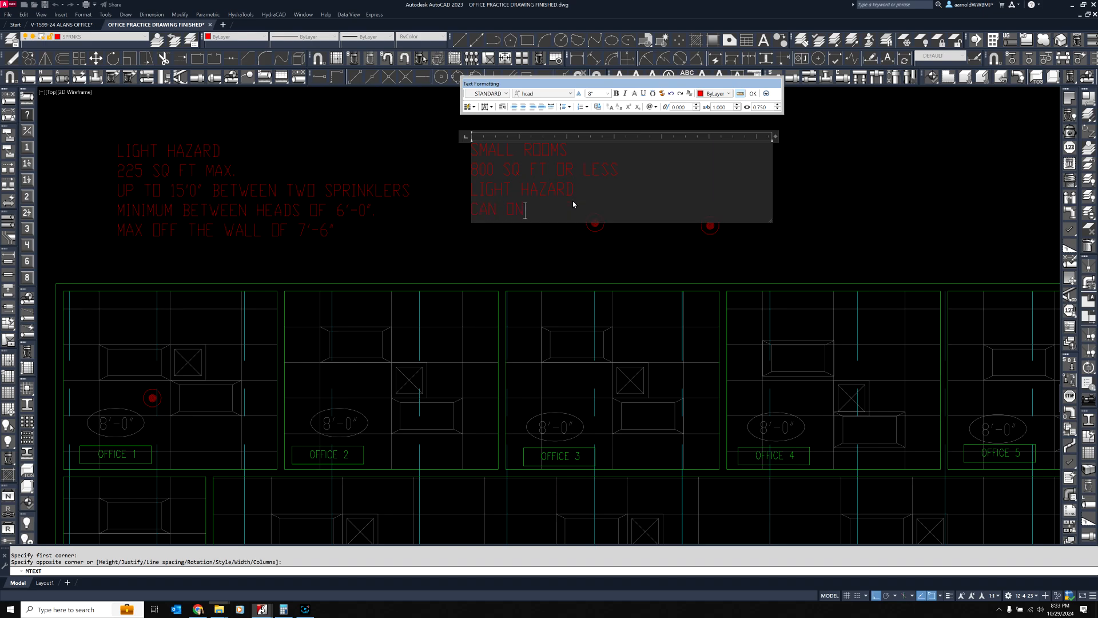
pyautogui.write('LY HAVE ONE DOOR INTO THE ROOM')
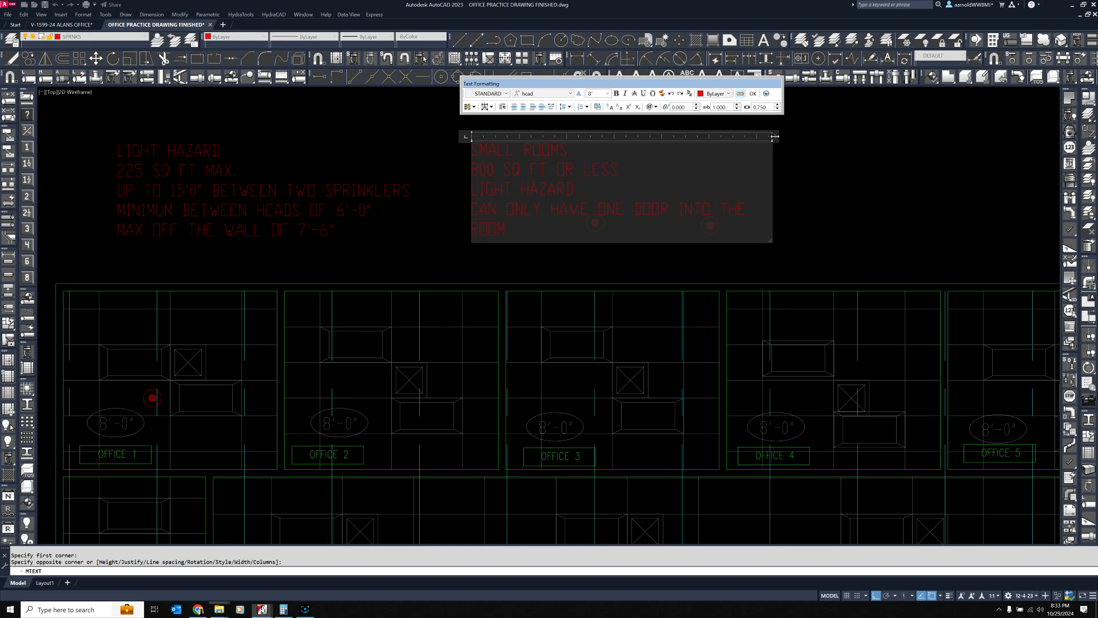
pyautogui.moveTo(775, 136); pyautogui.dragTo(795, 137)
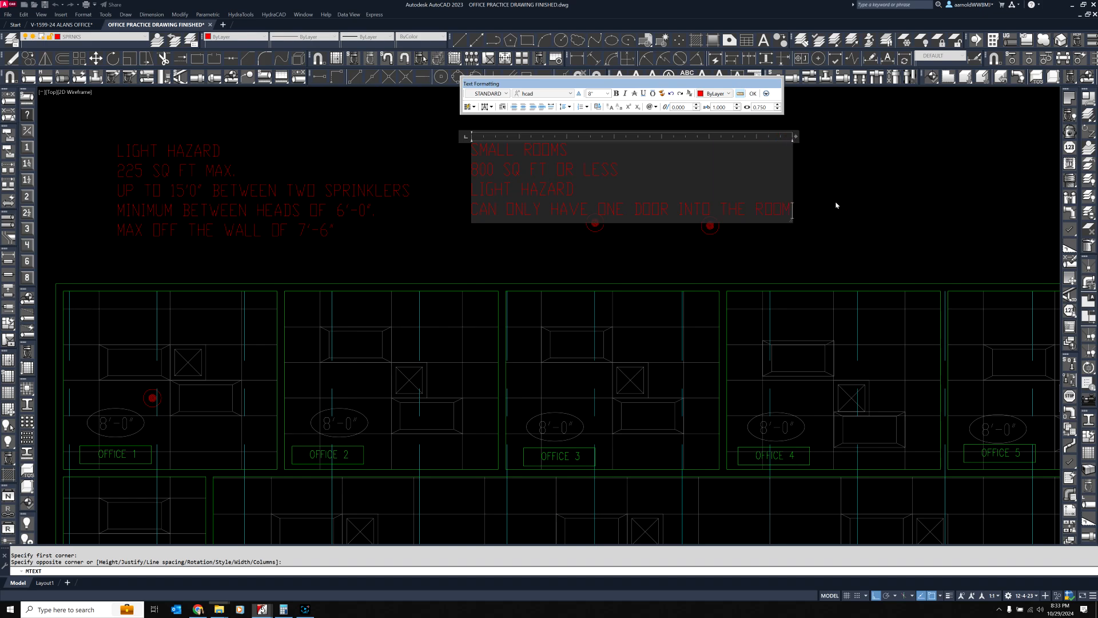
# Add the line "THE HEADS CAN BE UP TO 9'-0" OFF ONE WALL." to the small rooms note, widen its frame to fit, and finish the note
pyautogui.click(764, 213)
pyautogui.press('End')
pyautogui.press('Return')
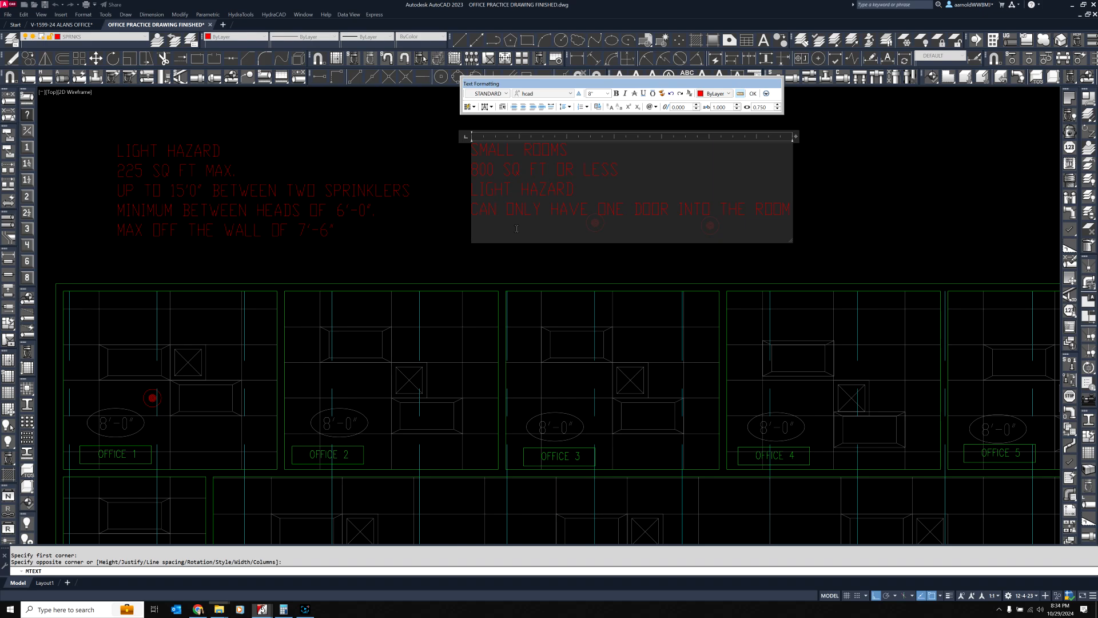
pyautogui.write('THE HEADS CAN BE UP TO 9\'-0" OFF ONE WALL.')
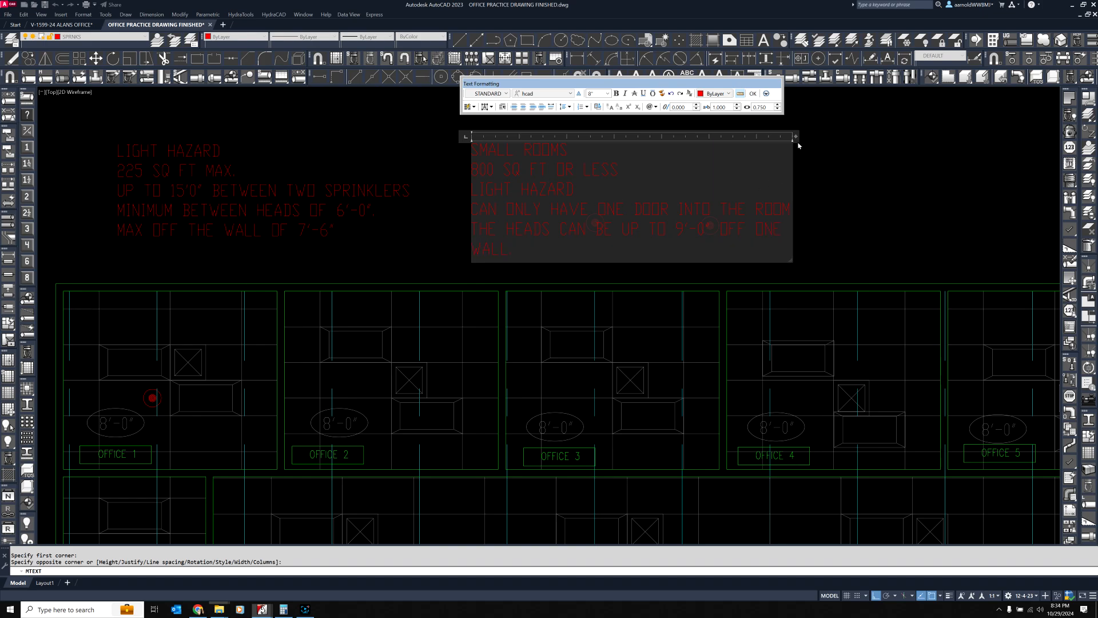
pyautogui.moveTo(796, 136); pyautogui.dragTo(839, 135)
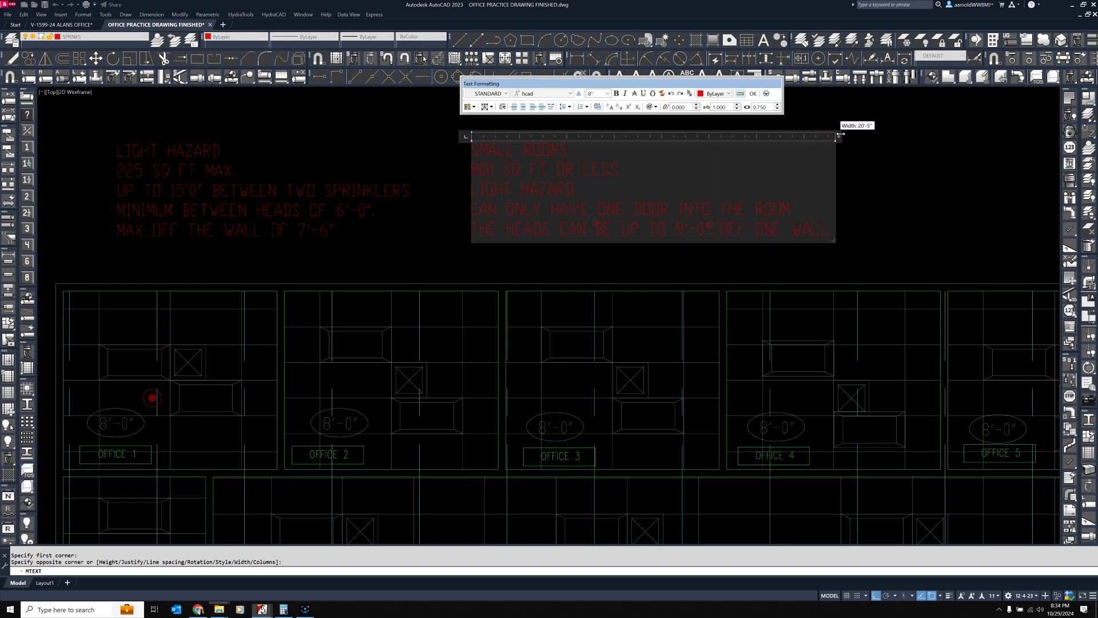
pyautogui.click(879, 204)
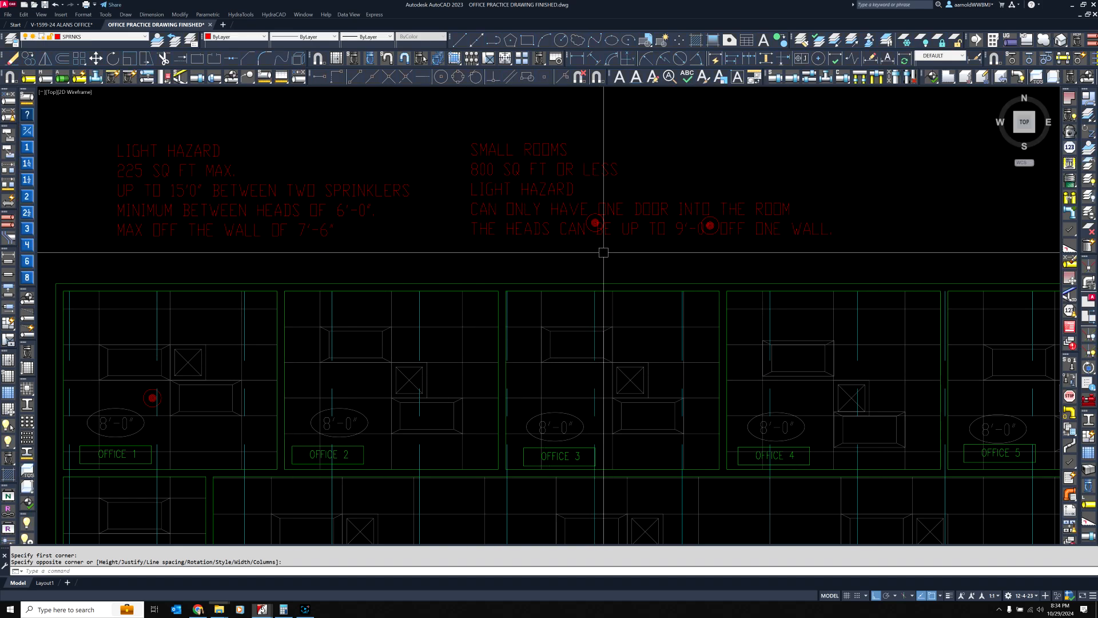
# Delete the two example sprinkler heads that overlap the small rooms note
pyautogui.click(581, 255)
pyautogui.click(738, 191)
pyautogui.press('Delete')
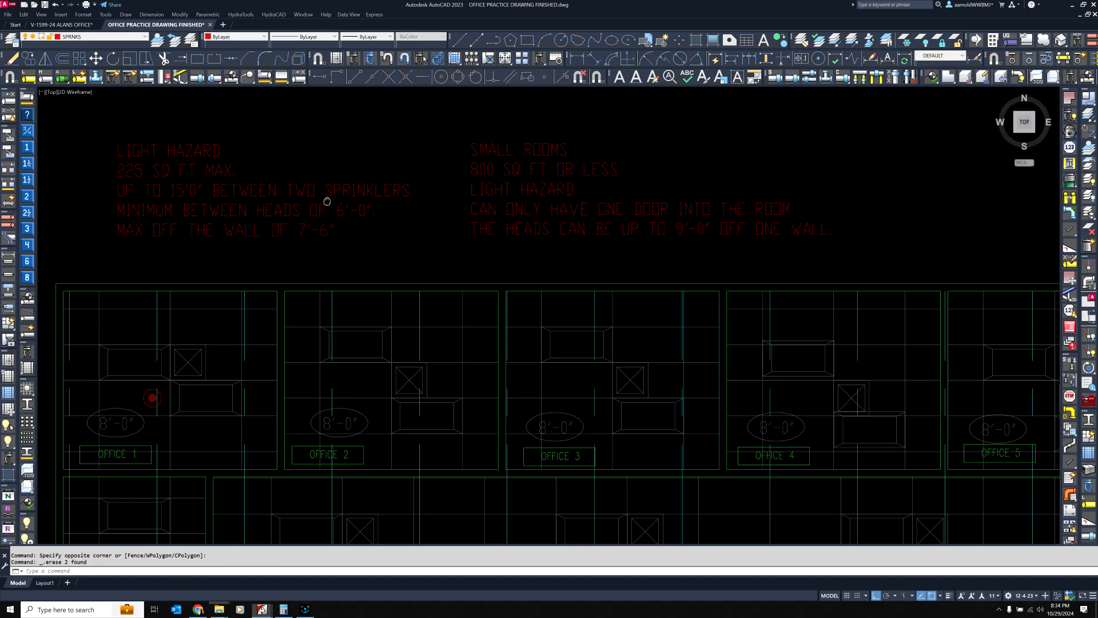
# Move Office 1's square ceiling diffuser 24 inches down and 24 inches left, onto the sprinkler head
pyautogui.moveTo(327, 202); pyautogui.dragTo(554, 173, button='middle')
pyautogui.scroll(2, 381, 371)
pyautogui.click(377, 389)
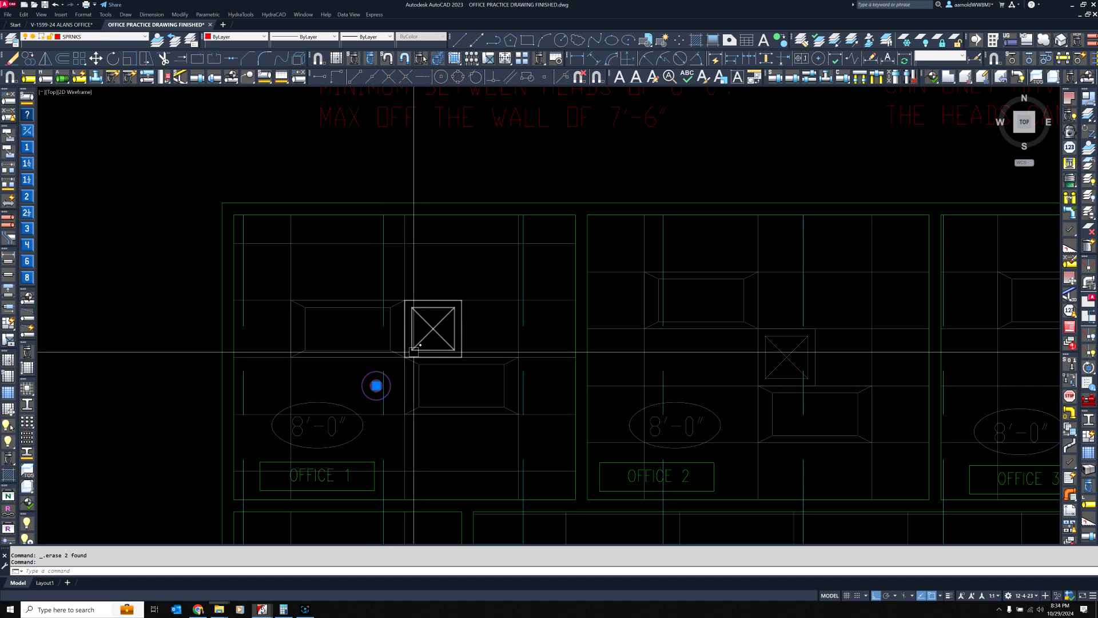
pyautogui.click(433, 329)
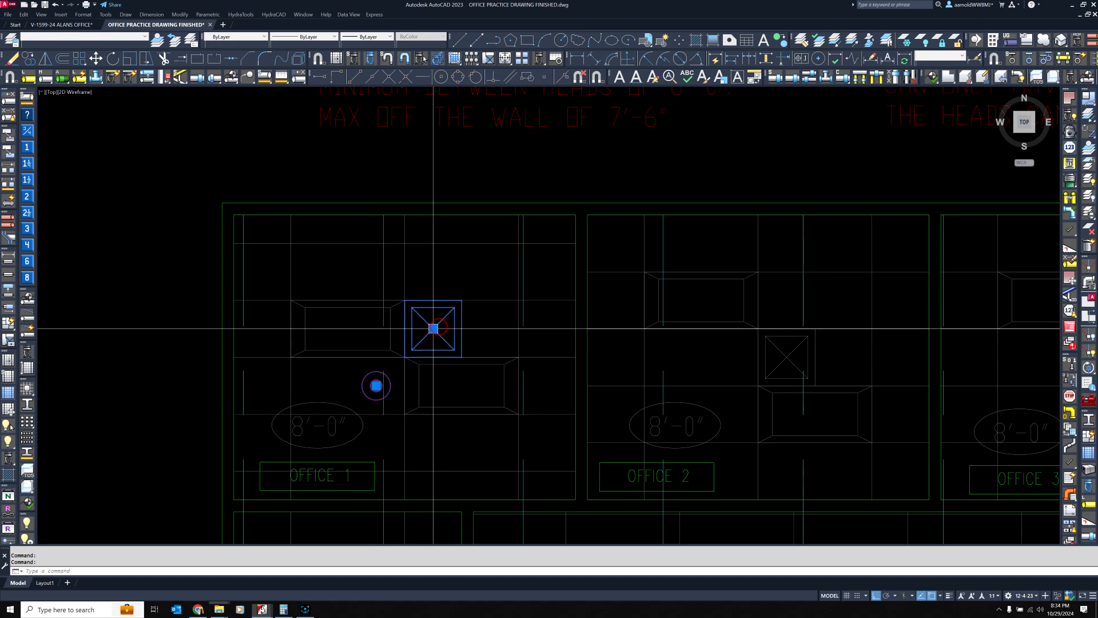
pyautogui.click(434, 328)
pyautogui.press('Return')
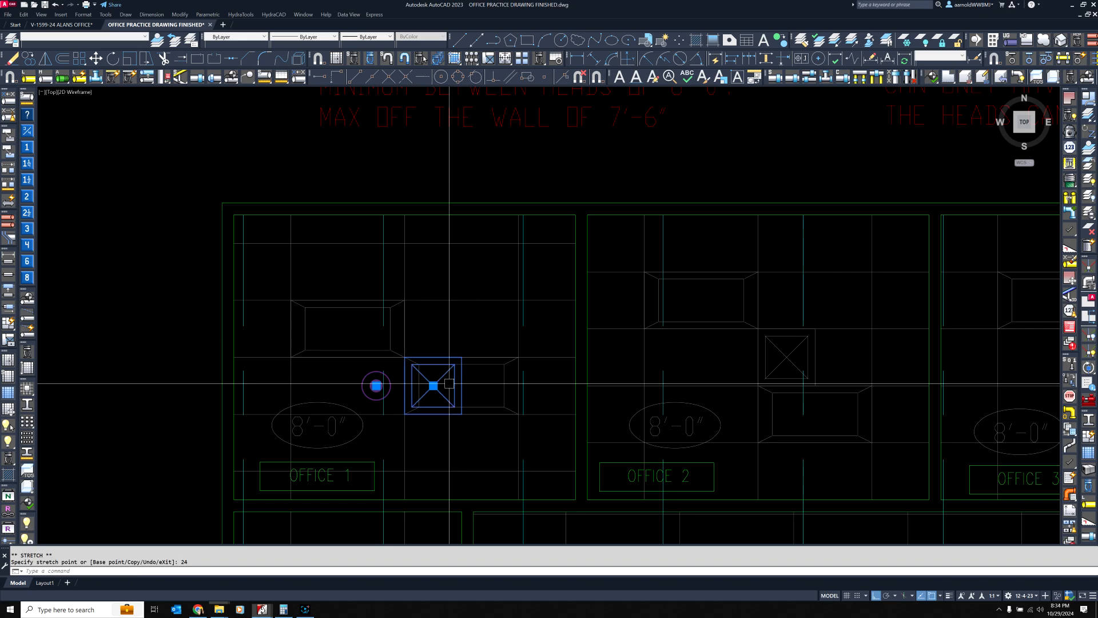
pyautogui.click(433, 386)
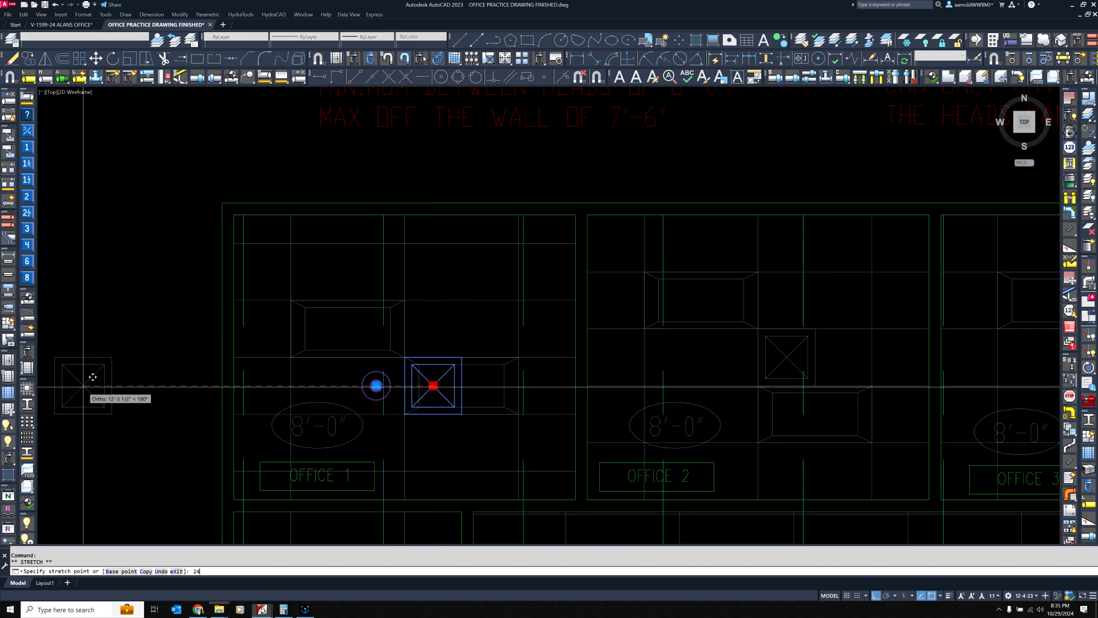
pyautogui.press('Return')
pyautogui.press('Escape')
pyautogui.press('Escape')
pyautogui.scroll(2, 344, 406)
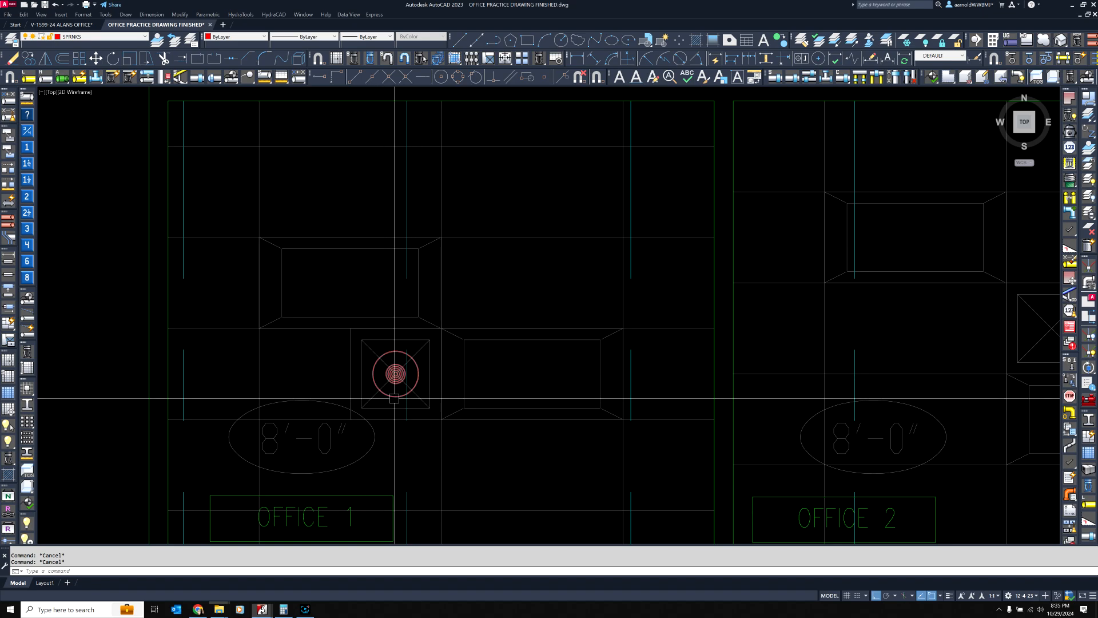
# Move Office 1's sprinkler head 24 inches left, clear of the diffuser
pyautogui.click(395, 374)
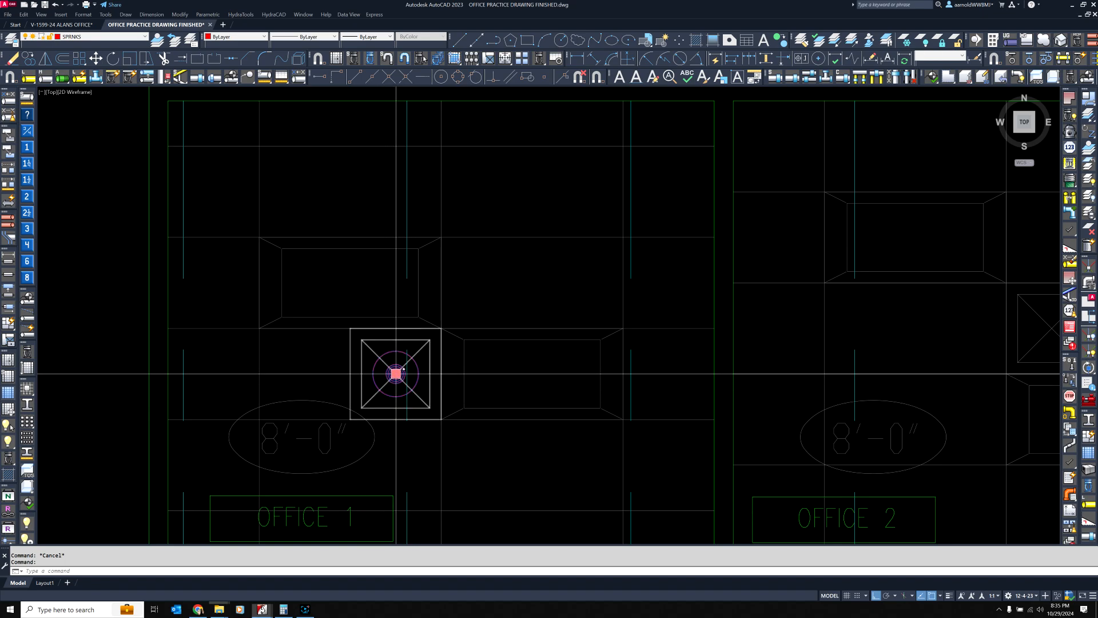
pyautogui.click(396, 373)
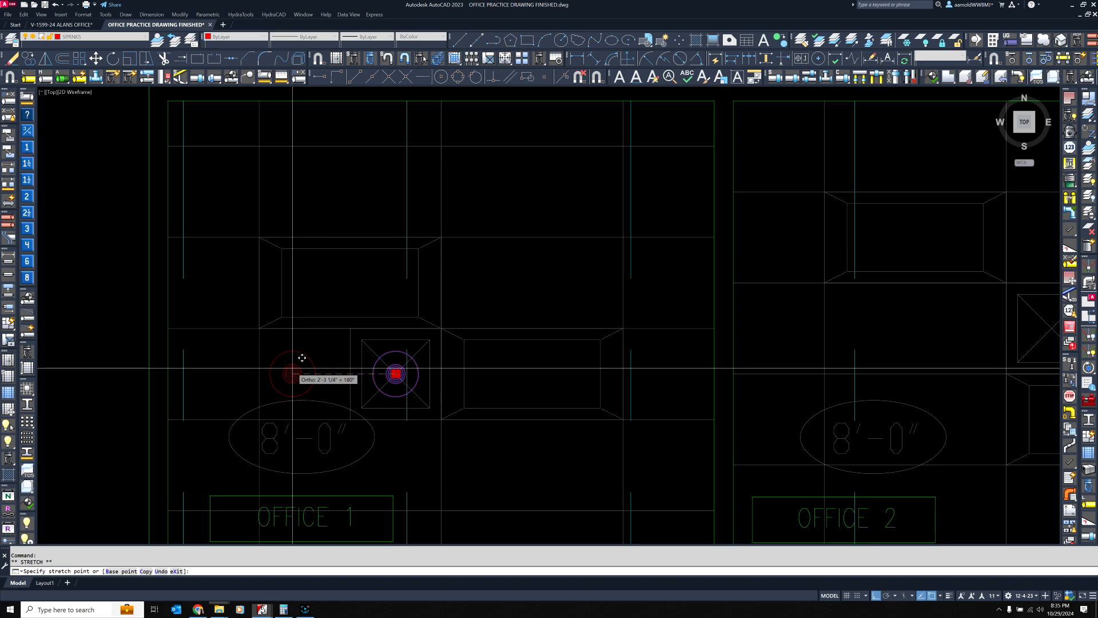
pyautogui.press('Return')
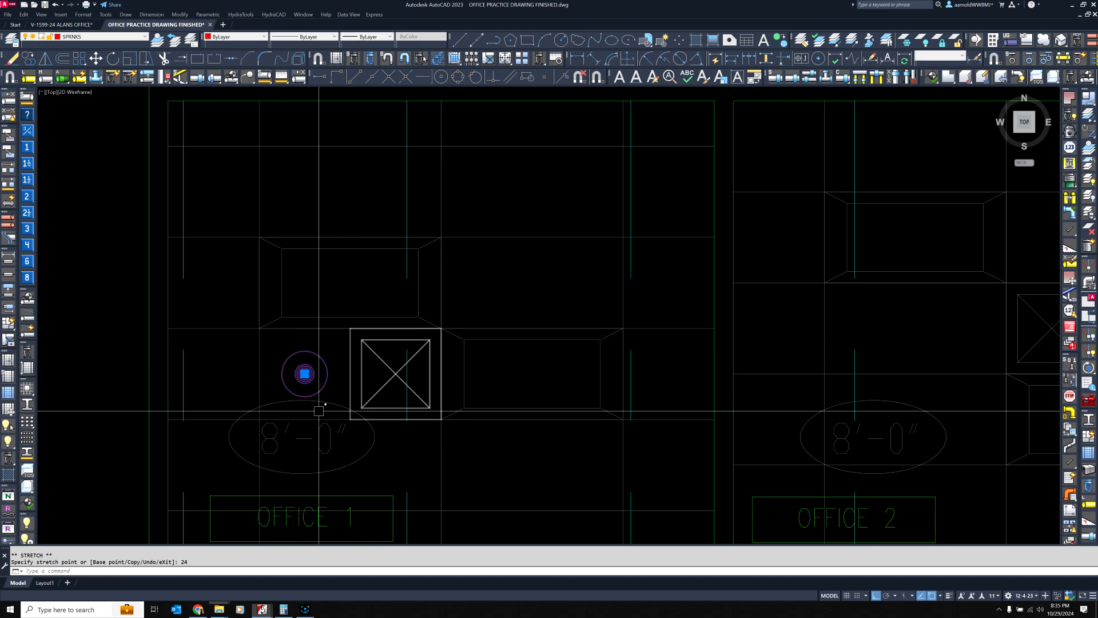
# Check the distance from Office 1's head to the room's right wall and compare it with the spacing notes, leaving the head in place
pyautogui.click(305, 373)
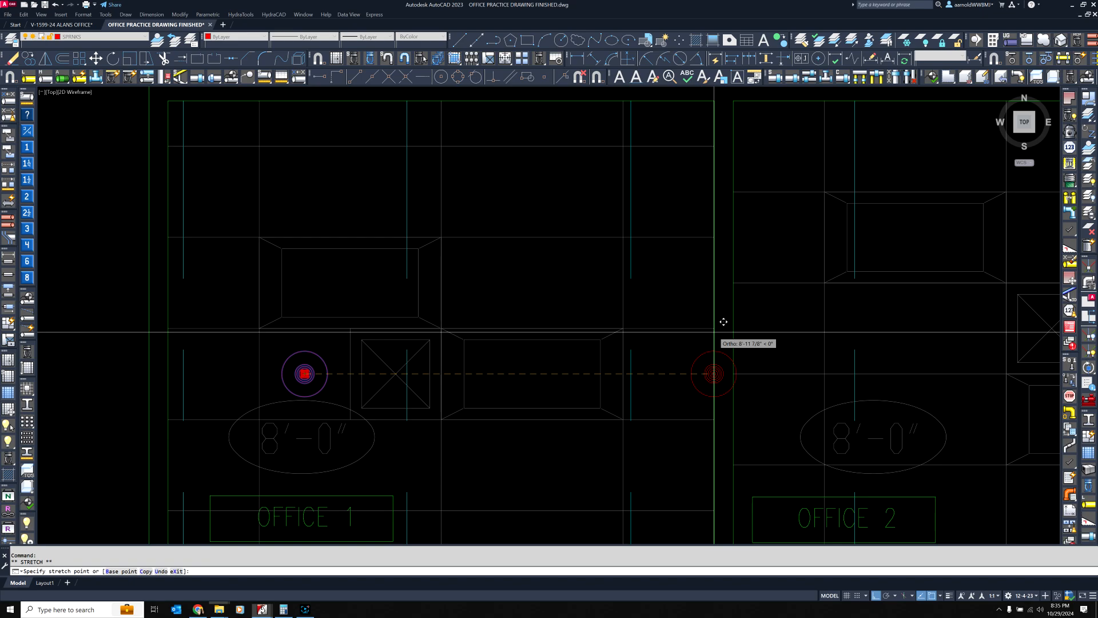
pyautogui.press('Escape')
pyautogui.press('Escape')
pyautogui.scroll(-5, 716, 329)
pyautogui.scroll(3, 552, 311)
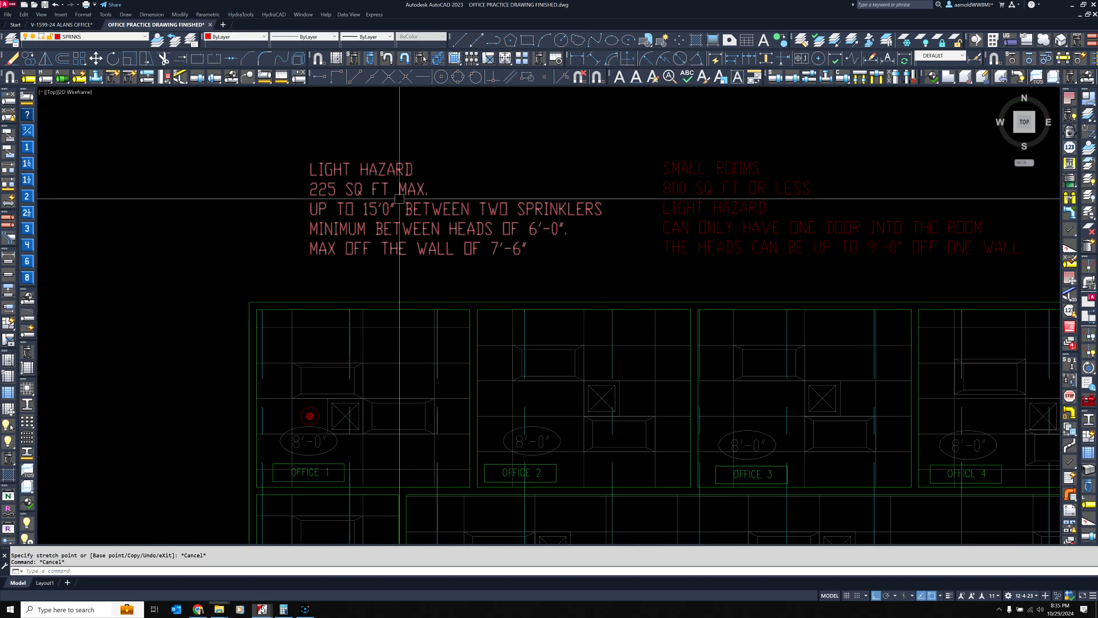
pyautogui.moveTo(758, 230); pyautogui.dragTo(672, 224, button='middle')
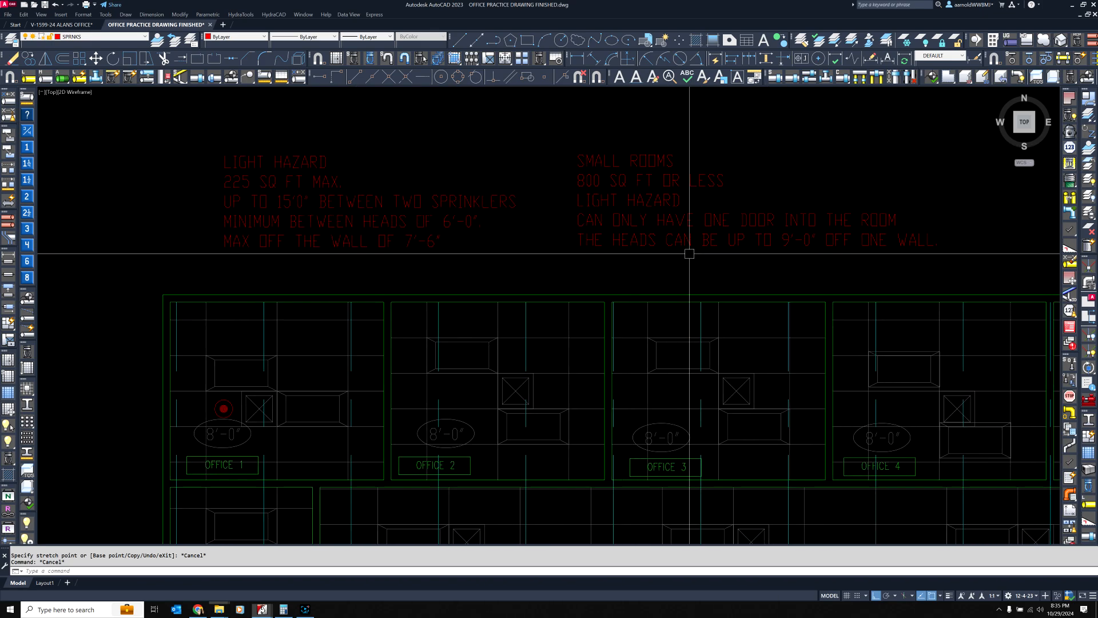
# Move Office 1's ceiling diffuser 24 inches right and 24 inches up, back beside the upper light fixture
pyautogui.moveTo(336, 379); pyautogui.dragTo(454, 335, button='middle')
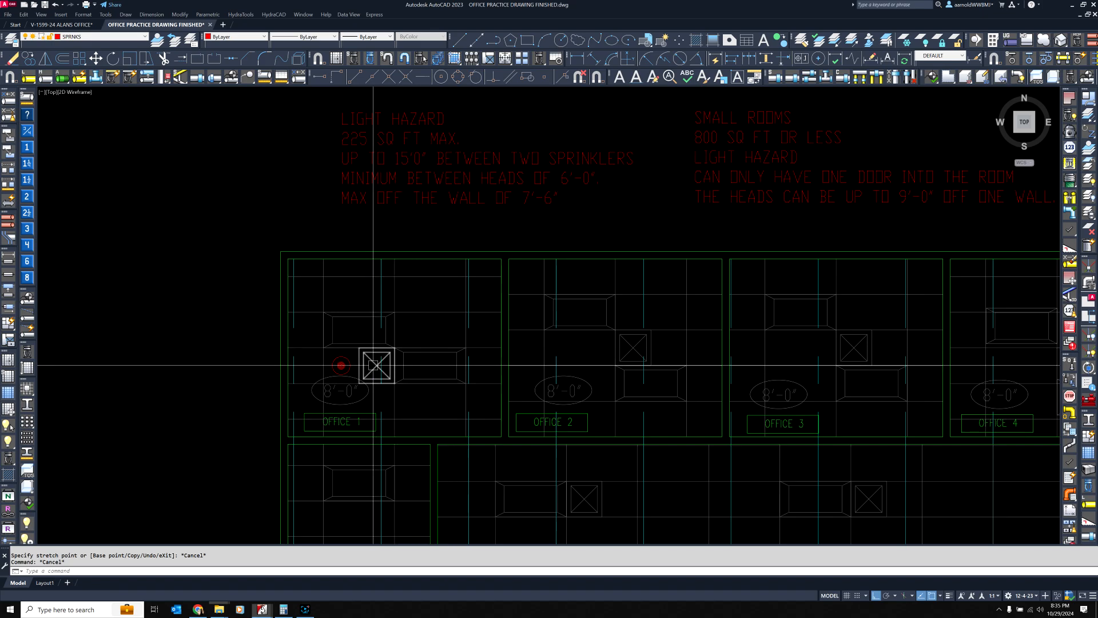
pyautogui.click(377, 365)
pyautogui.scroll(4, 386, 378)
pyautogui.click(367, 344)
pyautogui.write('2')
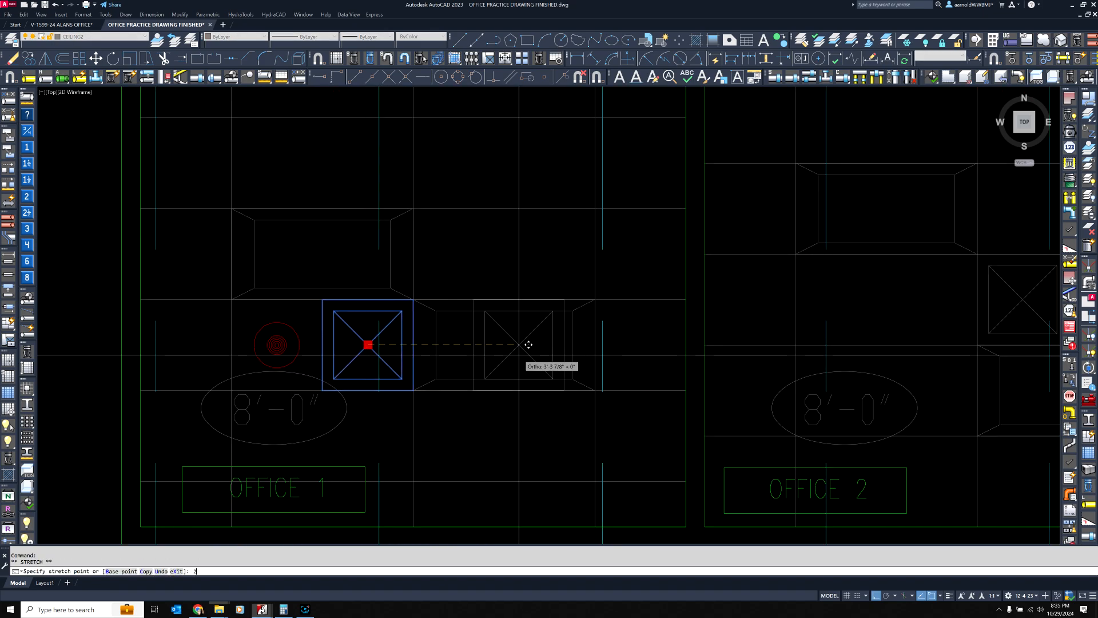
pyautogui.write('4')
pyautogui.press('Return')
pyautogui.click(459, 345)
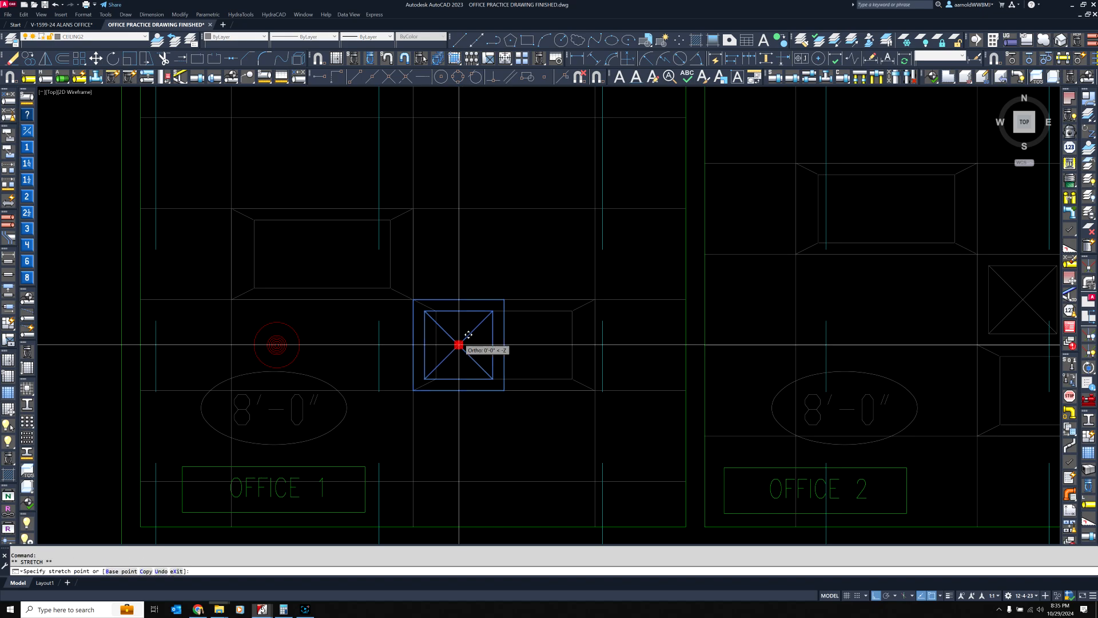
pyautogui.write('24')
pyautogui.press('Return')
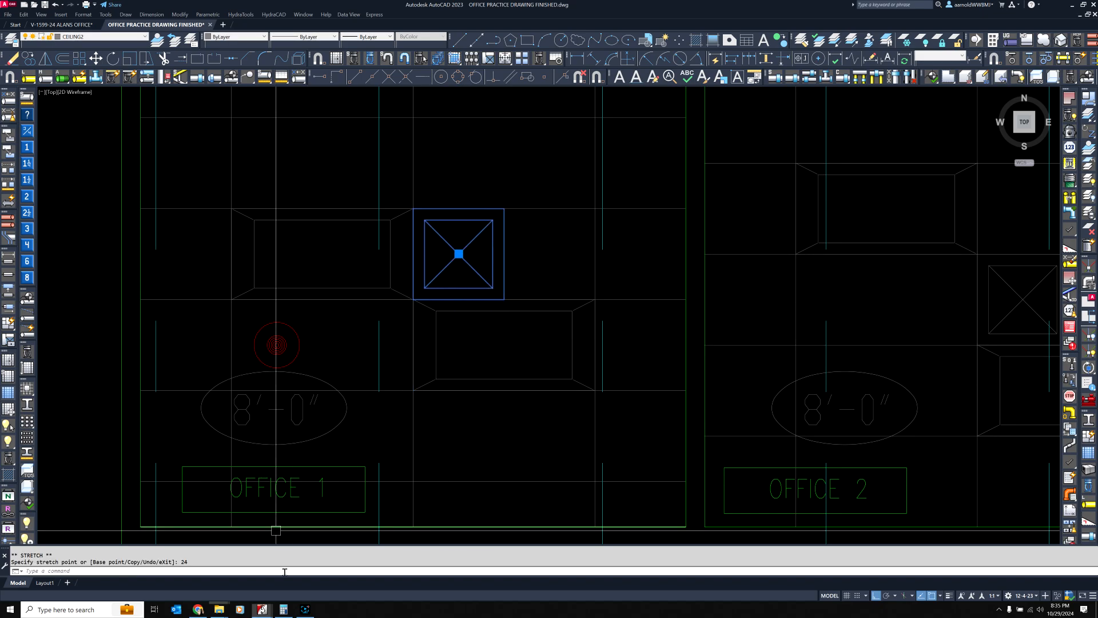
# Move Office 1's sprinkler head 24 inches right, back to its former position beside the lower light fixture
pyautogui.click(304, 609)
pyautogui.click(304, 610)
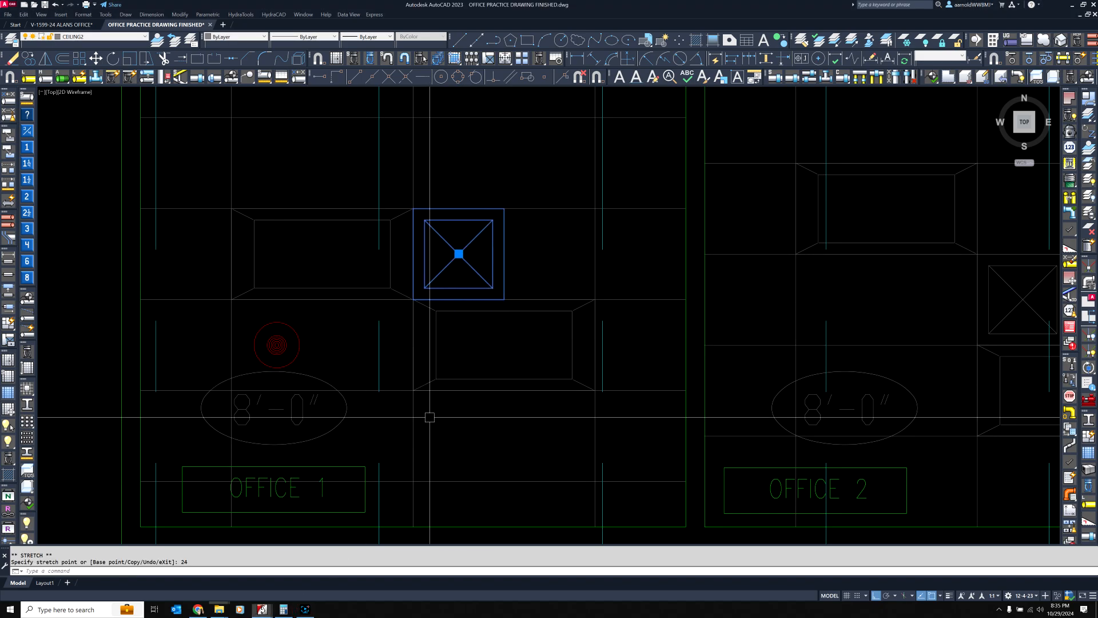
pyautogui.click(286, 341)
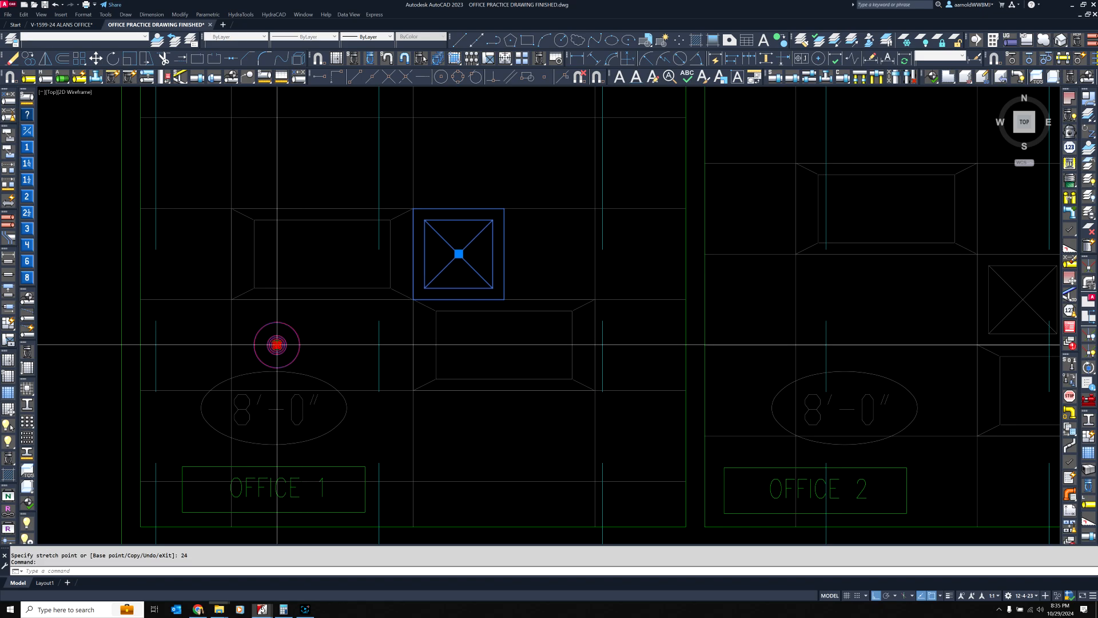
pyautogui.click(277, 344)
pyautogui.press('Return')
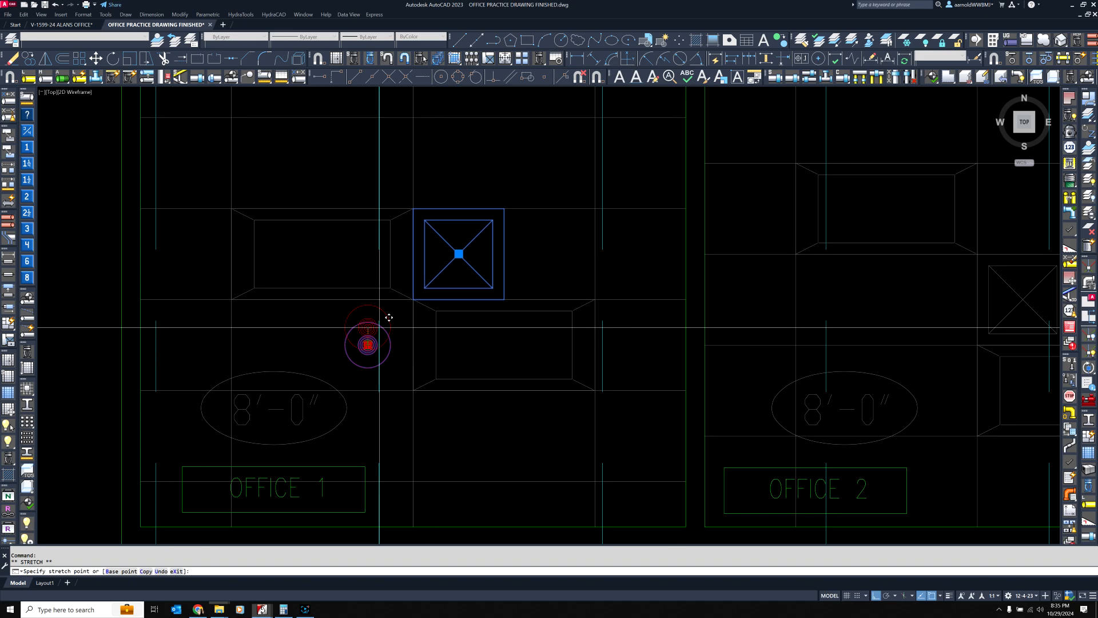
pyautogui.press('Escape')
pyautogui.press('Escape')
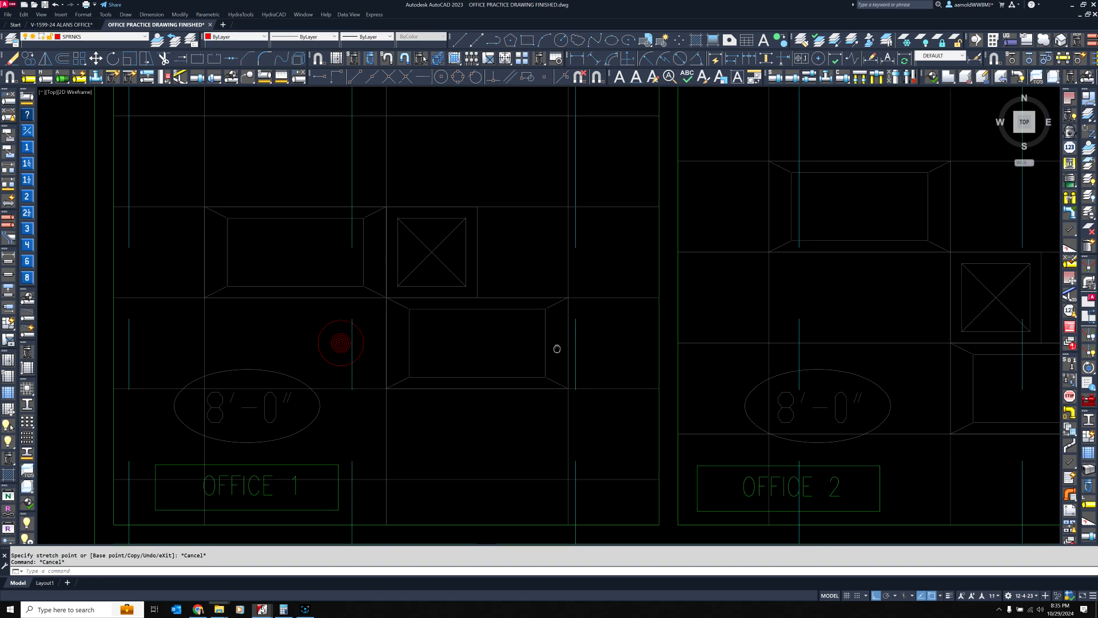
# Insert a sprinkler head in Office 2 midway between opposite grid intersections of the ceiling tile left of the diffuser, using Mid 2 Points
pyautogui.scroll(-3, 433, 342)
pyautogui.moveTo(523, 319); pyautogui.dragTo(489, 347, button='middle')
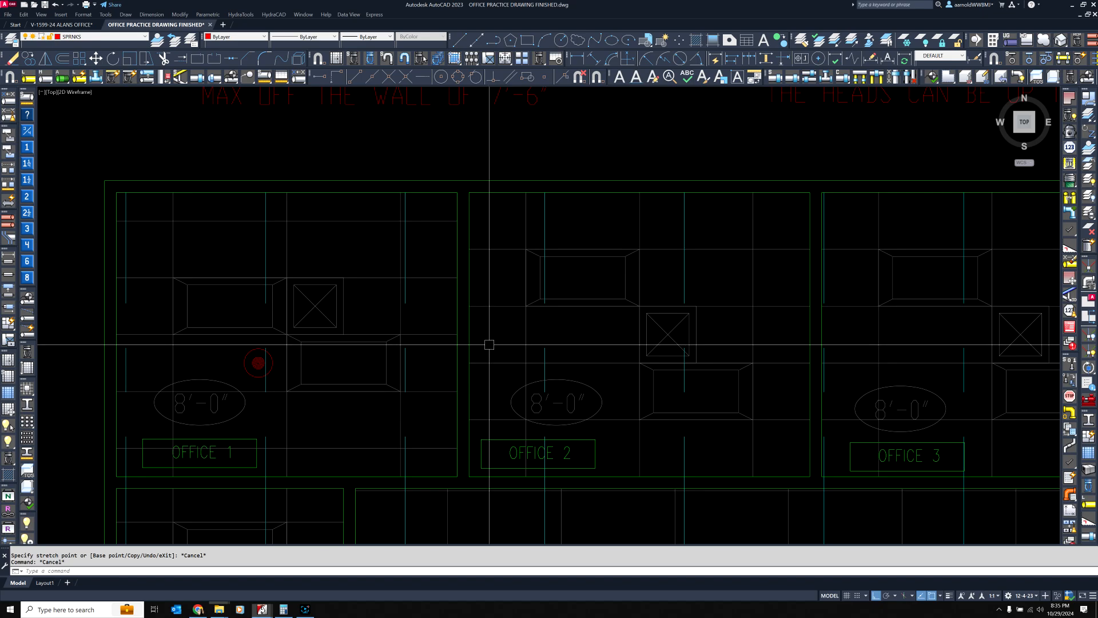
pyautogui.moveTo(635, 352); pyautogui.dragTo(584, 327, button='middle')
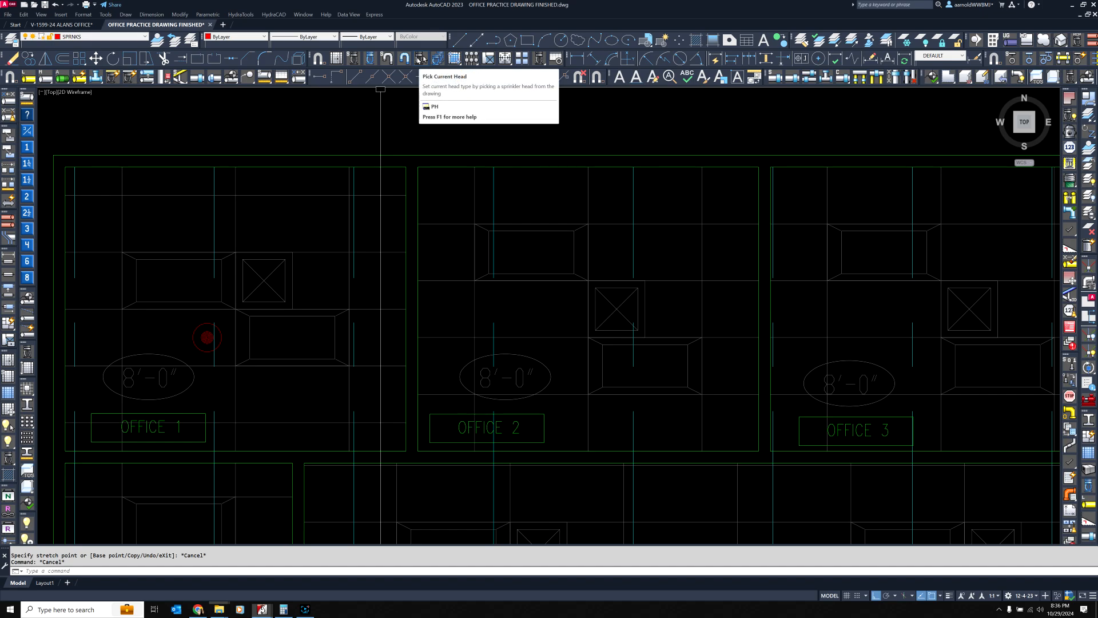
pyautogui.click(421, 58)
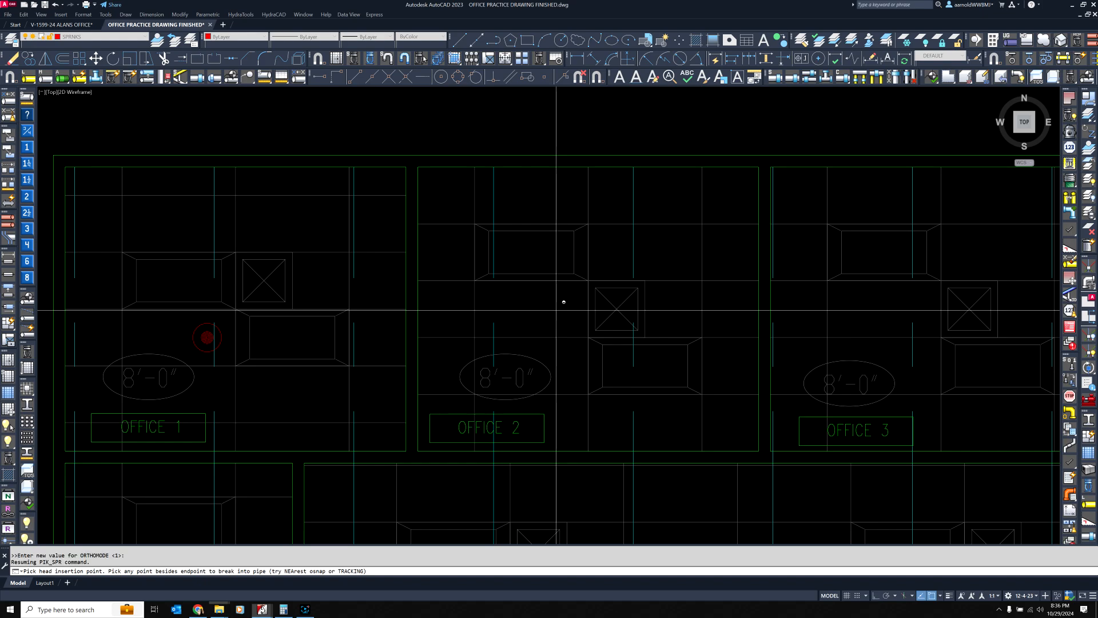
pyautogui.keyDown('shift'); pyautogui.rightClick(557, 314); pyautogui.keyUp('shift')
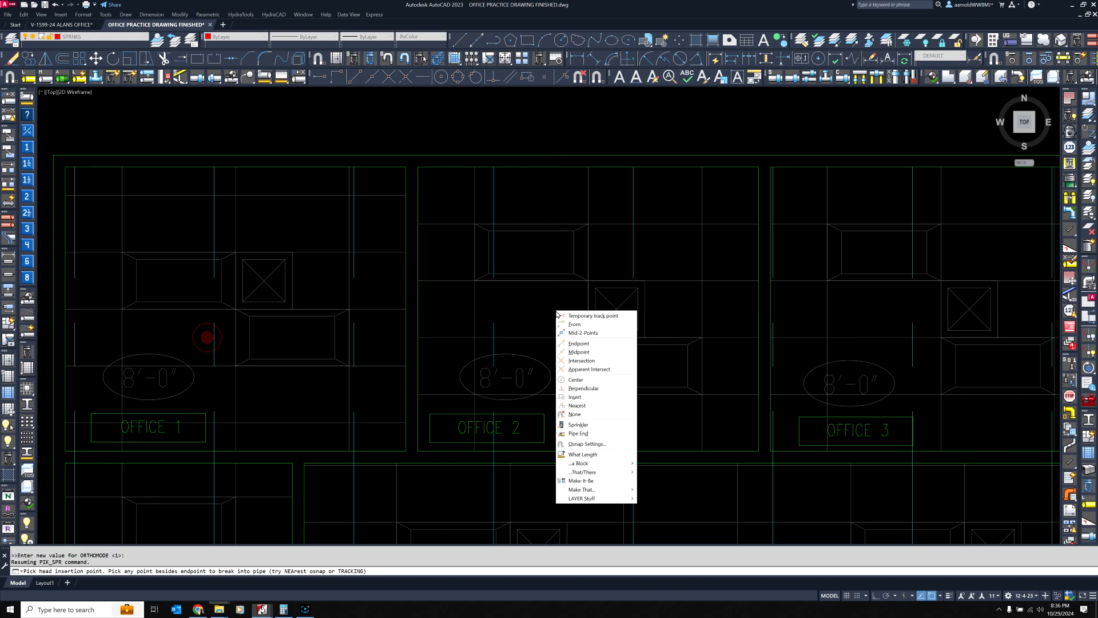
pyautogui.click(584, 333)
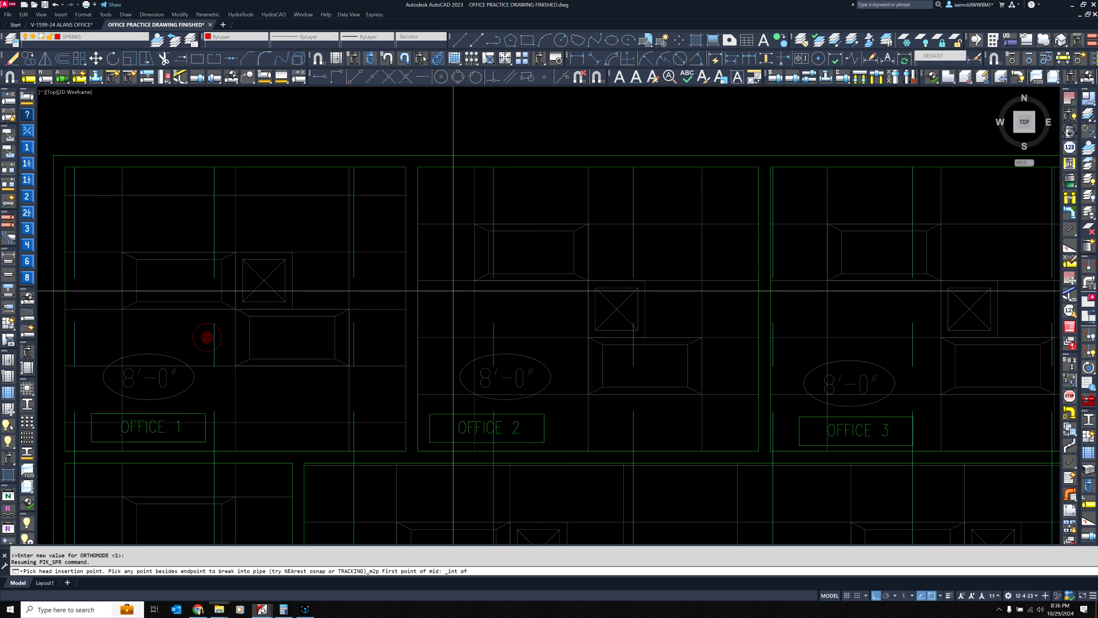
pyautogui.scroll(6, 480, 302)
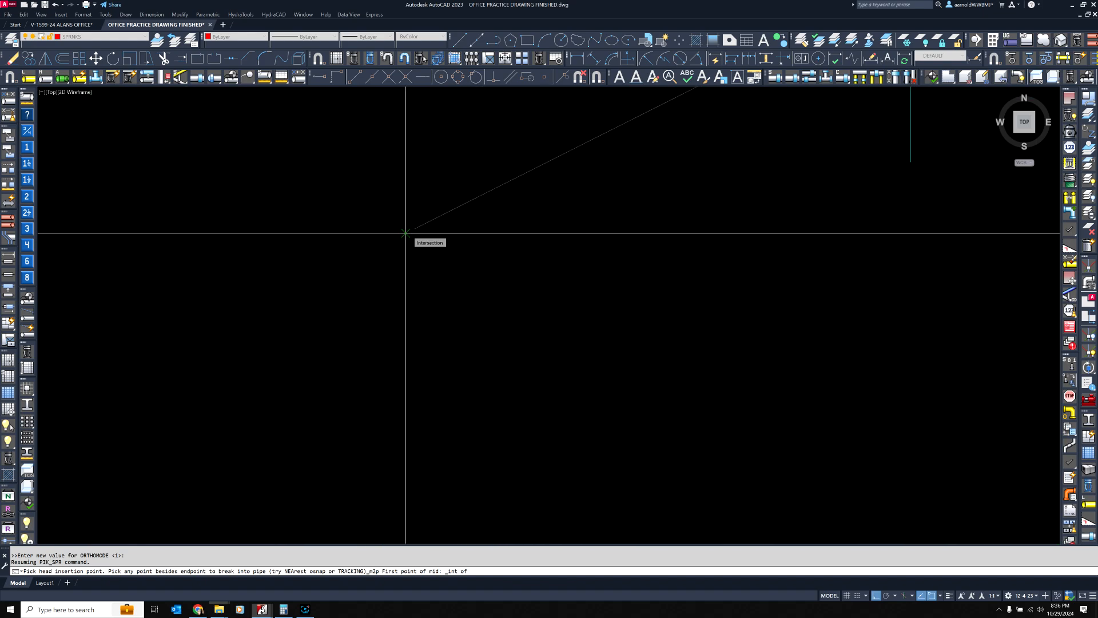
pyautogui.click(406, 233)
pyautogui.scroll(-4, 406, 232)
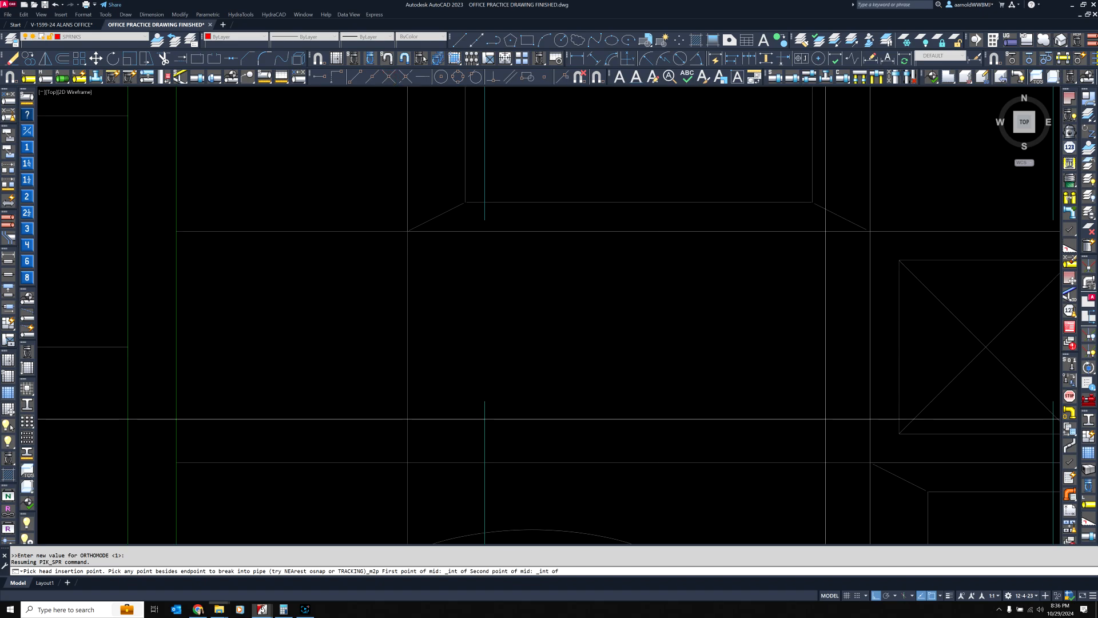
pyautogui.scroll(6, 873, 462)
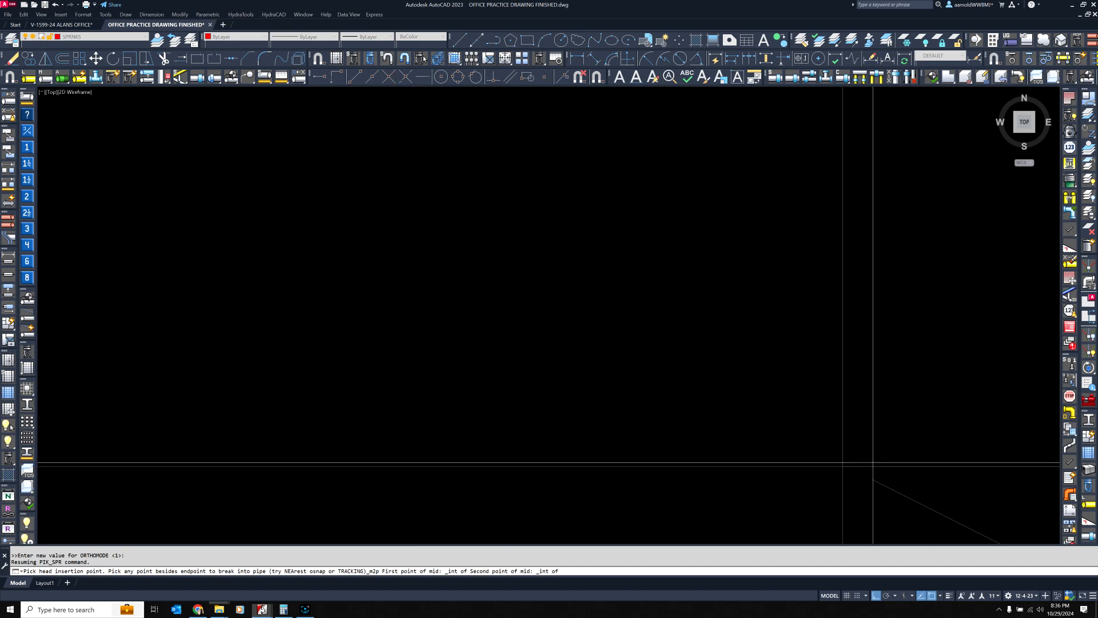
pyautogui.click(844, 466)
pyautogui.scroll(-10, 601, 339)
pyautogui.moveTo(458, 280); pyautogui.dragTo(528, 299, button='middle')
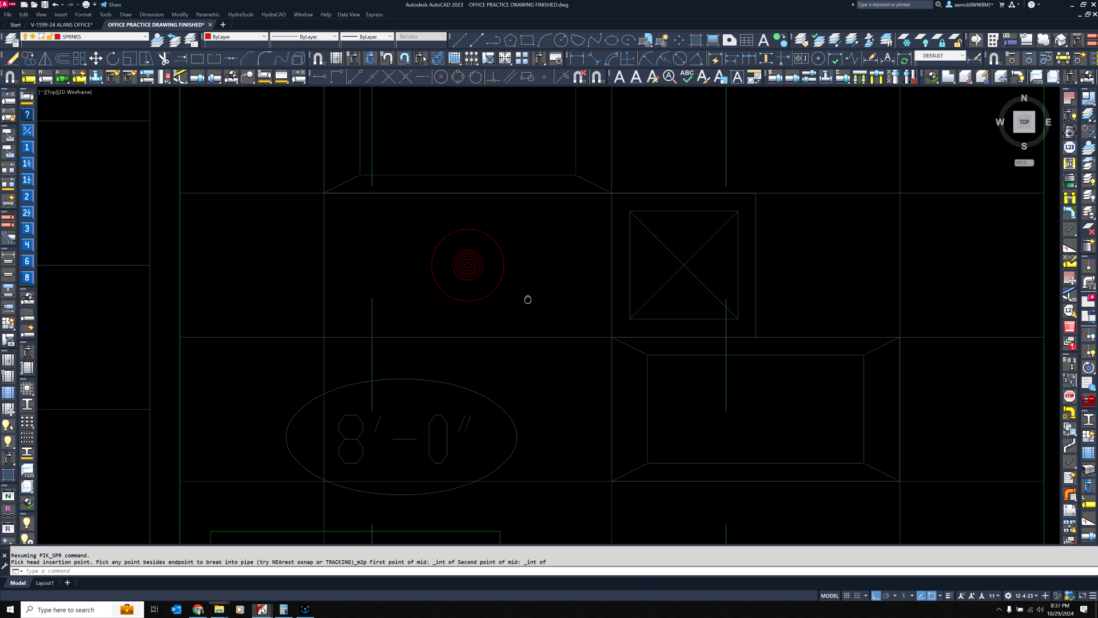
pyautogui.scroll(-7, 566, 307)
pyautogui.scroll(3, 566, 308)
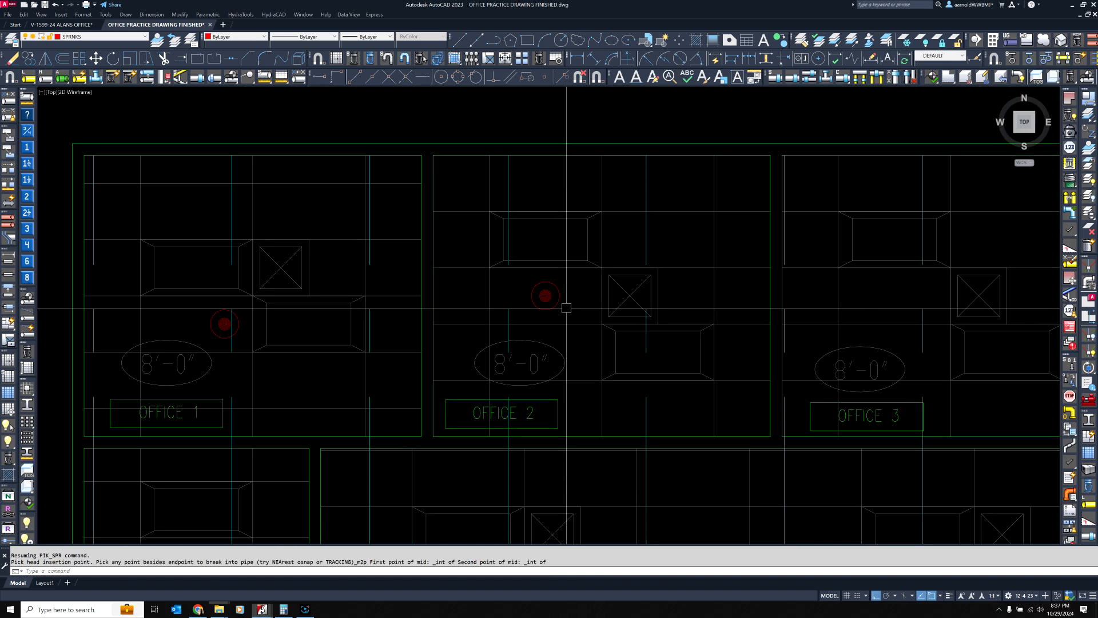
# Move Office 2's sprinkler head 12 inches right, toward the ceiling diffuser
pyautogui.scroll(2, 567, 308)
pyautogui.moveTo(586, 284); pyautogui.dragTo(498, 290, button='middle')
pyautogui.click(467, 280)
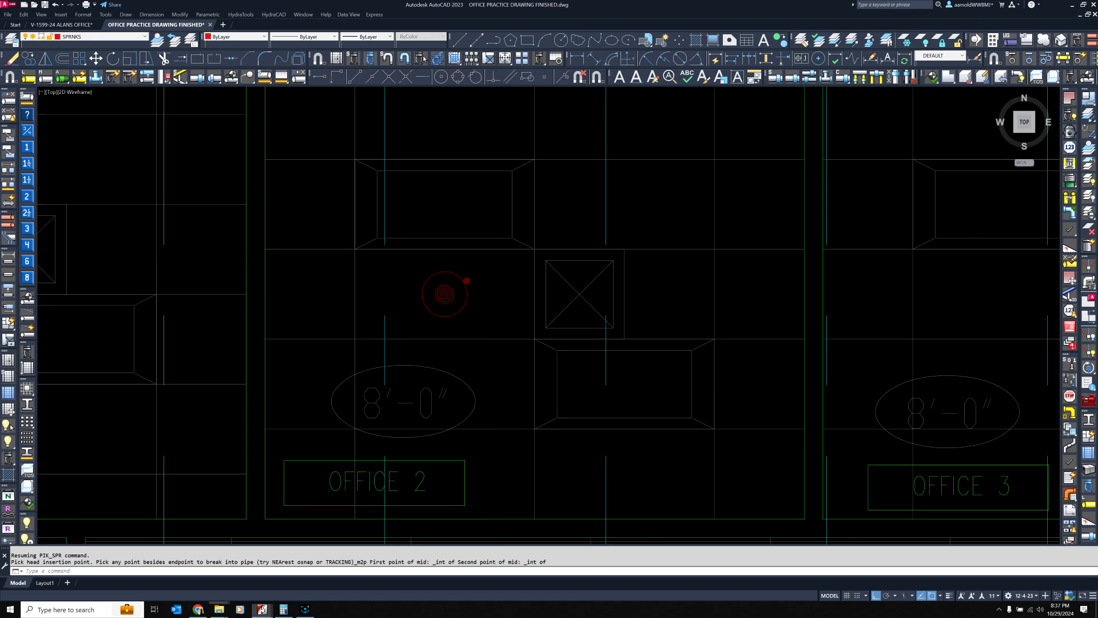
pyautogui.click(445, 294)
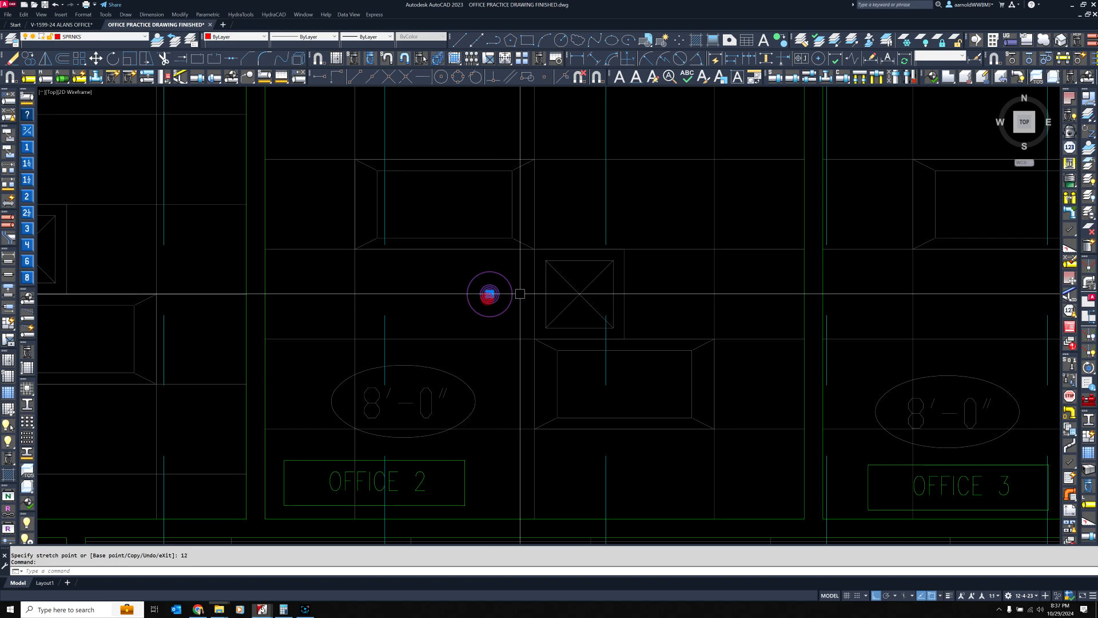
pyautogui.click(489, 294)
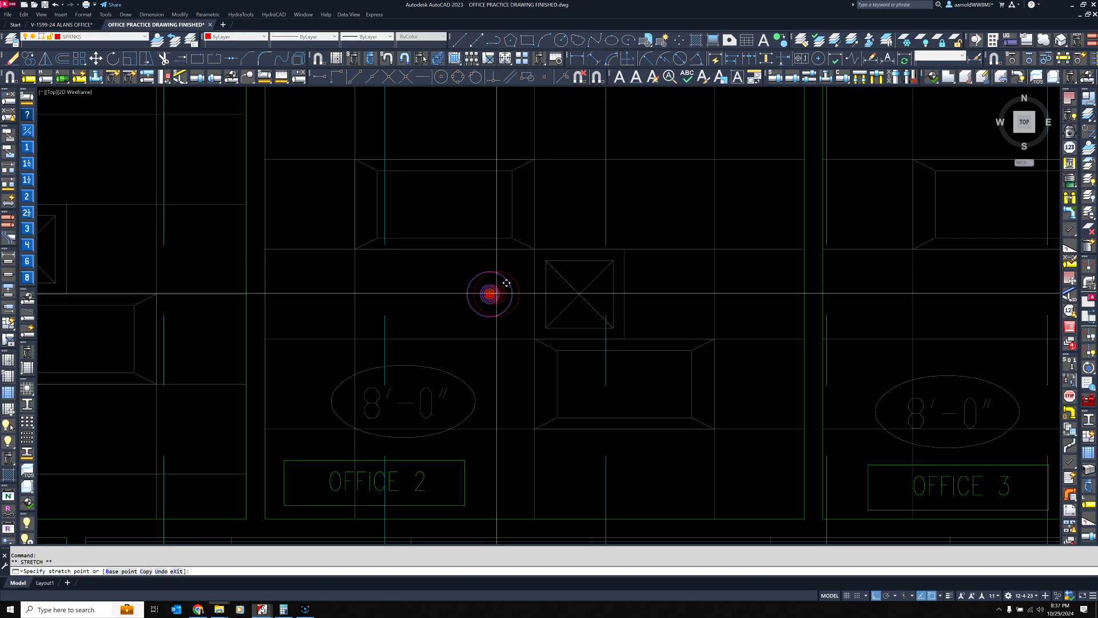
pyautogui.moveTo(560, 207); pyautogui.dragTo(544, 319, button='middle')
pyautogui.scroll(-4, 564, 170)
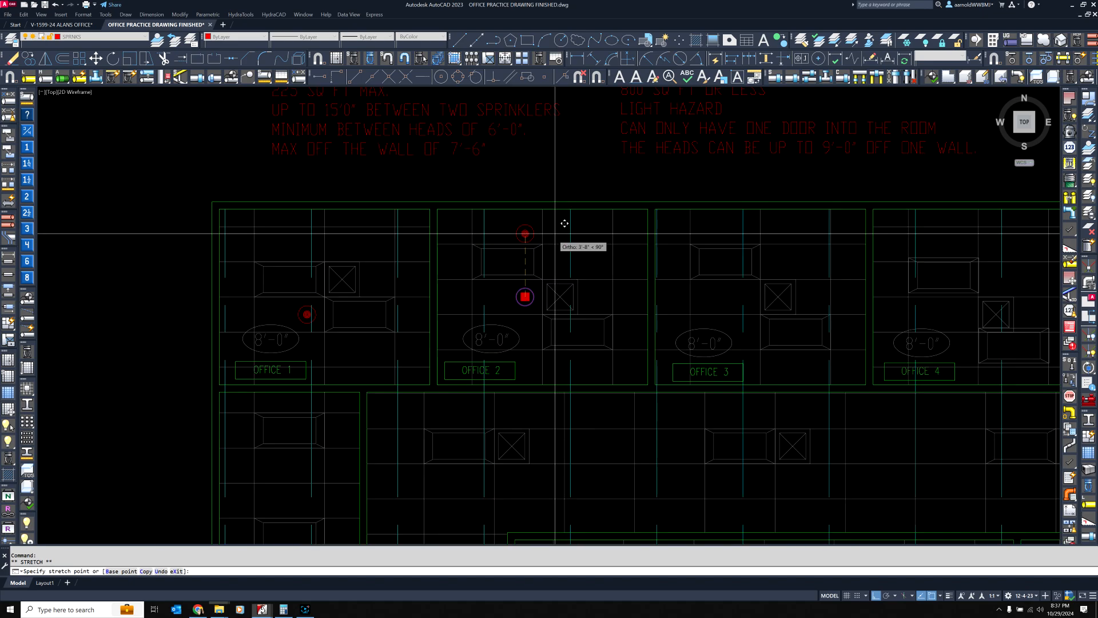
pyautogui.press('Escape')
pyautogui.press('Escape')
pyautogui.moveTo(578, 306); pyautogui.dragTo(516, 251, button='middle')
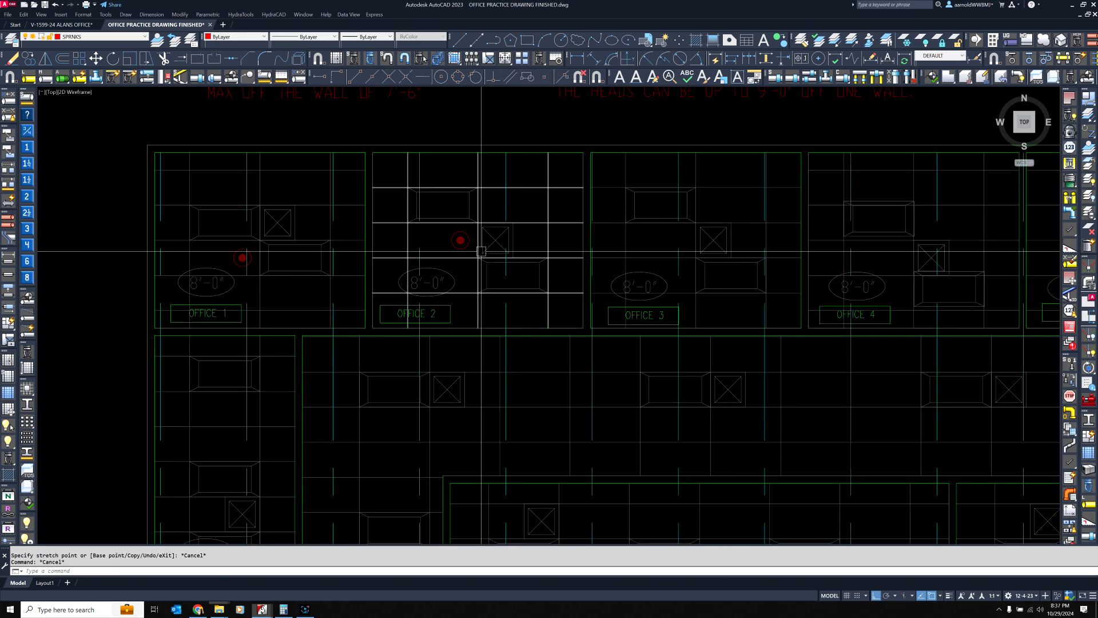
pyautogui.moveTo(712, 240); pyautogui.dragTo(615, 252, button='middle')
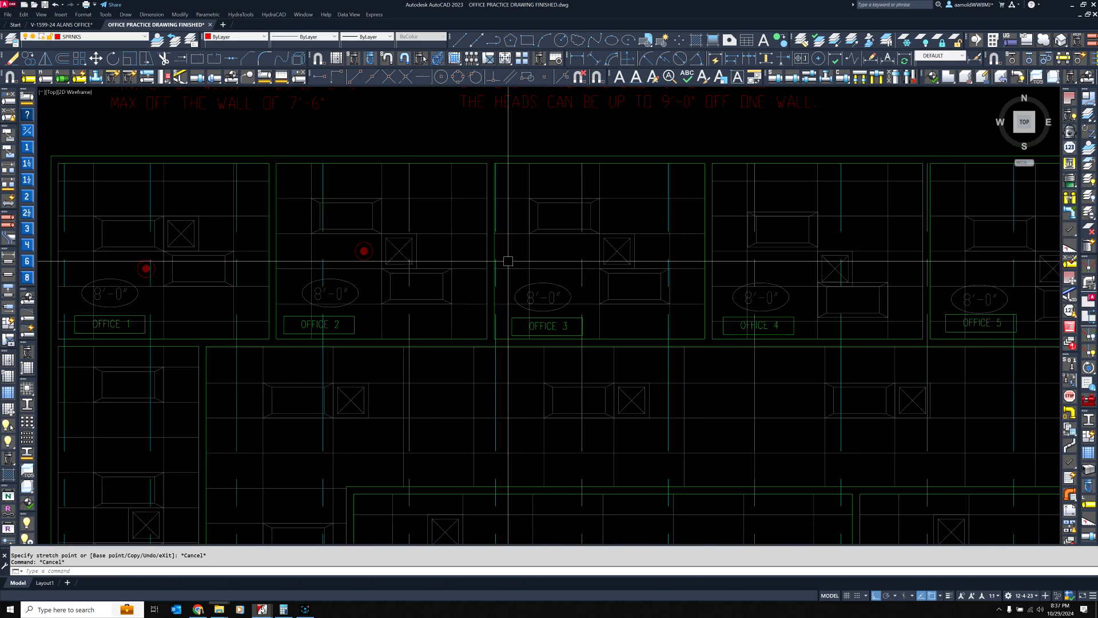
pyautogui.moveTo(434, 297); pyautogui.dragTo(455, 219, button='middle')
pyautogui.scroll(-8, 456, 219)
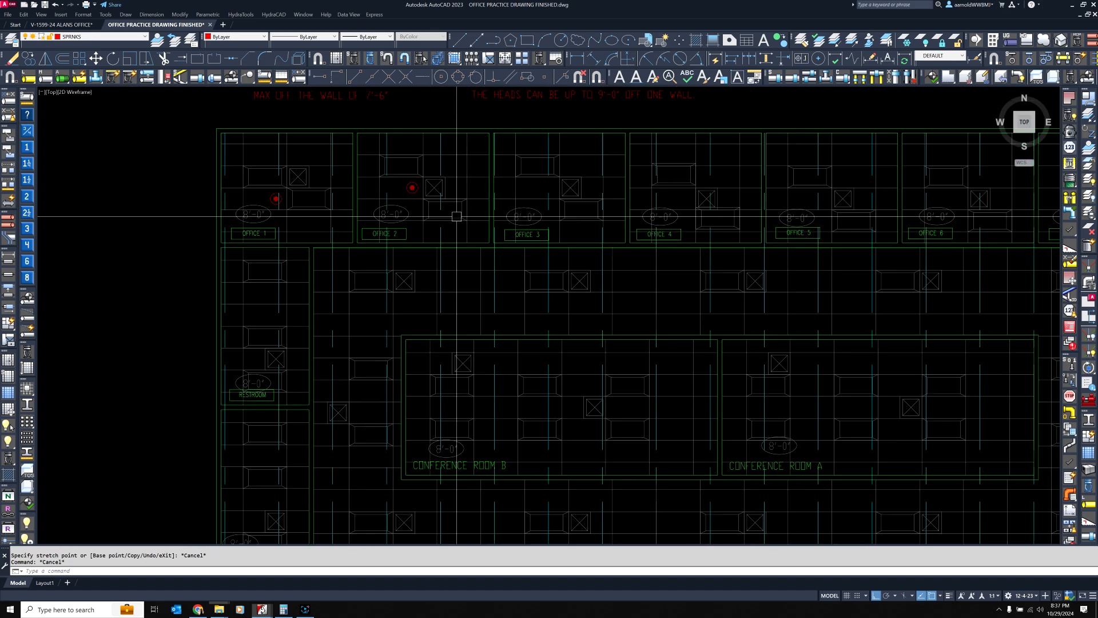
pyautogui.scroll(2, 482, 320)
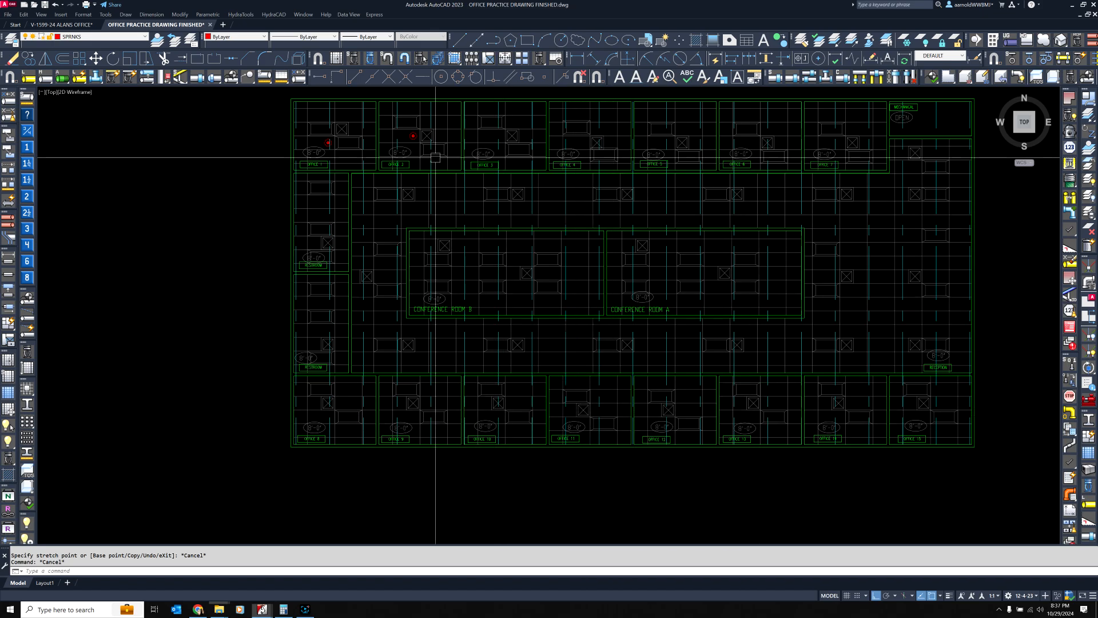
# Try to copy Office 2's sprinkler head using a ceiling grid intersection as the base point, with the Intersection snap
pyautogui.scroll(3, 392, 115)
pyautogui.moveTo(477, 193); pyautogui.dragTo(467, 269, button='middle')
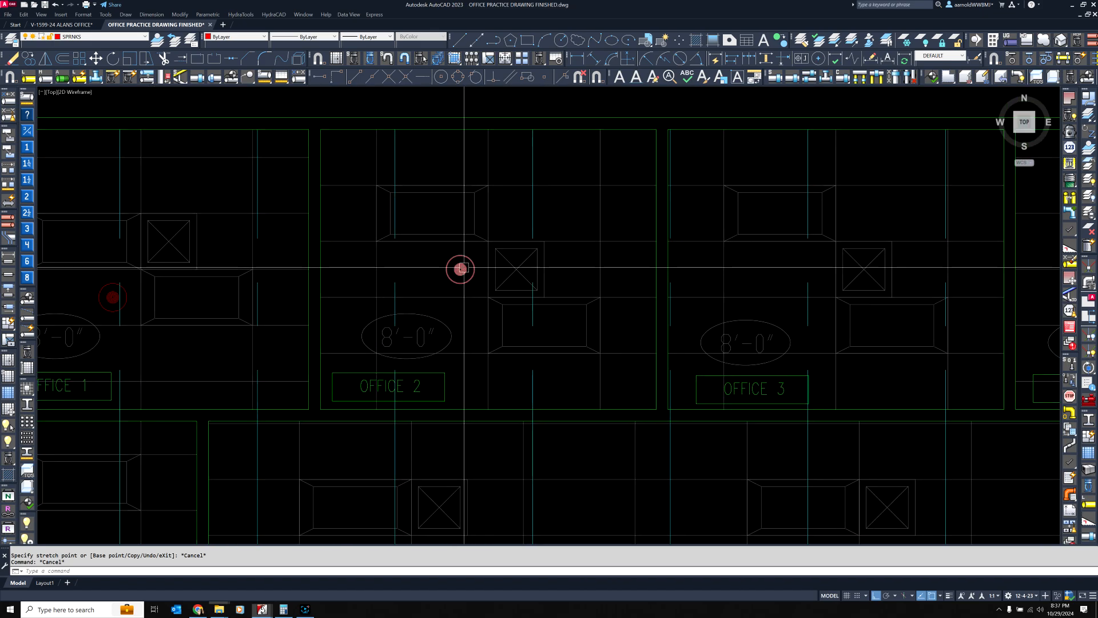
pyautogui.click(461, 269)
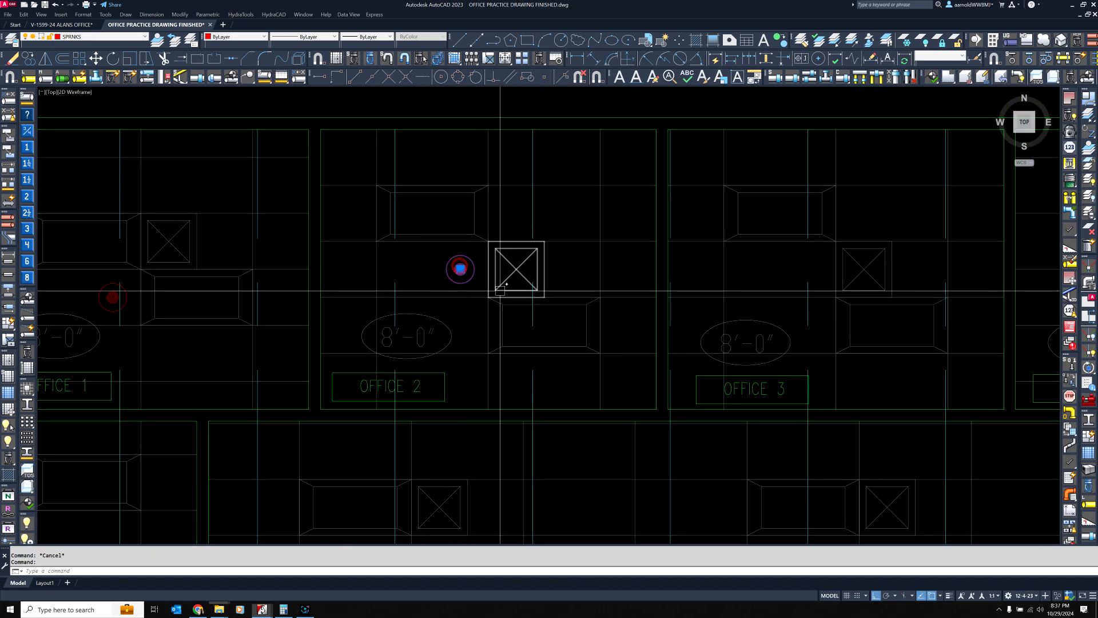
pyautogui.click(27, 59)
pyautogui.scroll(4, 491, 251)
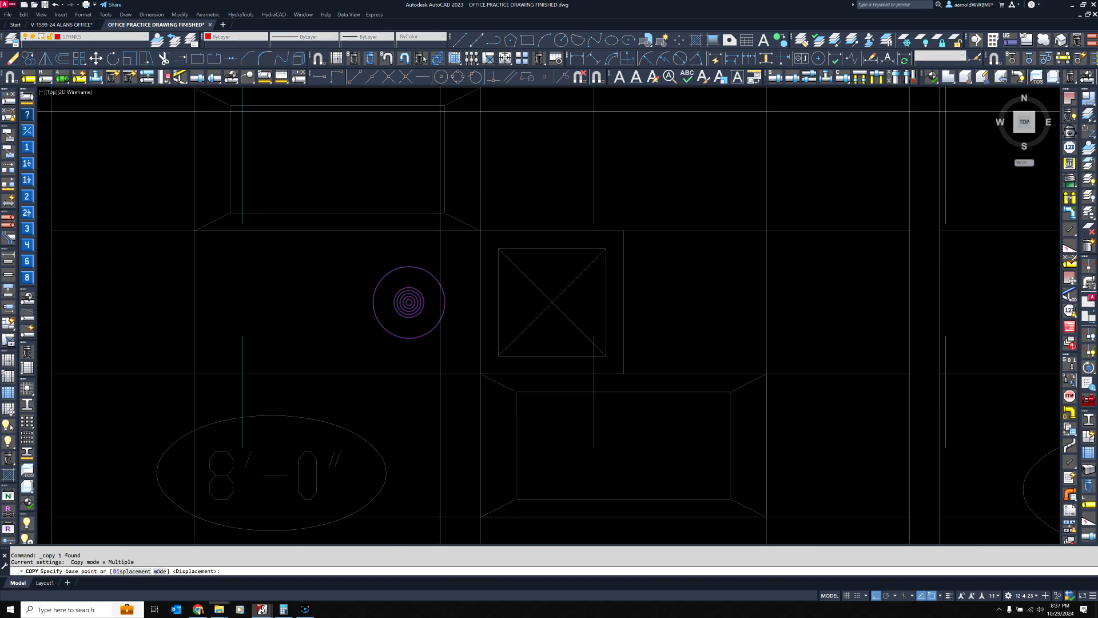
pyautogui.click(388, 76)
pyautogui.scroll(-2, 397, 434)
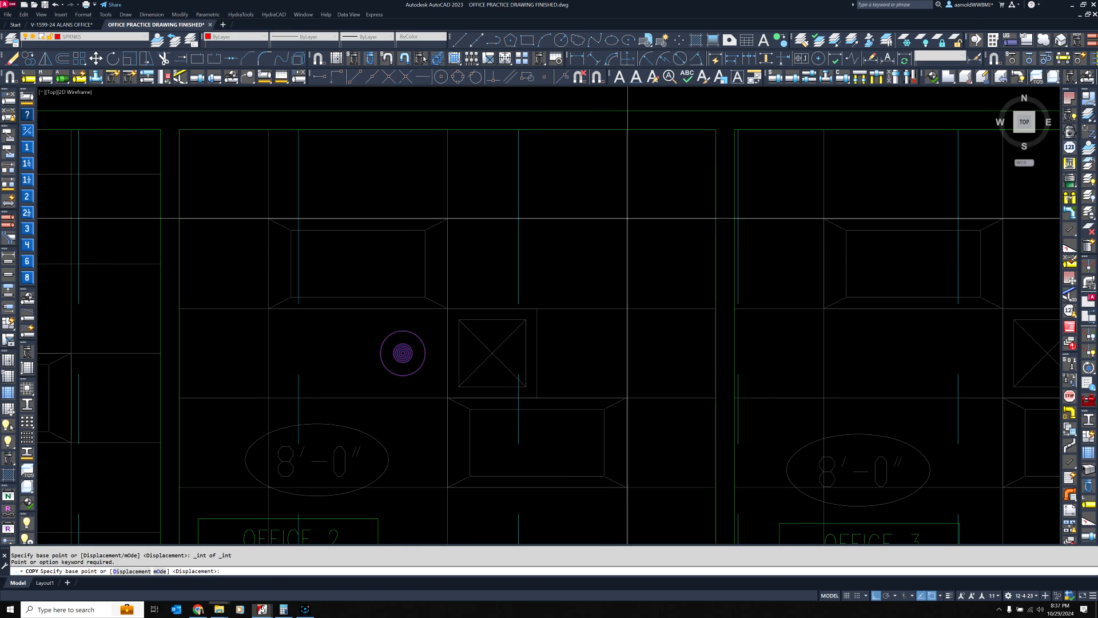
pyautogui.click(389, 77)
pyautogui.press('Escape')
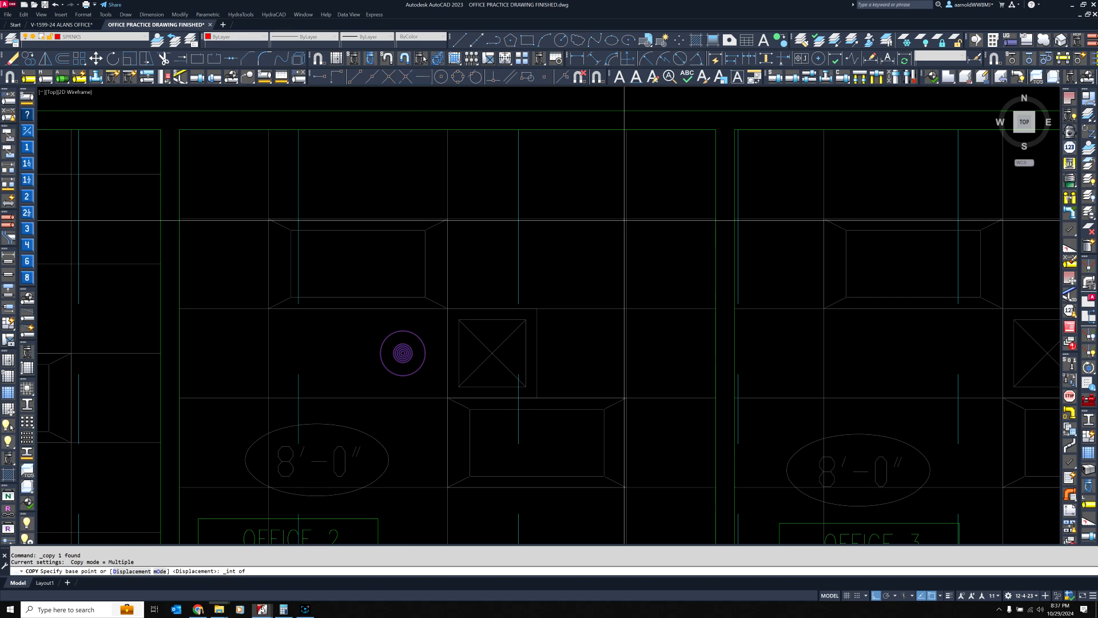
pyautogui.scroll(-2, 576, 227)
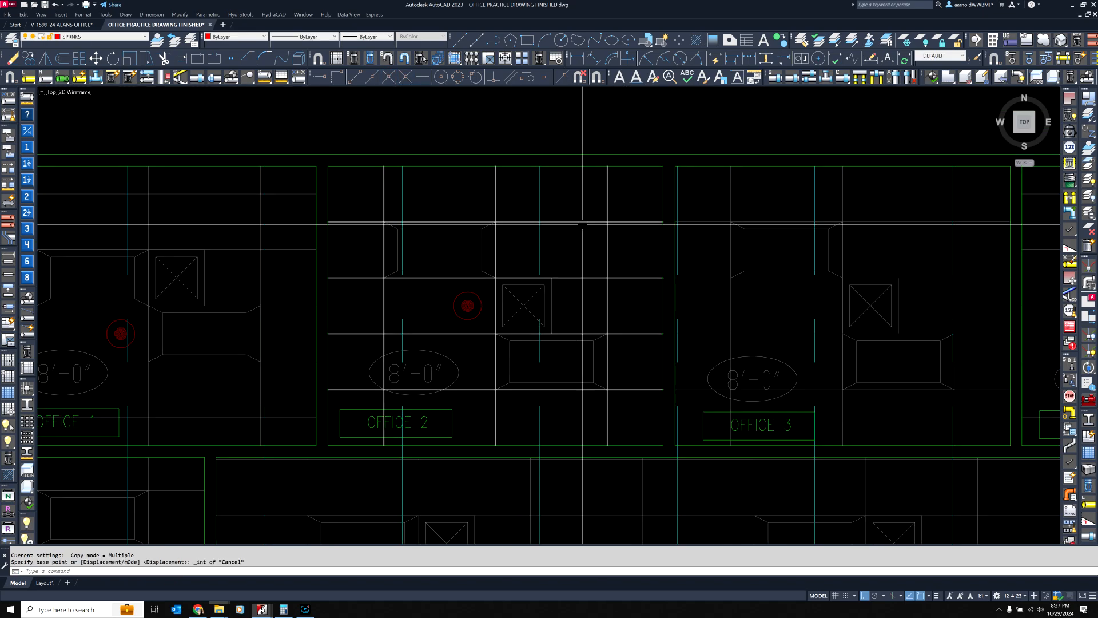
pyautogui.press('Escape')
# Examine the ceiling grids of Offices 2, 3, 4 and 5 by selecting them to see what kind of object each one is
pyautogui.click(581, 223)
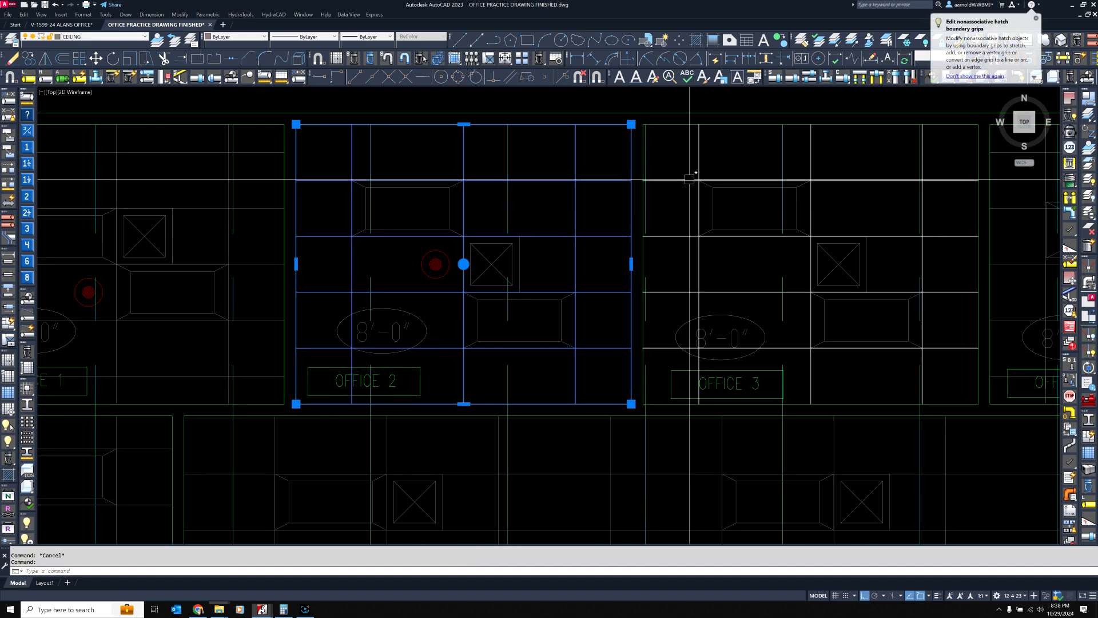
pyautogui.click(679, 179)
pyautogui.press('Escape')
pyautogui.scroll(-3, 629, 183)
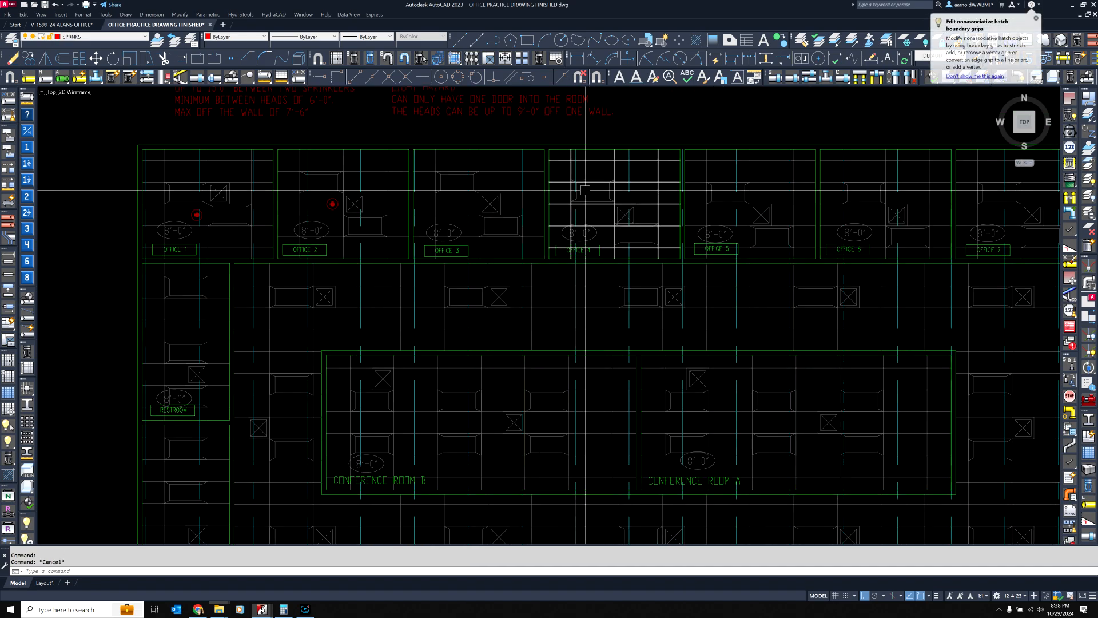
pyautogui.click(662, 183)
pyautogui.press('Escape')
pyautogui.click(767, 180)
pyautogui.press('Escape')
pyautogui.scroll(2, 371, 202)
pyautogui.click(391, 187)
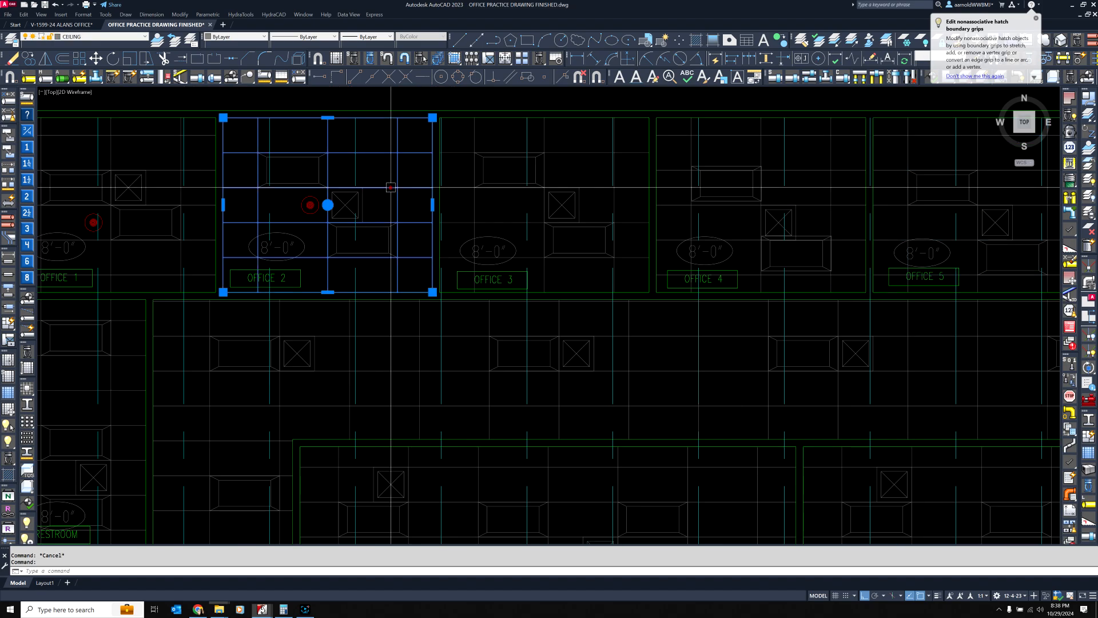
pyautogui.click(574, 154)
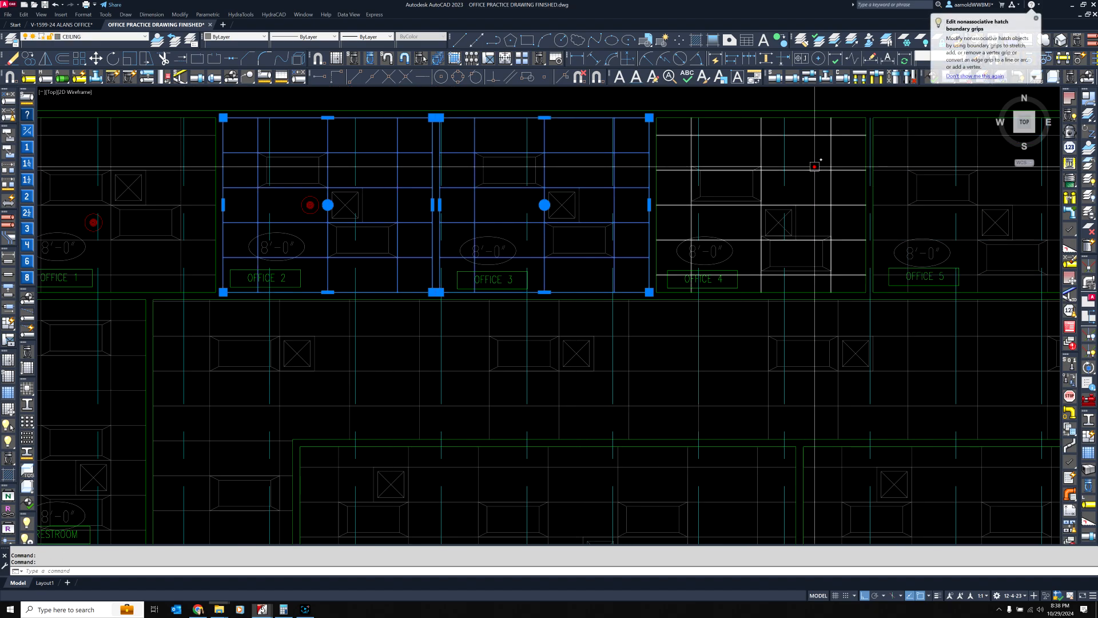
pyautogui.click(791, 149)
pyautogui.press('Escape')
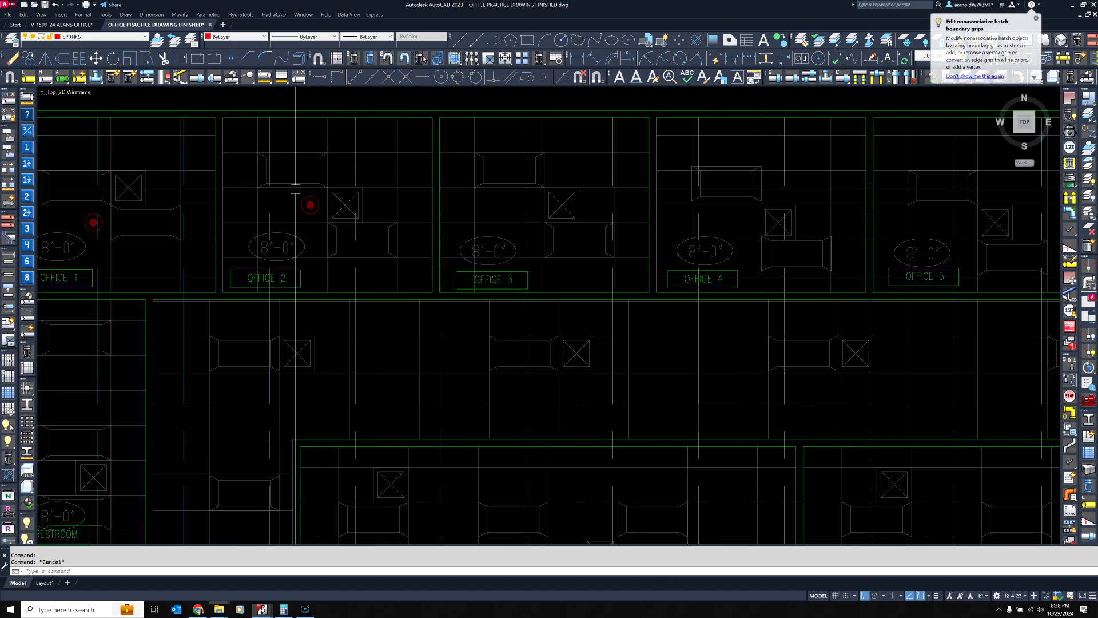
# Compare Office 2's ceiling grid object with the grid lines of the corridor ceiling
pyautogui.click(394, 172)
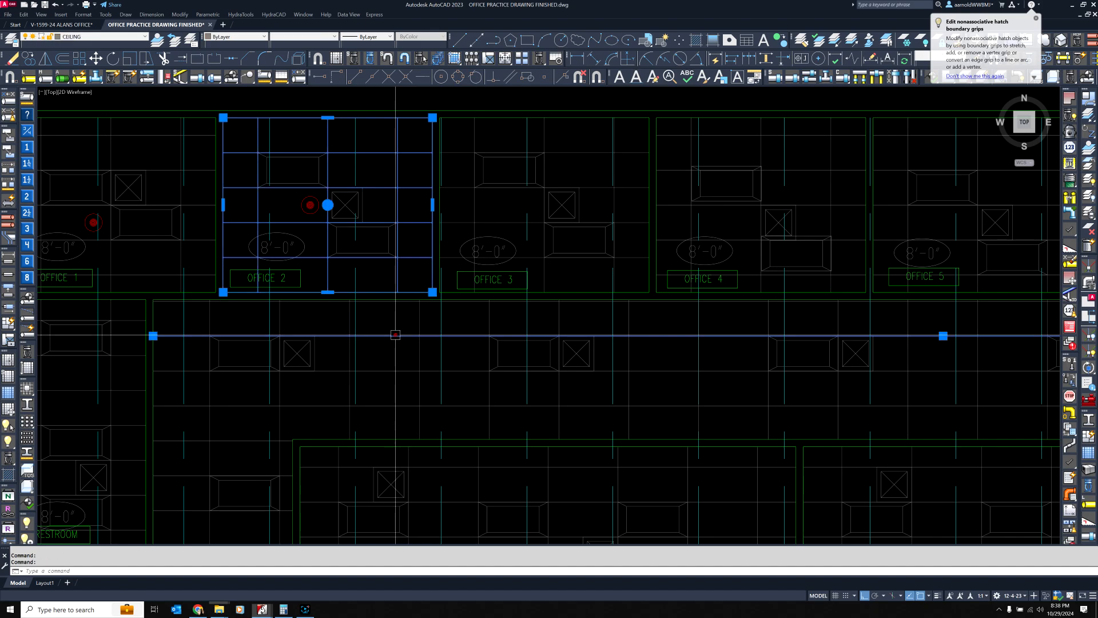
pyautogui.press('Escape')
pyautogui.click(112, 386)
pyautogui.press('Escape')
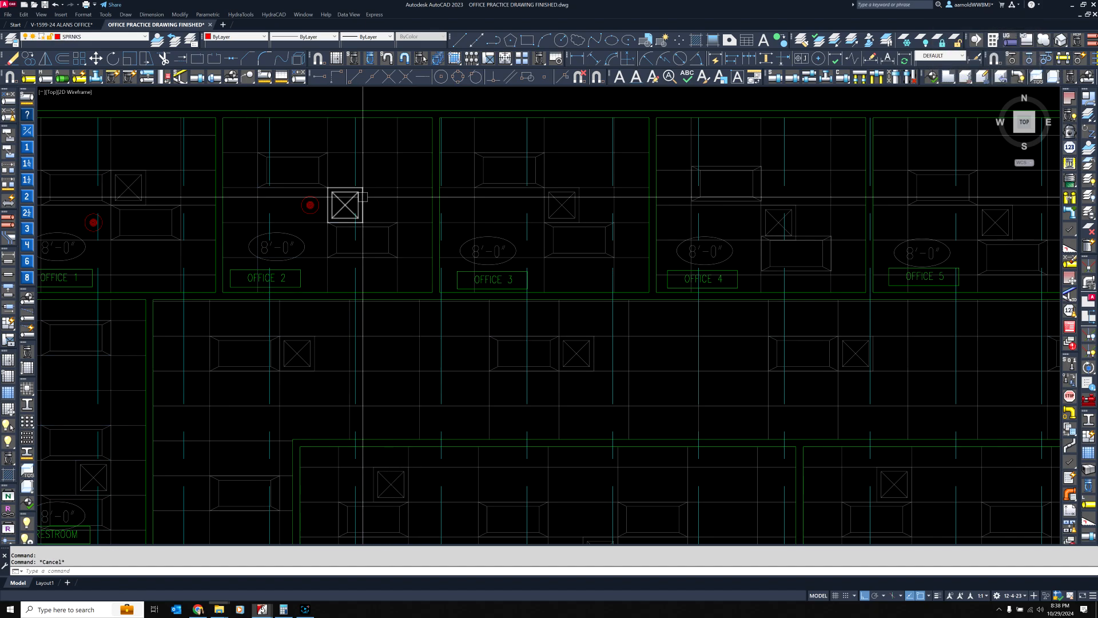
# Select the ceiling grid hatches of Offices 2, 3, 4, 5 and 12 one by one, and clear the selection
pyautogui.click(344, 188)
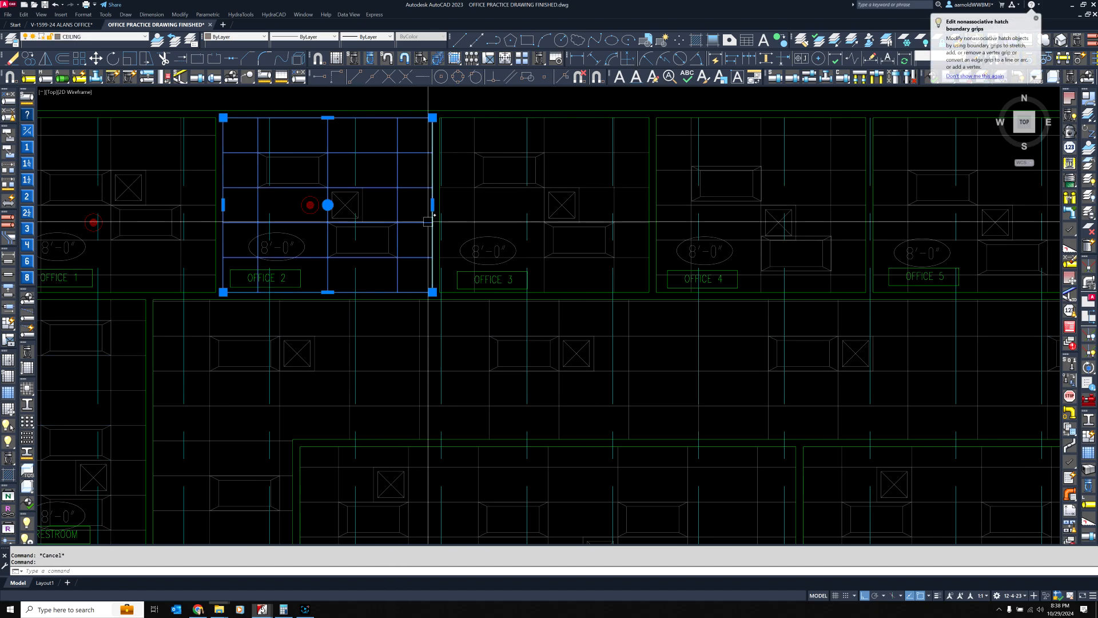
pyautogui.scroll(-6, 432, 218)
pyautogui.scroll(2, 423, 205)
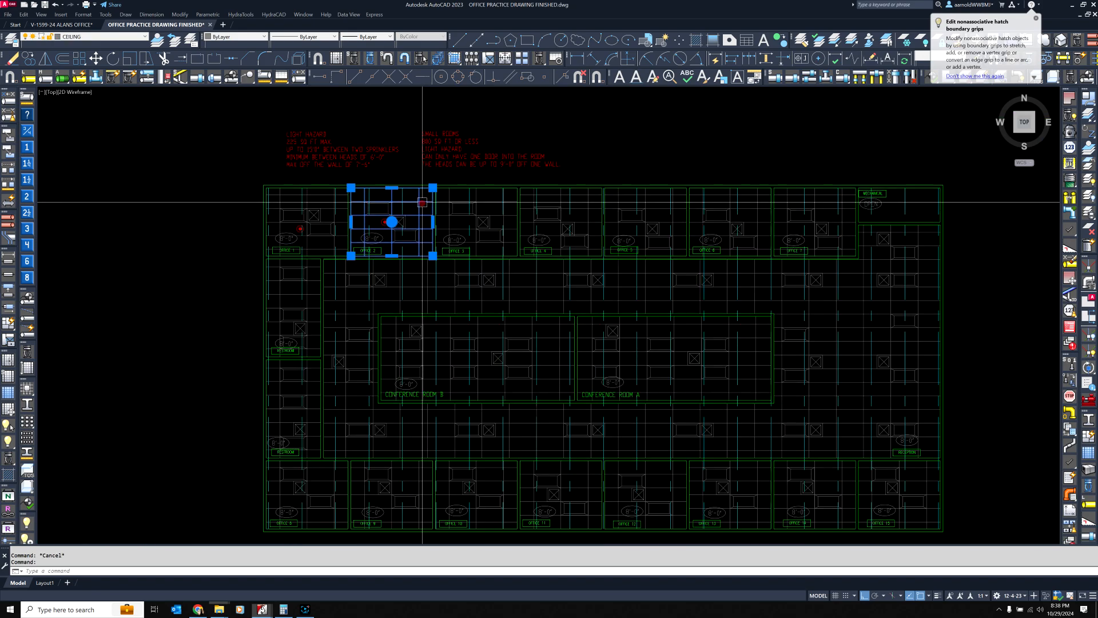
pyautogui.click(491, 206)
pyautogui.click(573, 203)
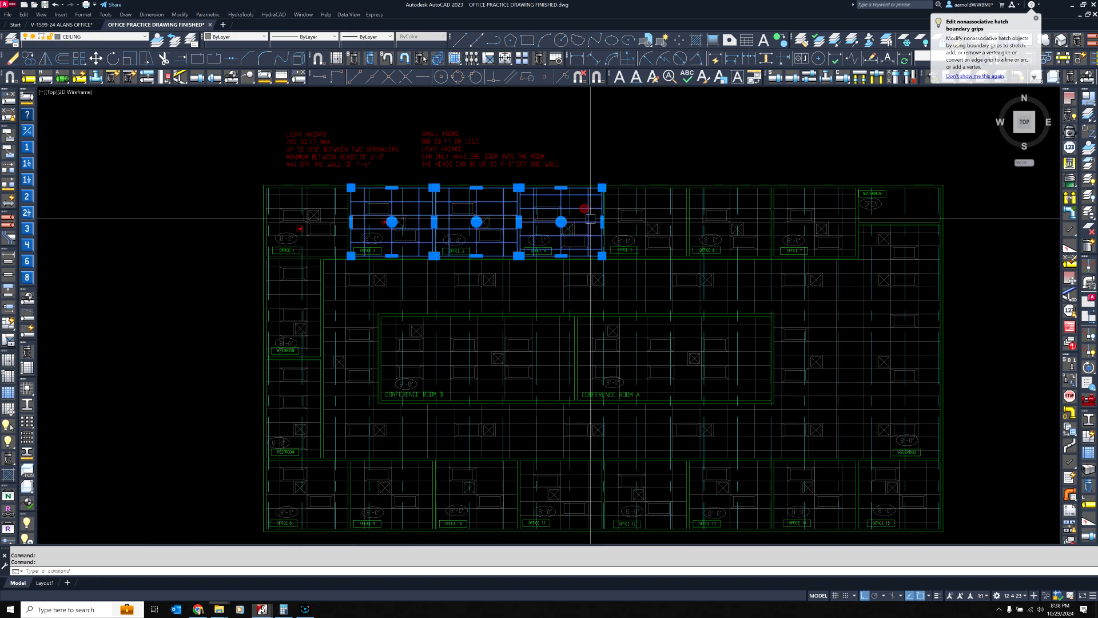
pyautogui.click(655, 203)
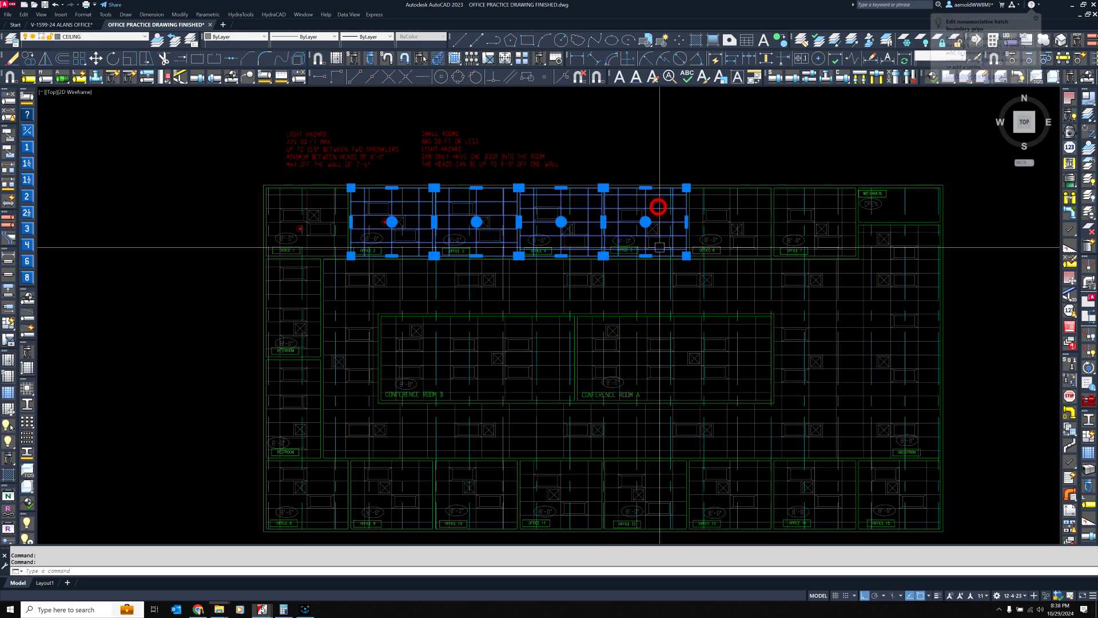
pyautogui.click(678, 486)
pyautogui.press('Escape')
pyautogui.press('Escape')
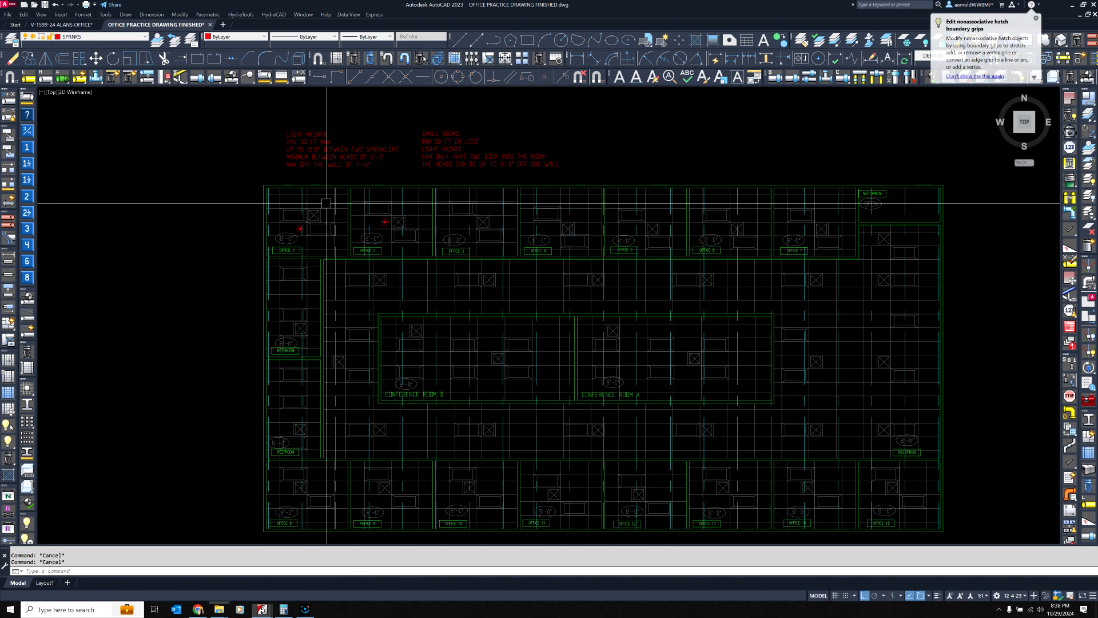
# Select all ceiling grid hatches similar to Office 2's across the floor plan and explode them into lines
pyautogui.rightClick(417, 201)
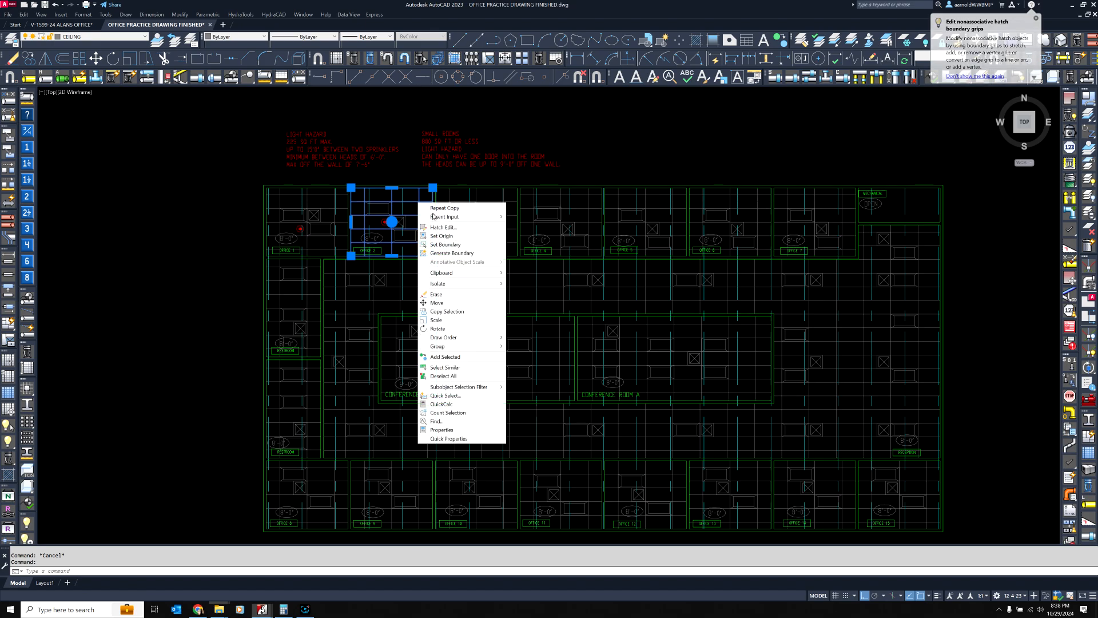
pyautogui.click(457, 369)
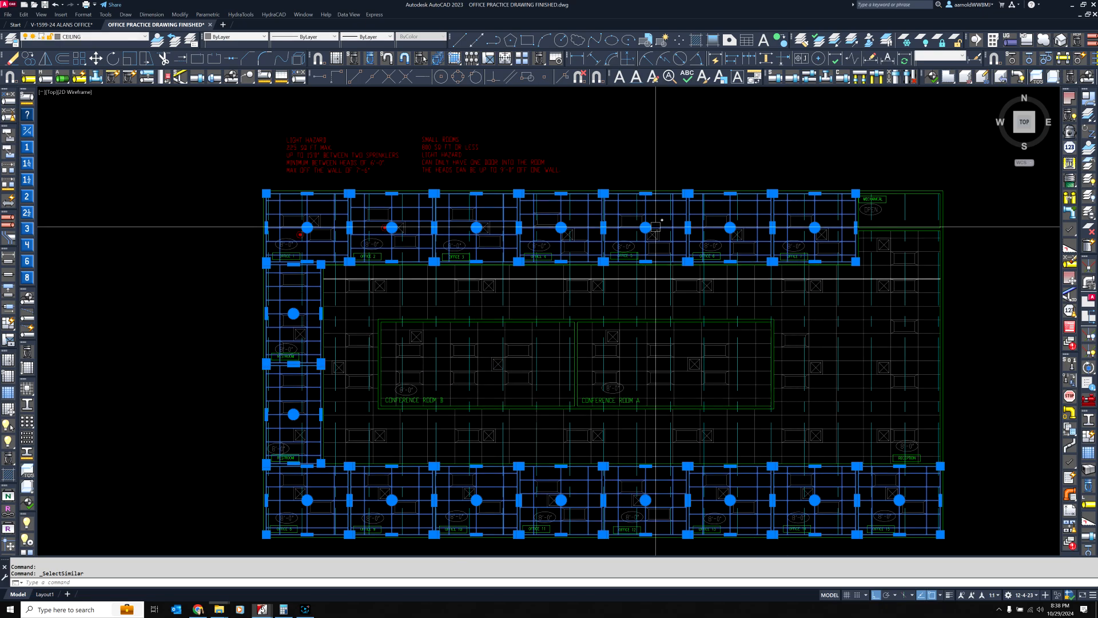
pyautogui.click(301, 65)
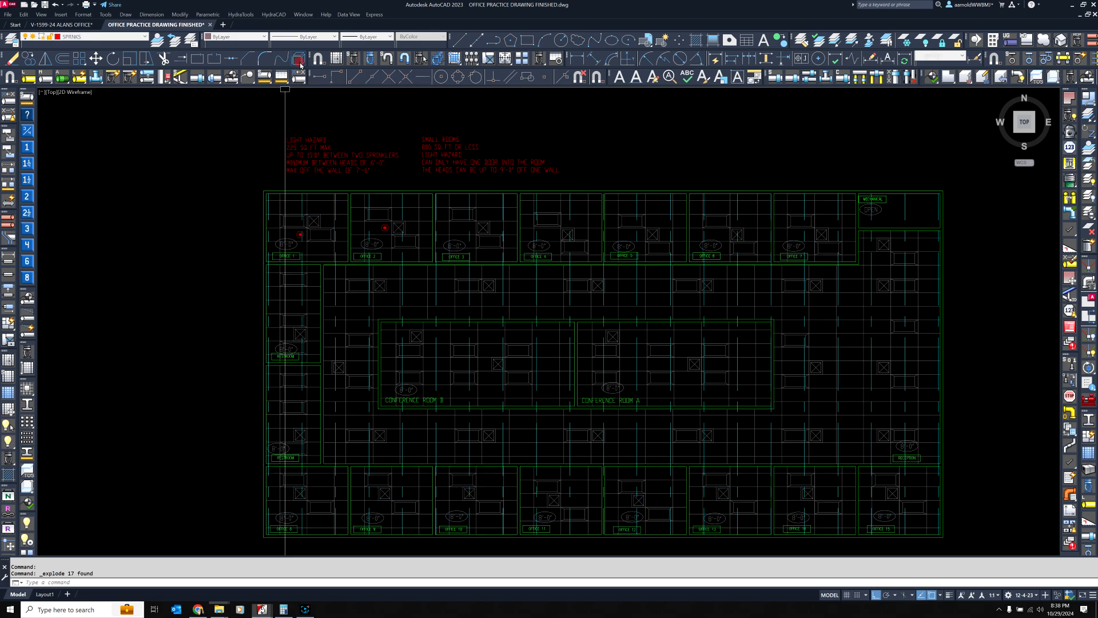
# Check the exploded ceiling grids by selecting single Office 2 grid lines, all lines similar to one, and a corridor grid line
pyautogui.click(426, 207)
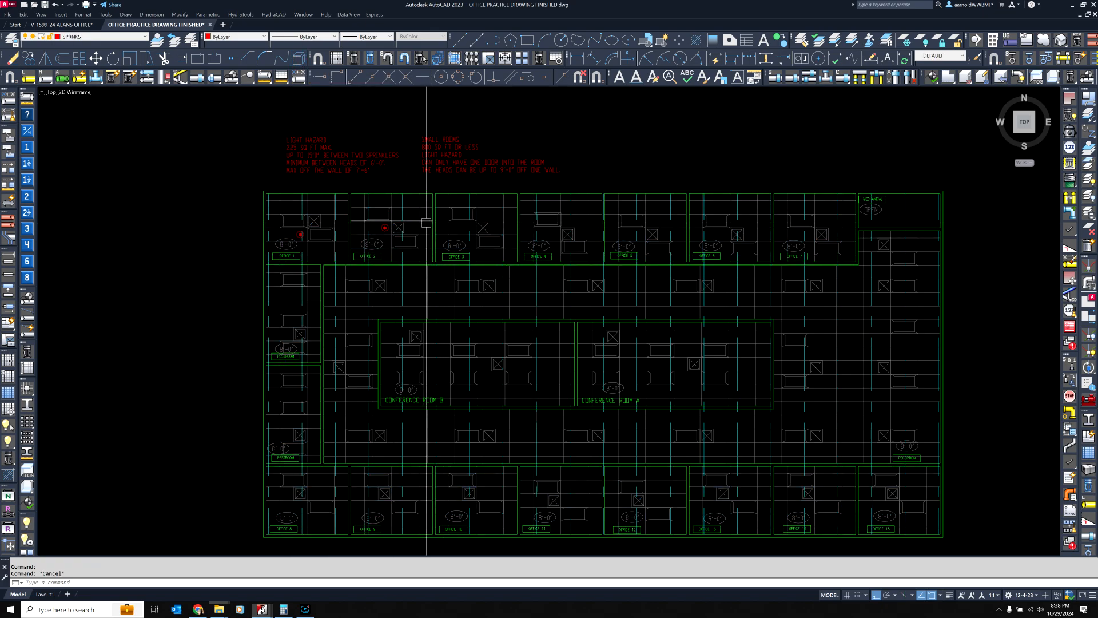
pyautogui.press('Escape')
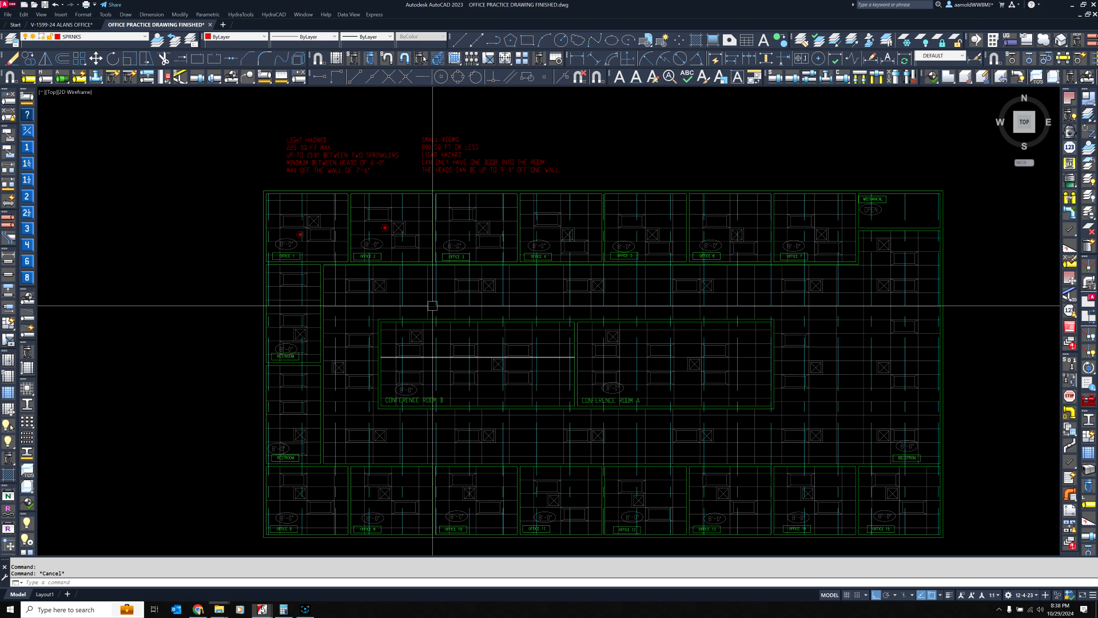
pyautogui.press('Escape')
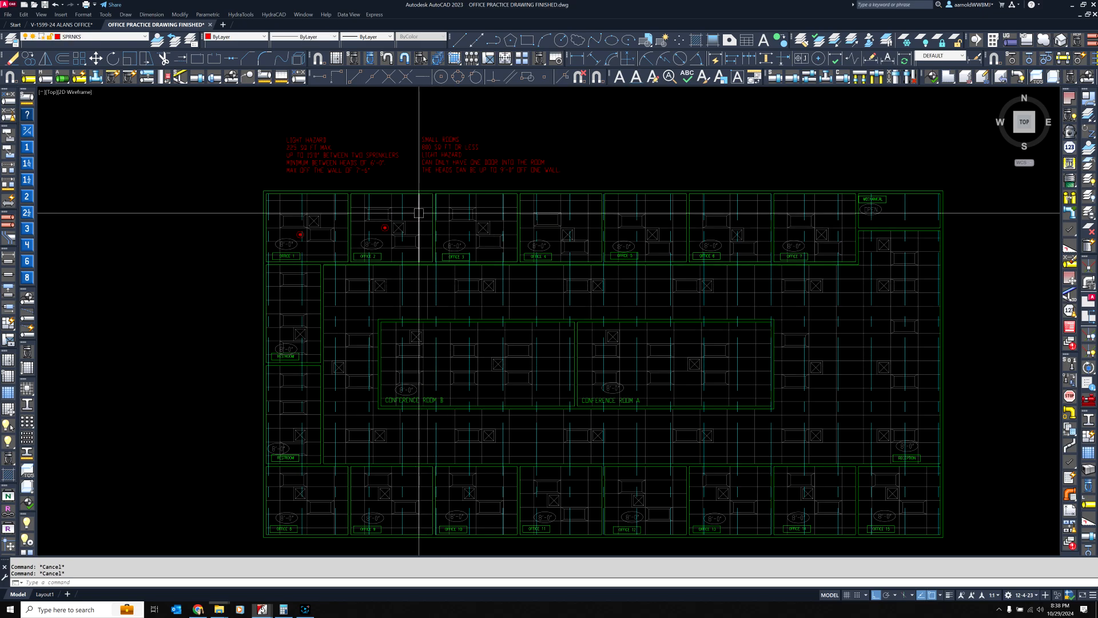
pyautogui.click(419, 213)
pyautogui.rightClick(534, 208)
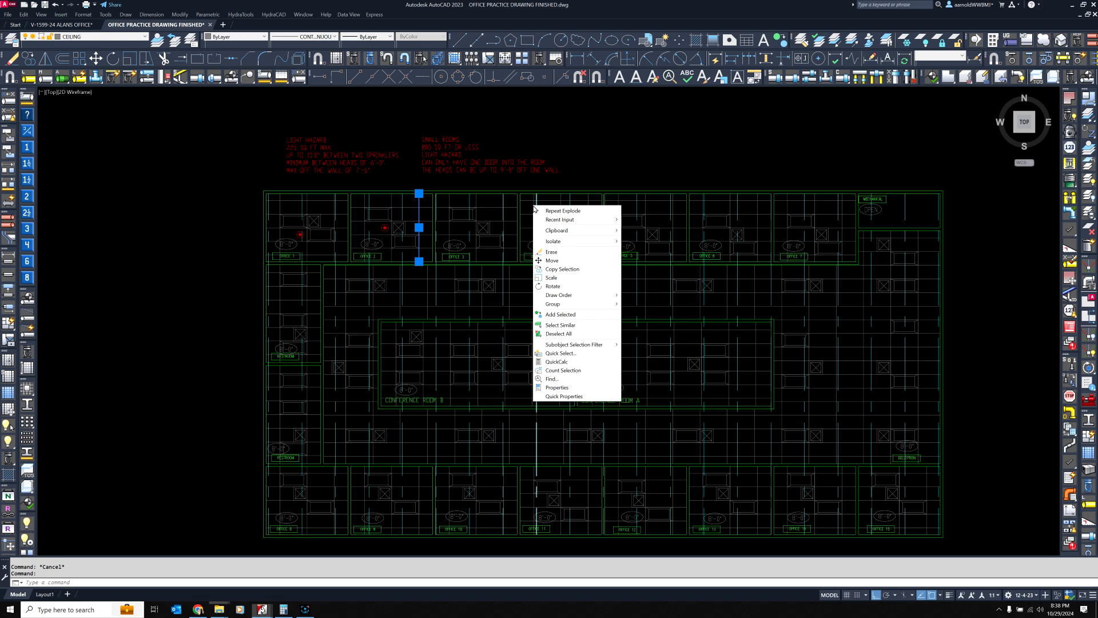
pyautogui.click(570, 329)
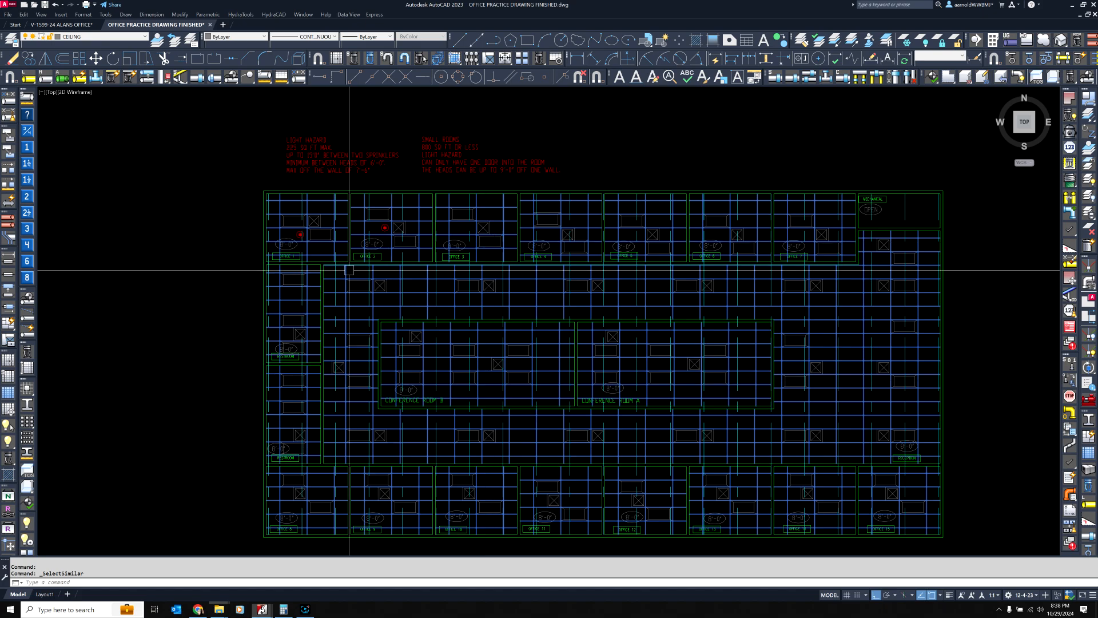
pyautogui.press('Escape')
pyautogui.press('Escape')
pyautogui.click(851, 303)
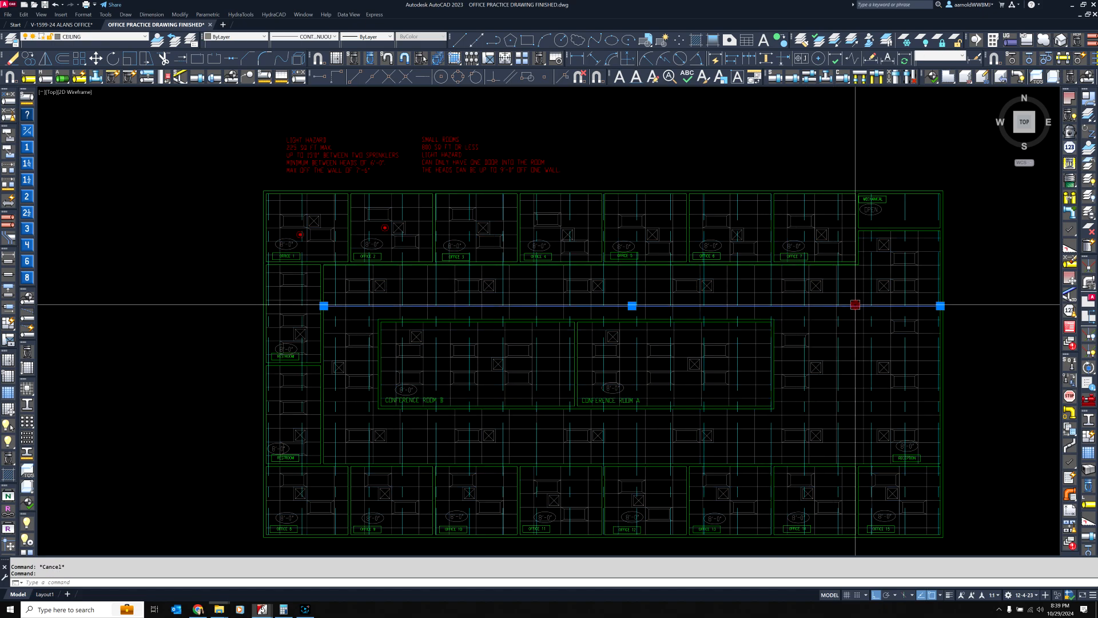
# Clear the selection and copy Office 2's sprinkler head into Office 3, using matching ceiling grid intersections as base and destination points
pyautogui.press('Escape')
pyautogui.click(415, 202)
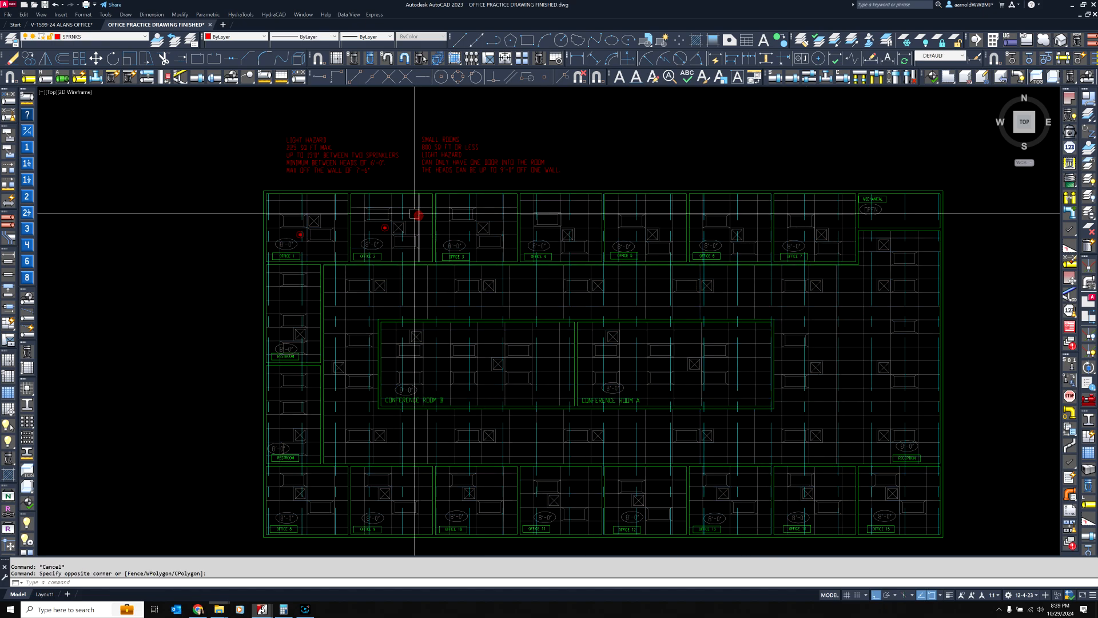
pyautogui.press('Escape')
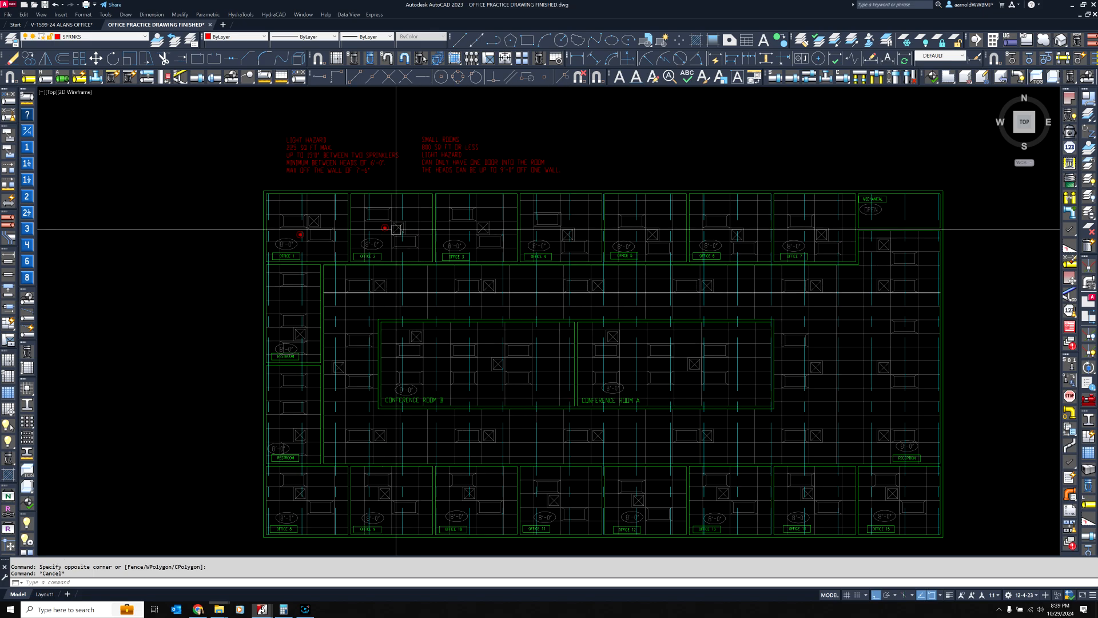
pyautogui.scroll(6, 386, 228)
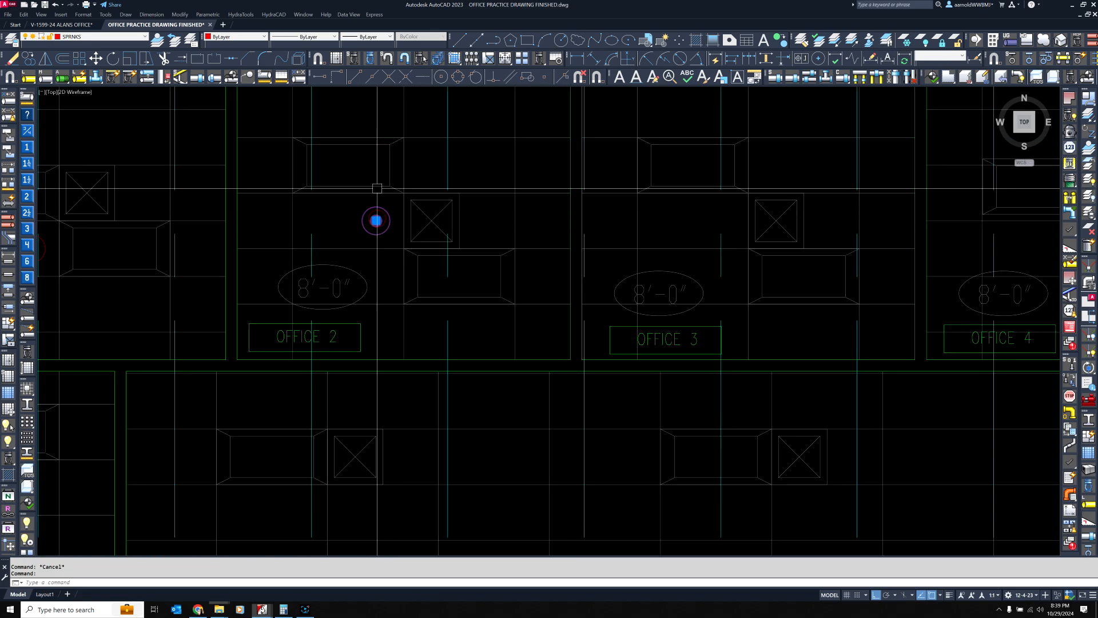
pyautogui.scroll(2, 377, 188)
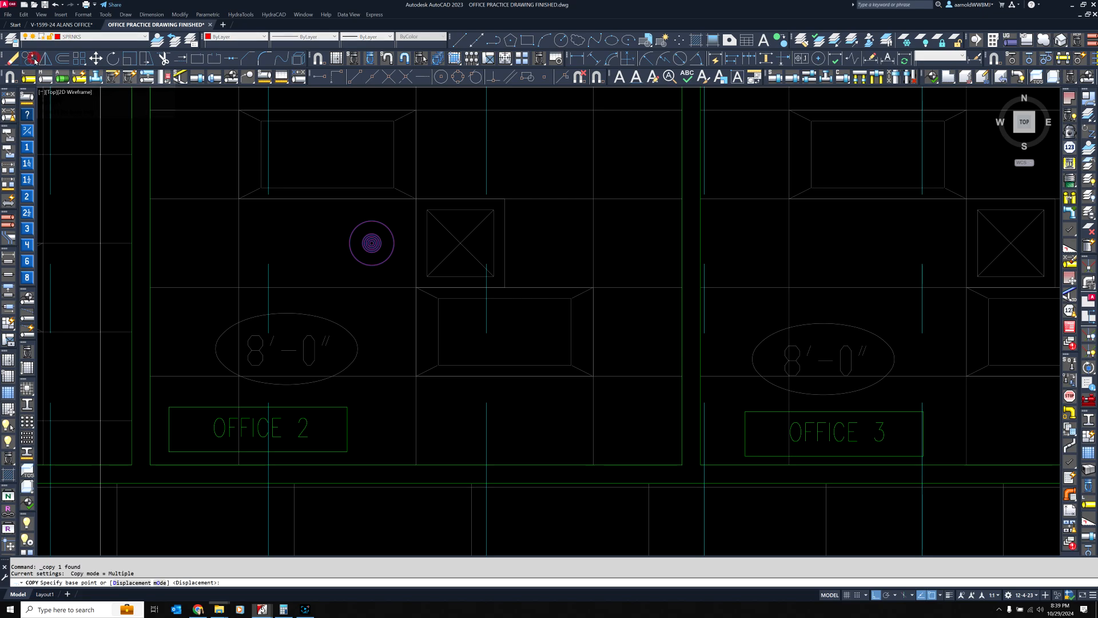
pyautogui.click(392, 80)
pyautogui.scroll(-2, 538, 349)
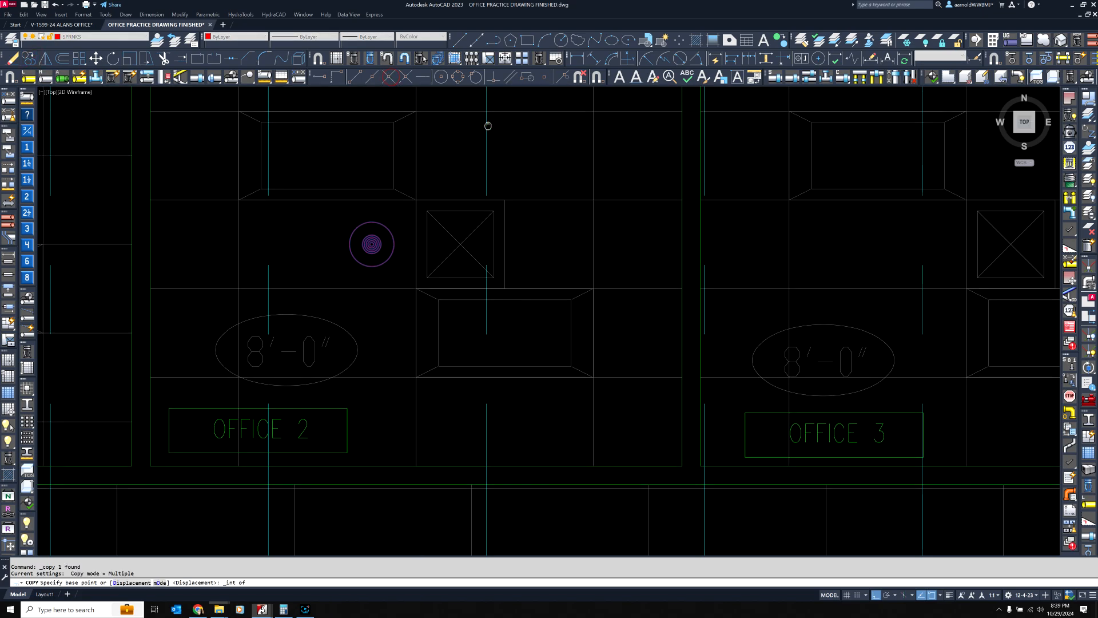
pyautogui.scroll(-2, 573, 200)
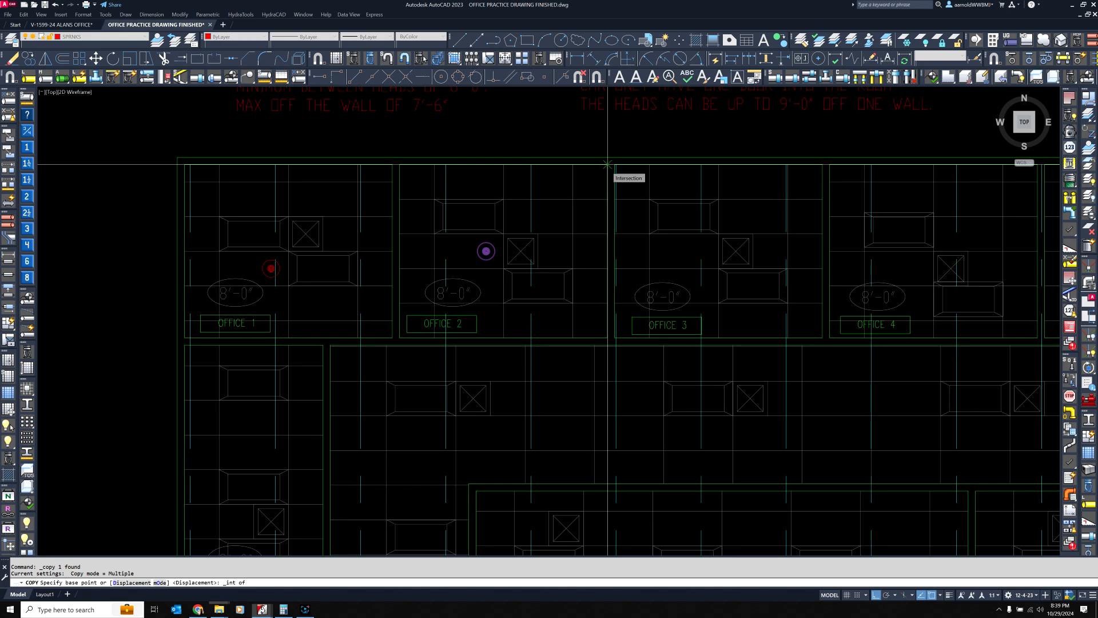
pyautogui.scroll(2, 608, 164)
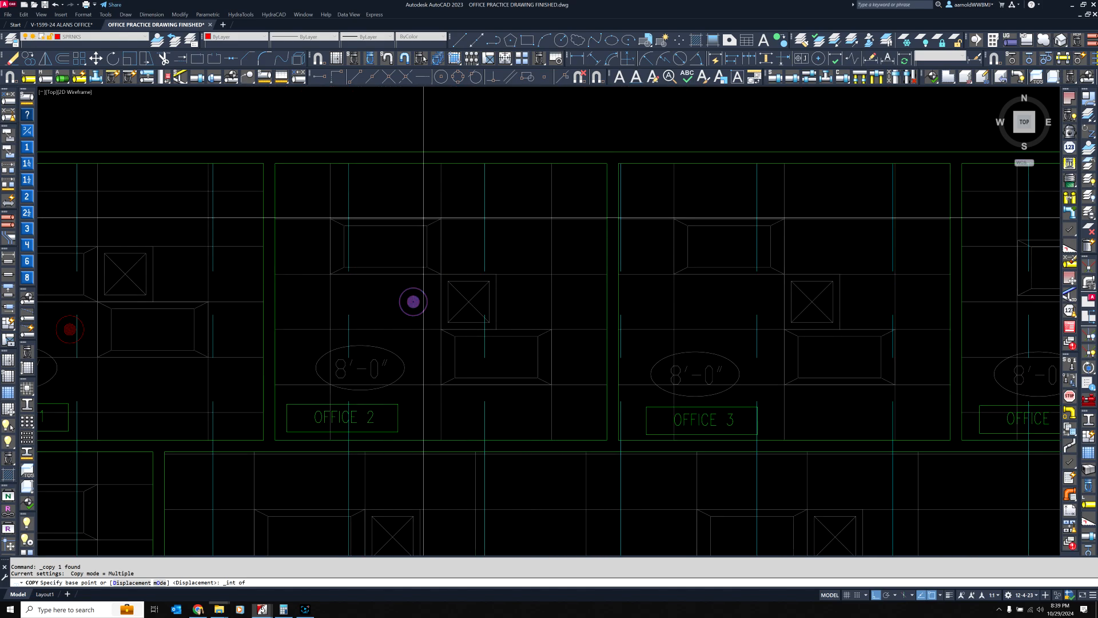
pyautogui.moveTo(527, 251); pyautogui.dragTo(464, 271, button='middle')
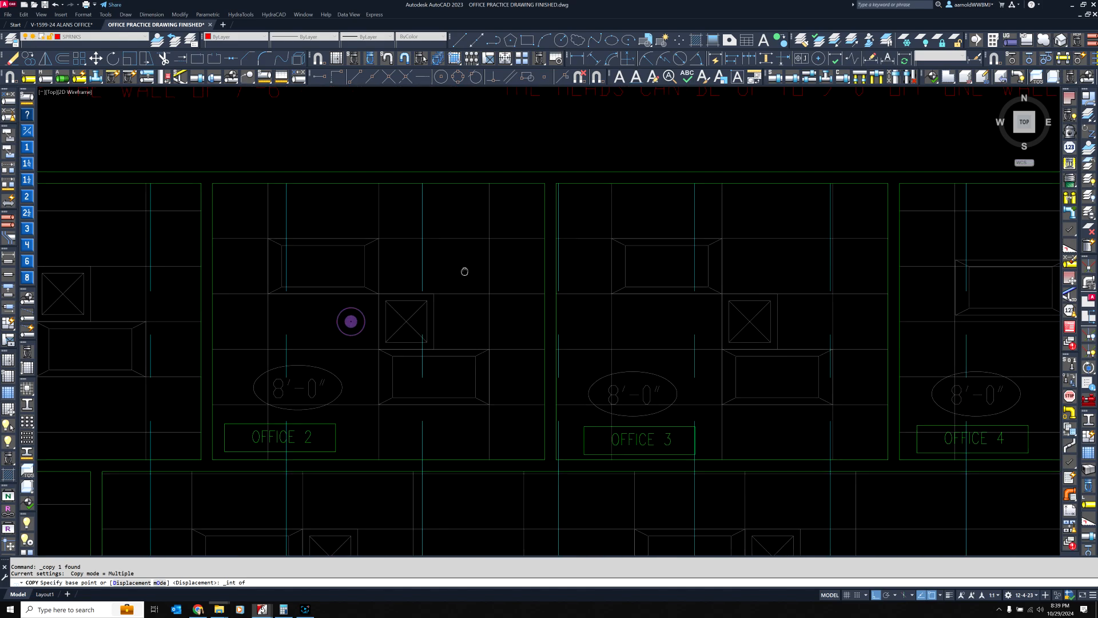
pyautogui.scroll(-2, 489, 292)
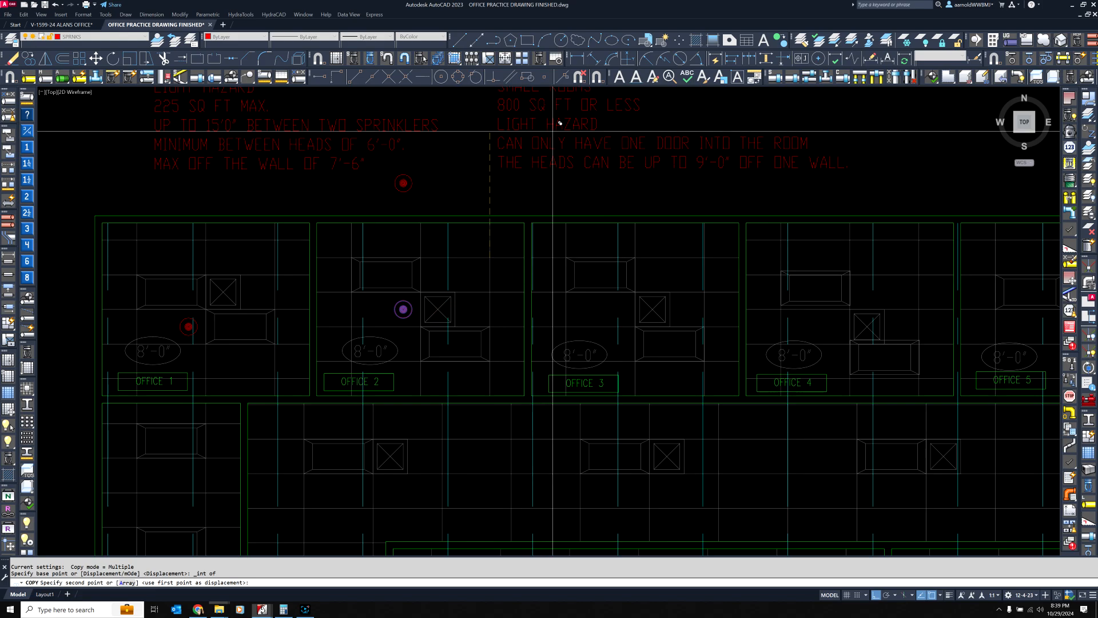
pyautogui.click(389, 76)
pyautogui.scroll(6, 677, 232)
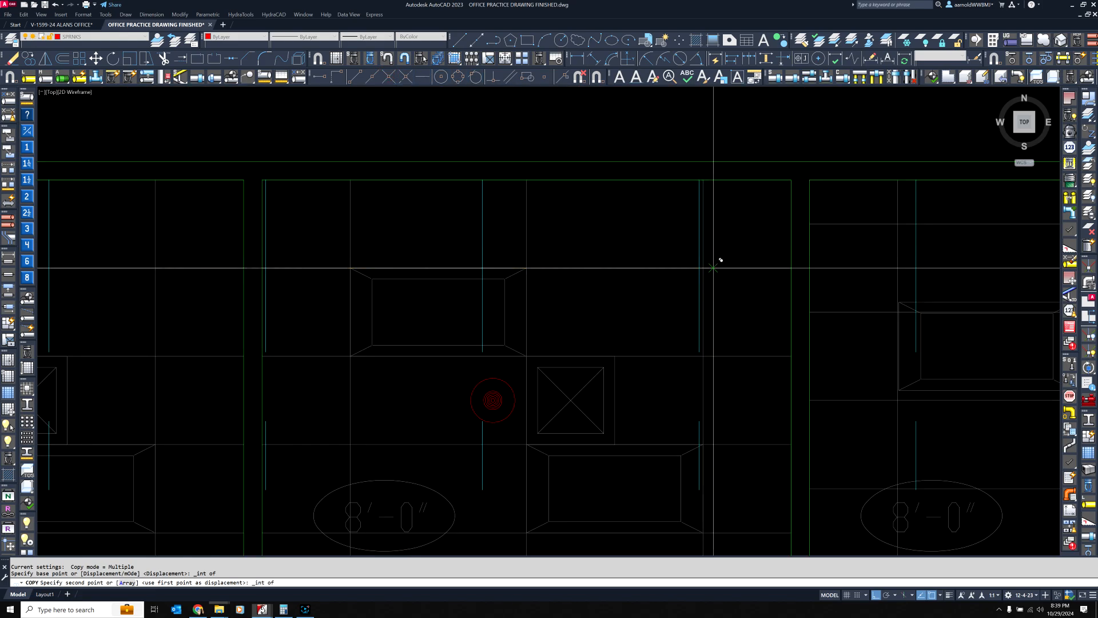
pyautogui.scroll(-8, 690, 266)
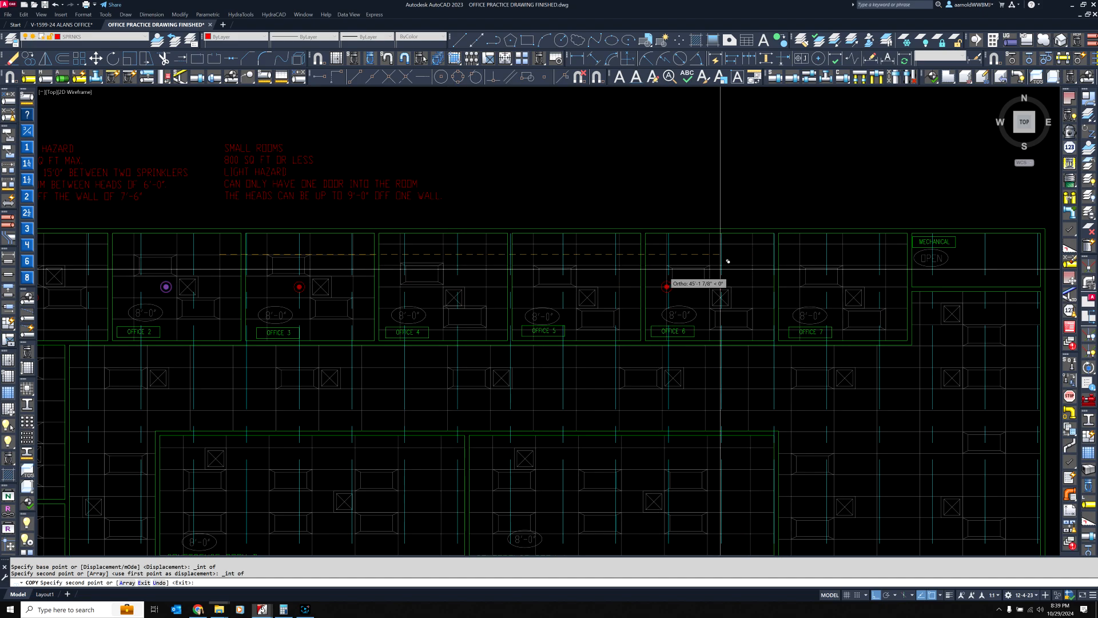
pyautogui.moveTo(592, 275); pyautogui.dragTo(785, 248, button='middle')
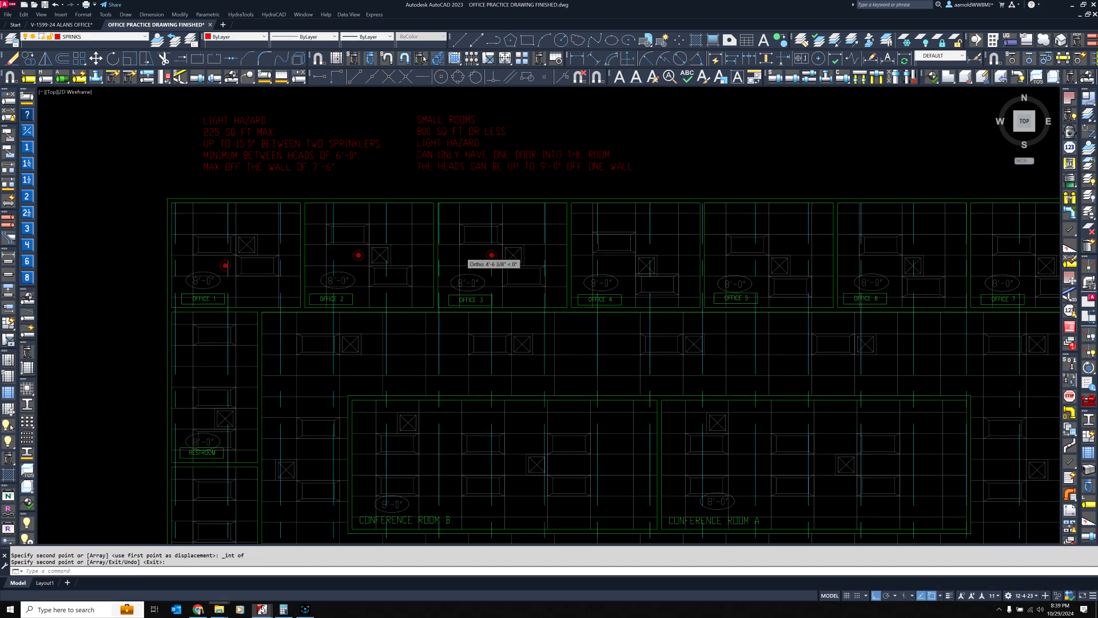
# Copy Office 1's sprinkler head from the grid intersection to its lower right onto a ceiling grid intersection in Office 4
pyautogui.scroll(8, 221, 251)
pyautogui.press('Return')
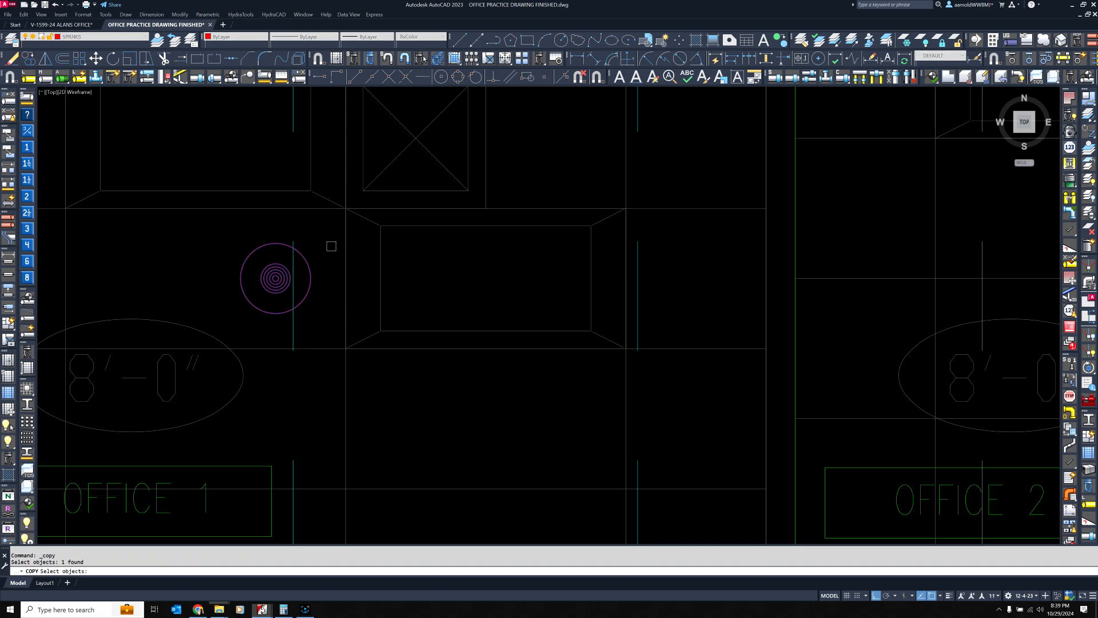
pyautogui.click(394, 79)
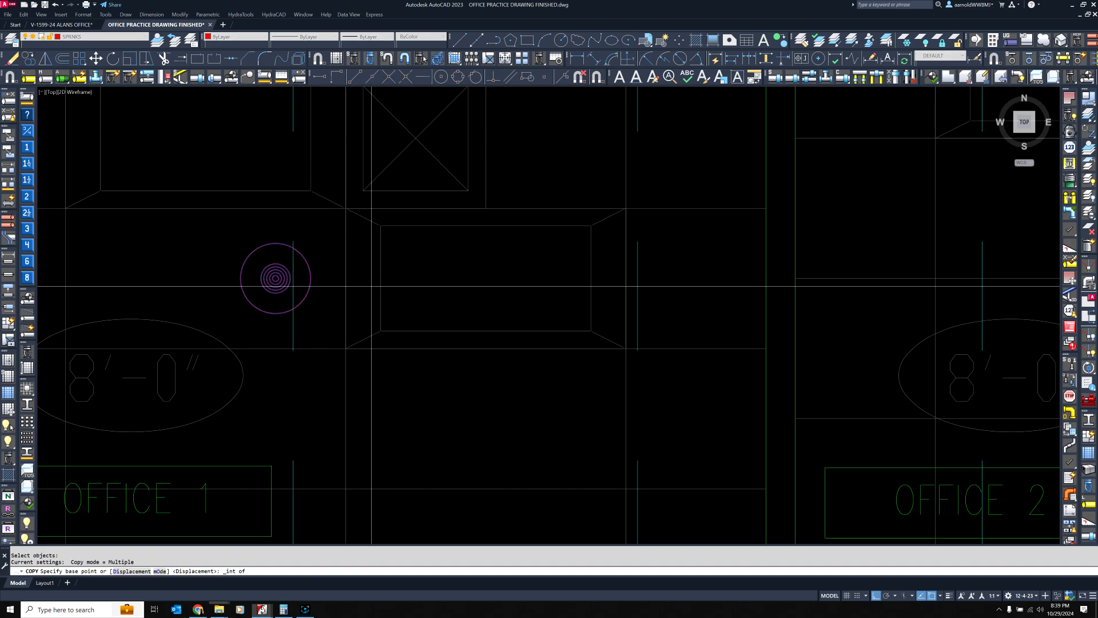
pyautogui.click(627, 488)
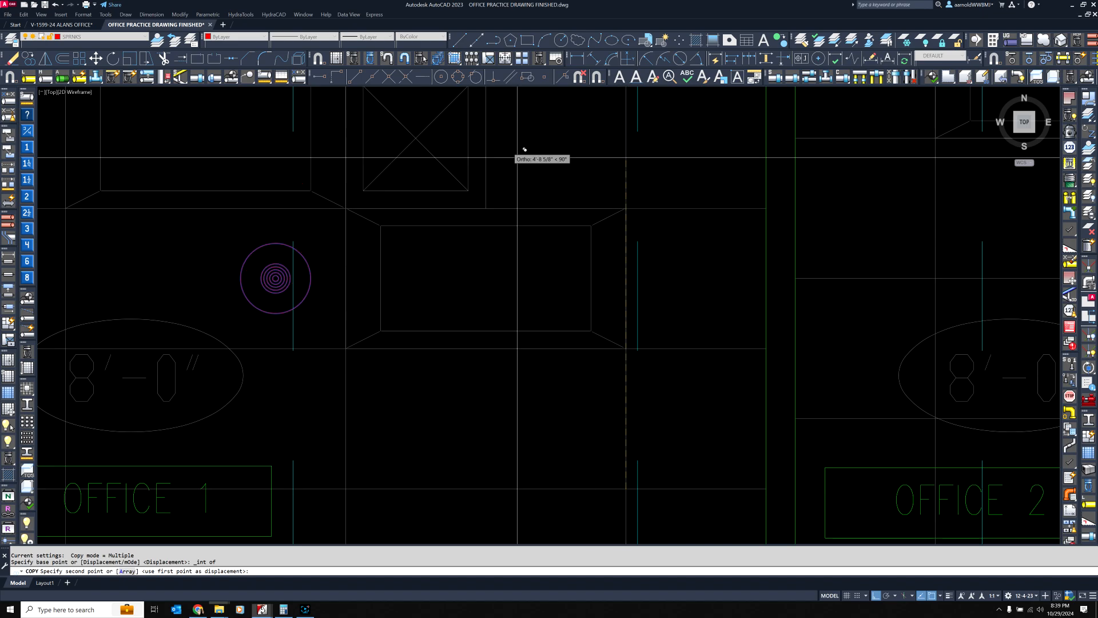
pyautogui.click(388, 77)
pyautogui.scroll(-8, 562, 314)
pyautogui.scroll(6, 559, 287)
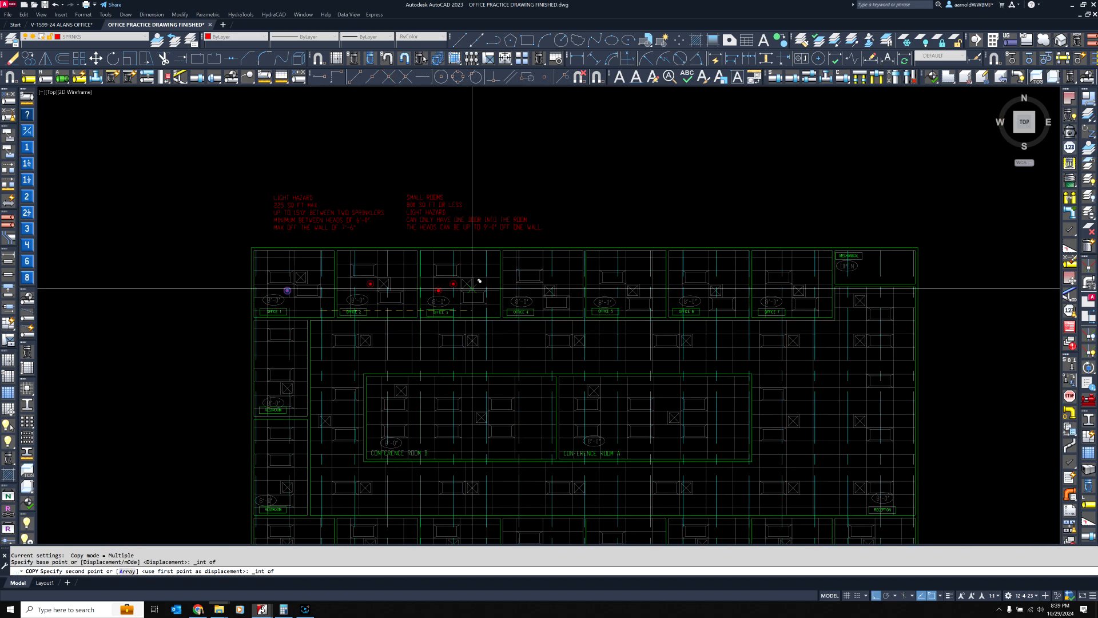
pyautogui.scroll(10, 775, 311)
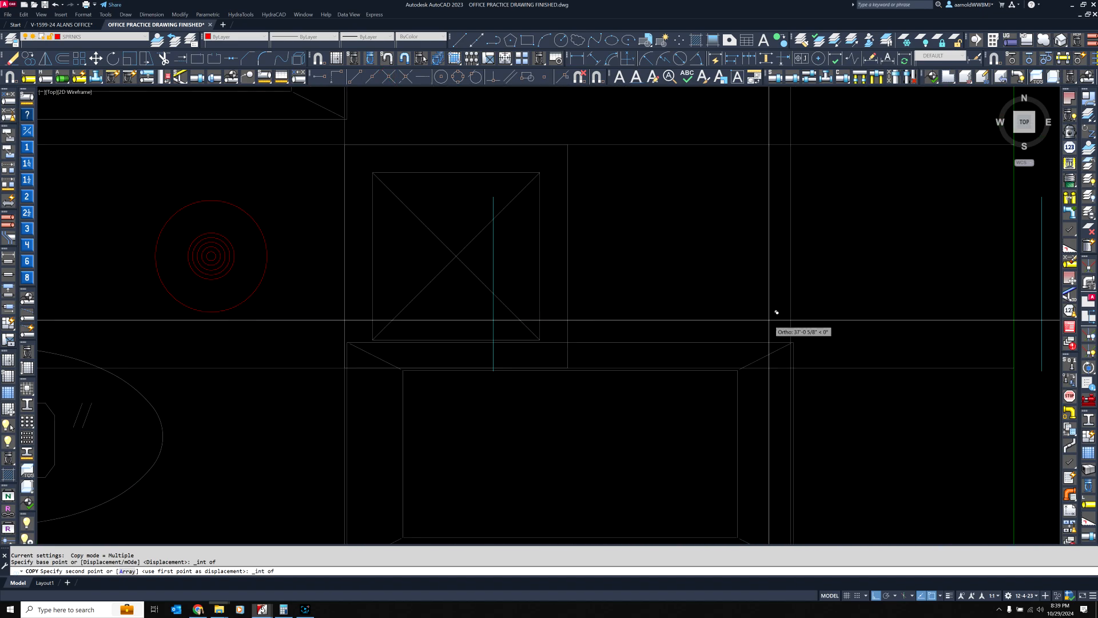
pyautogui.scroll(-4, 756, 374)
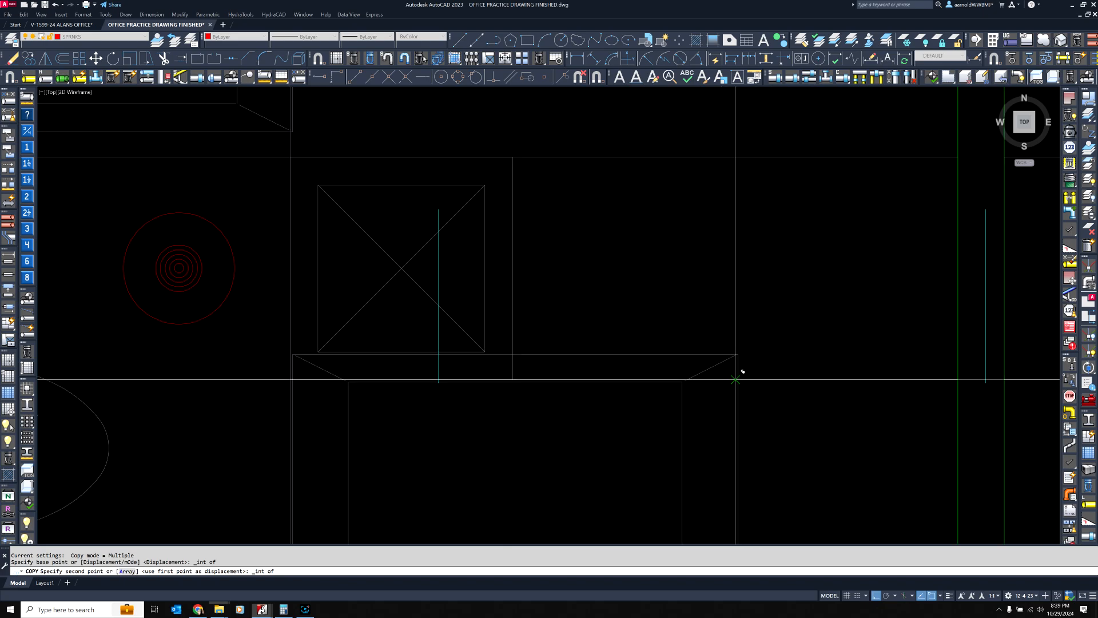
pyautogui.scroll(4, 738, 375)
pyautogui.click(742, 373)
pyautogui.scroll(-6, 749, 354)
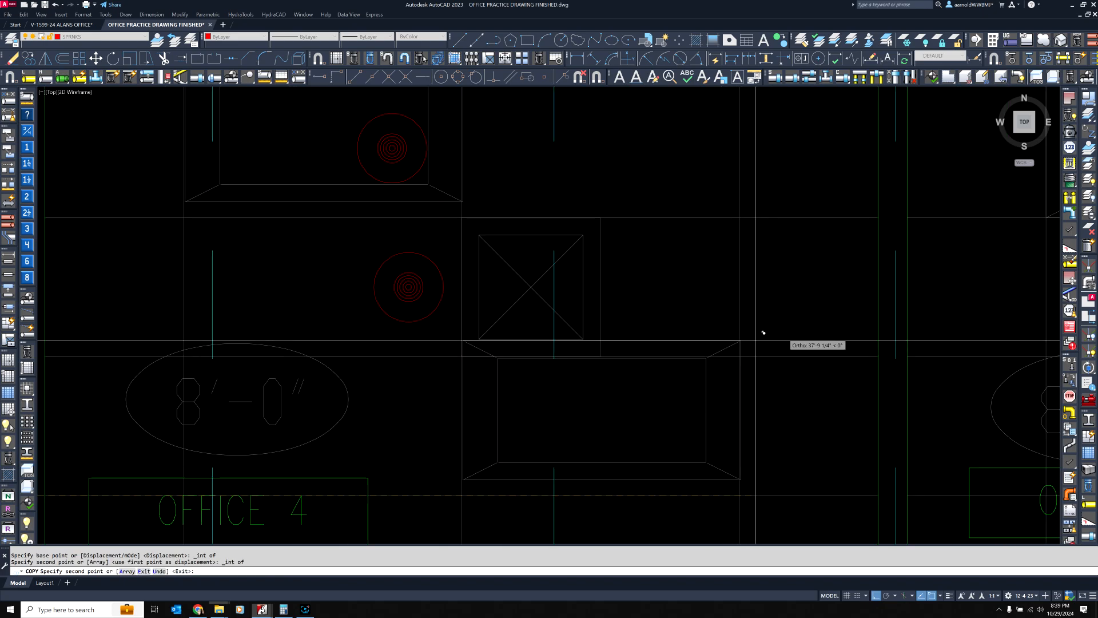
# Place another copy of Office 1's head in Office 4, using the lower grid intersection below the light fixture
pyautogui.moveTo(760, 331); pyautogui.dragTo(351, 287, button='middle')
pyautogui.scroll(-3, 674, 294)
pyautogui.scroll(-3, 607, 291)
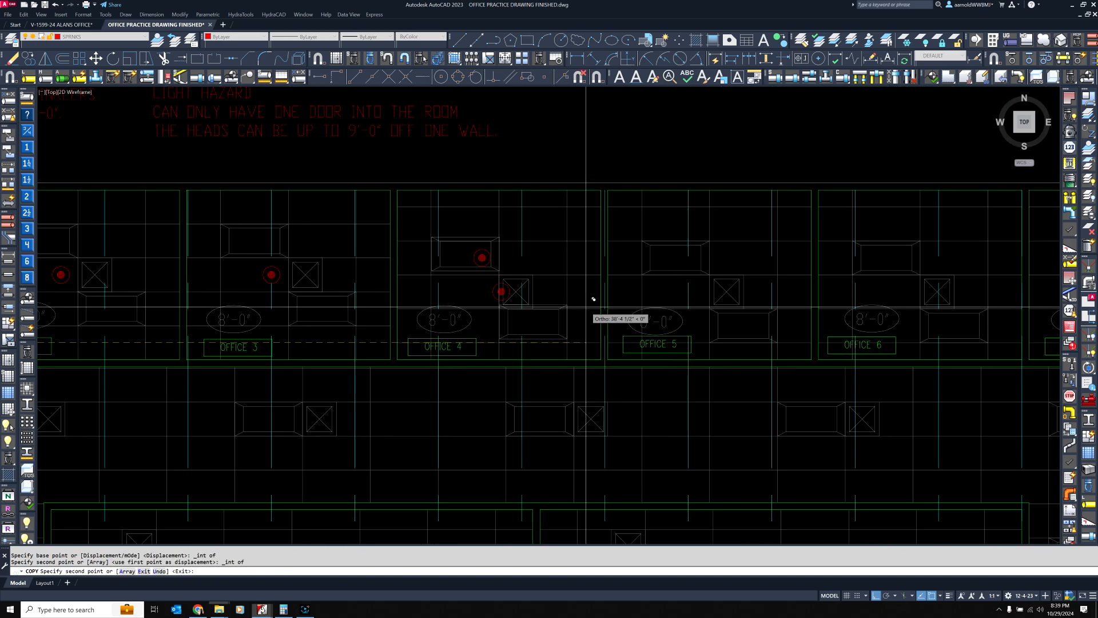
pyautogui.moveTo(566, 292); pyautogui.dragTo(706, 285, button='middle')
pyautogui.scroll(-3, 737, 277)
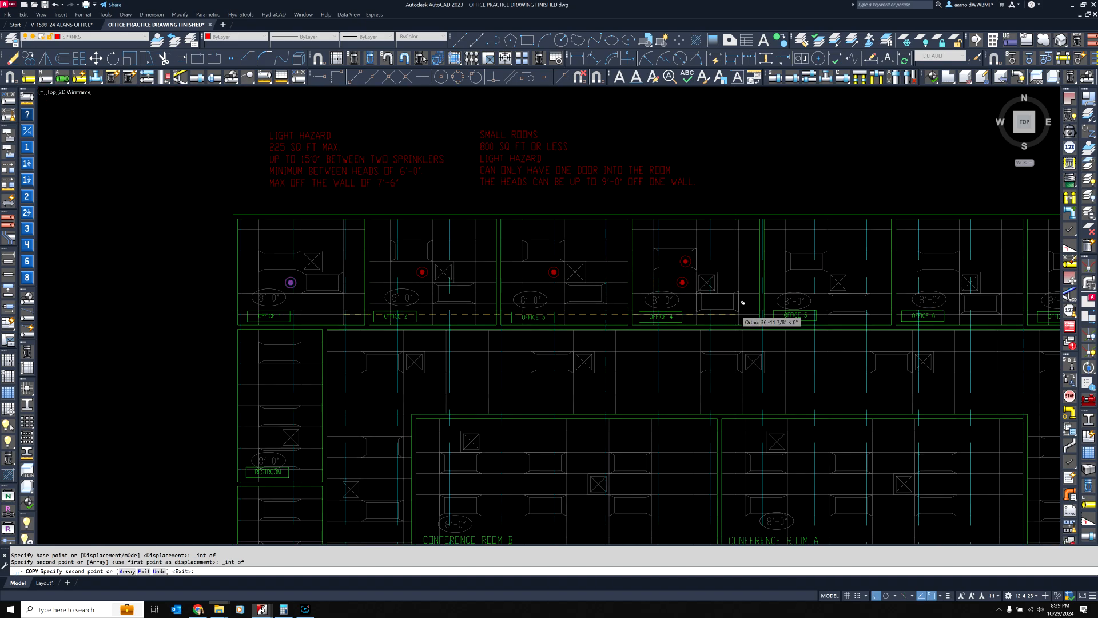
pyautogui.scroll(10, 741, 300)
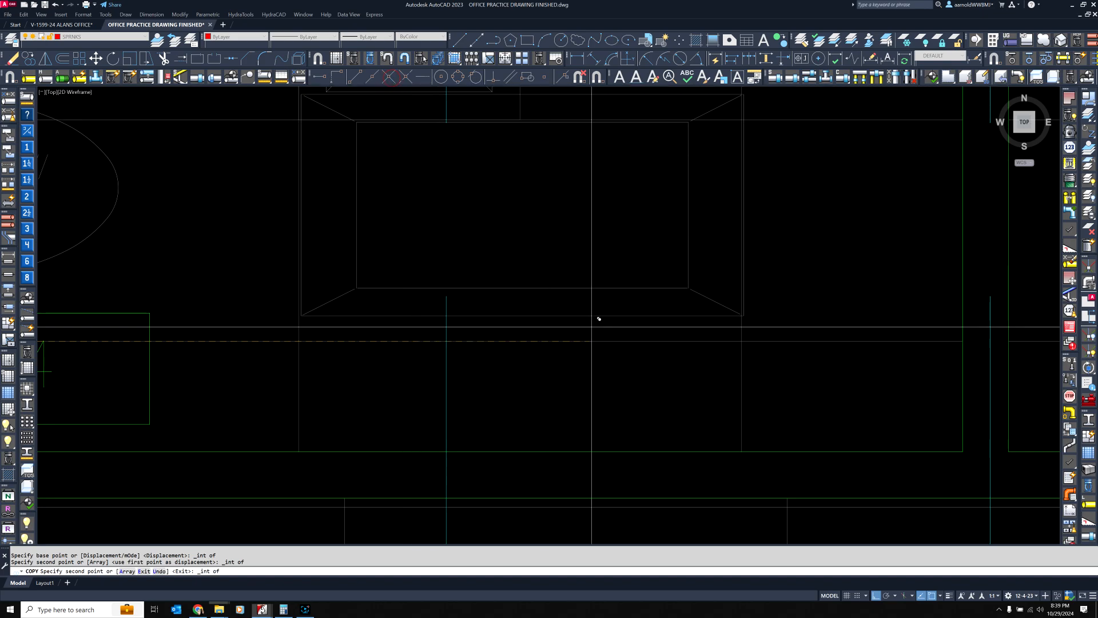
pyautogui.click(742, 327)
pyautogui.scroll(-6, 618, 315)
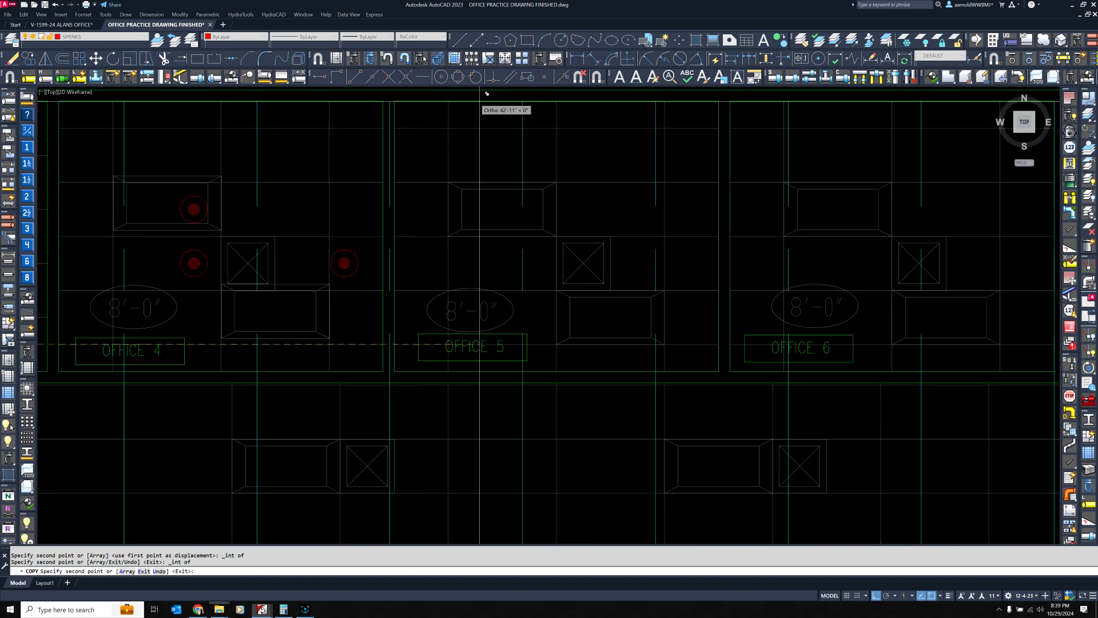
# Place a further copy of the head in Office 5 at the grid intersection matching the base point
pyautogui.click(390, 79)
pyautogui.scroll(4, 677, 375)
pyautogui.scroll(6, 667, 305)
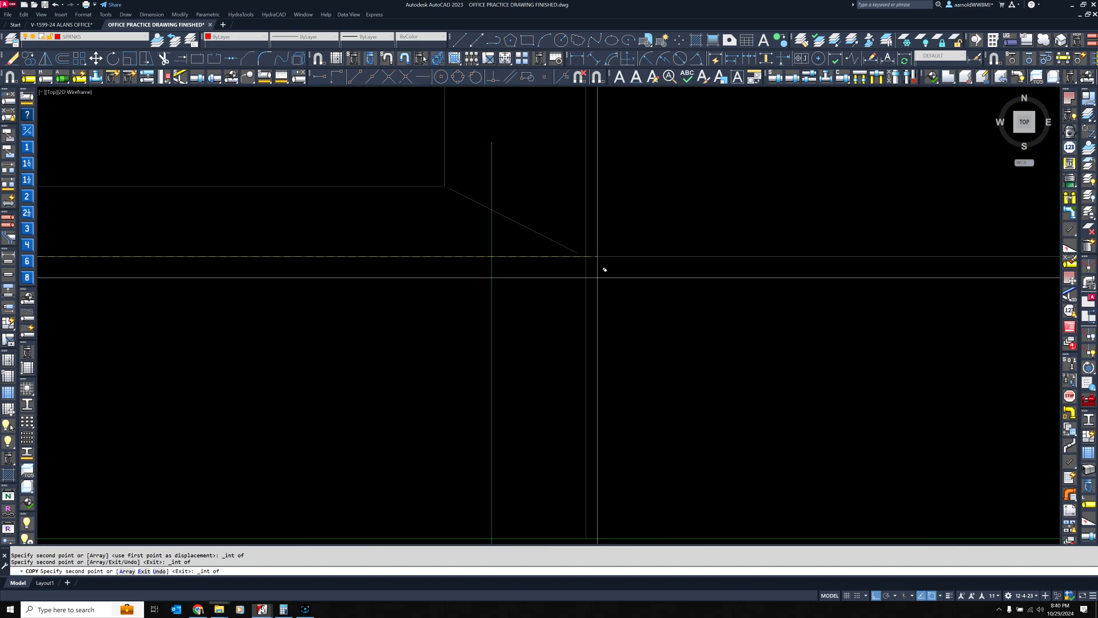
pyautogui.scroll(2, 605, 269)
pyautogui.click(587, 246)
pyautogui.scroll(-8, 618, 289)
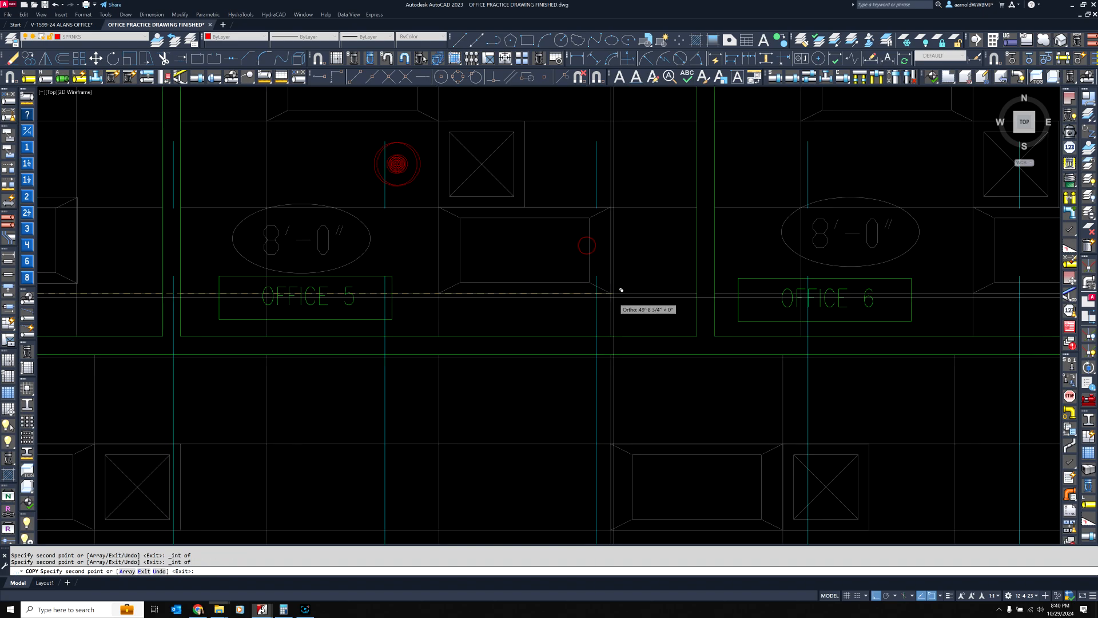
# Copy Office 5's sprinkler head from the grid intersection to its upper right onto the matching intersection in Office 6
pyautogui.scroll(3, 562, 246)
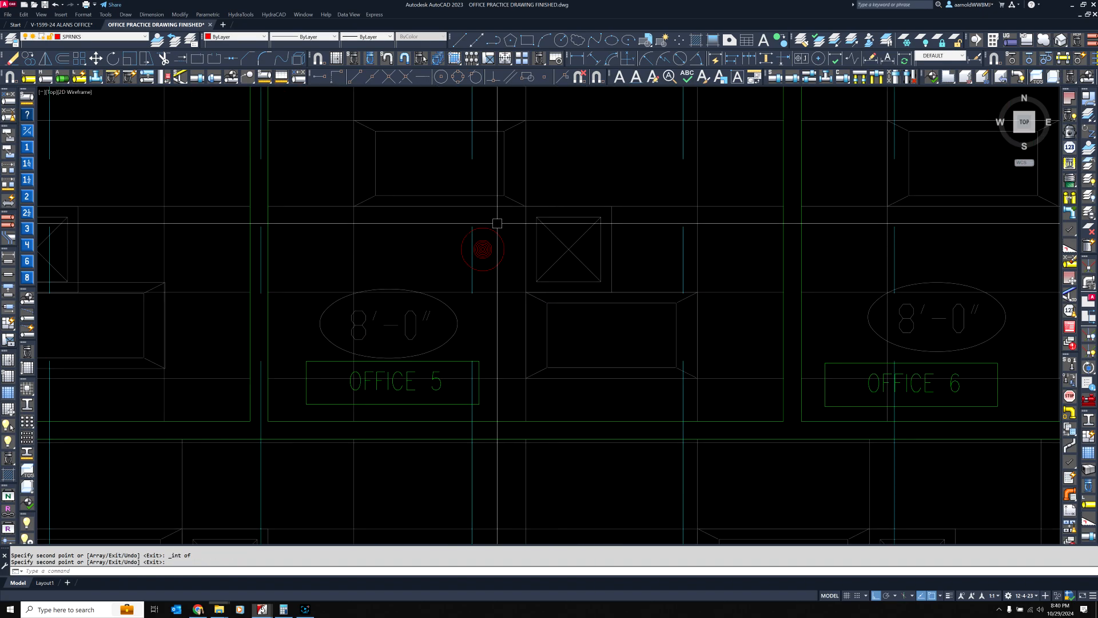
pyautogui.press('Return')
pyautogui.press('Return')
pyautogui.click(495, 232)
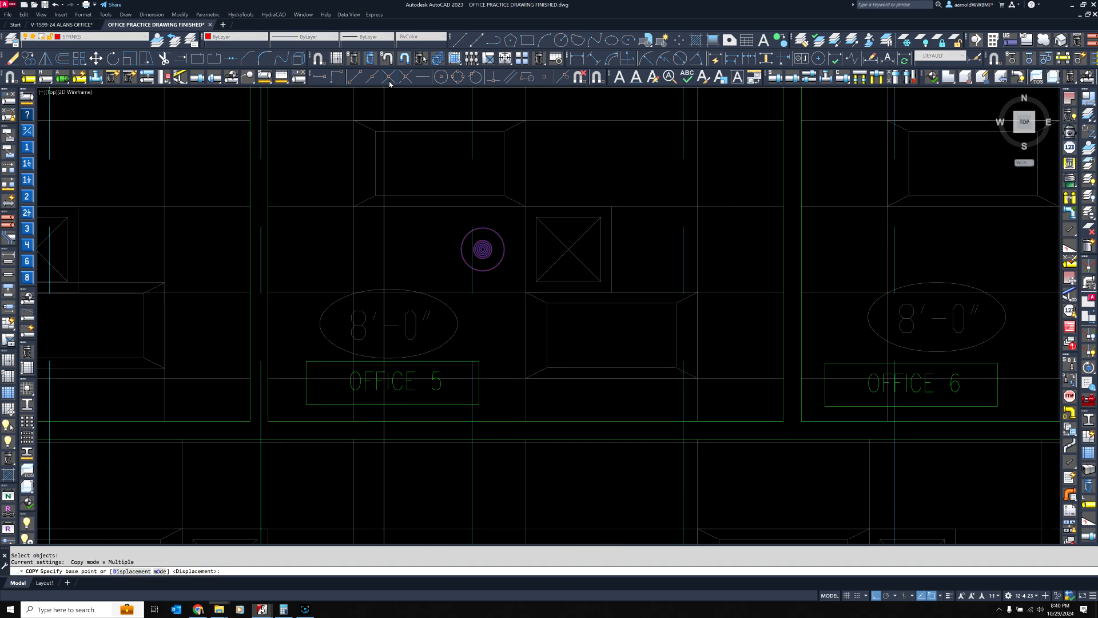
pyautogui.click(697, 120)
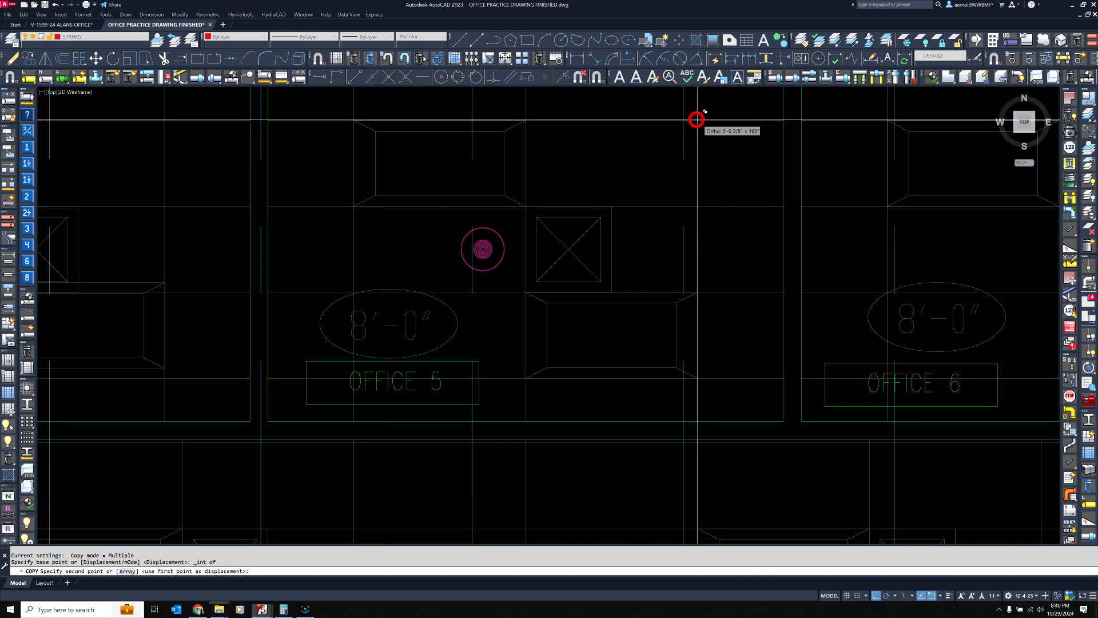
pyautogui.moveTo(742, 125); pyautogui.dragTo(265, 218, button='middle')
pyautogui.moveTo(599, 195); pyautogui.dragTo(375, 225, button='middle')
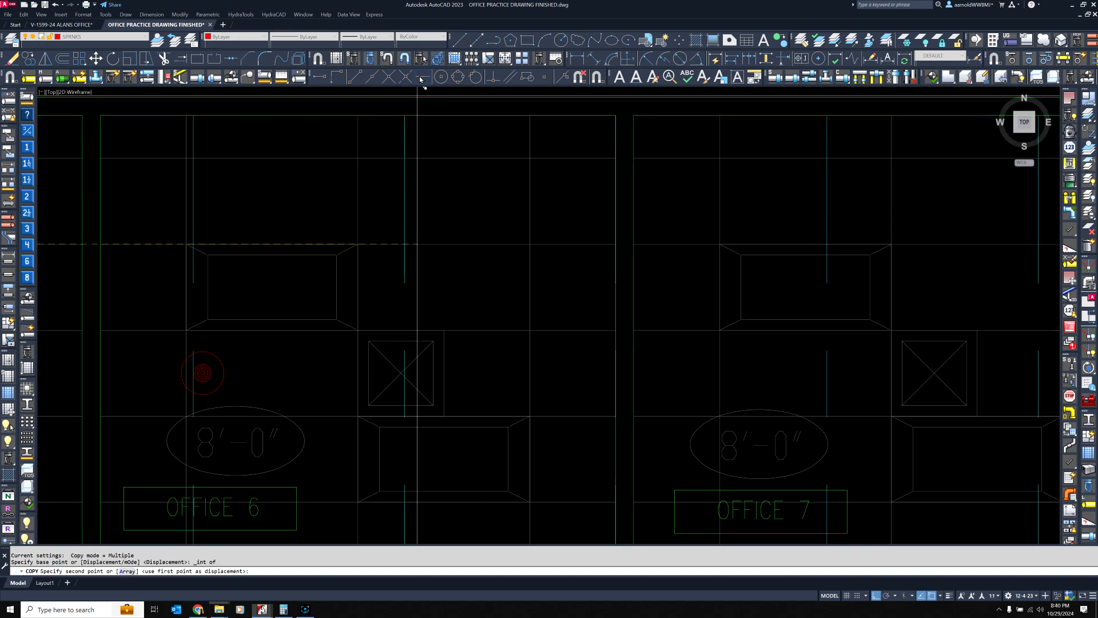
pyautogui.click(530, 244)
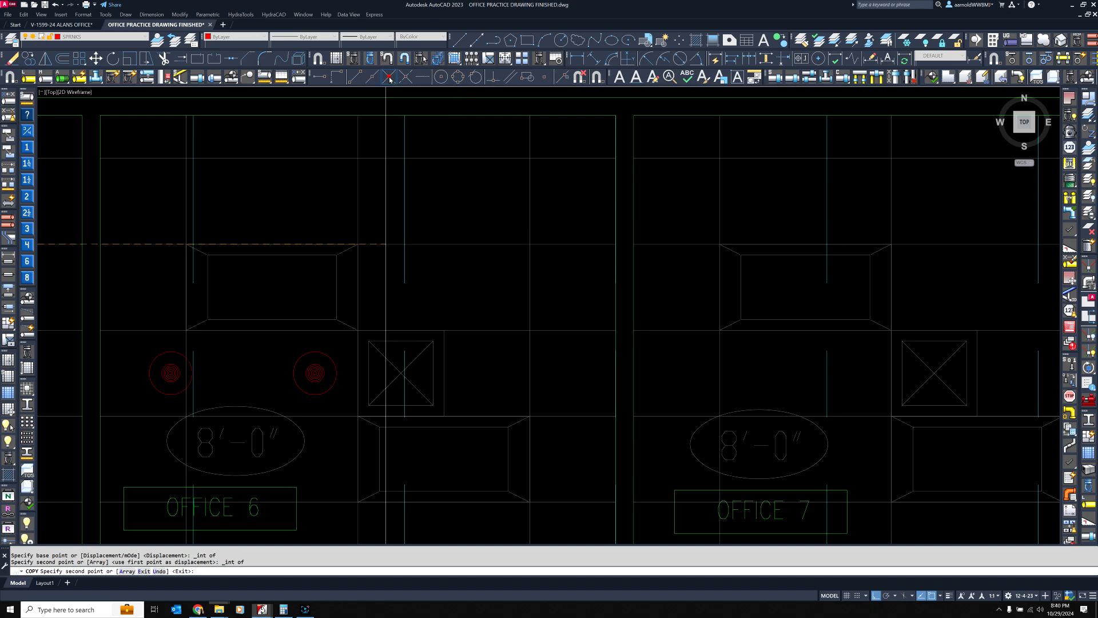
# Place another copy of the head in Office 7 at the matching ceiling grid intersection and finish copying
pyautogui.click(388, 78)
pyautogui.moveTo(741, 227); pyautogui.dragTo(382, 207, button='middle')
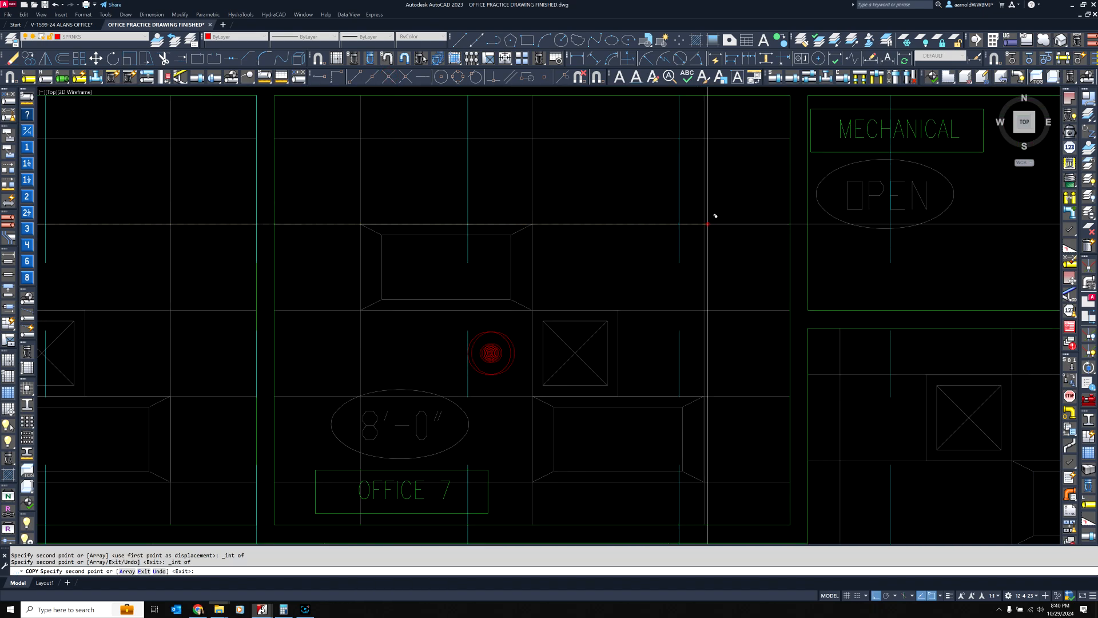
pyautogui.moveTo(703, 184); pyautogui.dragTo(547, 187, button='middle')
pyautogui.scroll(-3, 577, 219)
pyautogui.press('Return')
pyautogui.scroll(2, 597, 189)
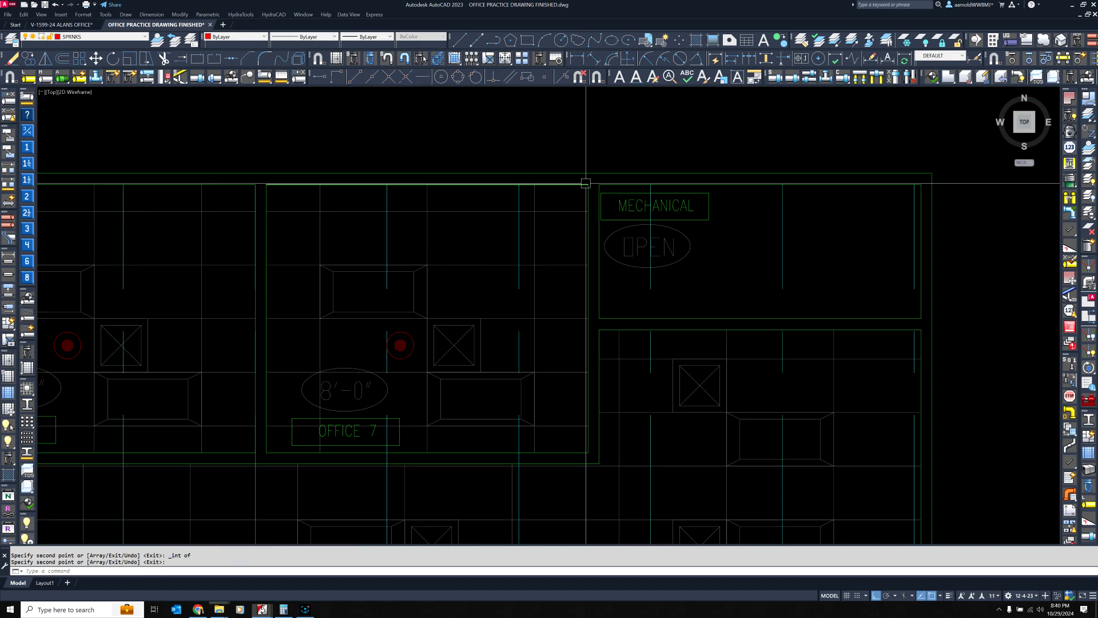
# Erase the extra sprinkler head on Office 4's upper light fixture and review the heads in the upper row of offices
pyautogui.scroll(-3, 585, 183)
pyautogui.moveTo(572, 169)
pyautogui.mouseDown(button='middle')
pyautogui.moveTo(535, 184)
pyautogui.moveTo(724, 173)
pyautogui.mouseUp(button='middle')
pyautogui.click(469, 238)
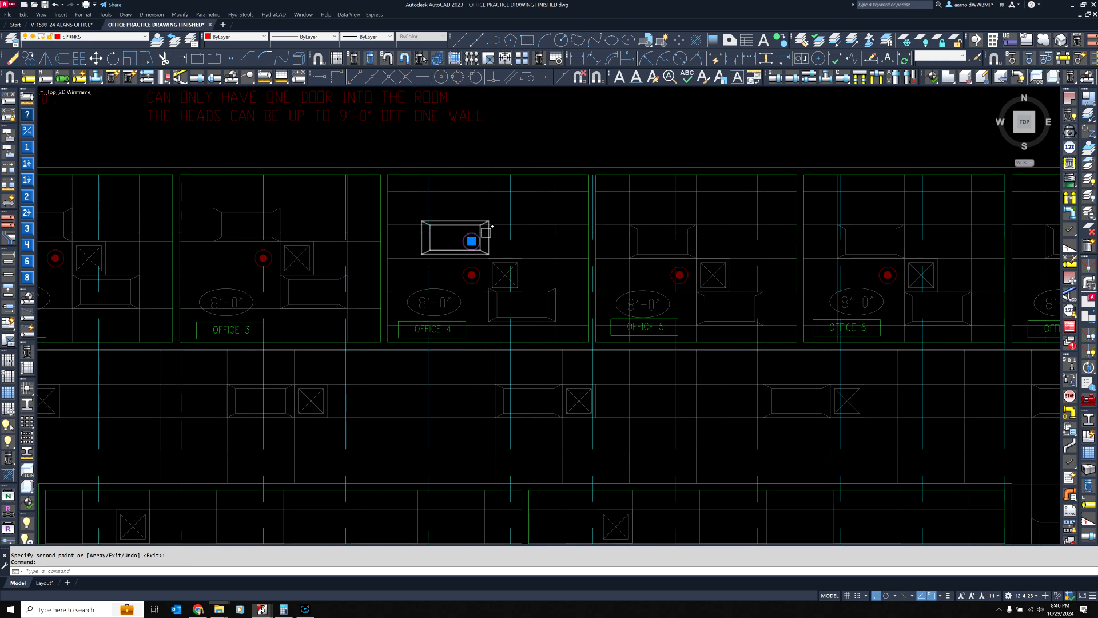
pyautogui.moveTo(287, 236); pyautogui.dragTo(526, 230, button='middle')
pyautogui.moveTo(396, 227); pyautogui.dragTo(599, 224, button='middle')
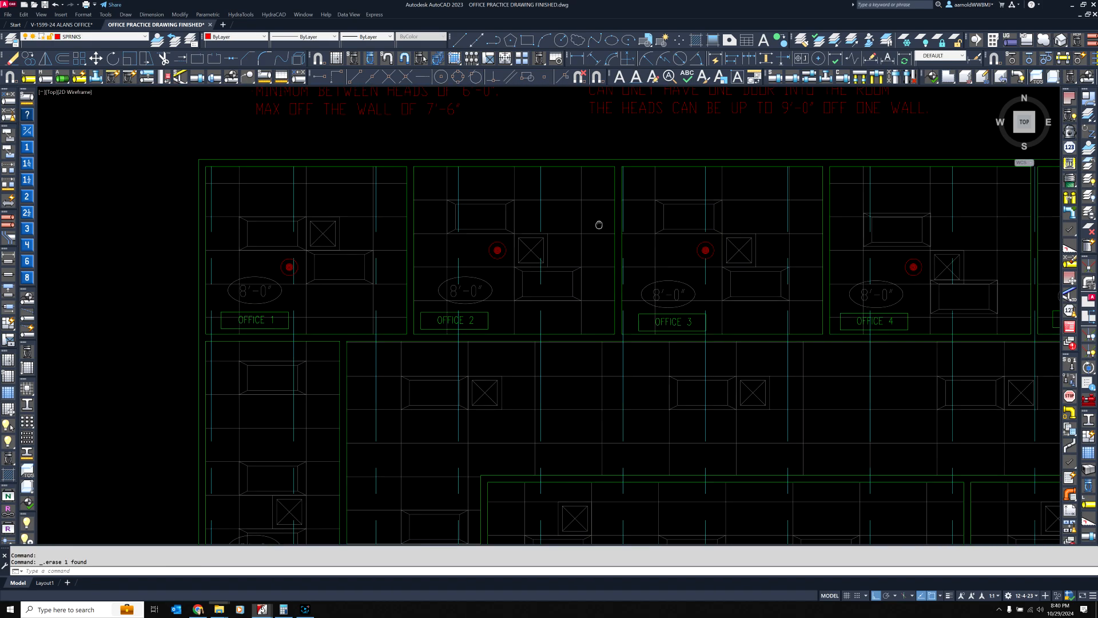
pyautogui.scroll(-10, 491, 238)
pyautogui.scroll(12, 503, 241)
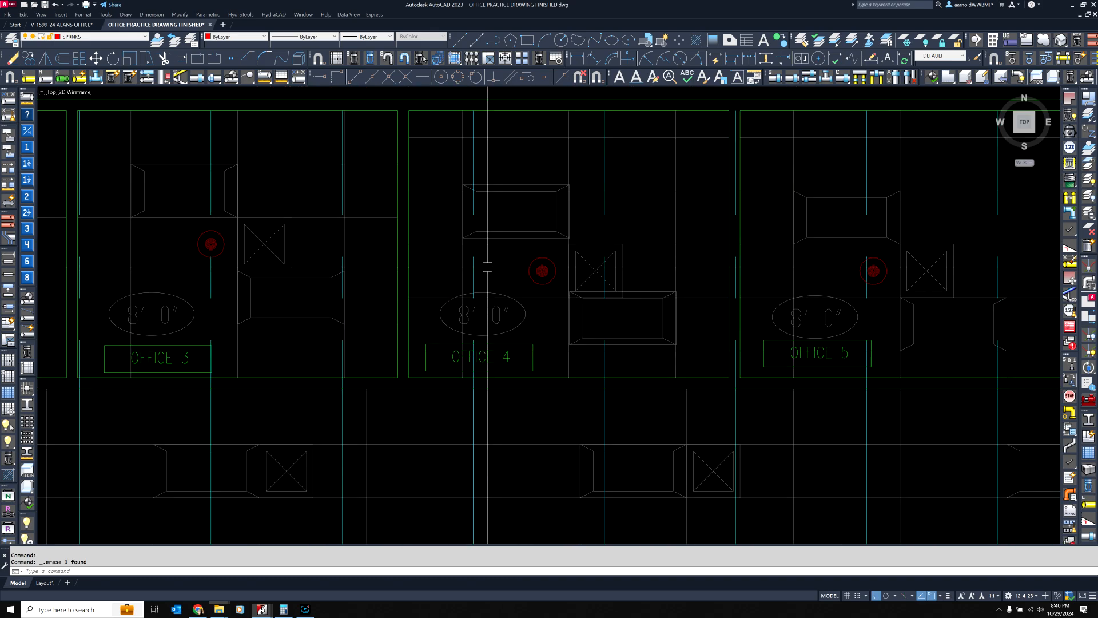
# Move Office 4's two light fixtures together so the upper fixture's upper-right corner lands on the nearby ceiling grid intersection
pyautogui.moveTo(628, 226); pyautogui.dragTo(532, 213, button='middle')
pyautogui.scroll(2, 464, 215)
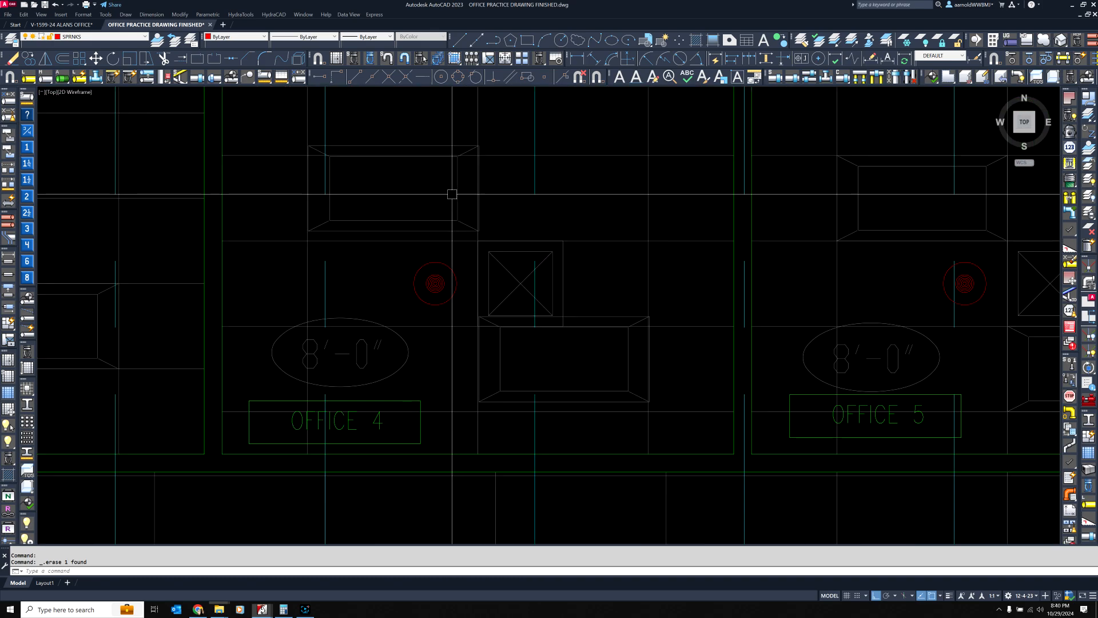
pyautogui.click(456, 194)
pyautogui.click(598, 305)
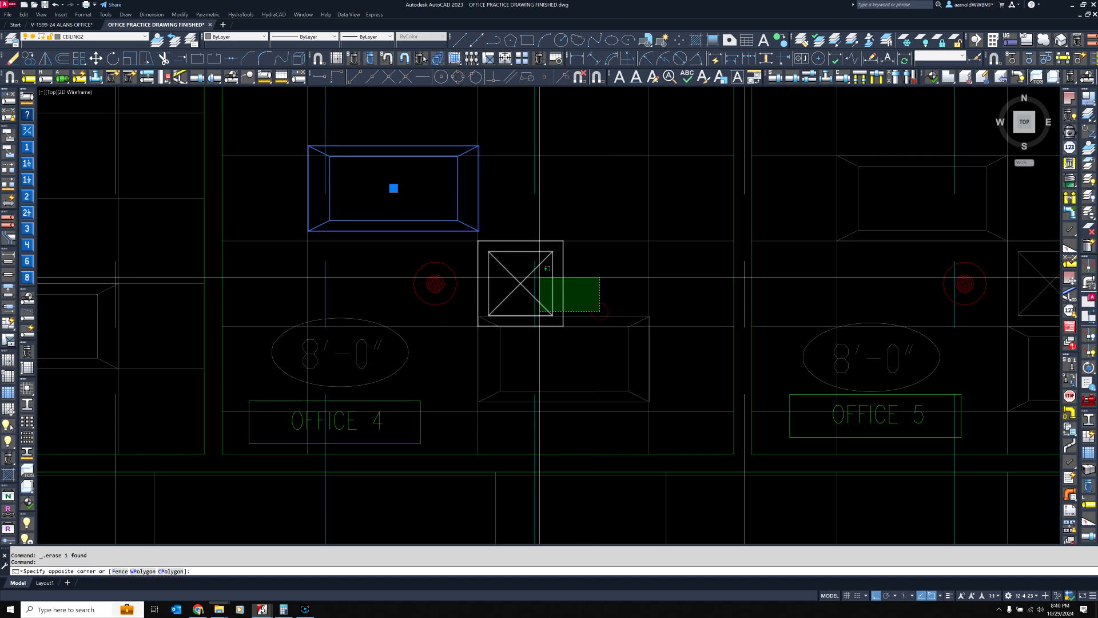
pyautogui.click(580, 313)
pyautogui.scroll(3, 324, 135)
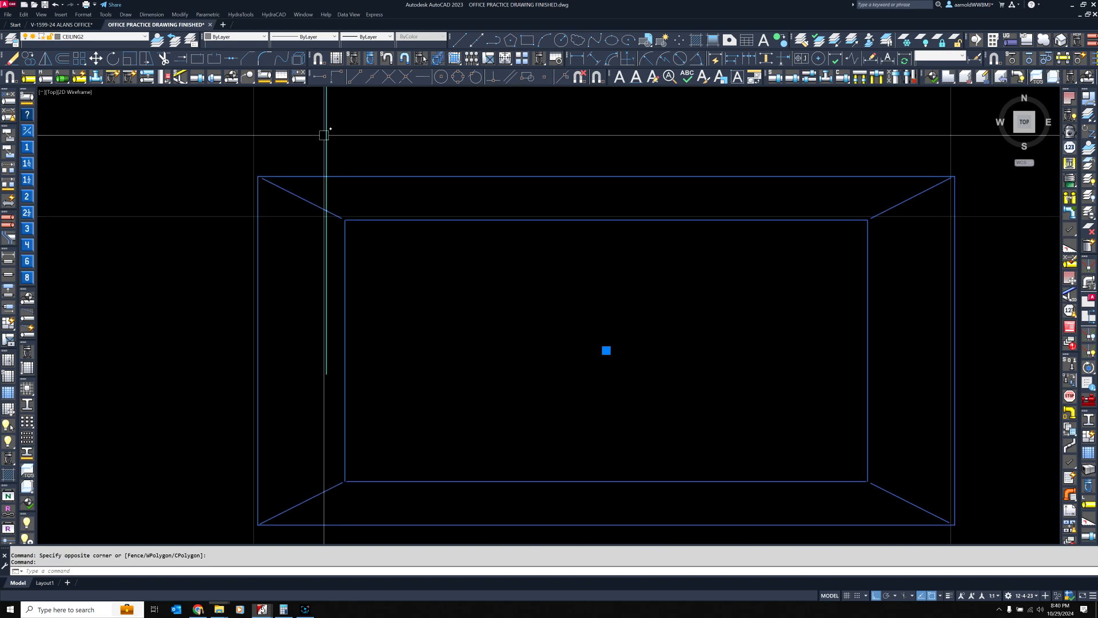
pyautogui.moveTo(678, 233); pyautogui.dragTo(466, 189, button='middle')
pyautogui.scroll(-2, 466, 190)
pyautogui.scroll(4, 577, 178)
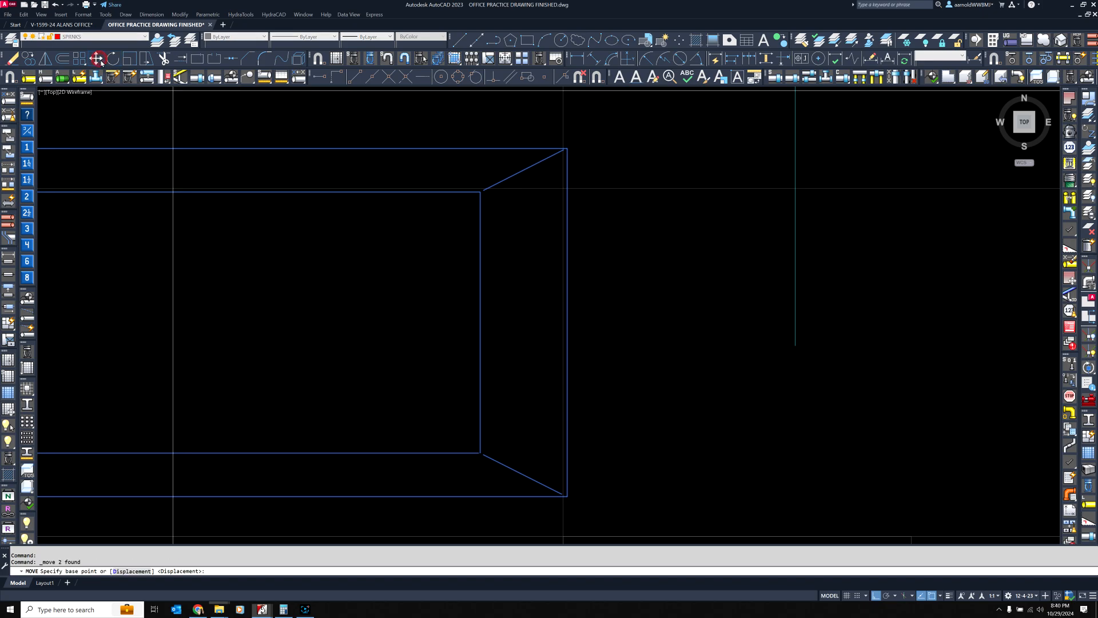
pyautogui.scroll(4, 584, 297)
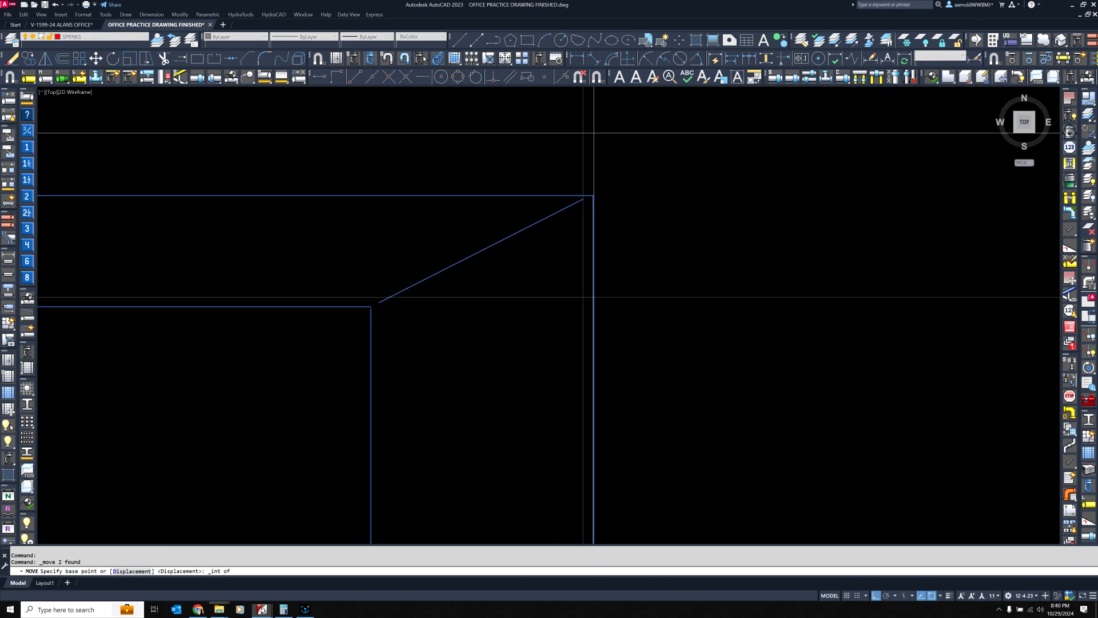
pyautogui.click(594, 200)
pyautogui.click(389, 77)
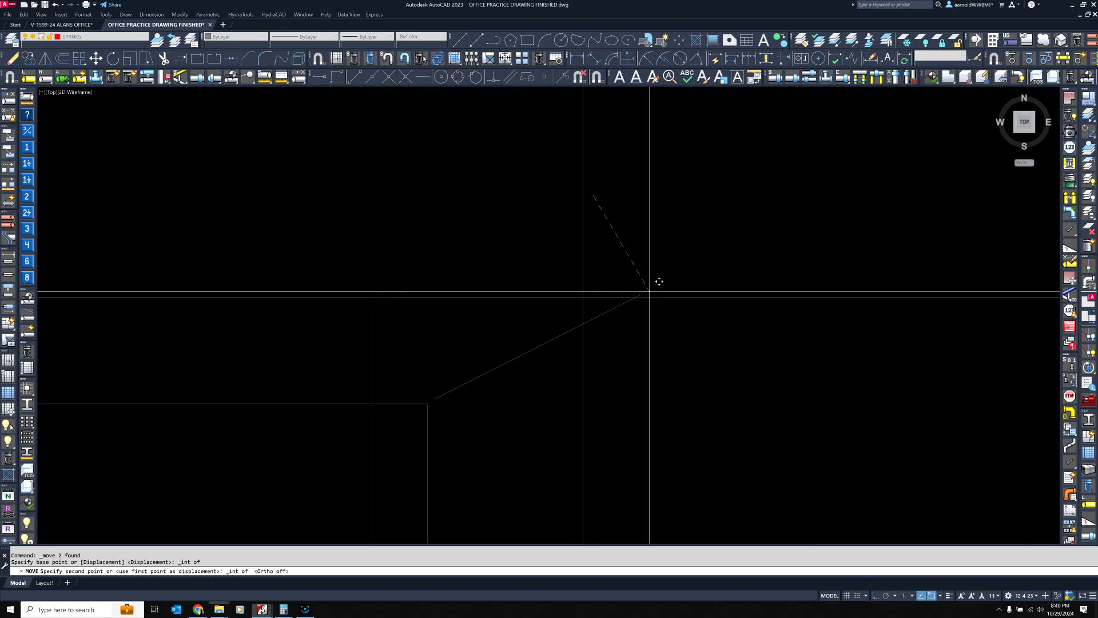
pyautogui.click(582, 295)
pyautogui.scroll(-5, 561, 242)
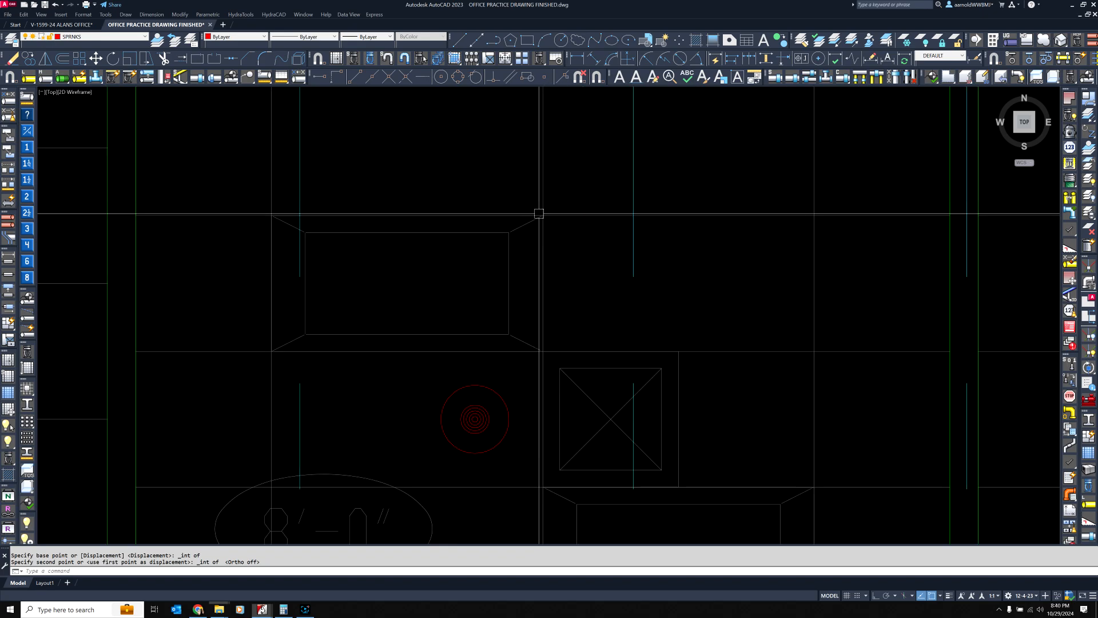
# Examine how Office 4's light fixtures line up with the ceiling grid and review the head layout across the whole floor plan
pyautogui.moveTo(712, 481); pyautogui.dragTo(630, 316, button='middle')
pyautogui.scroll(-3, 631, 316)
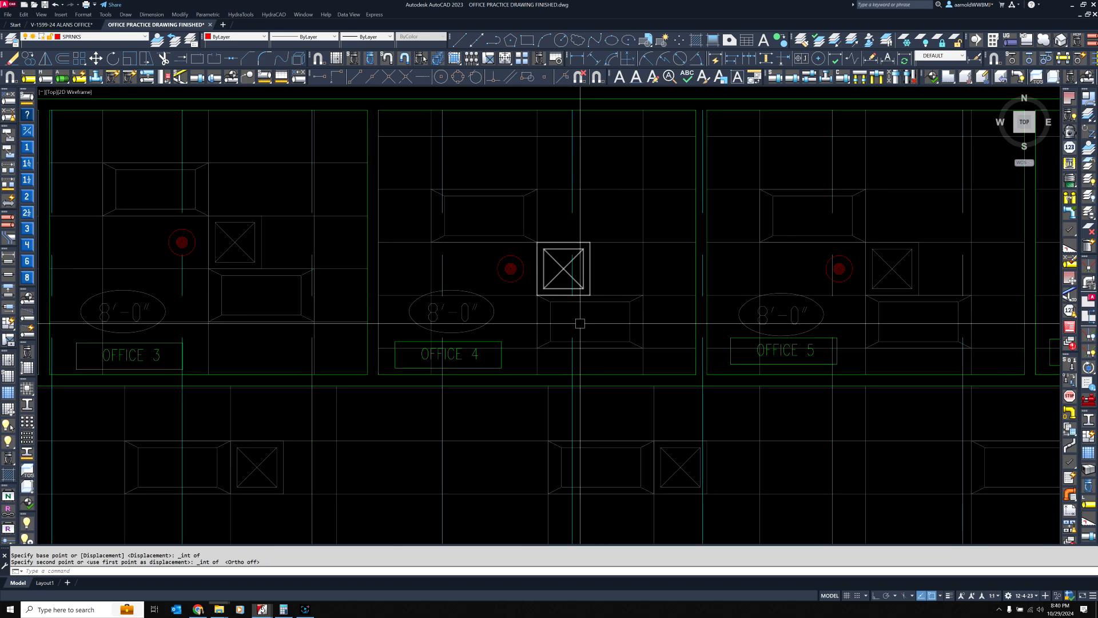
pyautogui.scroll(11, 420, 174)
pyautogui.moveTo(552, 300); pyautogui.dragTo(549, 326, button='middle')
pyautogui.moveTo(345, 235); pyautogui.dragTo(751, 279, button='middle')
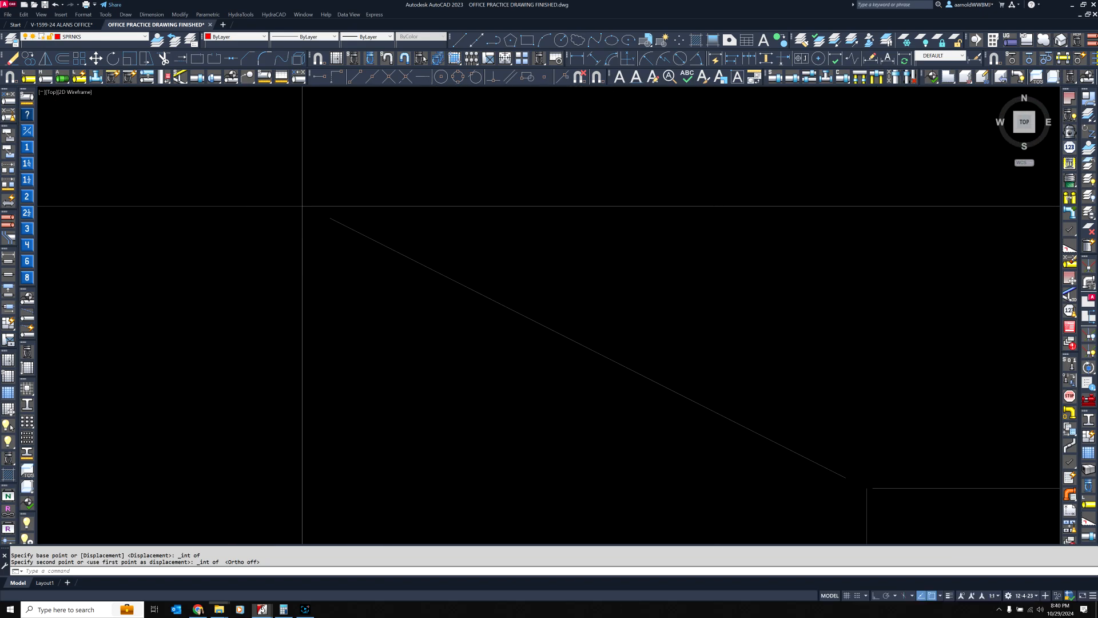
pyautogui.scroll(6, 313, 204)
pyautogui.click(343, 175)
pyautogui.click(211, 246)
pyautogui.press('Escape')
pyautogui.scroll(-10, 415, 229)
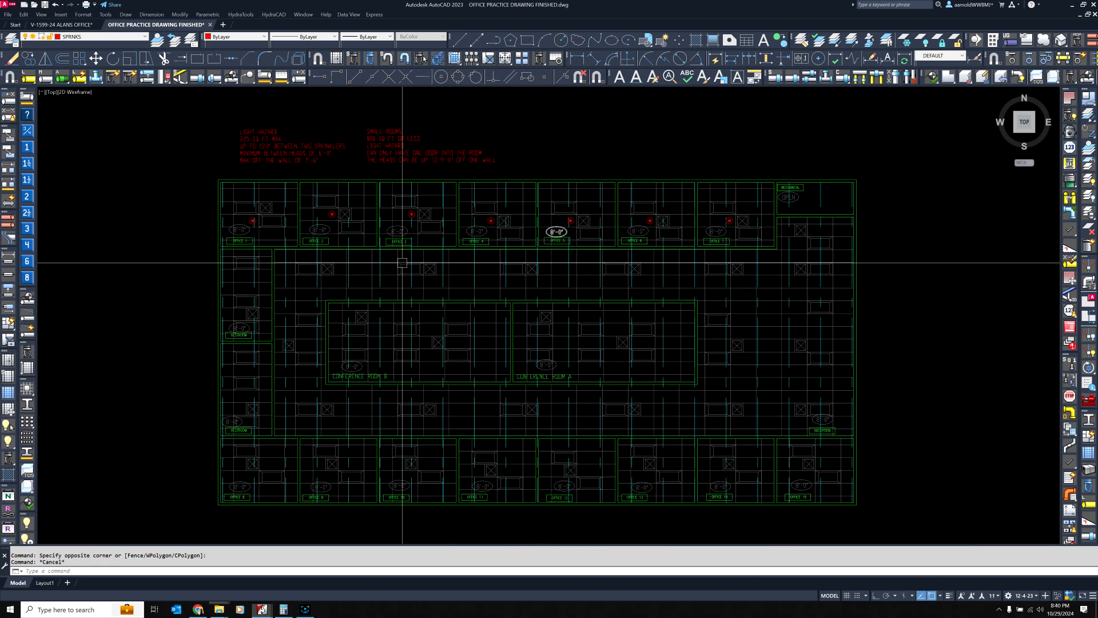
pyautogui.moveTo(302, 215); pyautogui.dragTo(319, 160, button='middle')
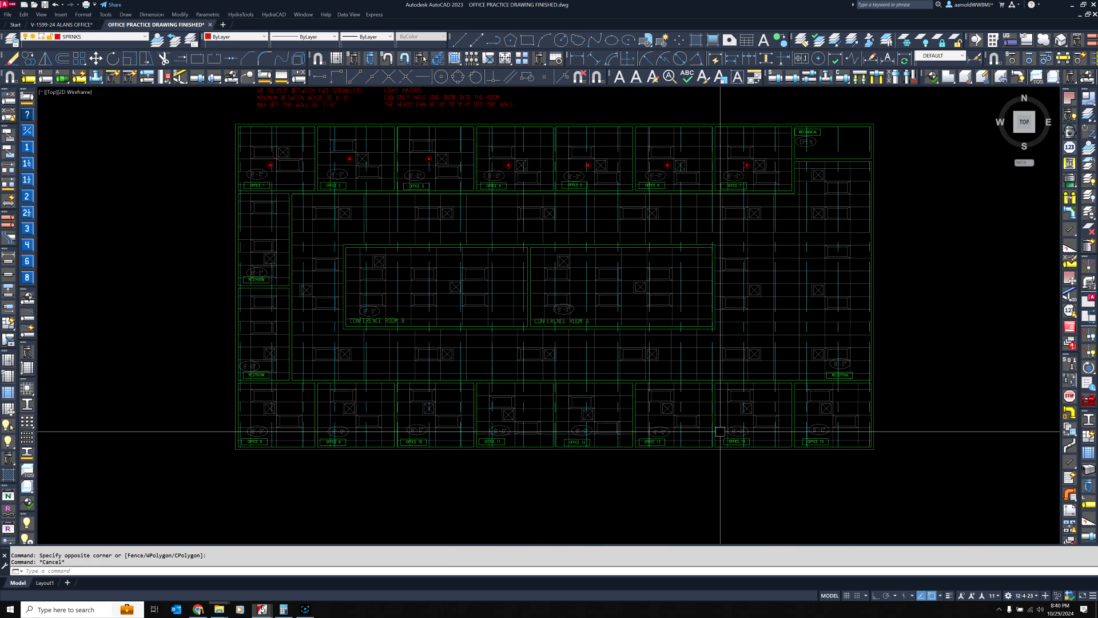
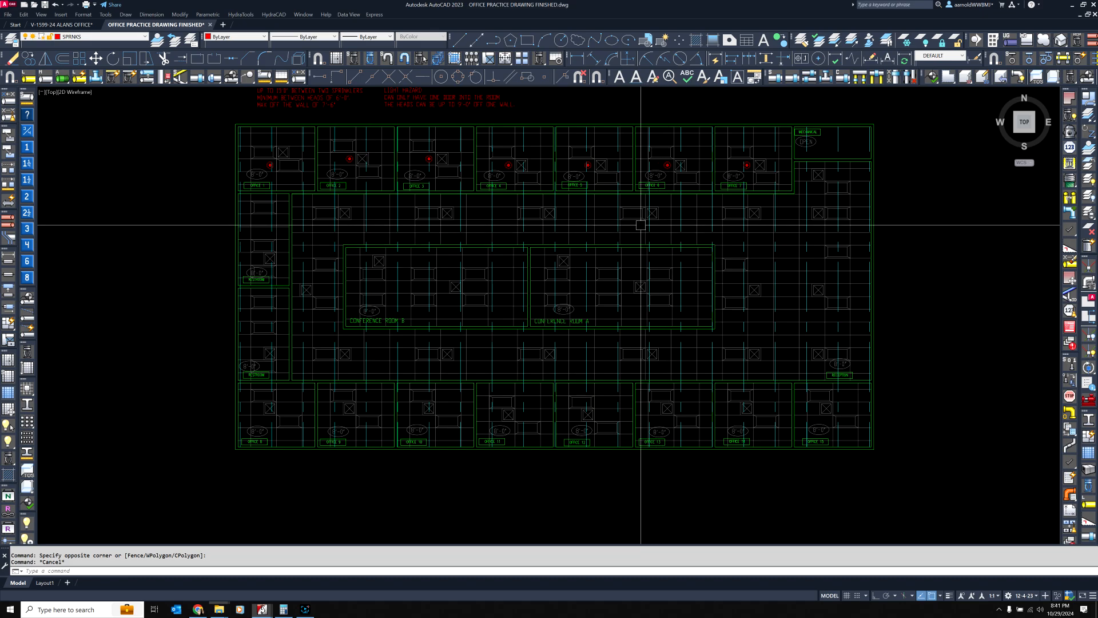
pyautogui.moveTo(660, 187)
pyautogui.mouseDown(button='middle')
pyautogui.moveTo(698, 269)
pyautogui.moveTo(650, 226)
pyautogui.mouseUp(button='middle')
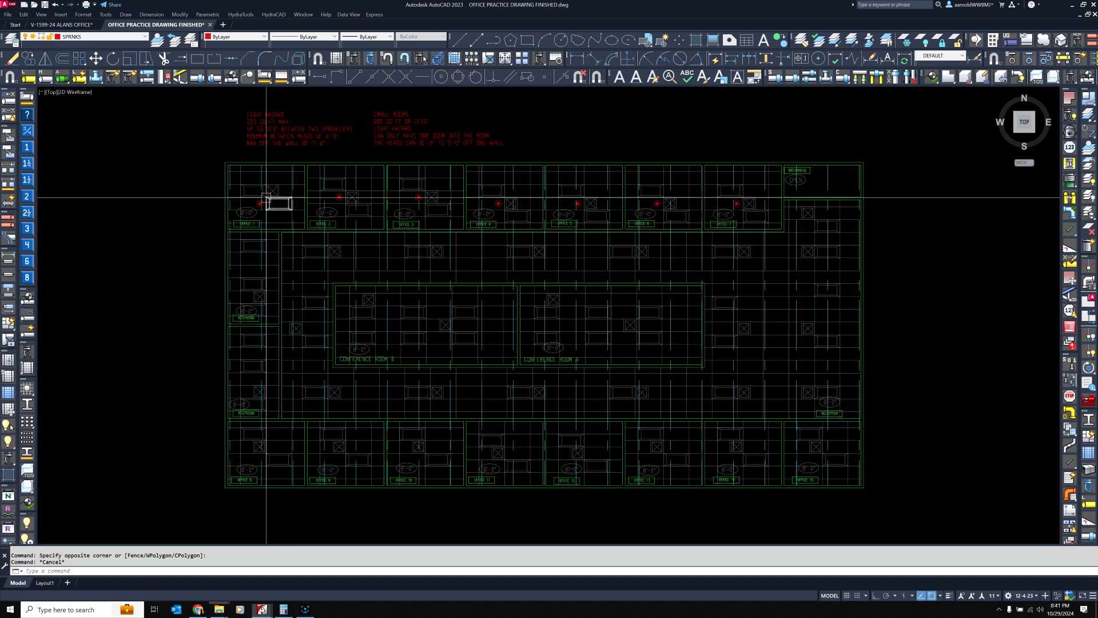
pyautogui.scroll(5, 266, 198)
pyautogui.moveTo(356, 162); pyautogui.dragTo(336, 184, button='middle')
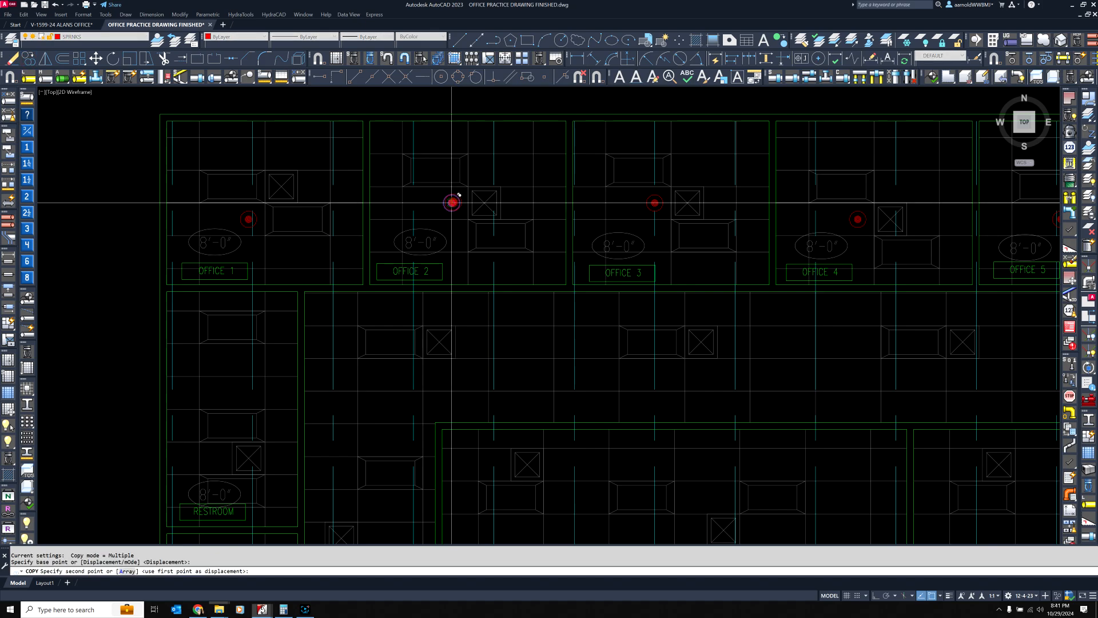
pyautogui.scroll(-2, 452, 203)
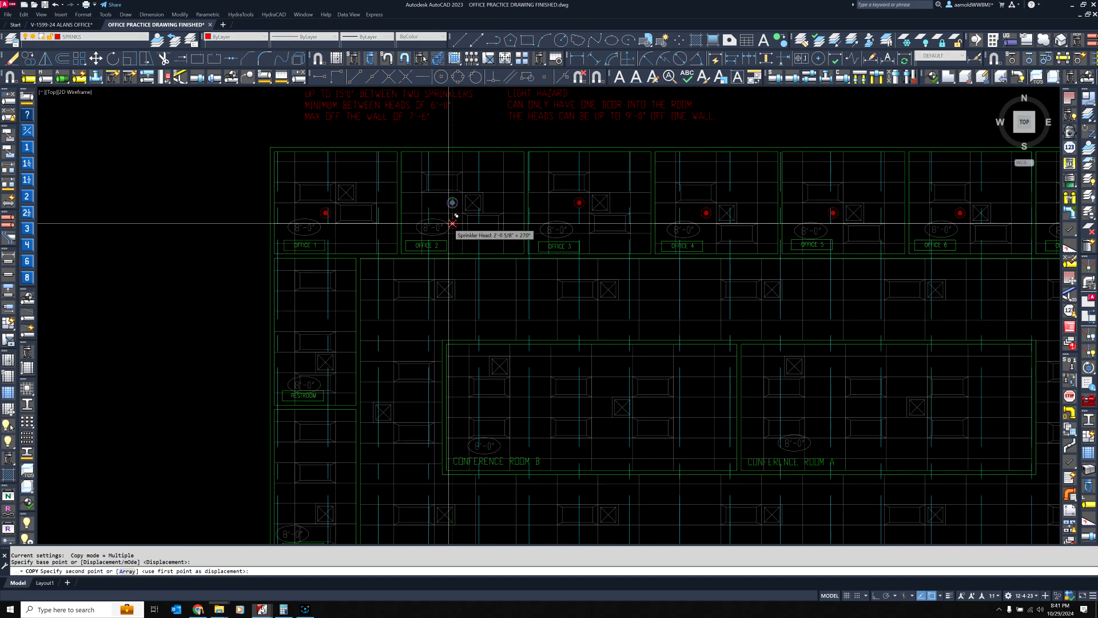
pyautogui.press('Escape')
pyautogui.press('Escape')
# Dimension Office 1's depth and width between its inner walls
pyautogui.scroll(4, 429, 225)
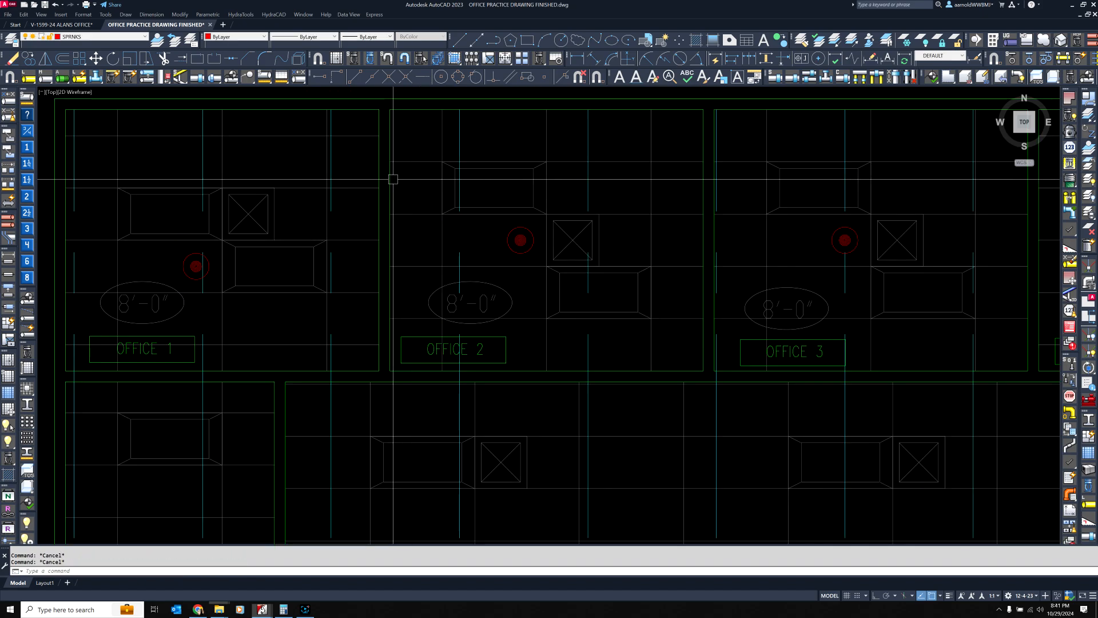
pyautogui.moveTo(366, 186); pyautogui.dragTo(513, 210, button='middle')
pyautogui.moveTo(551, 150); pyautogui.dragTo(543, 189, button='middle')
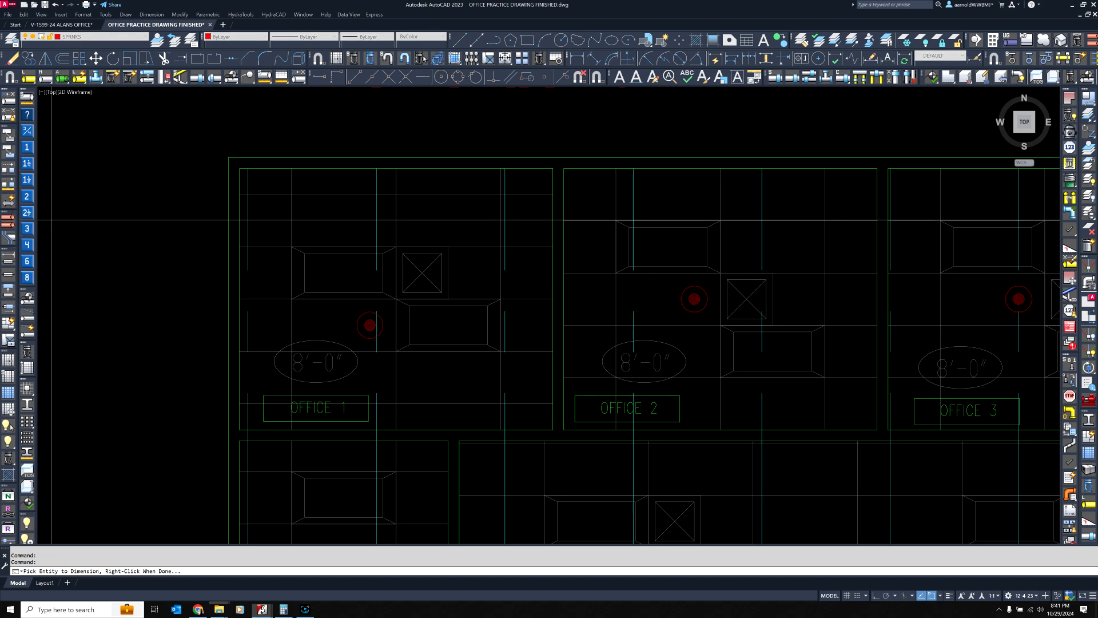
pyautogui.click(528, 167)
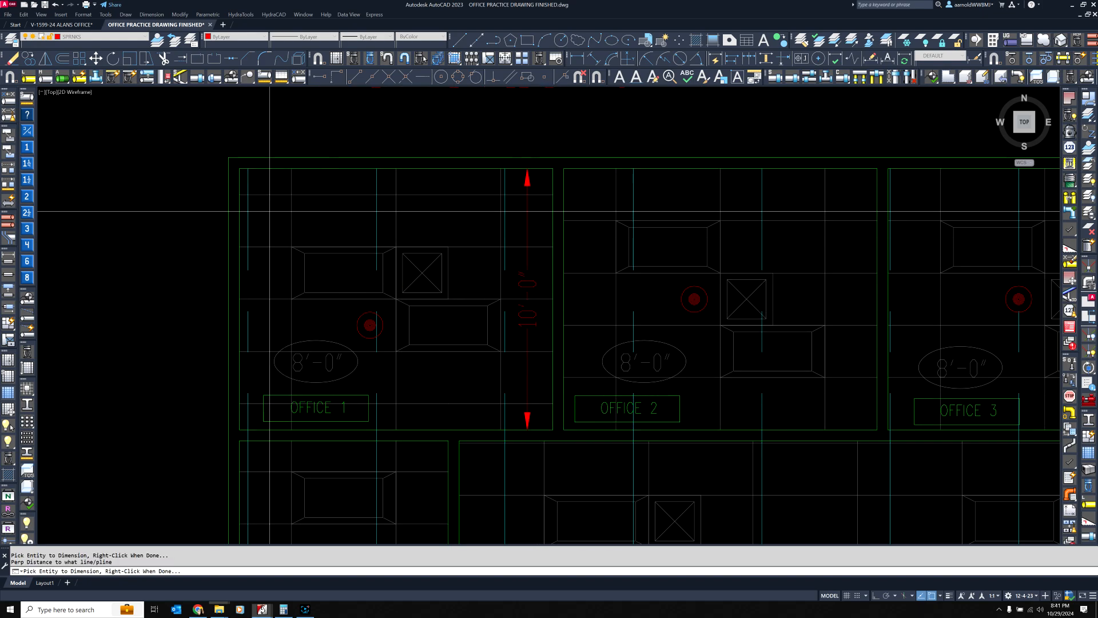
pyautogui.click(551, 216)
pyautogui.click(552, 215)
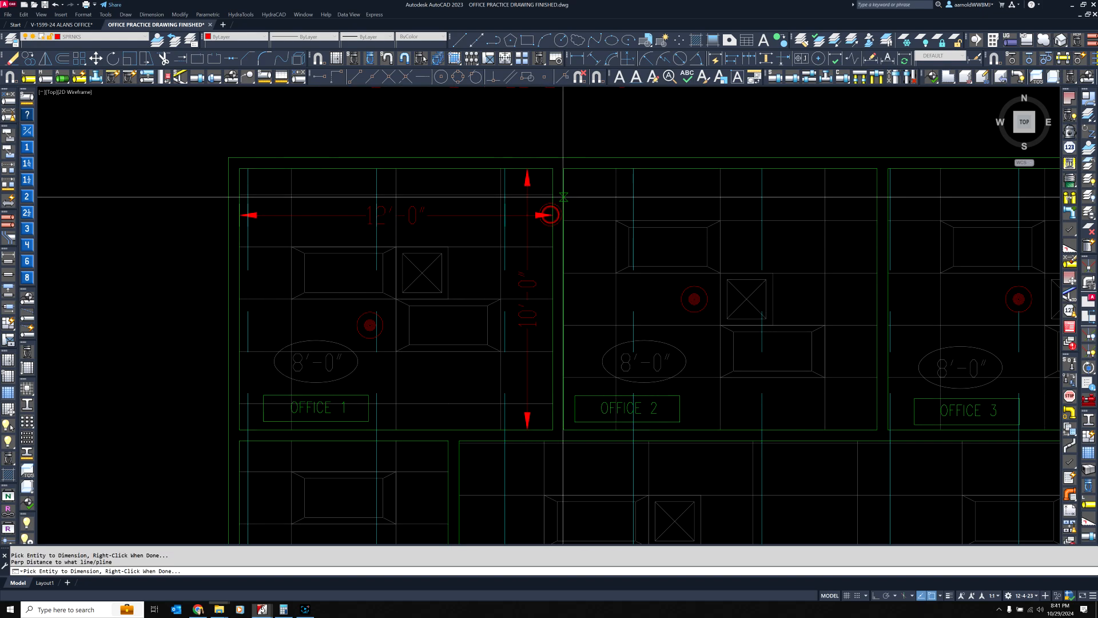
# Dimension Office 2's width and depth between its inner walls and finish dimensioning
pyautogui.click(564, 195)
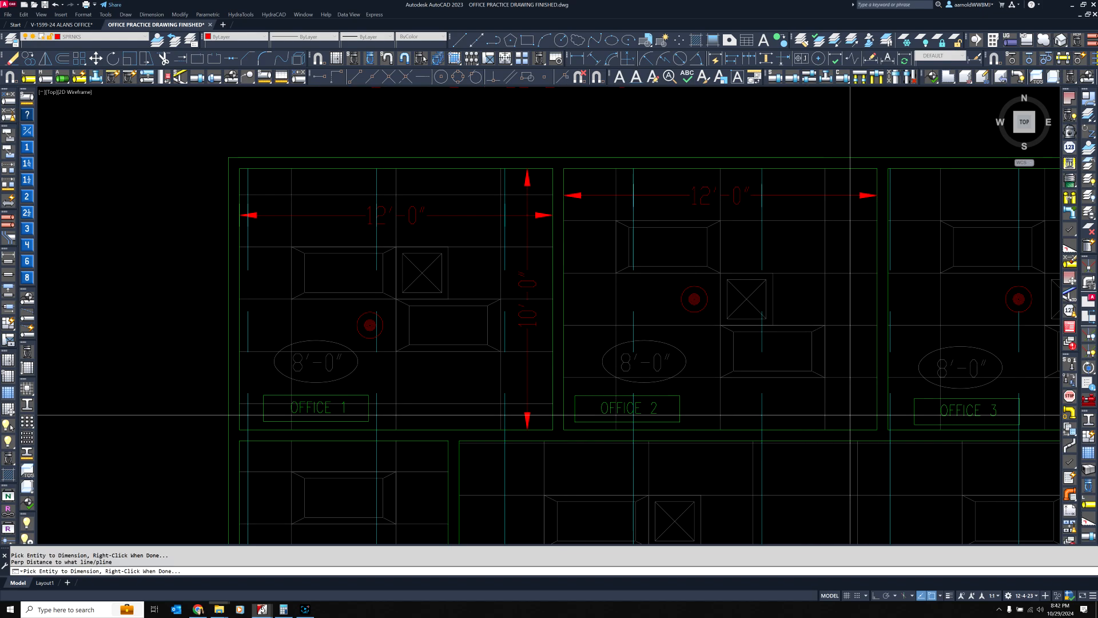
pyautogui.click(852, 422)
pyautogui.click(857, 169)
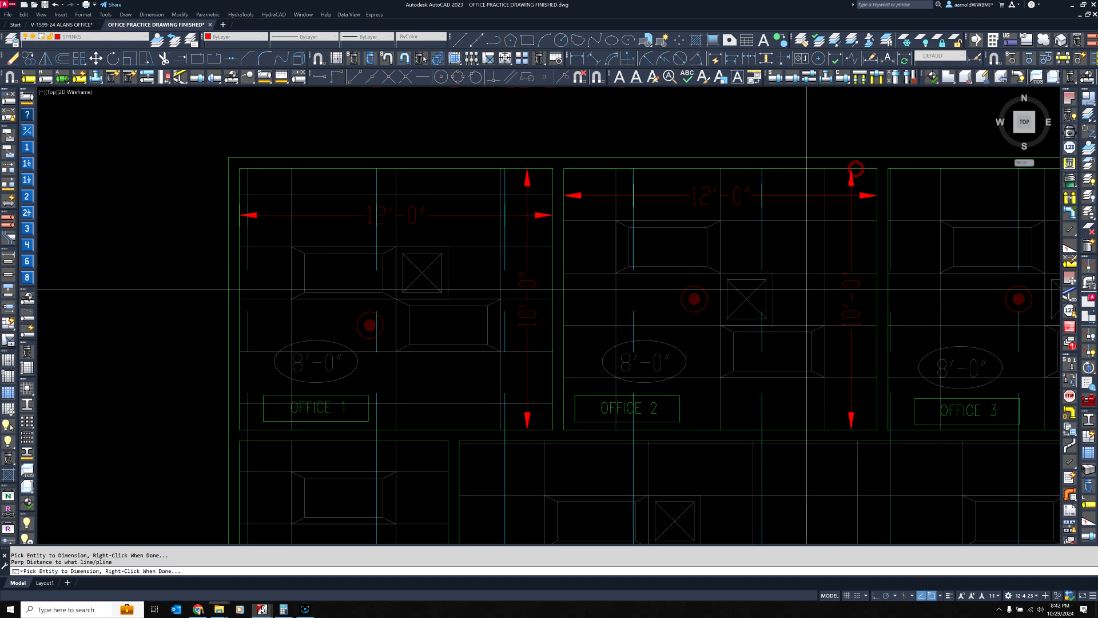
pyautogui.rightClick(802, 299)
# Turn on Ortho mode to restrict movement to horizontal and vertical directions
pyautogui.moveTo(897, 277); pyautogui.dragTo(764, 306, button='middle')
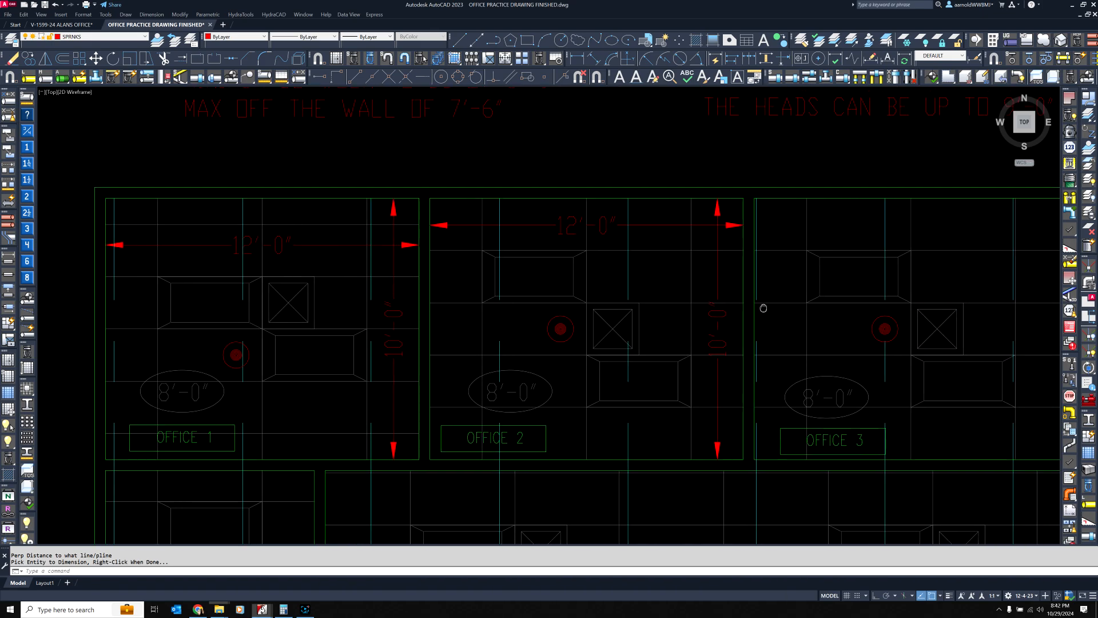
pyautogui.scroll(-2, 612, 312)
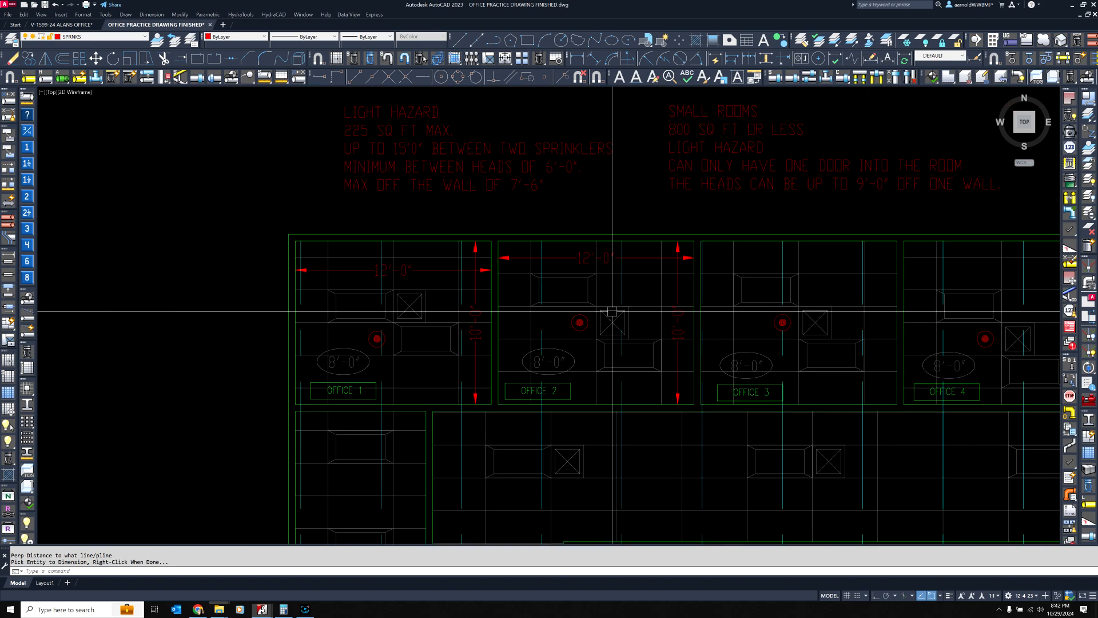
pyautogui.scroll(2, 384, 361)
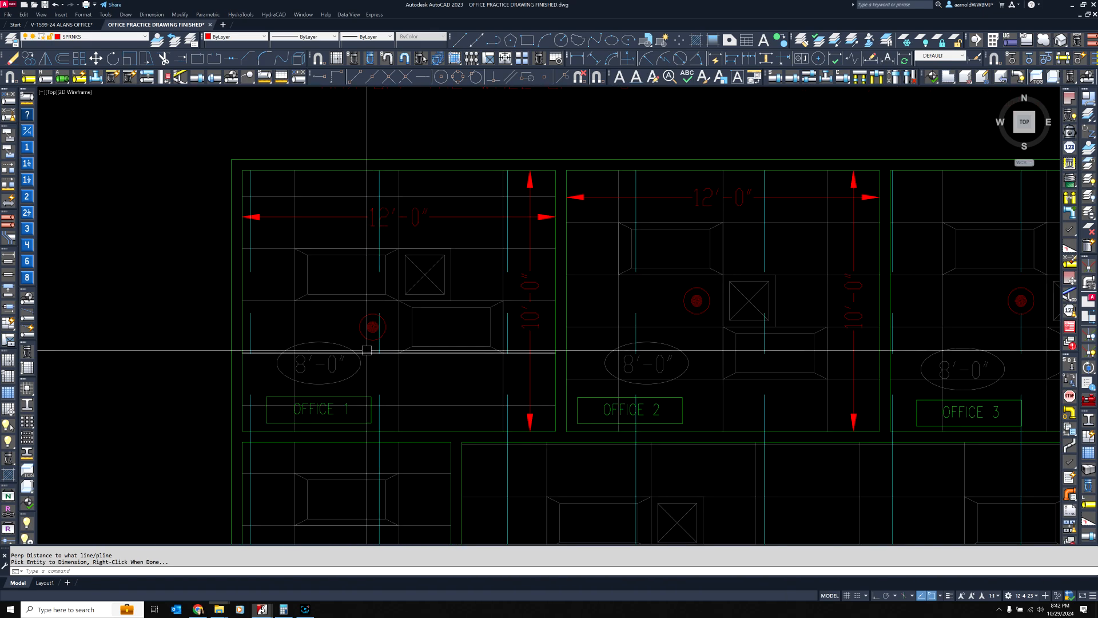
pyautogui.rightClick(364, 342)
pyautogui.click(372, 327)
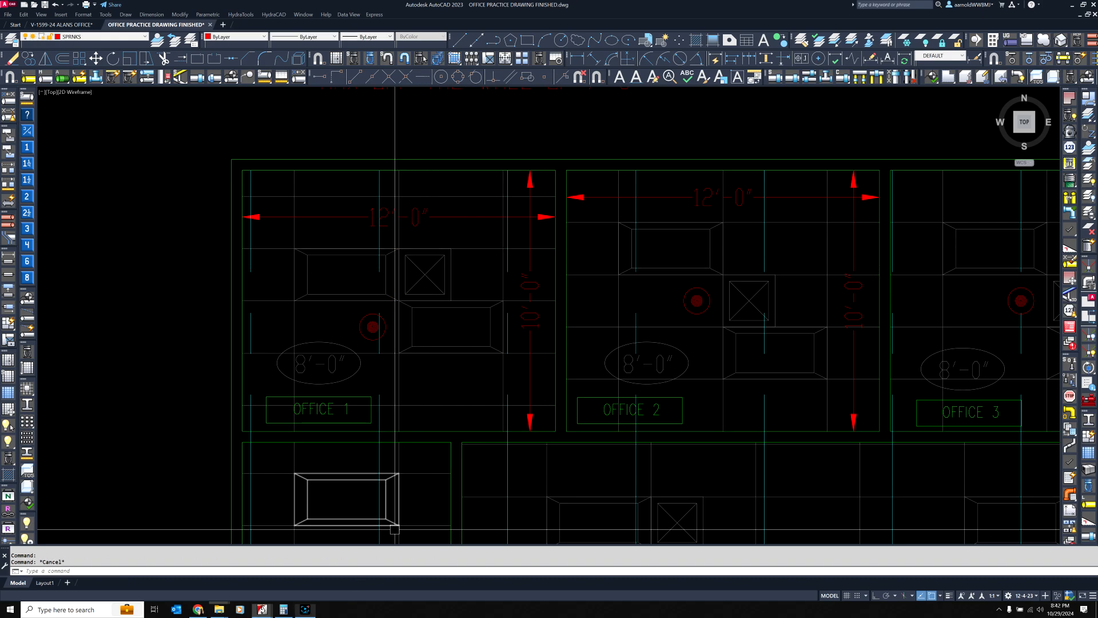
pyautogui.click(305, 610)
pyautogui.click(306, 611)
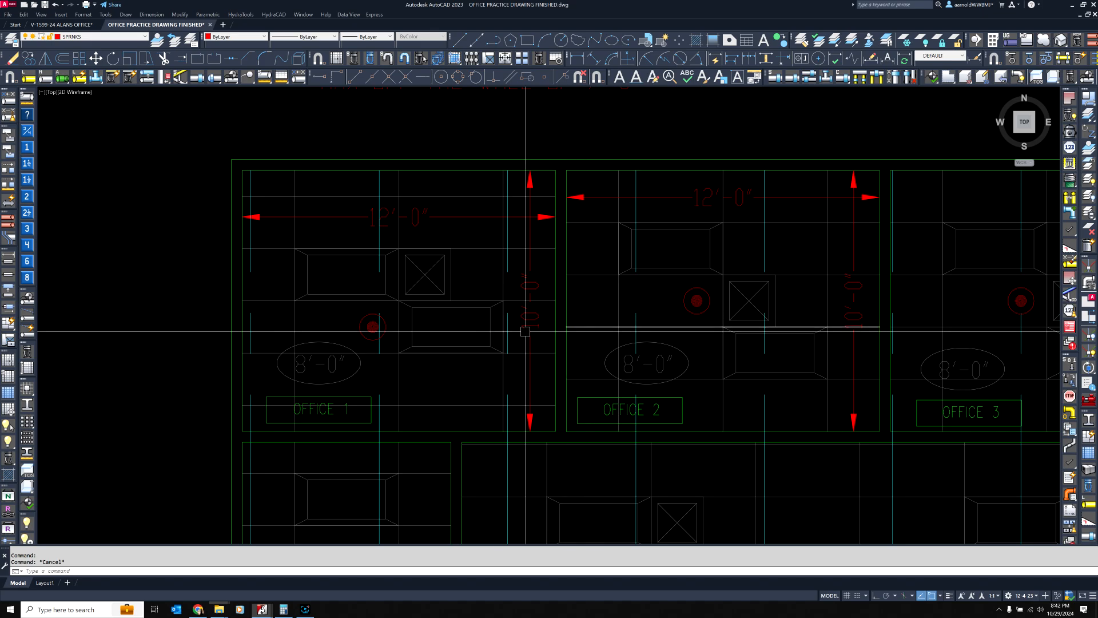
pyautogui.click(875, 598)
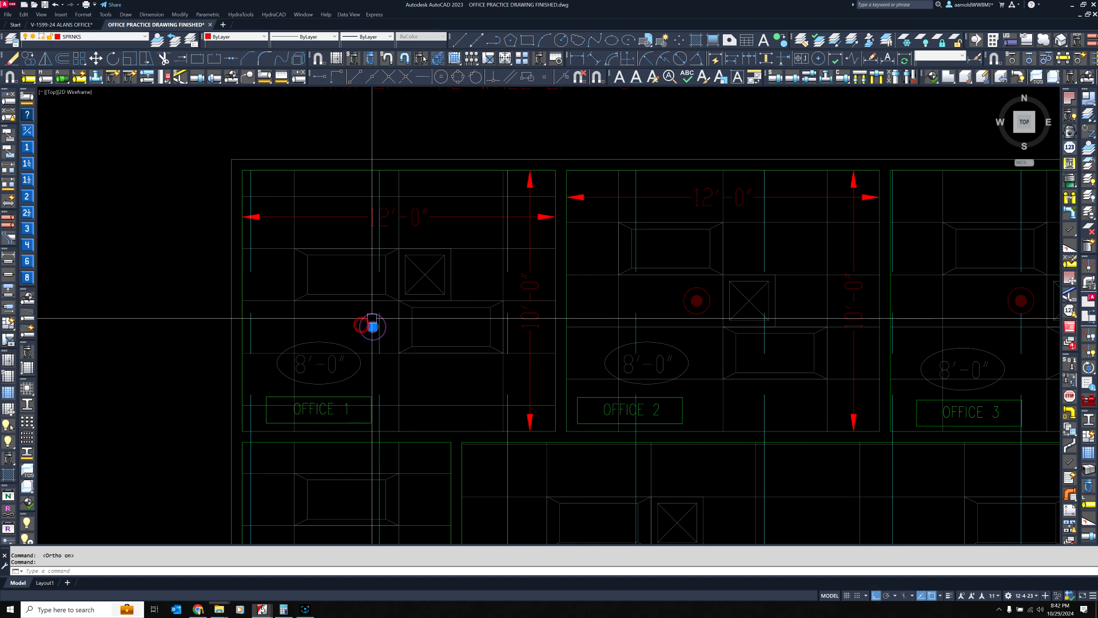
# Preview moving Office 1's sprinkler head horizontally and vertically with Ortho, then cancel without placing it
pyautogui.click(372, 326)
pyautogui.click(373, 327)
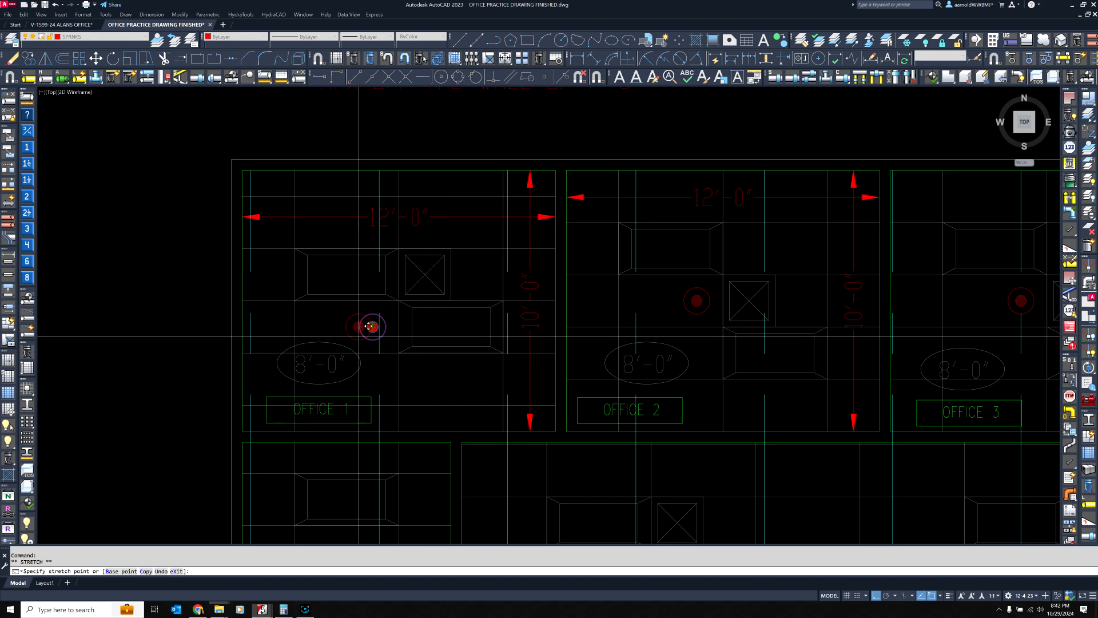
pyautogui.scroll(6, 426, 325)
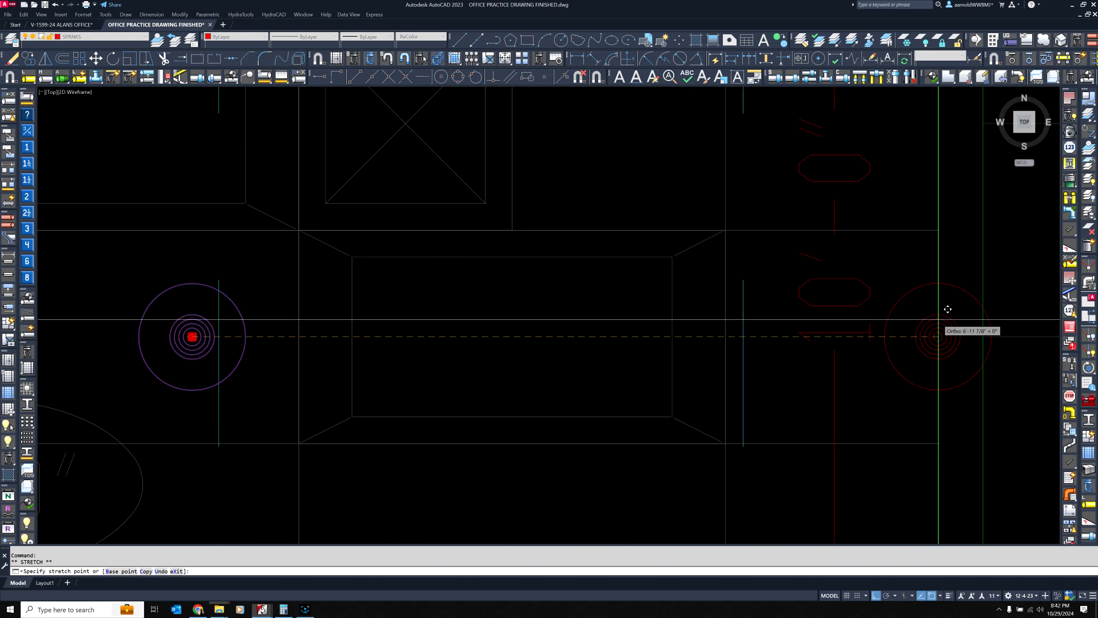
pyautogui.scroll(-4, 944, 309)
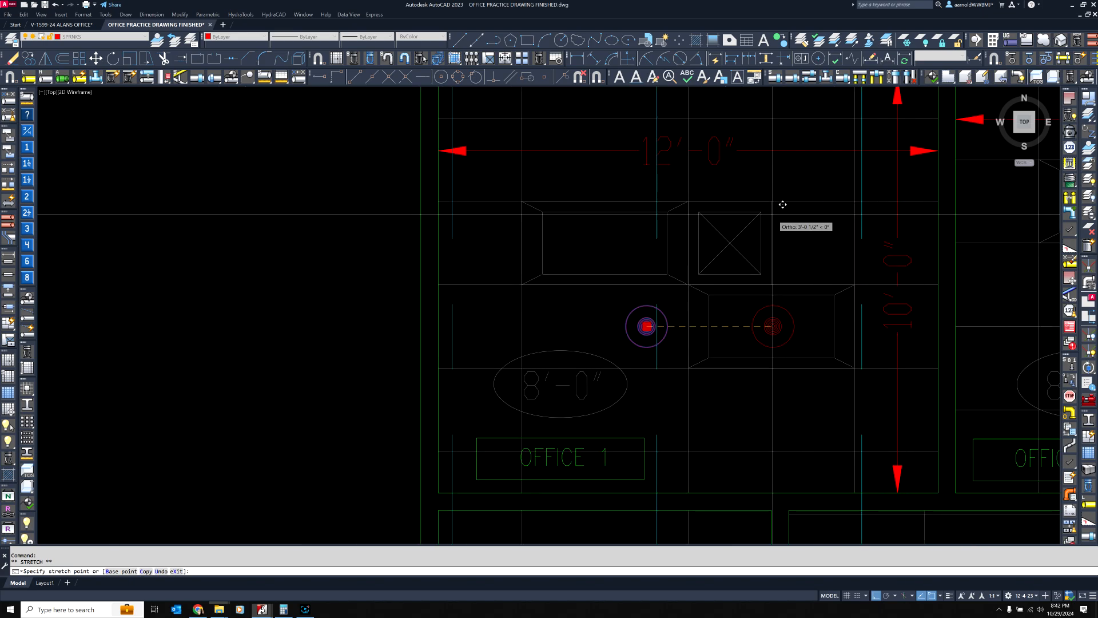
pyautogui.moveTo(731, 95); pyautogui.dragTo(677, 248, button='middle')
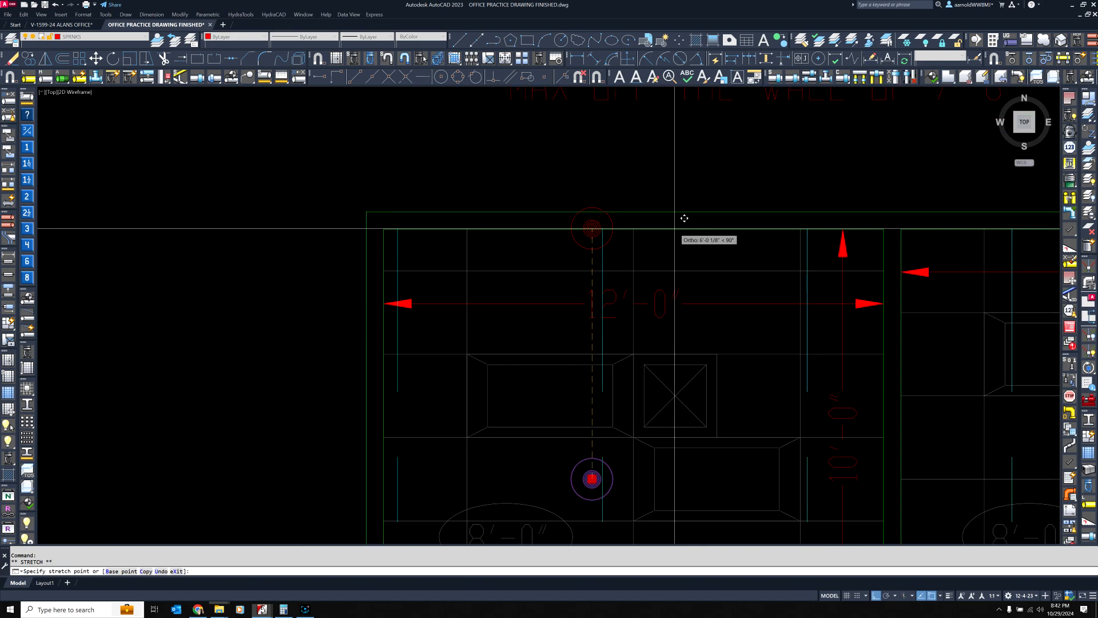
pyautogui.moveTo(687, 329); pyautogui.dragTo(615, 223, button='middle')
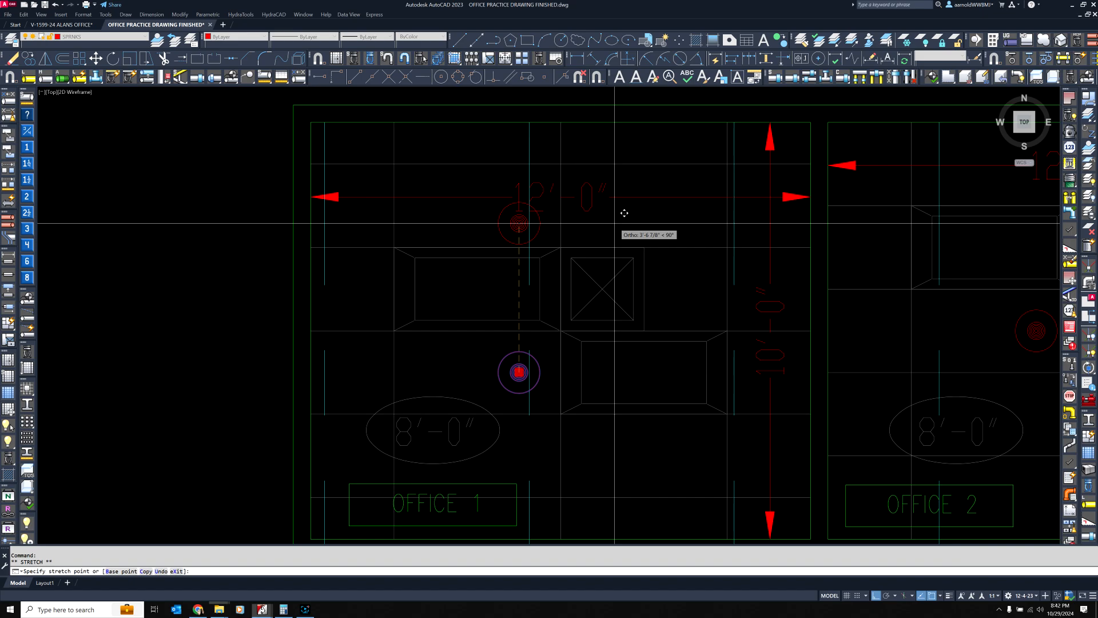
pyautogui.press('Escape')
pyautogui.press('Escape')
# Examine Office 1's sprinkler head position relative to the light fixtures, ceiling grid and walls
pyautogui.moveTo(589, 287); pyautogui.dragTo(532, 371, button='middle')
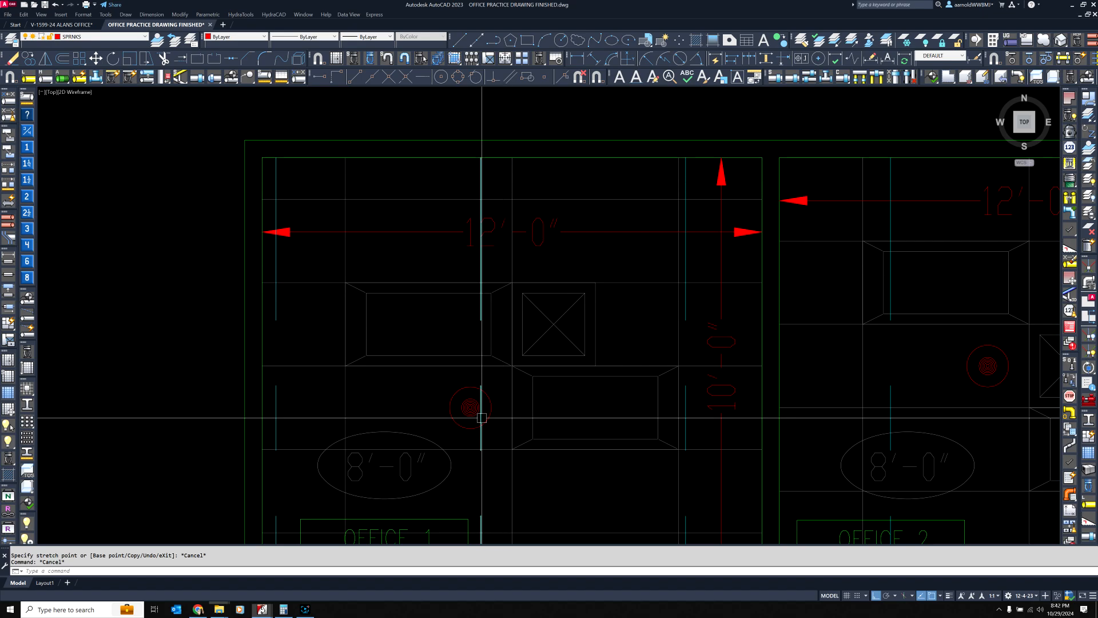
pyautogui.scroll(-2, 512, 318)
pyautogui.scroll(2, 512, 316)
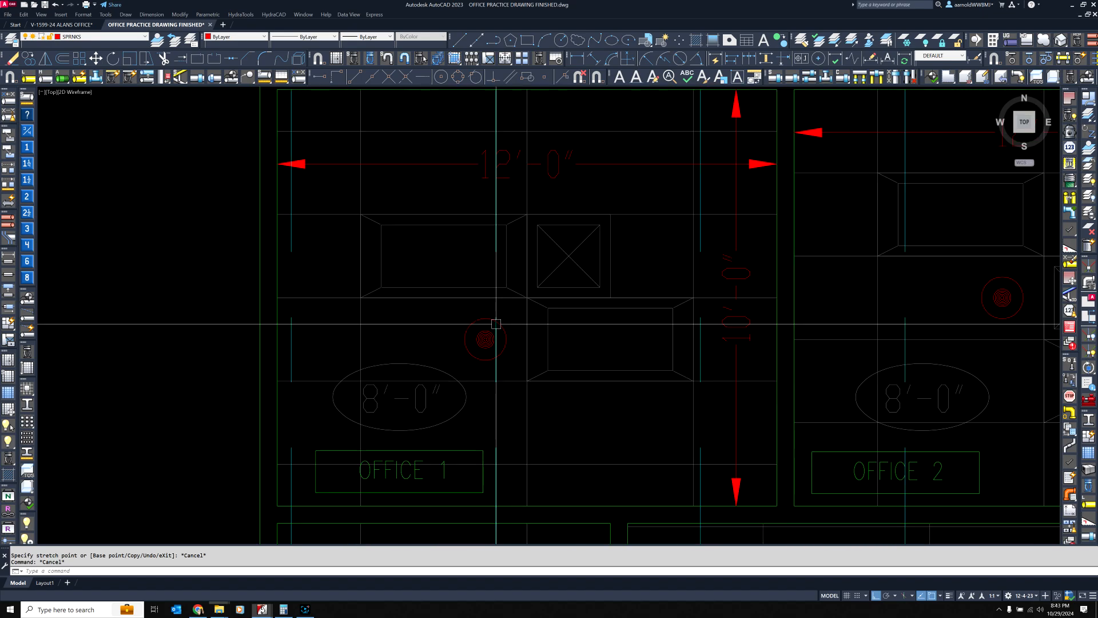
pyautogui.scroll(-2, 492, 324)
pyautogui.scroll(3, 453, 336)
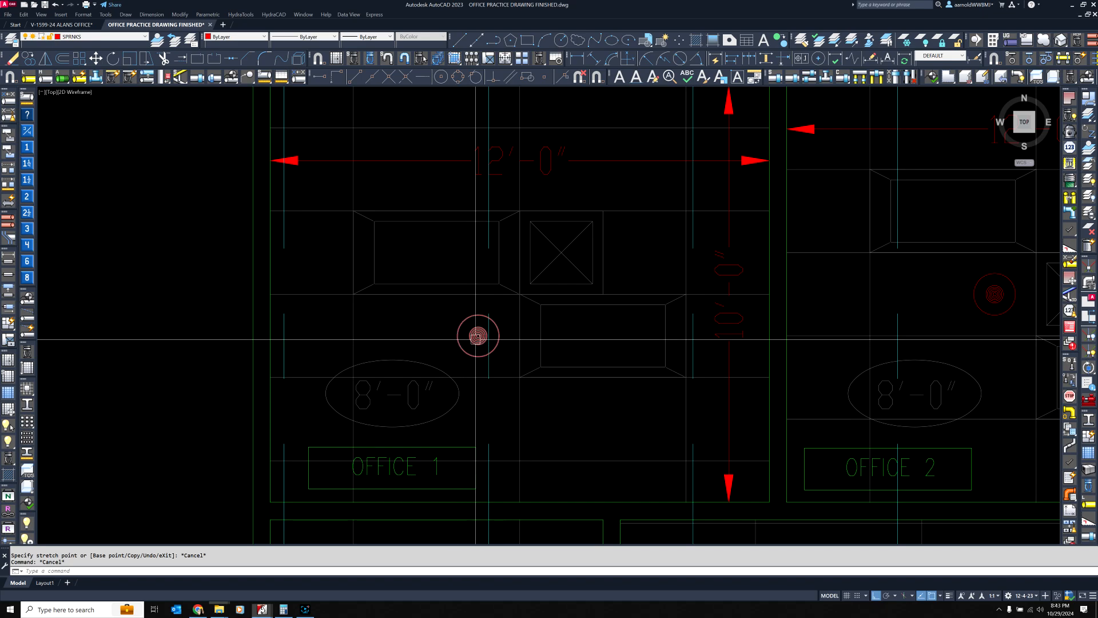
pyautogui.scroll(-2, 478, 339)
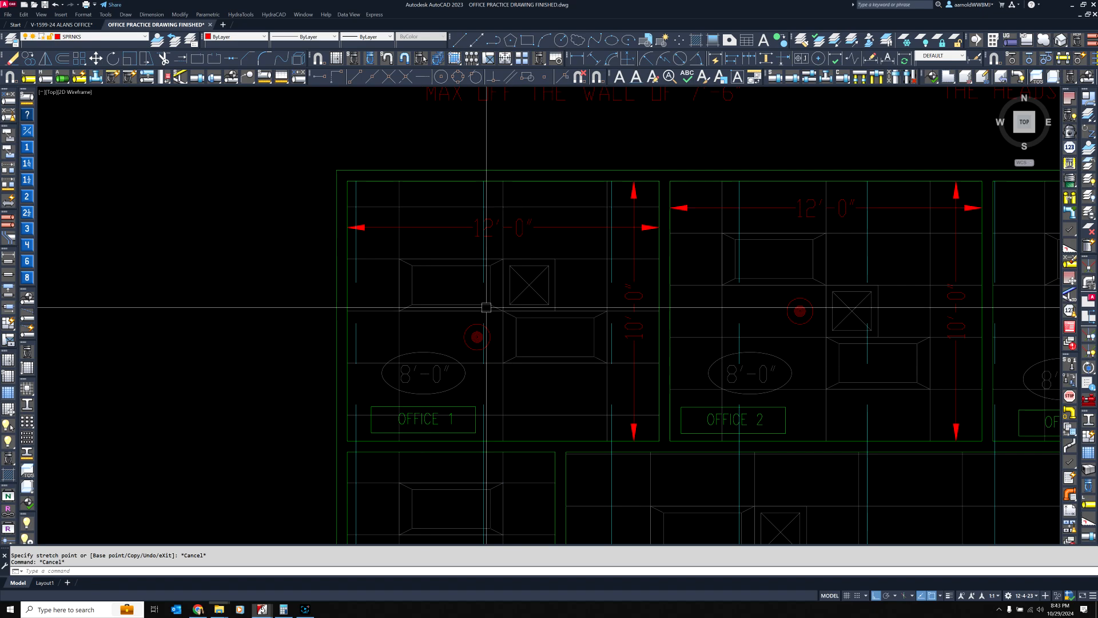
pyautogui.scroll(2, 472, 339)
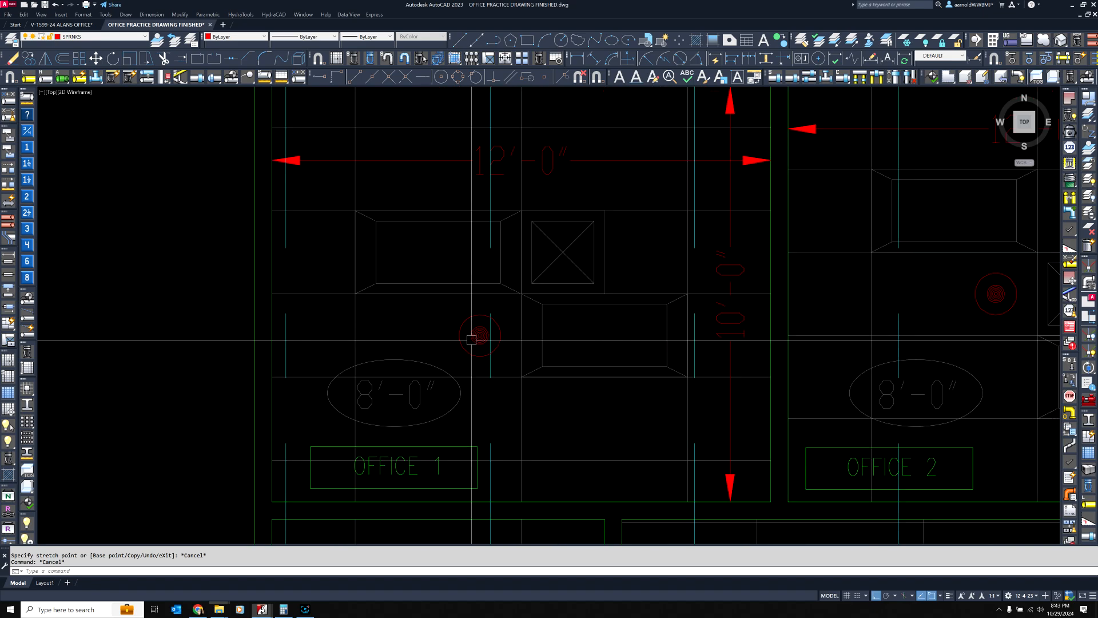
pyautogui.moveTo(444, 285); pyautogui.dragTo(478, 313, button='middle')
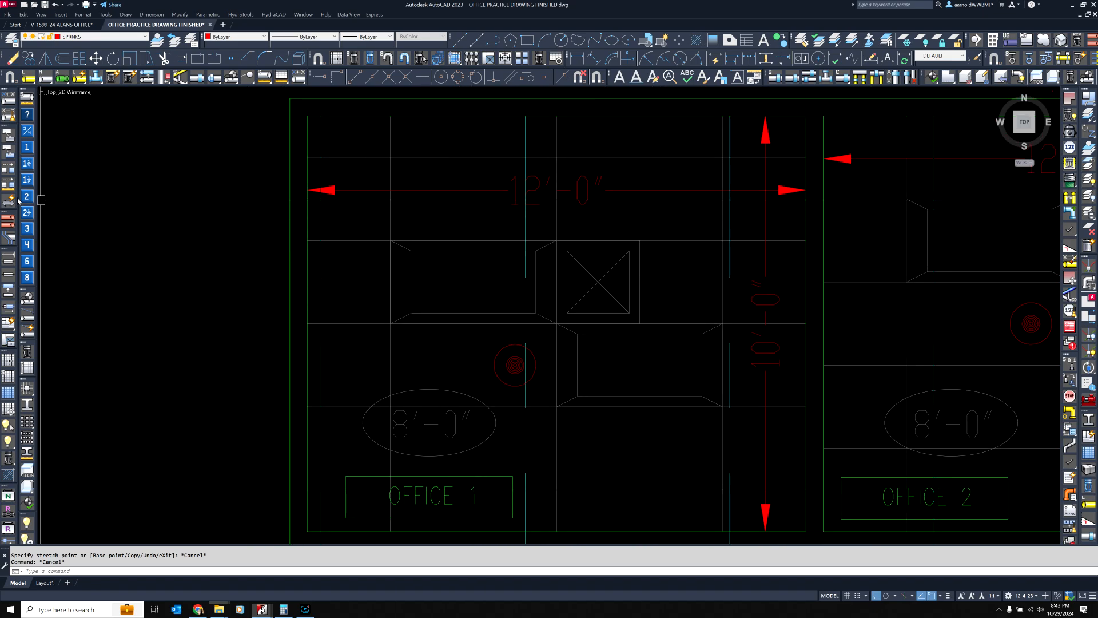
# Select the yellow line linking the Office 1 and Office 2 heads plus all similar lines, and move them 100' straight up
pyautogui.click(29, 77)
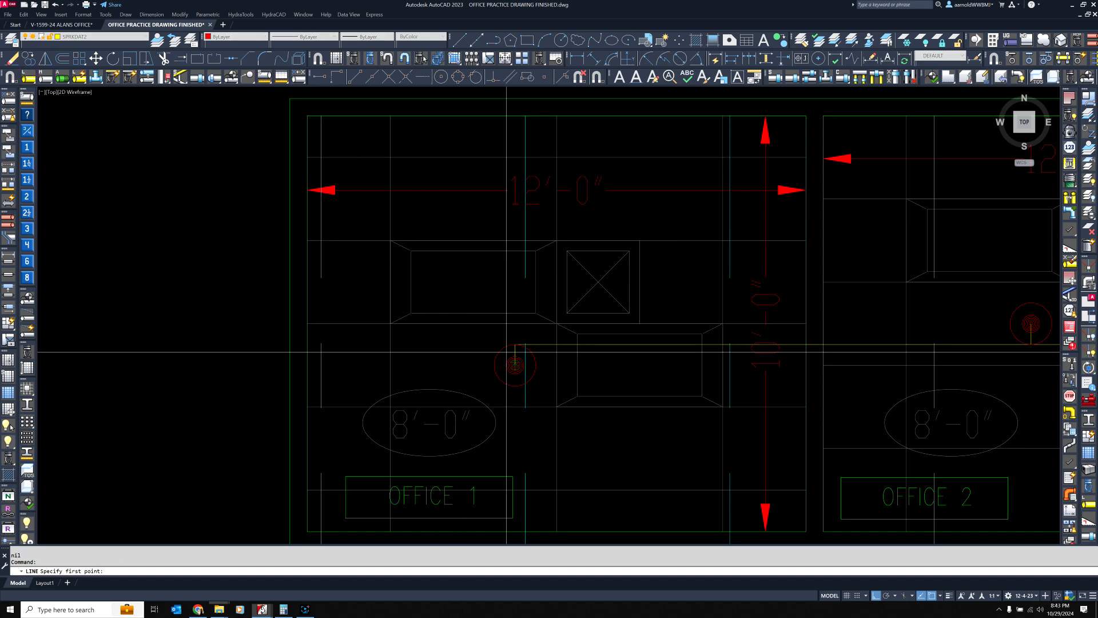
pyautogui.press('Escape')
pyautogui.press('Escape')
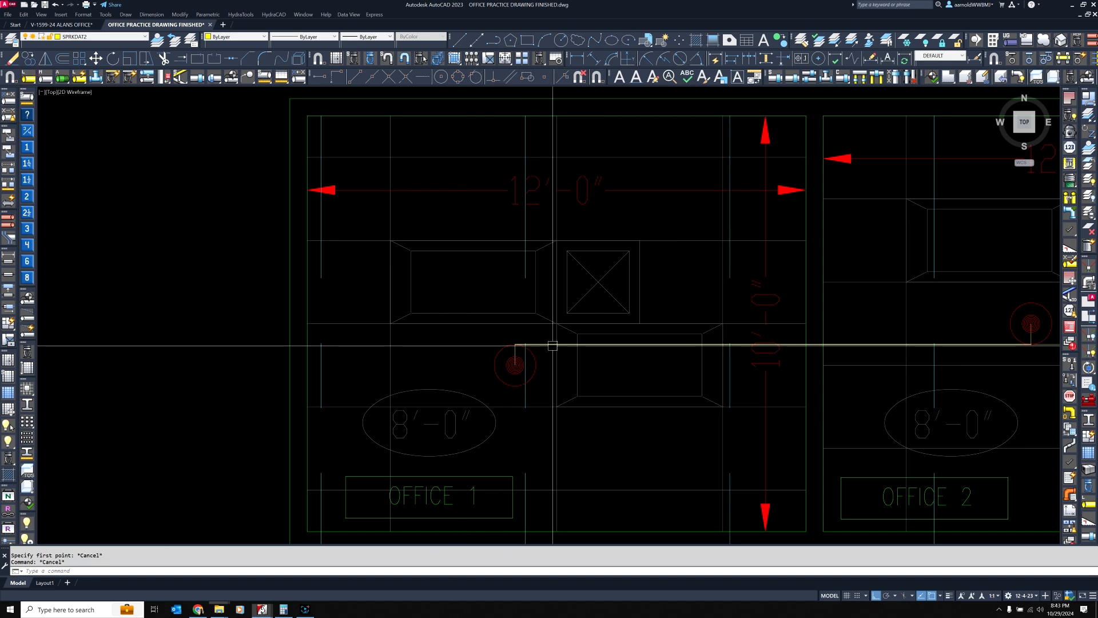
pyautogui.click(535, 344)
pyautogui.rightClick(462, 309)
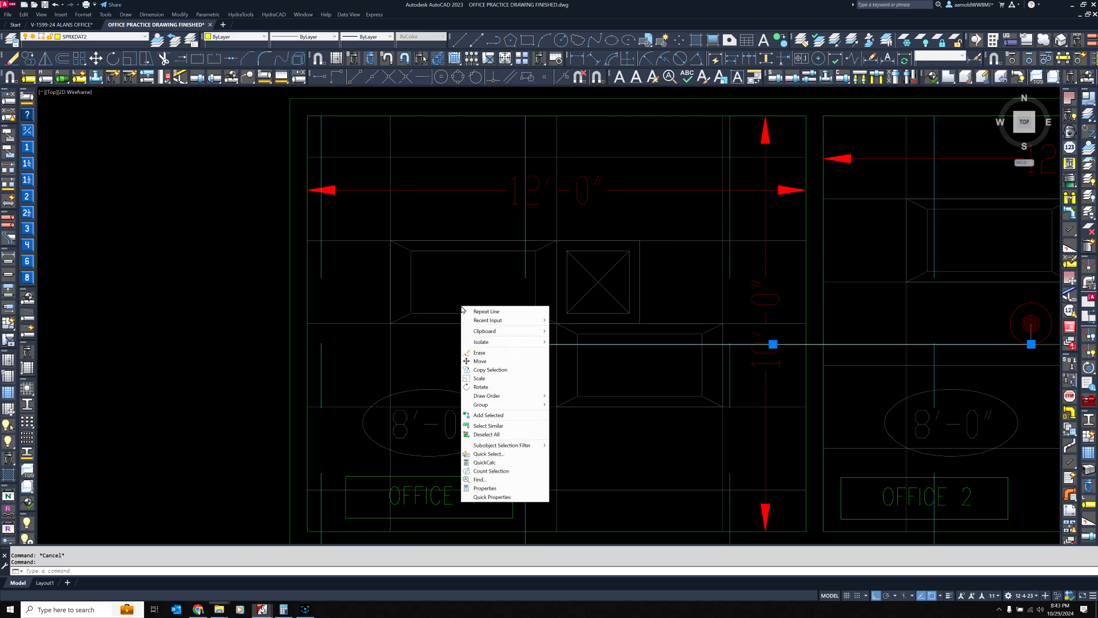
pyautogui.click(480, 361)
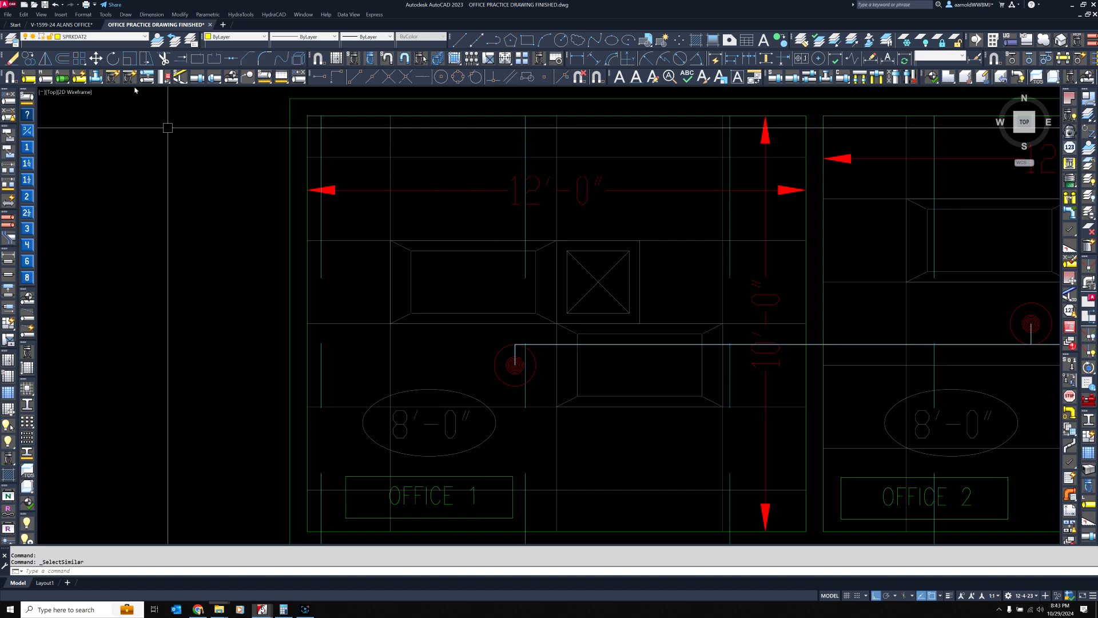
pyautogui.click(164, 389)
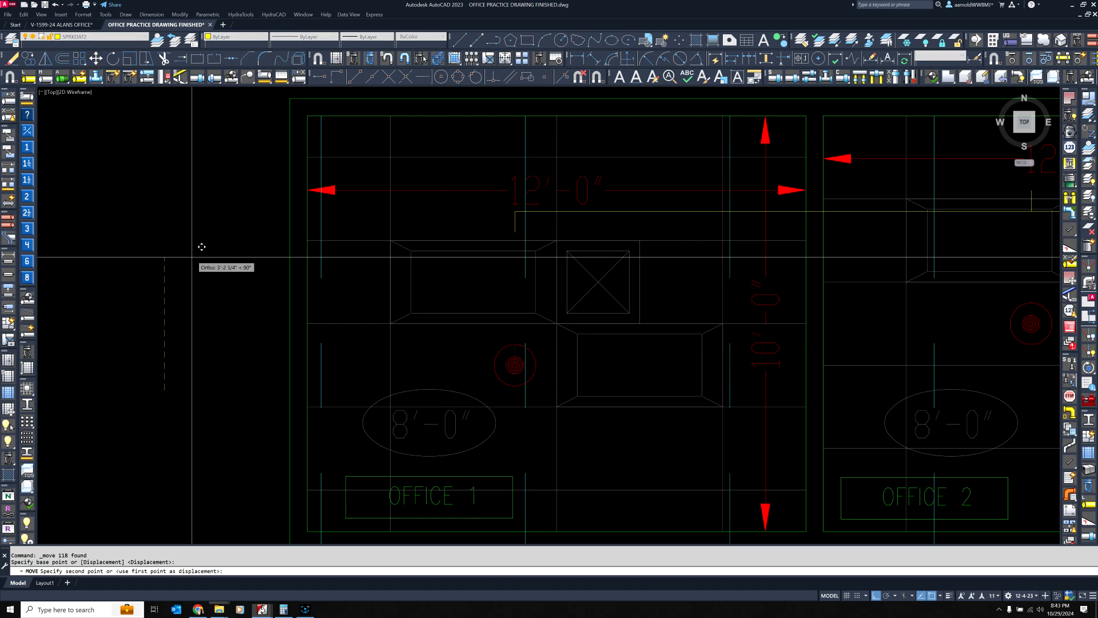
pyautogui.write("100'")
pyautogui.press('Return')
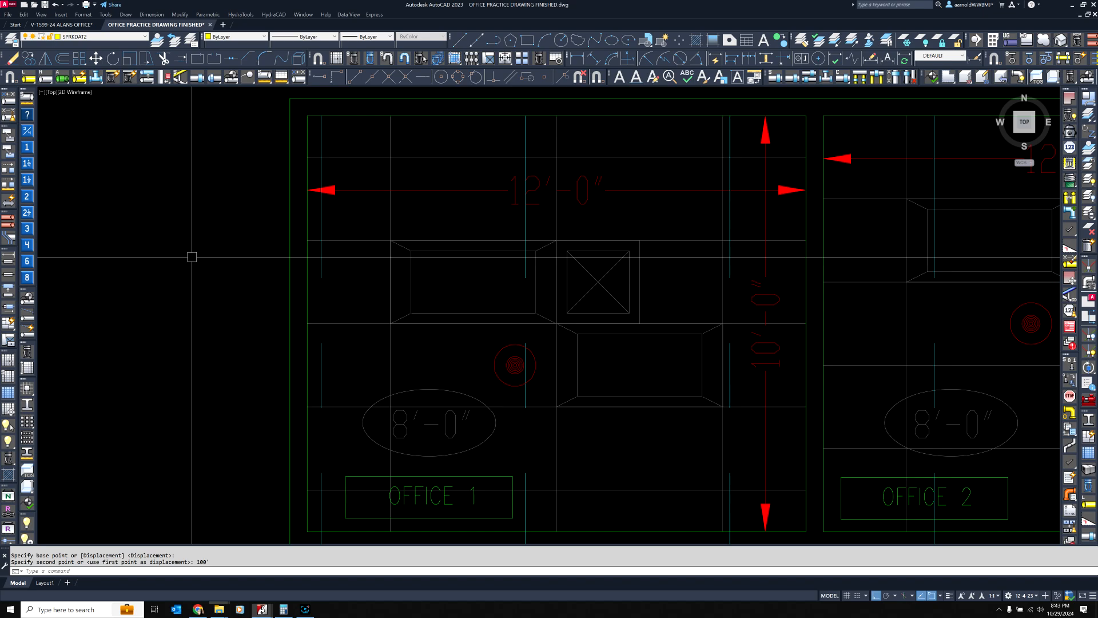
# Draw a 6' line straight up from the center of Office 1's sprinkler head
pyautogui.click(28, 78)
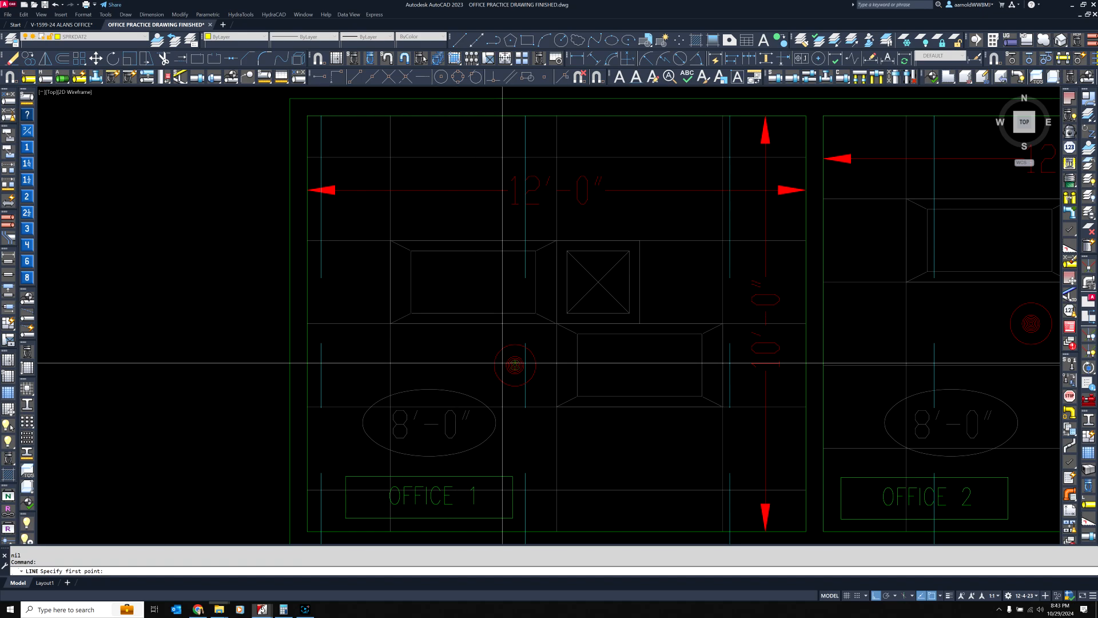
pyautogui.click(515, 365)
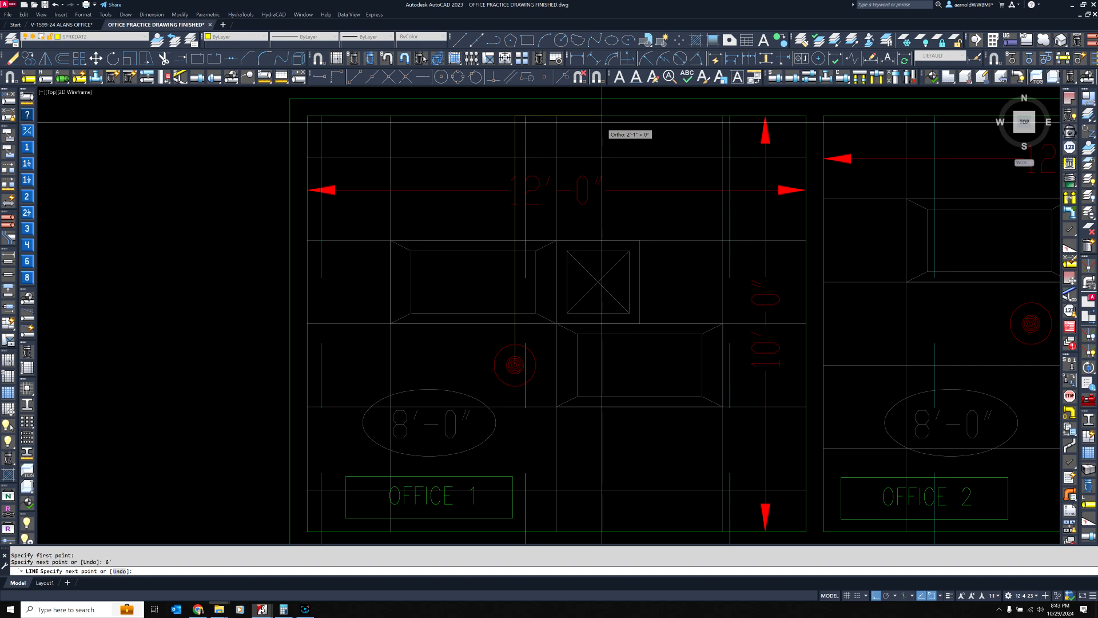
pyautogui.press('Return')
pyautogui.press('Return')
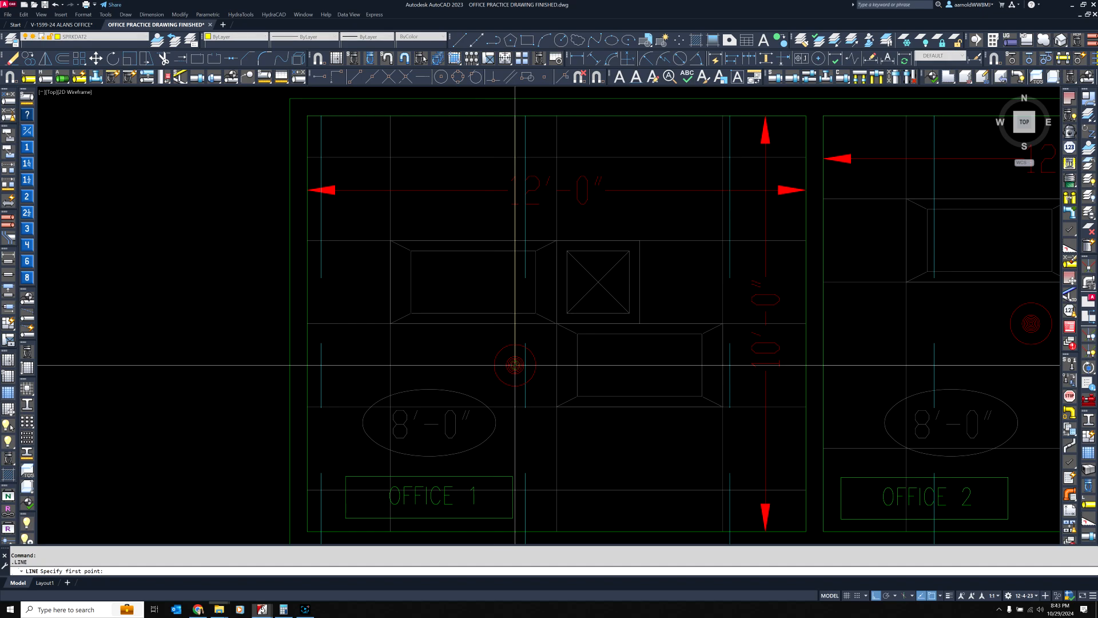
# Draw a 6' line straight down from the center of Office 1's sprinkler head
pyautogui.click(514, 364)
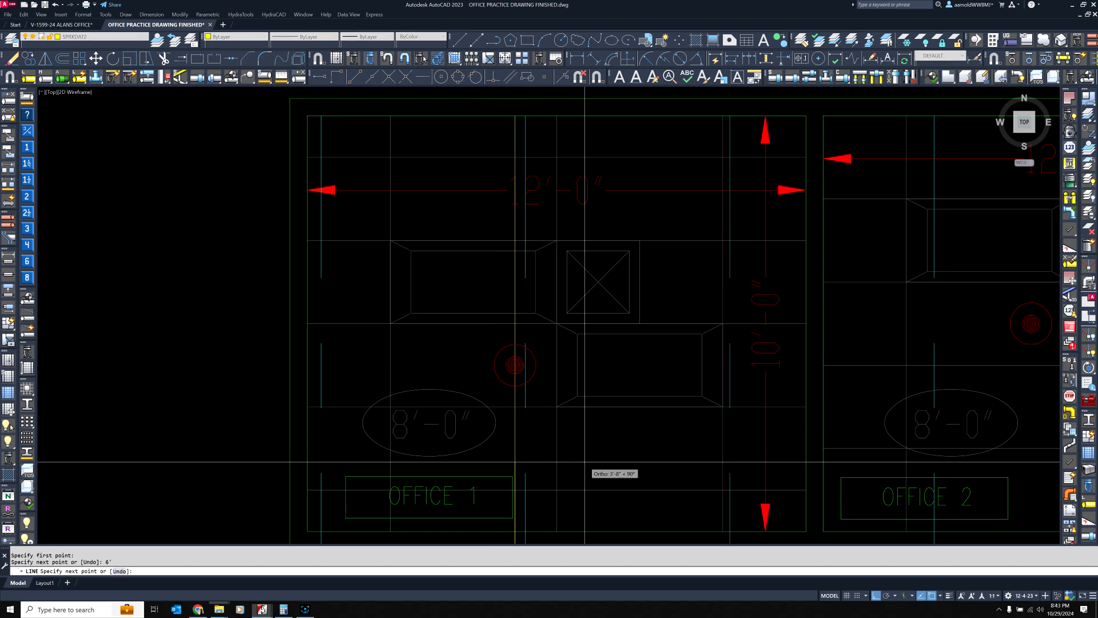
pyautogui.press('Return')
pyautogui.scroll(-2, 568, 321)
# Draw two horizontal 7' lines from the center of Office 1's sprinkler head, one to the right and one to the left
pyautogui.press('Return')
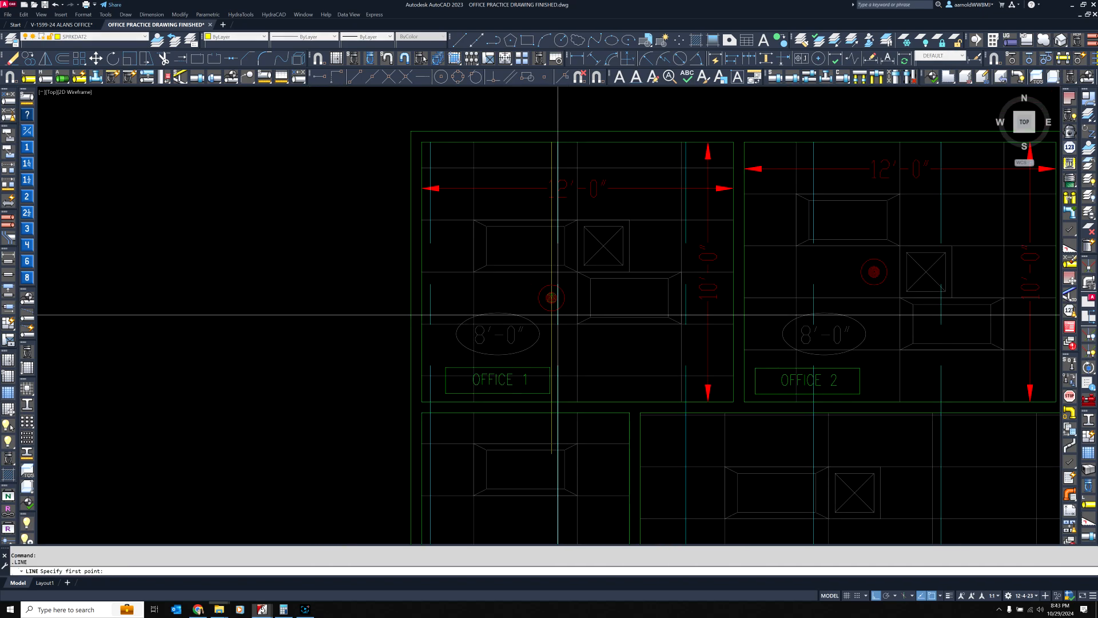
pyautogui.click(551, 298)
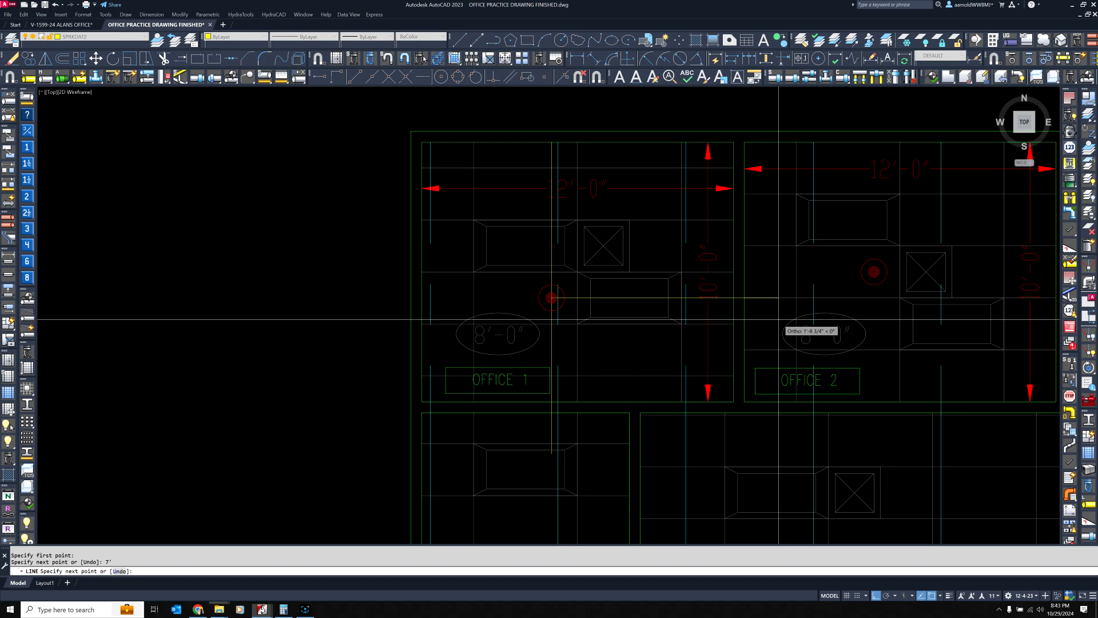
pyautogui.press('Return')
pyautogui.press('Return')
pyautogui.click(556, 298)
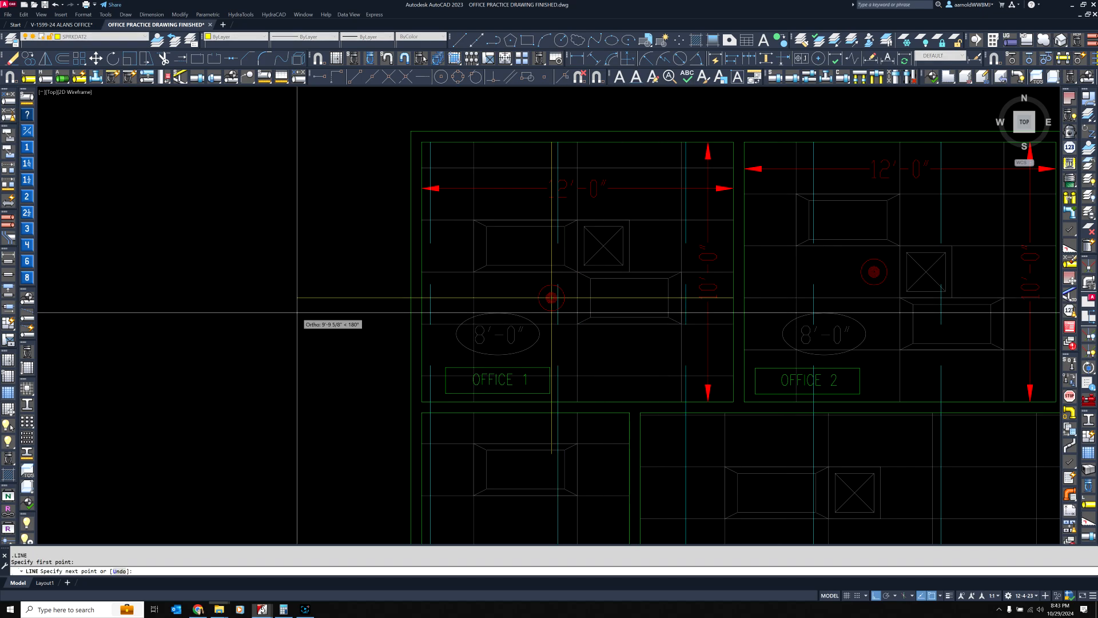
pyautogui.press('Return')
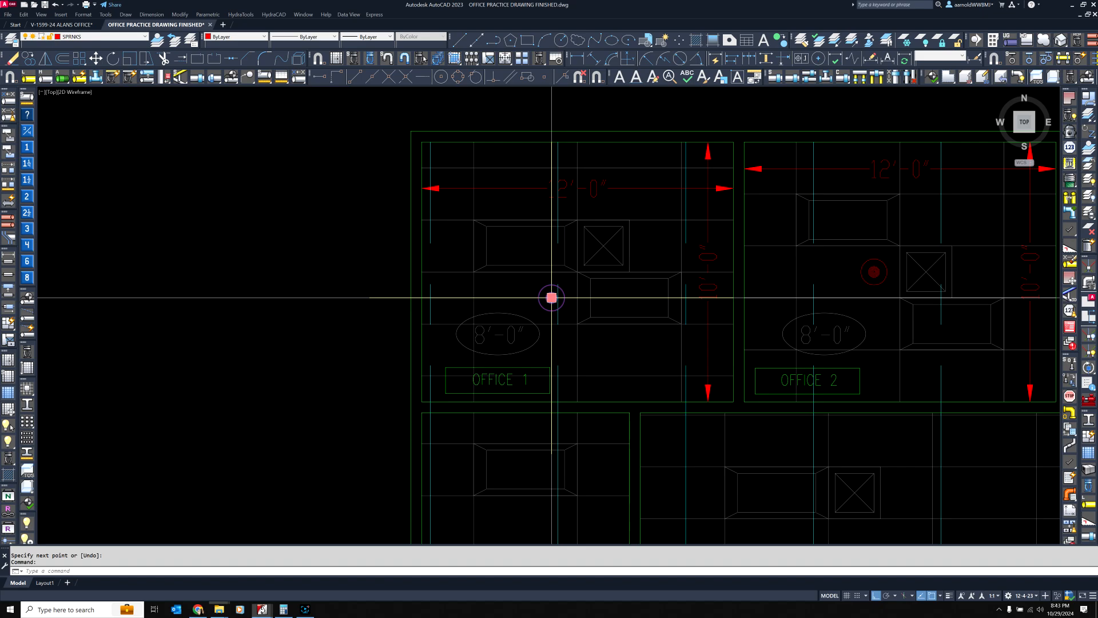
# Preview moving Office 1's sprinkler head straight down along the vertical line with Ortho, then cancel without placing it
pyautogui.click(551, 298)
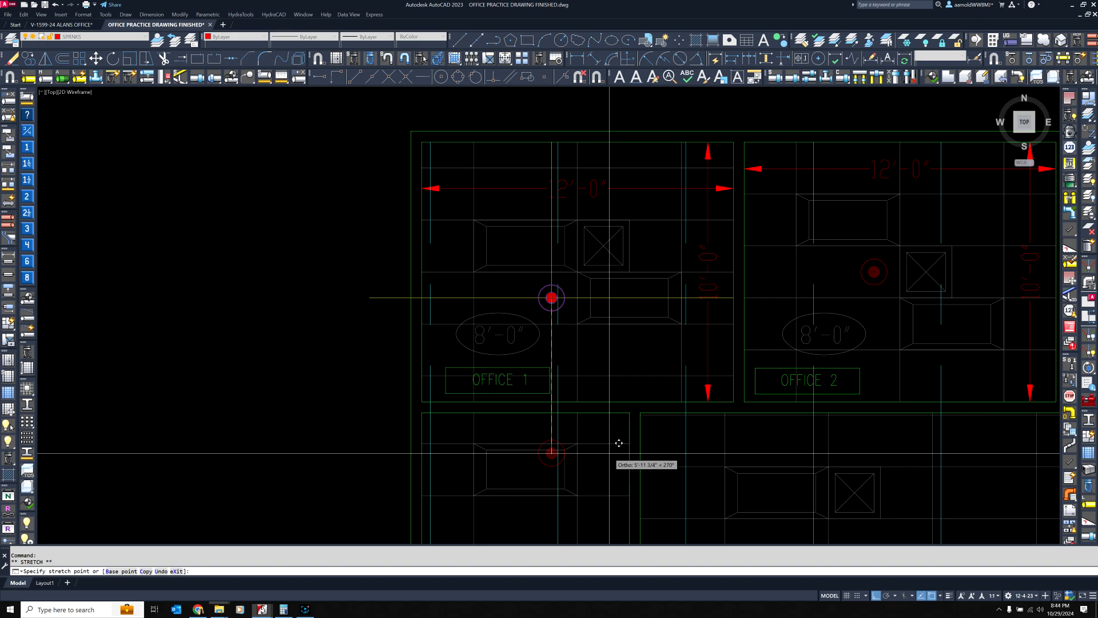
pyautogui.press('Escape')
pyautogui.press('Escape')
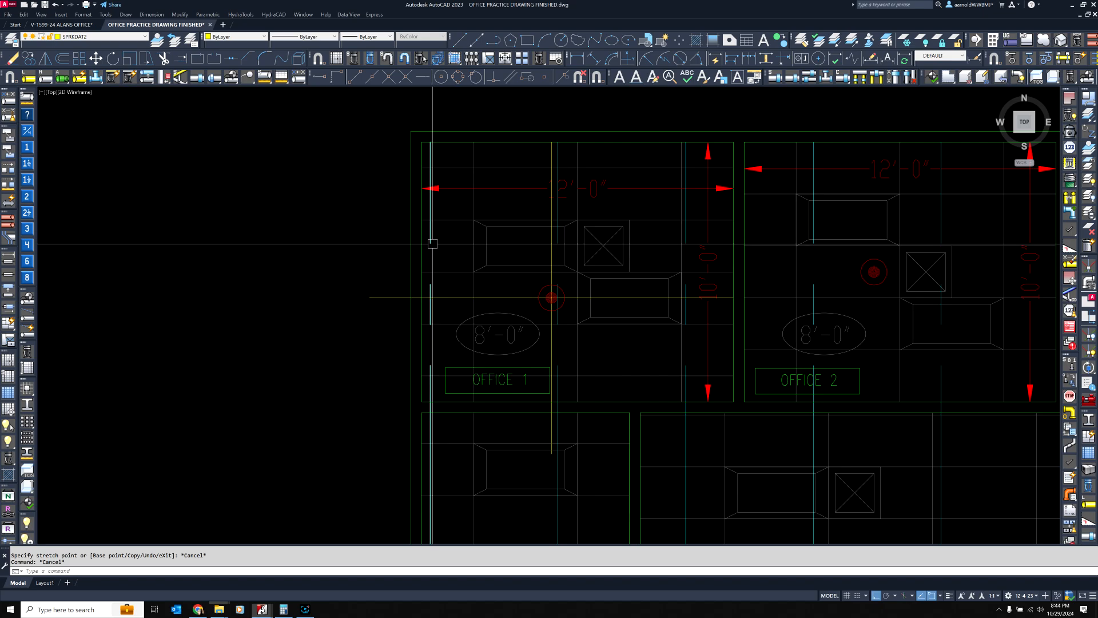
pyautogui.moveTo(417, 316)
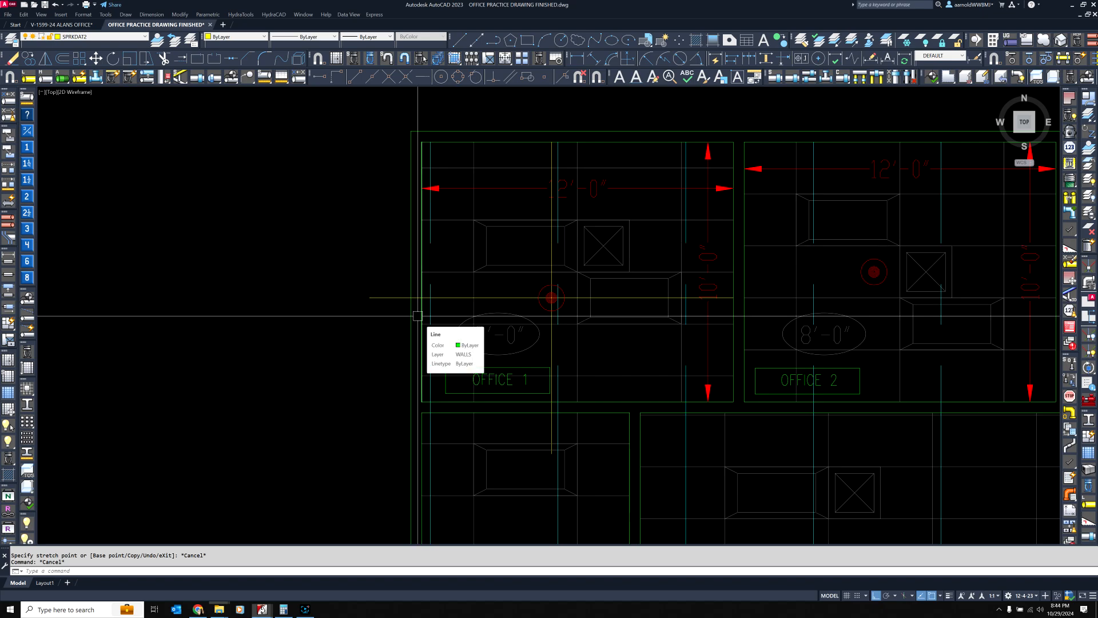
pyautogui.press('Escape')
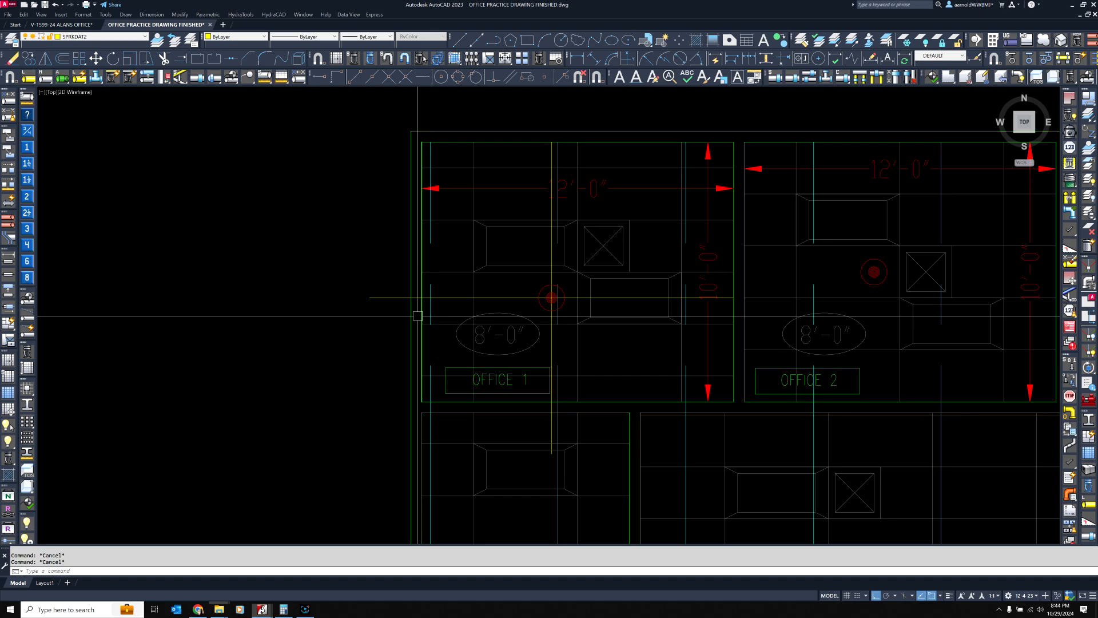
# Open Calculator beside the floor plan, multiply 14 by 12, and close it
pyautogui.click(283, 609)
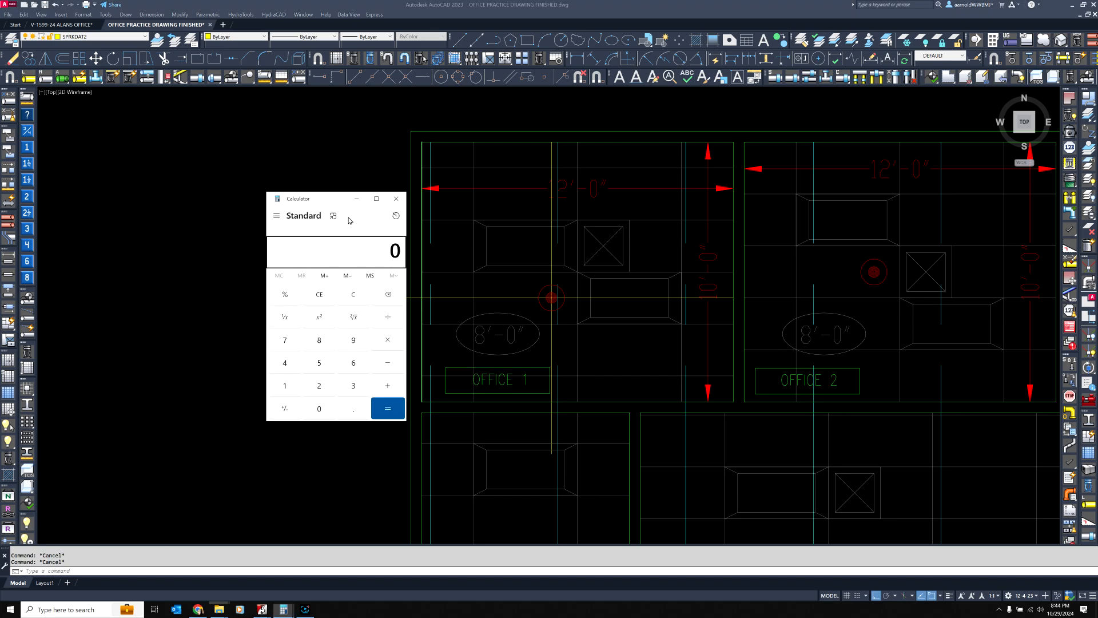
pyautogui.moveTo(335, 206); pyautogui.dragTo(286, 167)
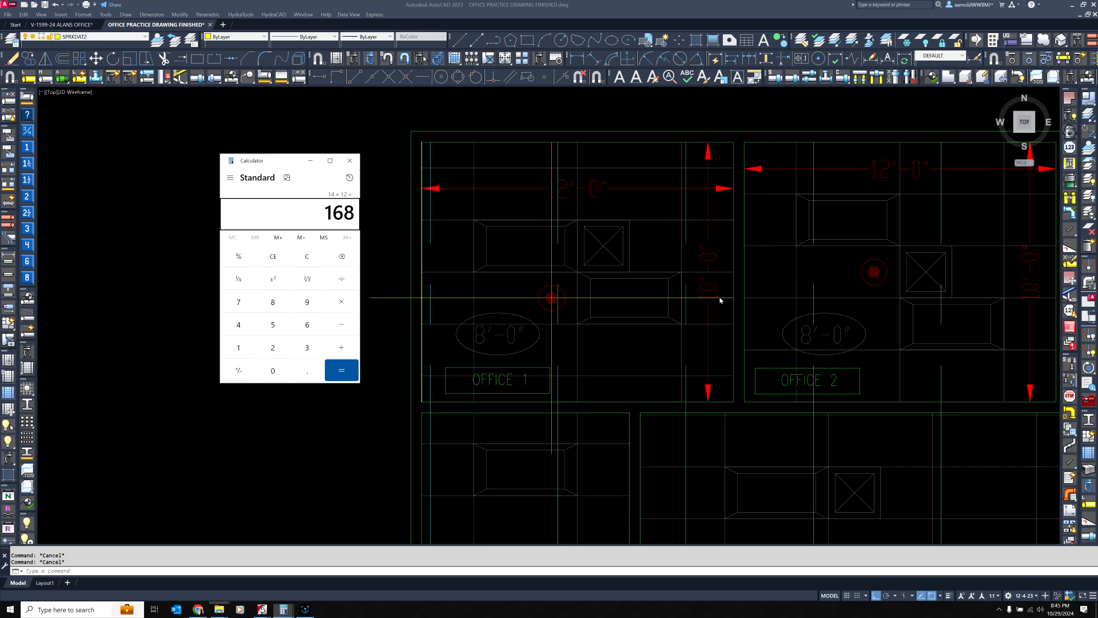
pyautogui.click(350, 164)
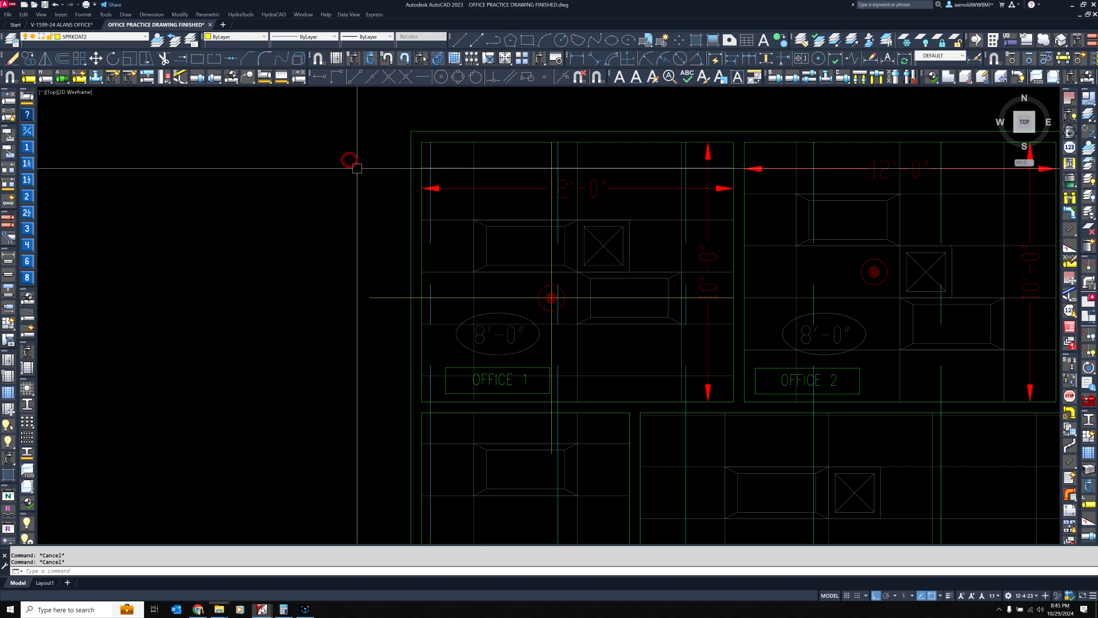
# Delete the four yellow lines radiating from the center of Office 1's sprinkler head
pyautogui.click(382, 298)
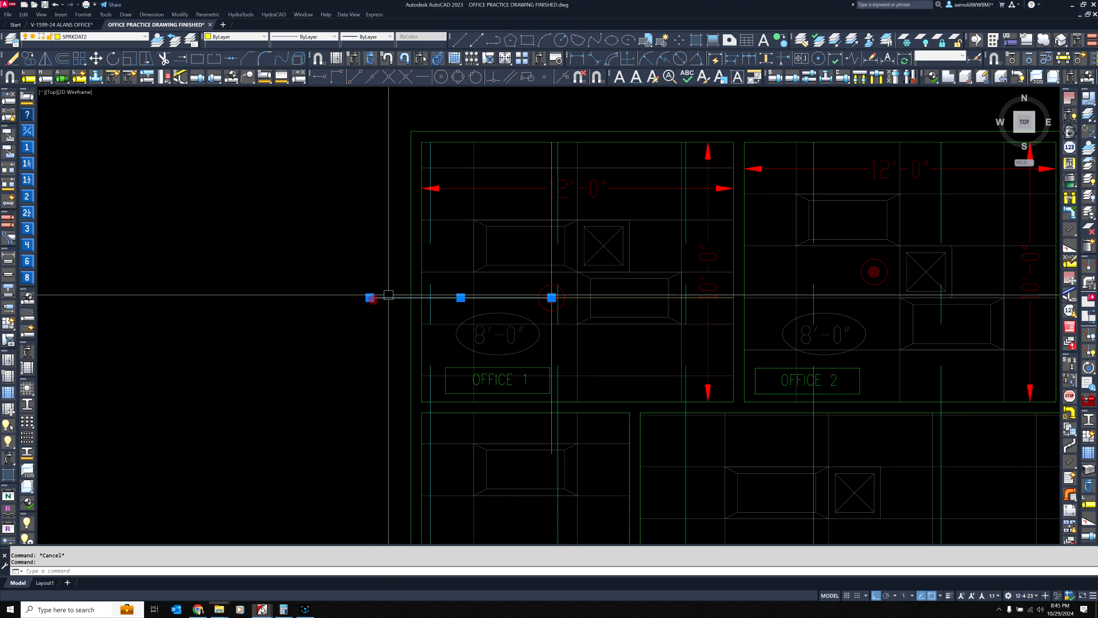
pyautogui.click(551, 154)
pyautogui.click(605, 298)
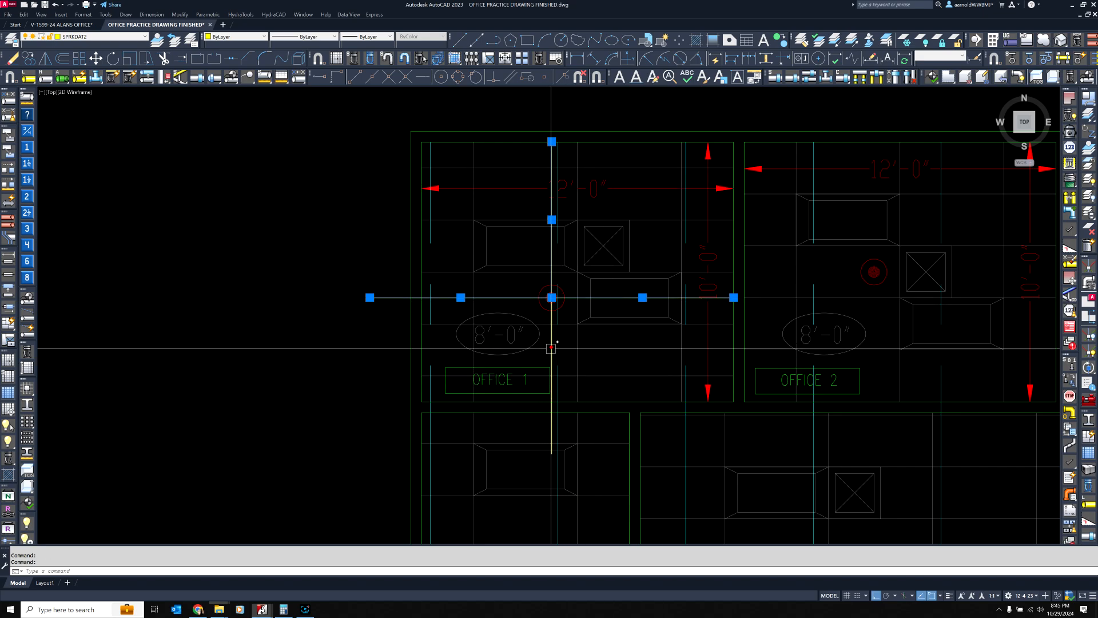
pyautogui.click(552, 344)
pyautogui.press('Delete')
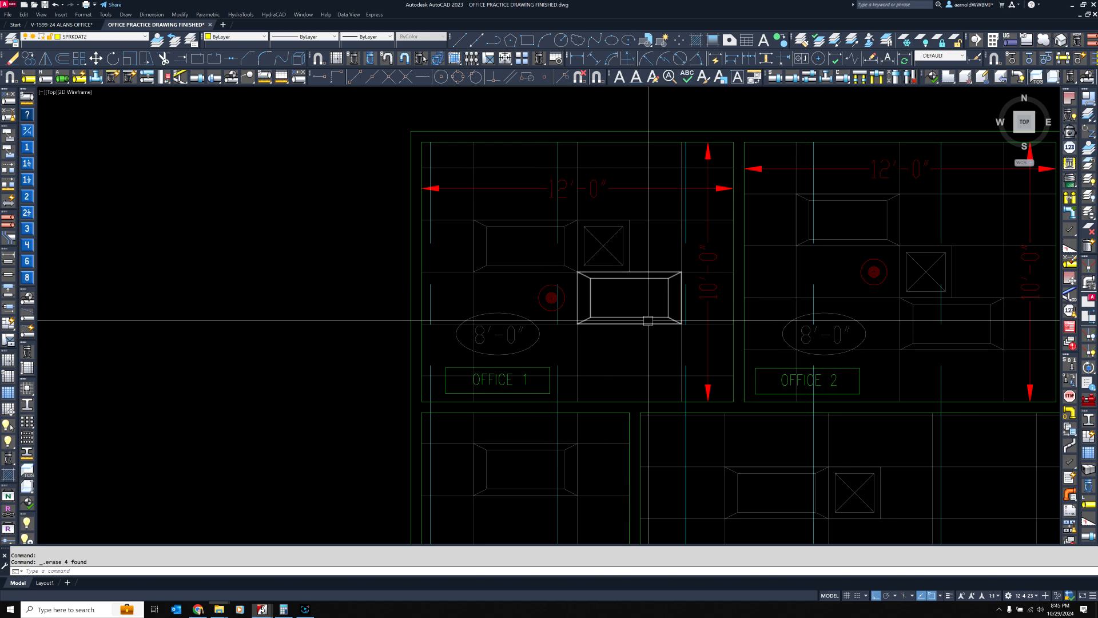
# Examine the area below the office plan, including the two square rooms with their grids of sprinkler heads
pyautogui.moveTo(662, 307); pyautogui.dragTo(439, 309, button='middle')
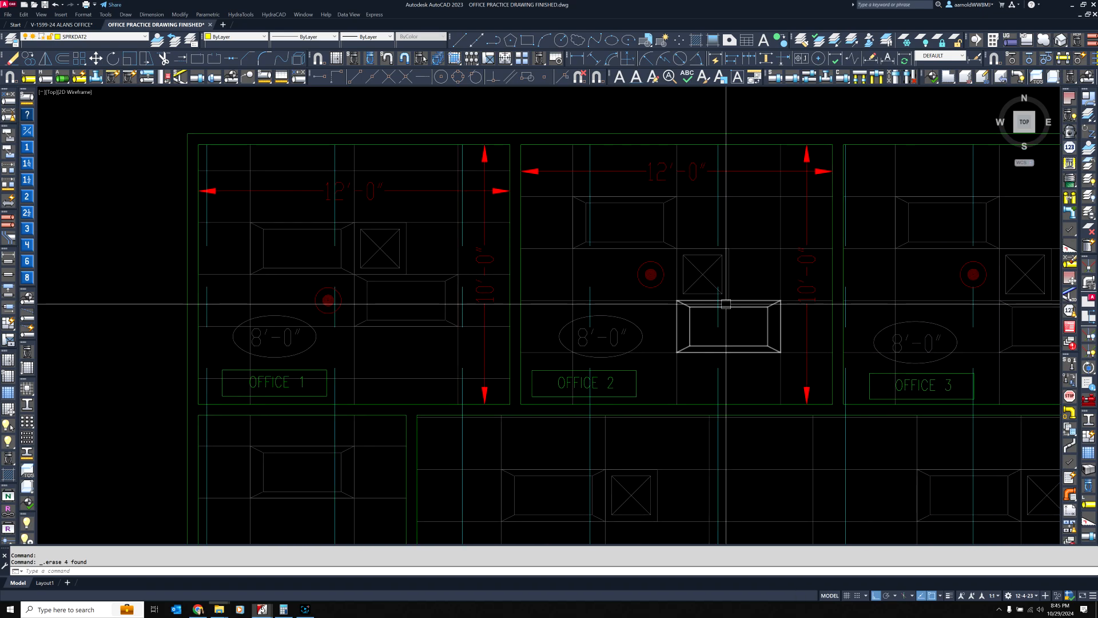
pyautogui.scroll(-4, 634, 246)
pyautogui.moveTo(707, 401); pyautogui.dragTo(556, 178, button='middle')
pyautogui.scroll(-2, 600, 209)
pyautogui.moveTo(683, 347); pyautogui.dragTo(575, 141, button='middle')
pyautogui.scroll(-2, 575, 142)
pyautogui.moveTo(706, 475)
pyautogui.mouseDown(button='middle')
pyautogui.moveTo(663, 333)
pyautogui.moveTo(651, 230)
pyautogui.mouseUp(button='middle')
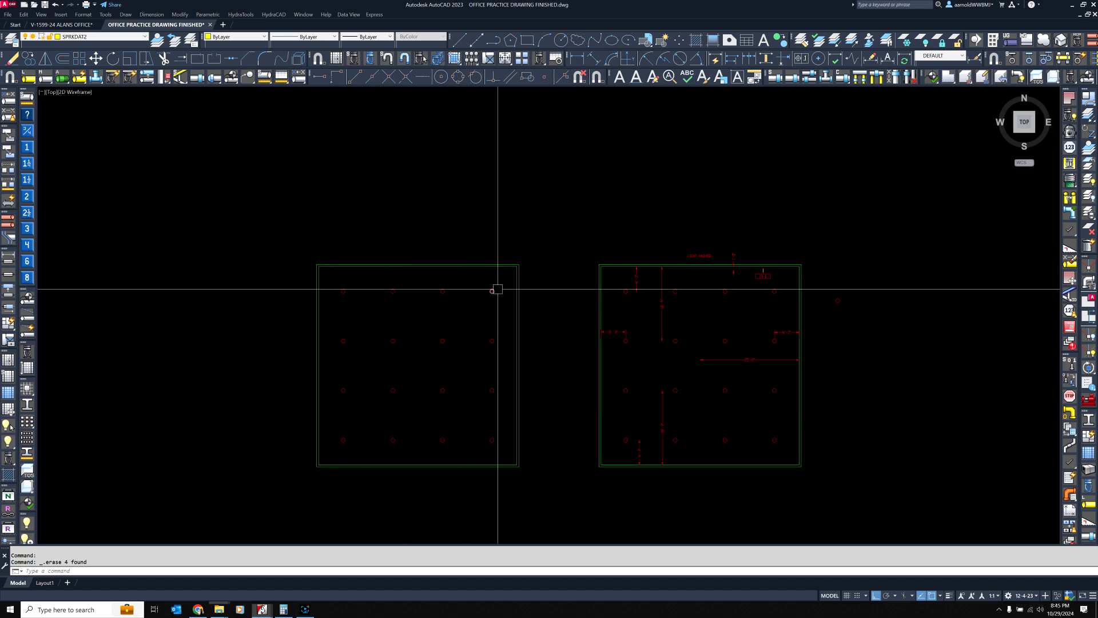
# Select the yellow line crossing Office 9 and all similar lines, deselect the group above the plan, and move the rest 100' straight down
pyautogui.moveTo(541, 211); pyautogui.dragTo(522, 358, button='middle')
pyautogui.scroll(4, 522, 358)
pyautogui.scroll(-1, 356, 245)
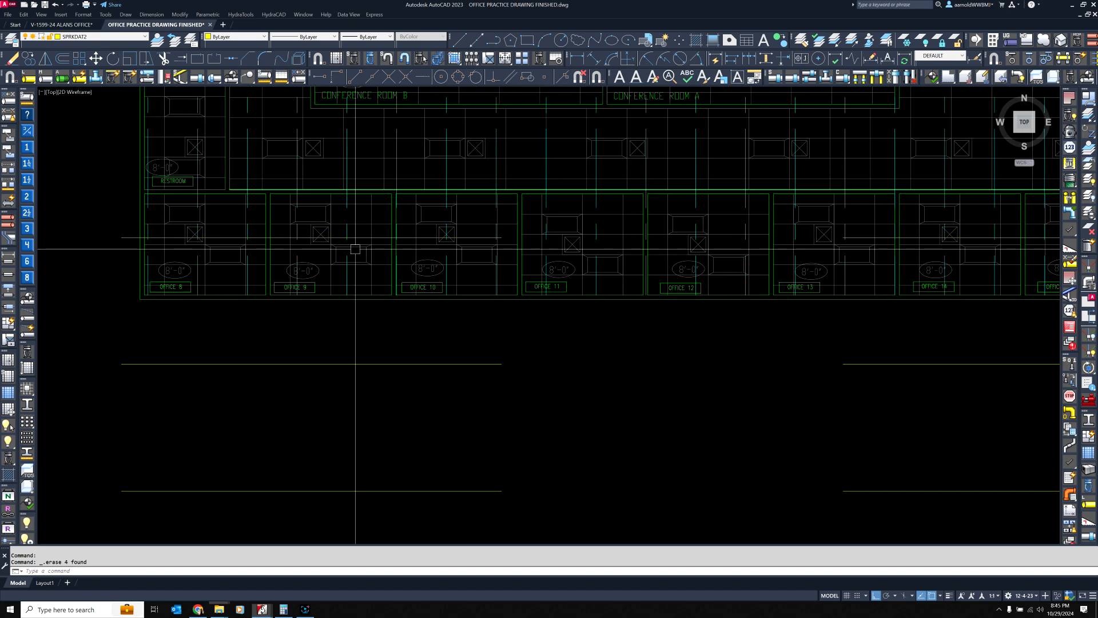
pyautogui.click(364, 235)
pyautogui.scroll(-3, 380, 206)
pyautogui.scroll(2, 362, 241)
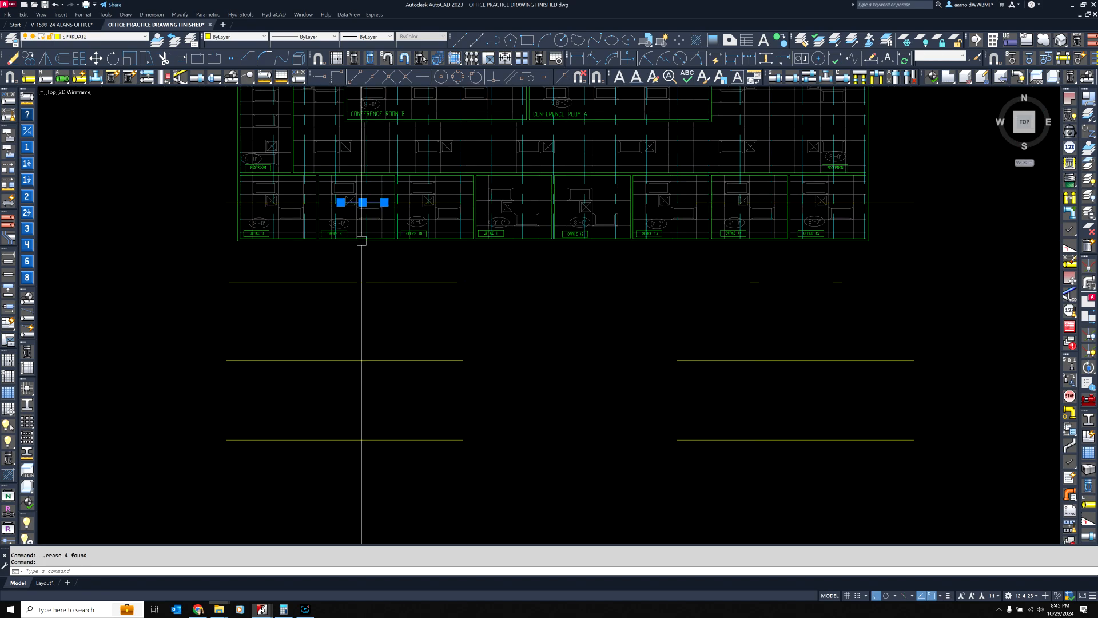
pyautogui.rightClick(455, 278)
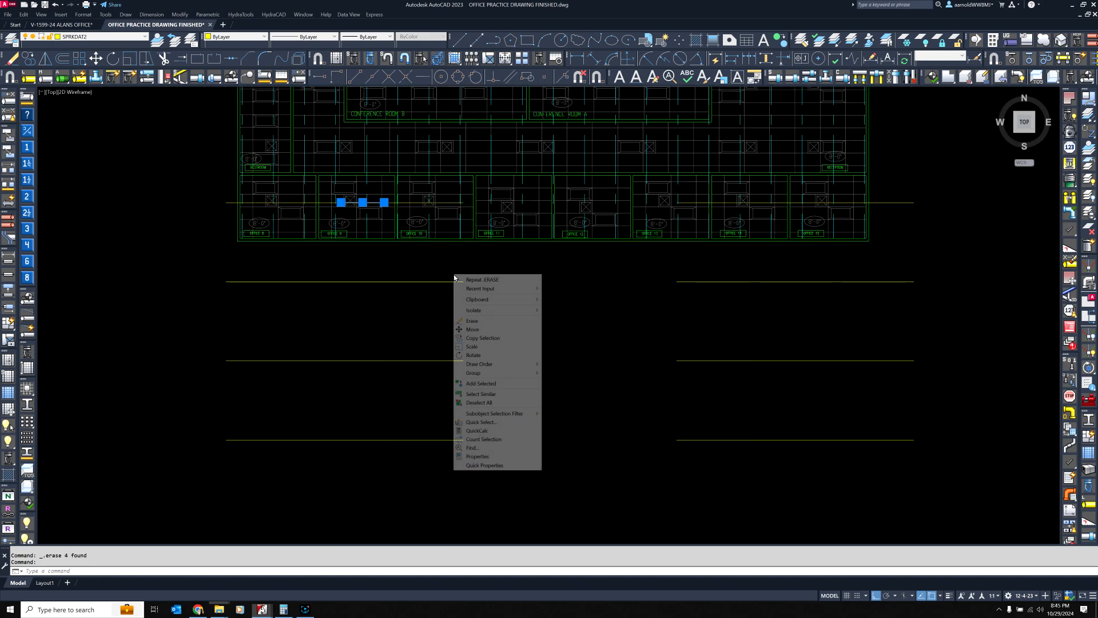
pyautogui.click(511, 396)
pyautogui.scroll(-4, 582, 270)
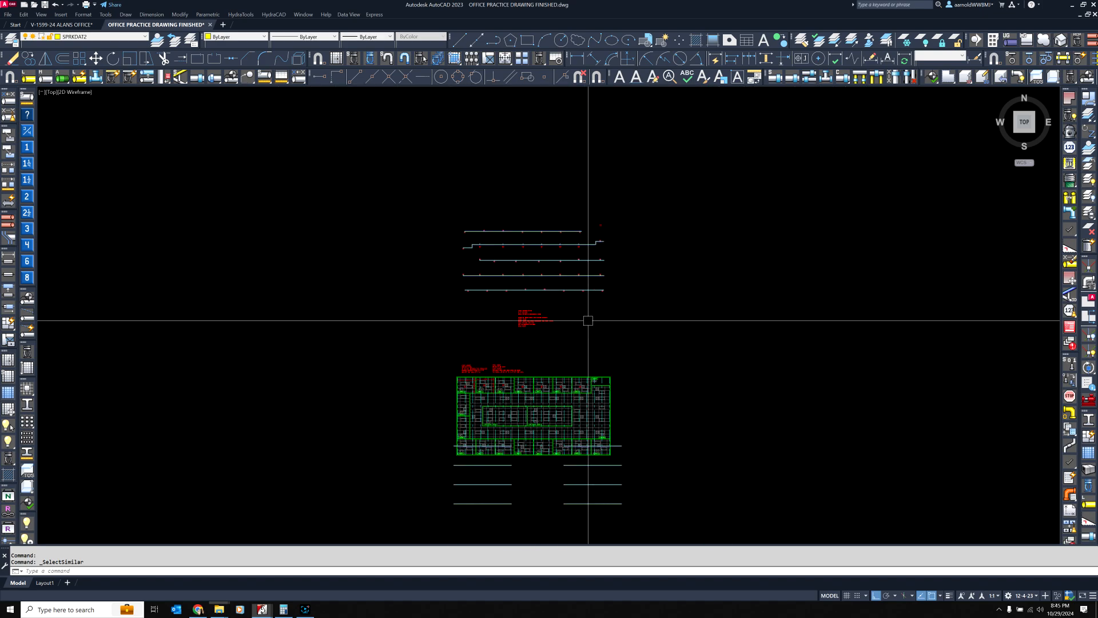
pyautogui.keyDown('shift'); pyautogui.click(459, 192); pyautogui.keyUp('shift')
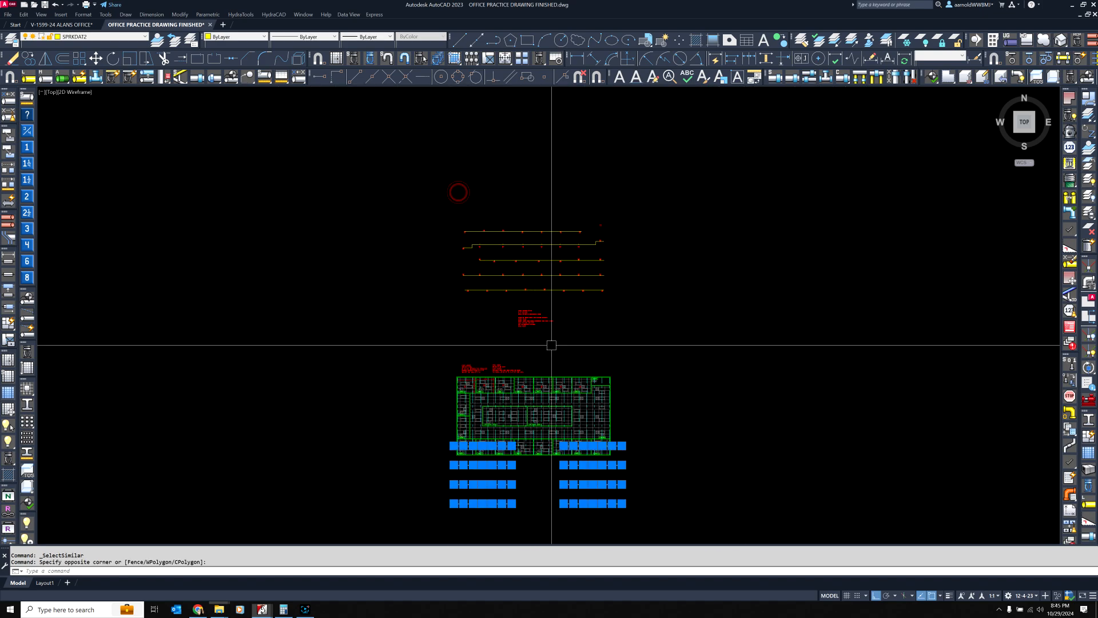
pyautogui.moveTo(552, 344); pyautogui.dragTo(550, 163, button='middle')
pyautogui.click(96, 58)
pyautogui.click(247, 190)
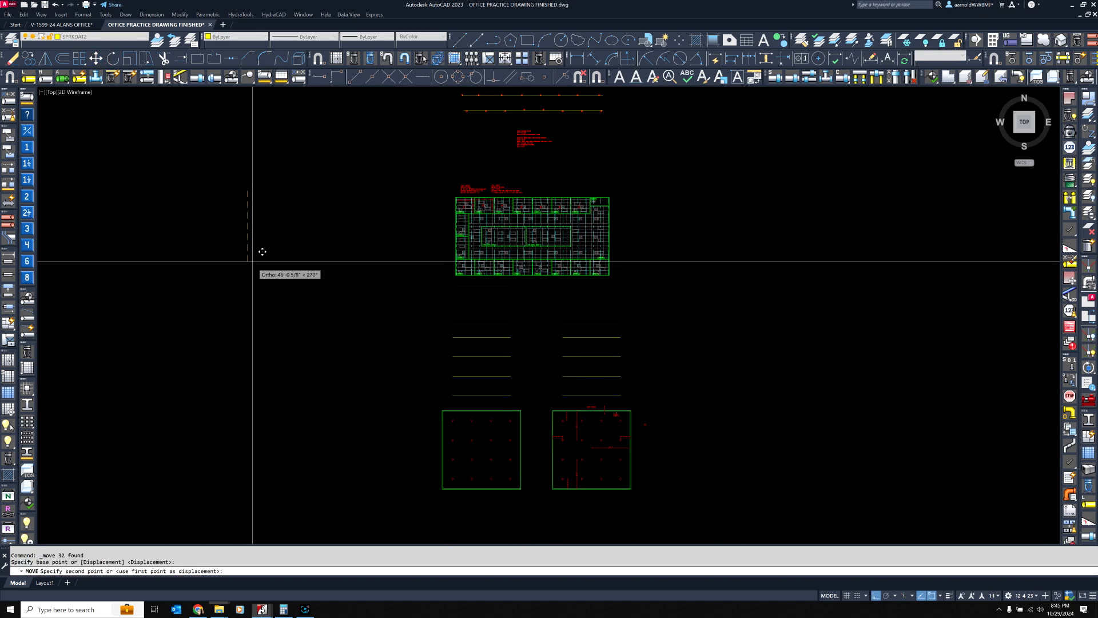
pyautogui.press('Escape')
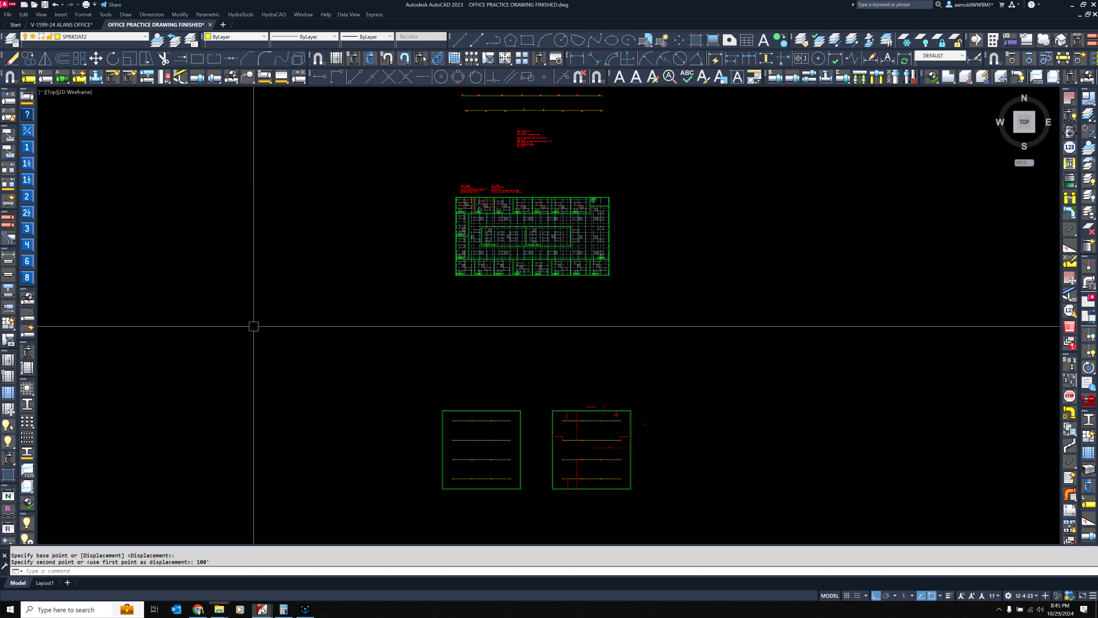
pyautogui.press('Escape')
# Select the white line across the top of Offices 5 and 6 plus all similar lines, and move them 100' straight up
pyautogui.scroll(2, 480, 199)
pyautogui.scroll(4, 528, 236)
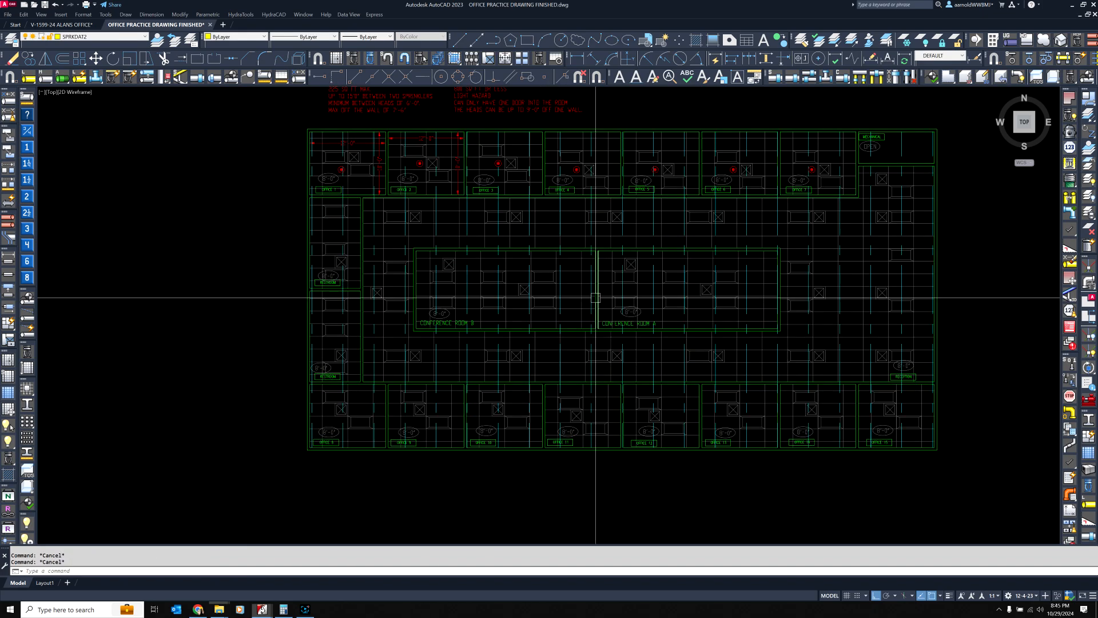
pyautogui.moveTo(596, 303); pyautogui.dragTo(461, 315, button='middle')
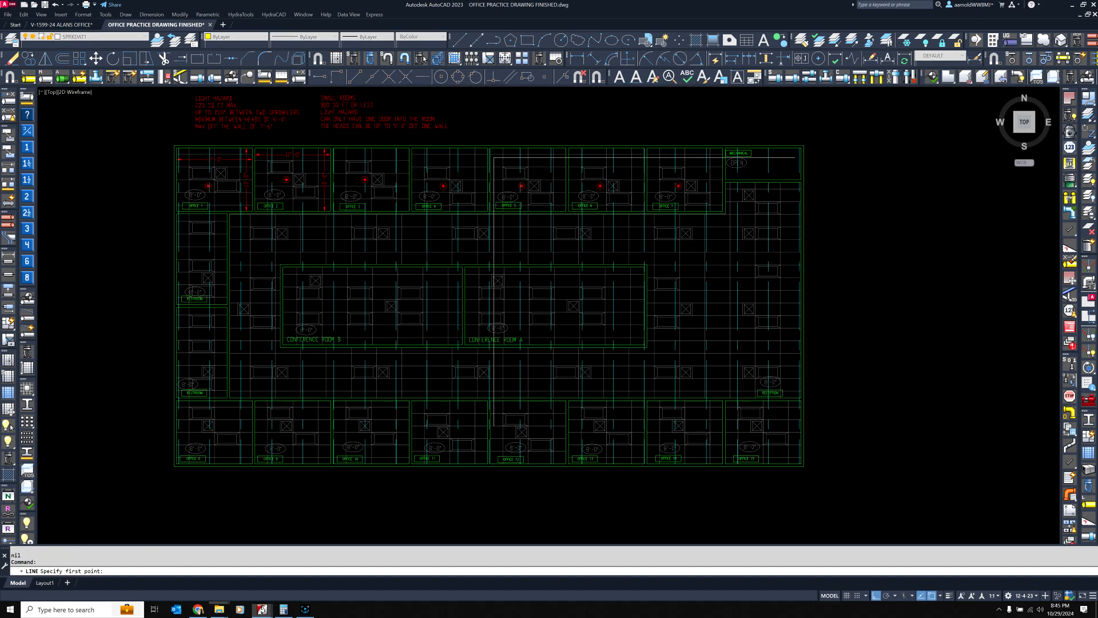
pyautogui.press('Escape')
pyautogui.click(534, 160)
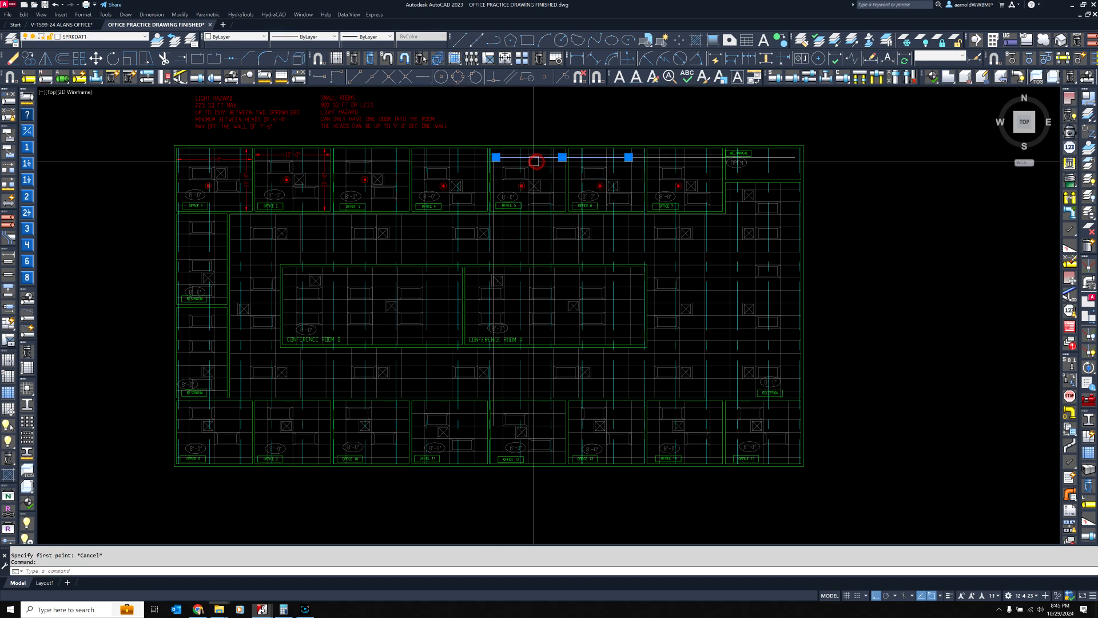
pyautogui.rightClick(405, 290)
pyautogui.click(423, 390)
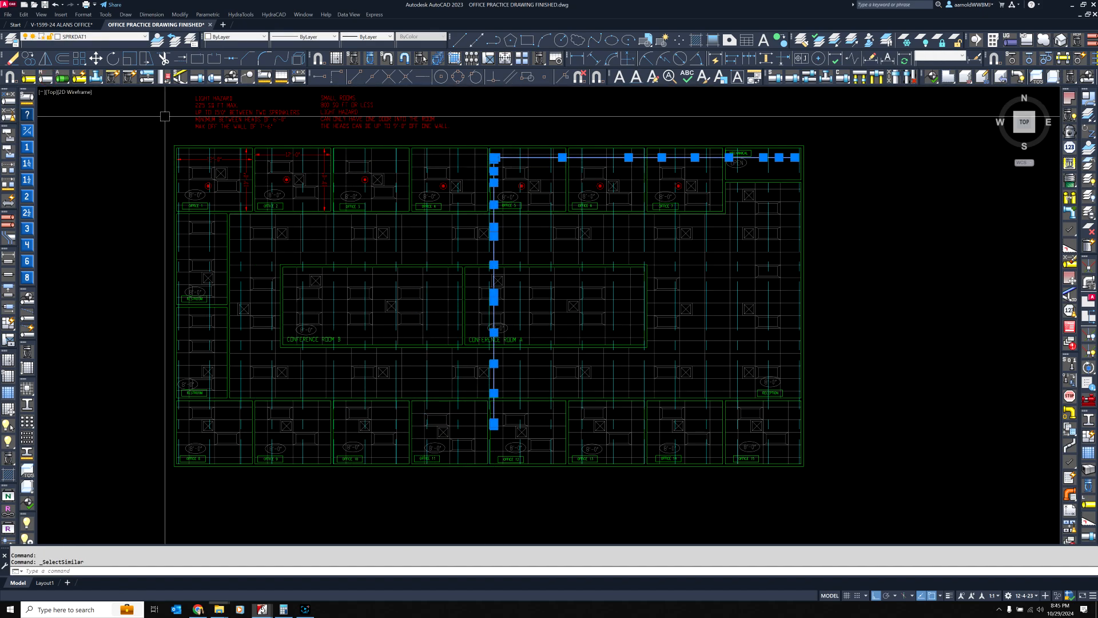
pyautogui.click(96, 58)
pyautogui.click(103, 362)
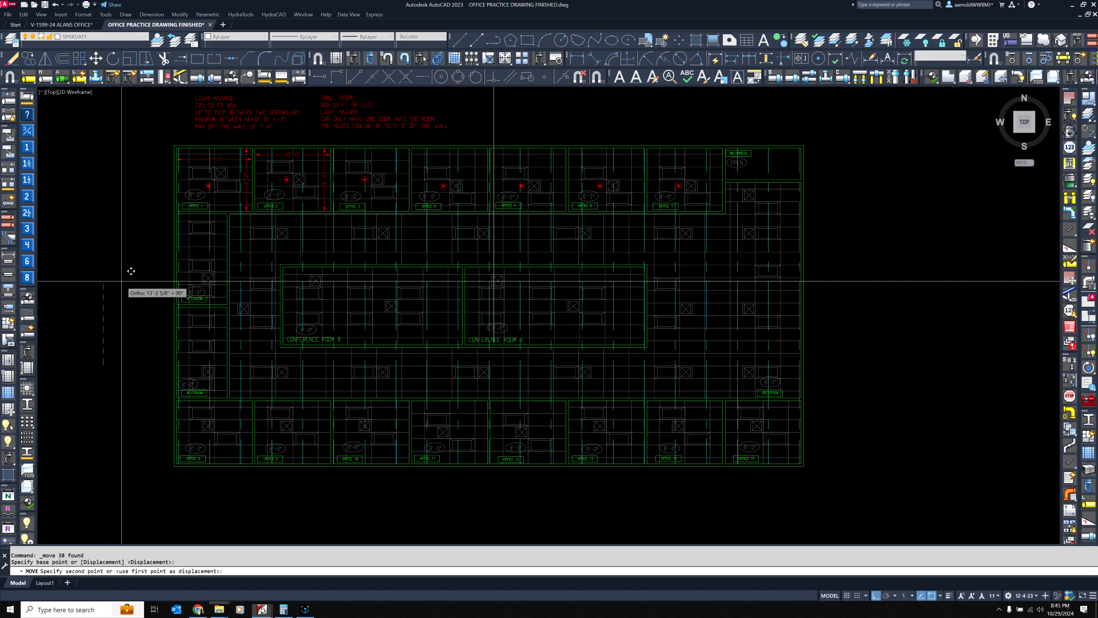
pyautogui.write("100'")
pyautogui.press('Return')
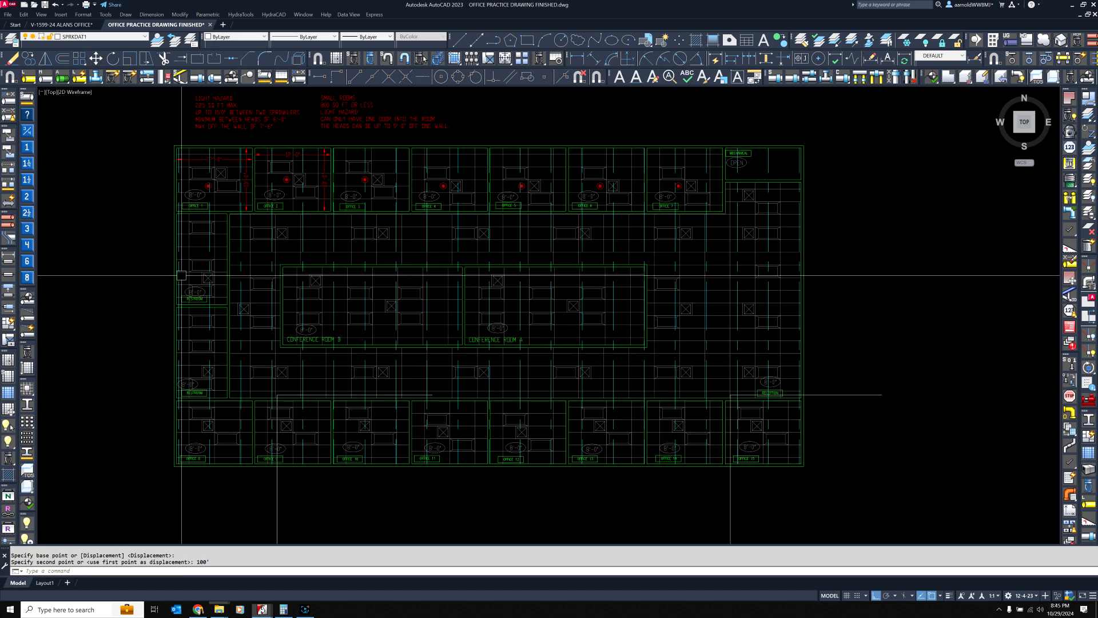
pyautogui.press('Escape')
# Select the segments of the white L-shaped line that starts at Office 15 and runs down below the plan
pyautogui.moveTo(491, 349); pyautogui.dragTo(470, 209, button='middle')
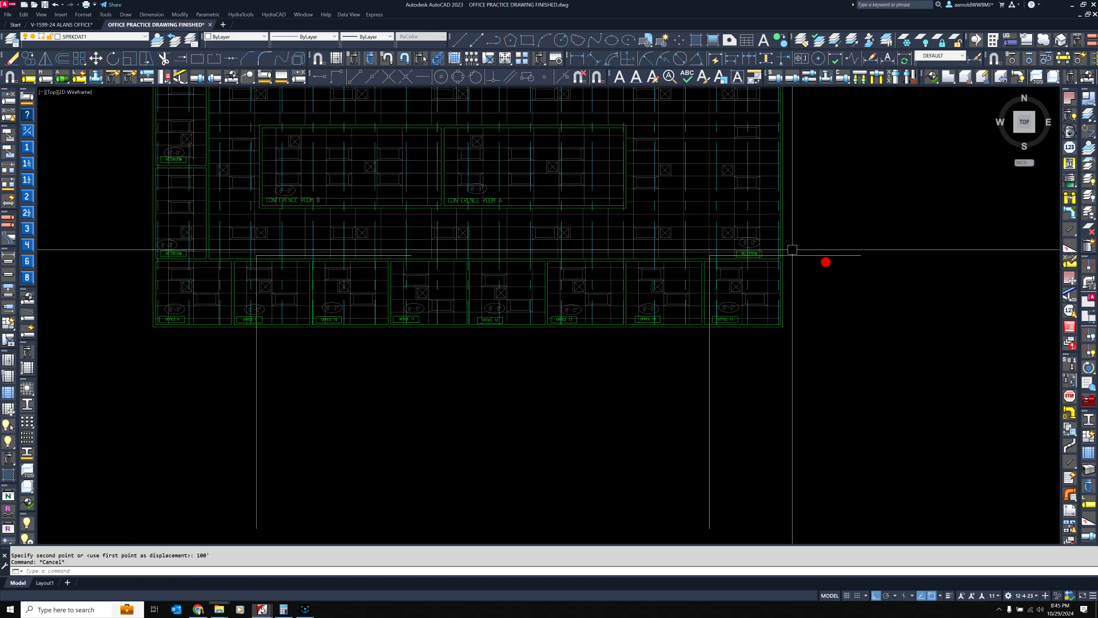
pyautogui.click(827, 262)
pyautogui.click(818, 242)
pyautogui.click(783, 414)
pyautogui.click(611, 460)
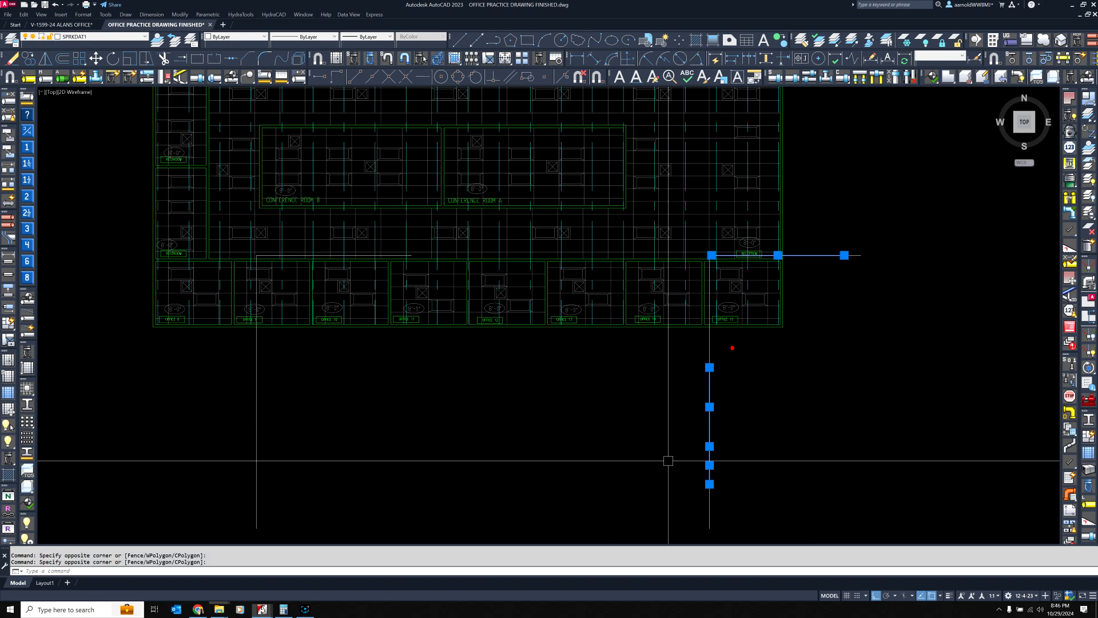
pyautogui.click(732, 348)
pyautogui.click(643, 388)
pyautogui.click(743, 484)
pyautogui.click(662, 505)
# Add the segments of the white L-shaped line at Office 9 to the selection, from below the plan up to its corner
pyautogui.click(371, 510)
pyautogui.click(212, 397)
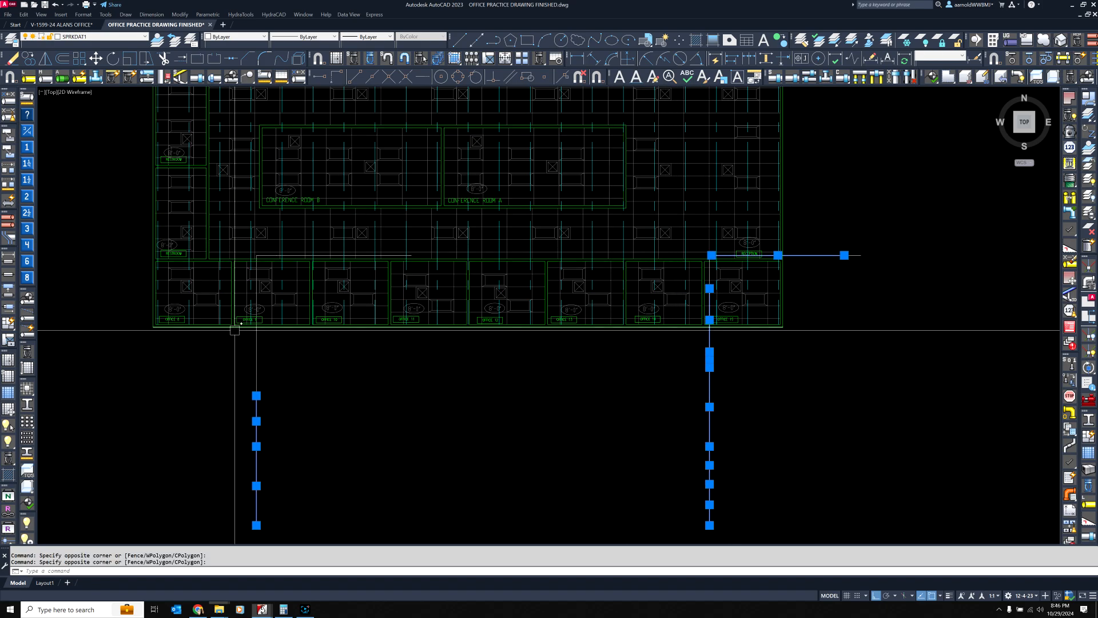
pyautogui.scroll(3, 248, 370)
pyautogui.click(325, 332)
pyautogui.click(225, 441)
pyautogui.moveTo(275, 277); pyautogui.dragTo(280, 416, button='middle')
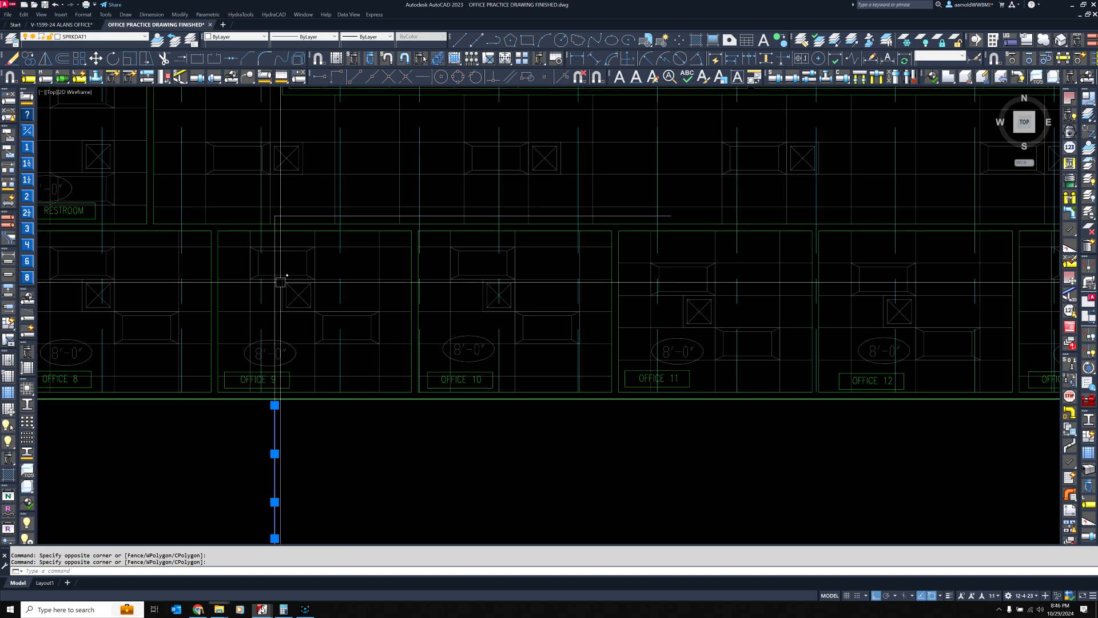
pyautogui.scroll(2, 281, 264)
pyautogui.scroll(1, 290, 132)
pyautogui.click(291, 132)
pyautogui.click(249, 173)
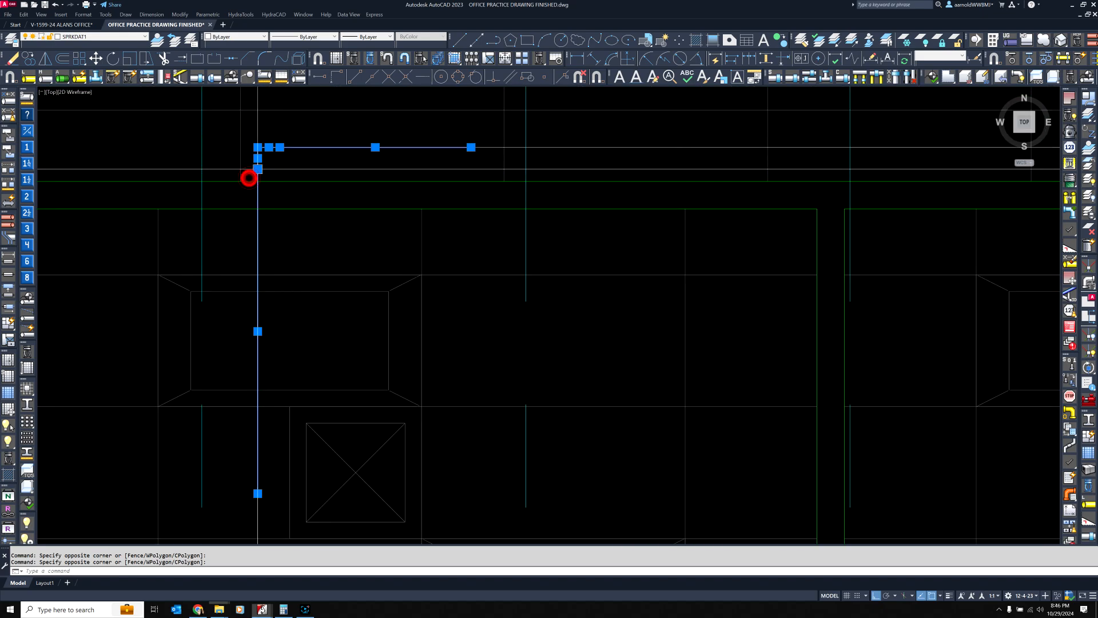
# Add the missed segments of the Office 9 line and move all the selected line segments 100' straight down
pyautogui.scroll(-3, 326, 168)
pyautogui.moveTo(363, 253); pyautogui.dragTo(375, 177, button='middle')
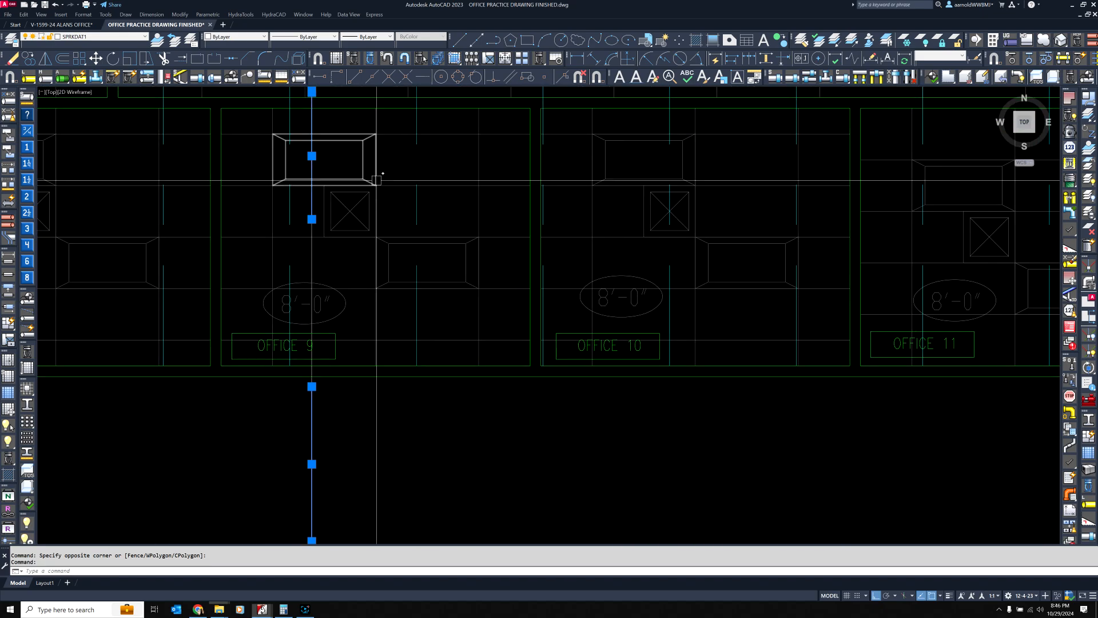
pyautogui.scroll(-2, 376, 239)
pyautogui.click(344, 251)
pyautogui.click(304, 246)
pyautogui.scroll(4, 342, 261)
pyautogui.scroll(-5, 350, 234)
pyautogui.moveTo(606, 250); pyautogui.dragTo(359, 272, button='middle')
pyautogui.click(96, 58)
pyautogui.click(368, 338)
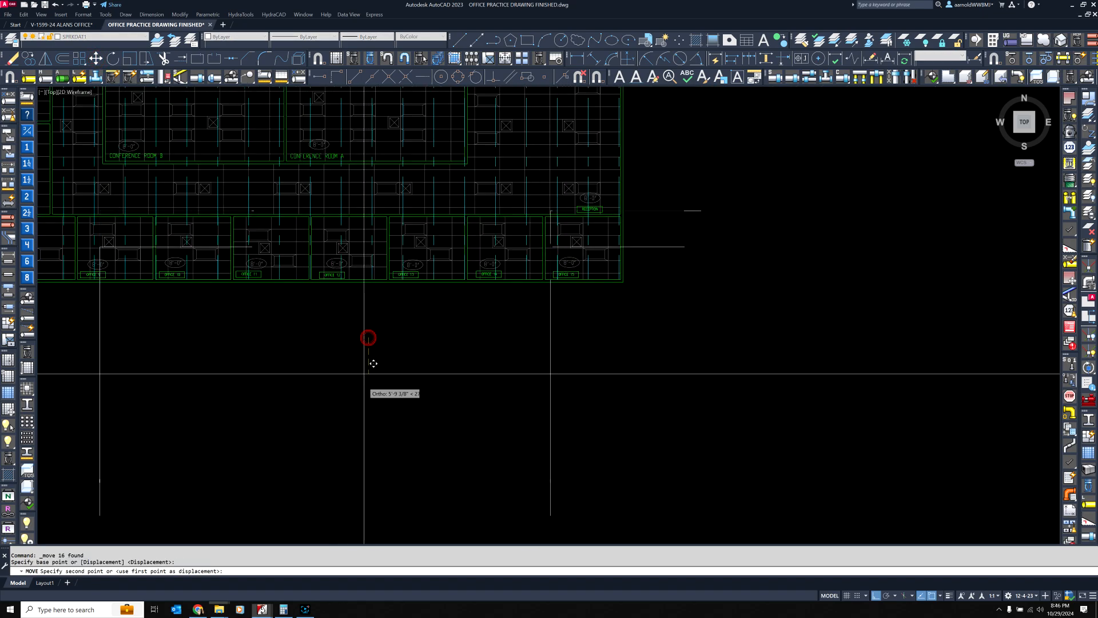
pyautogui.press('Return')
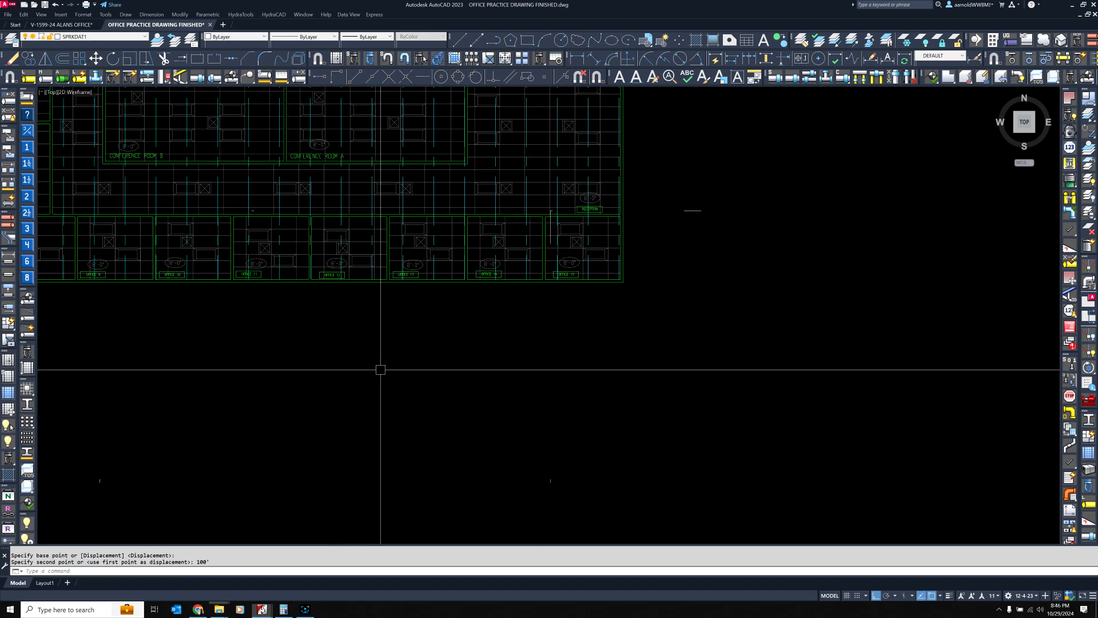
# Start another move and select the leftover fragments below the plan and the vertical and corner pieces beside Office 15
pyautogui.press('Return')
pyautogui.scroll(-2, 185, 436)
pyautogui.click(170, 452)
pyautogui.click(595, 393)
pyautogui.scroll(6, 492, 252)
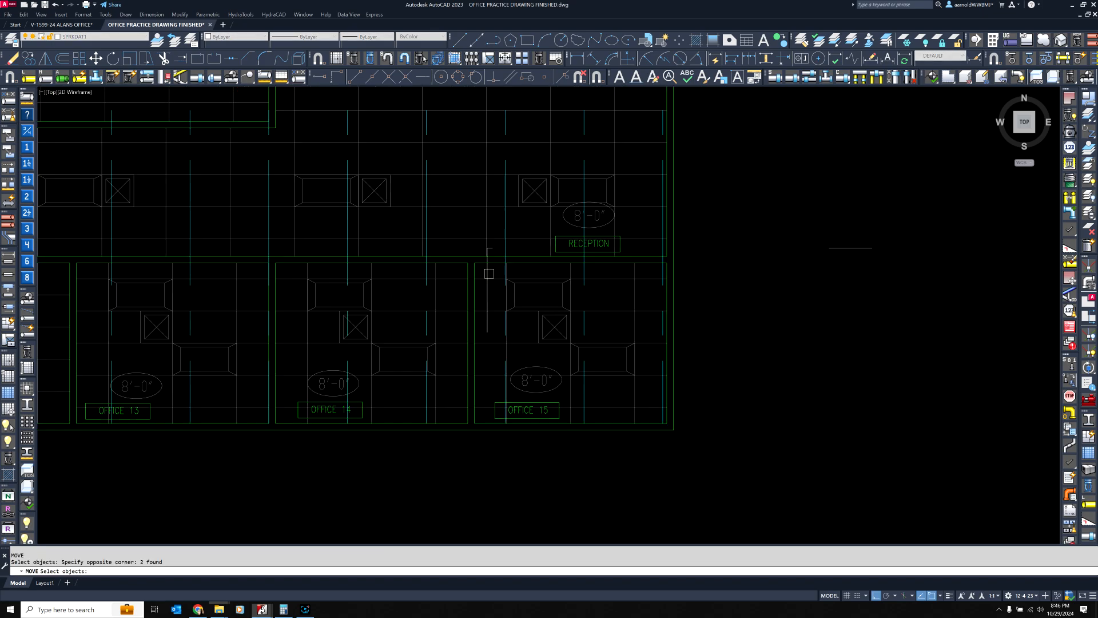
pyautogui.click(481, 243)
pyautogui.click(481, 242)
pyautogui.click(474, 302)
pyautogui.scroll(-2, 496, 268)
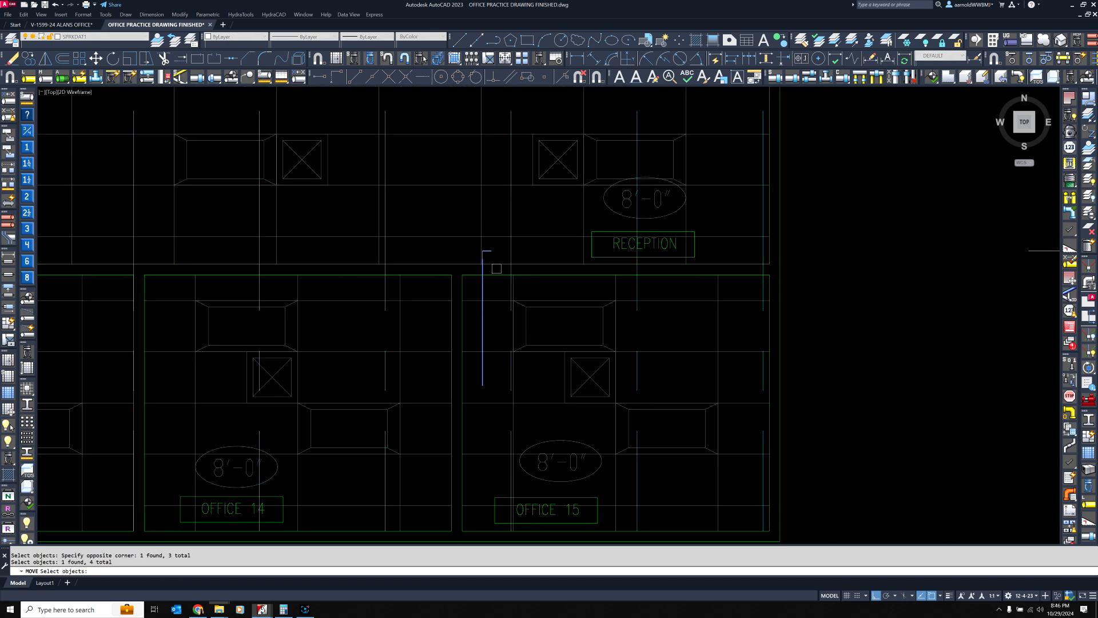
pyautogui.click(856, 231)
pyautogui.click(814, 301)
# Add the short corner piece above Office 15 to the move selection and shift all the leftover fragments 100' straight down
pyautogui.scroll(5, 478, 246)
pyautogui.scroll(3, 367, 383)
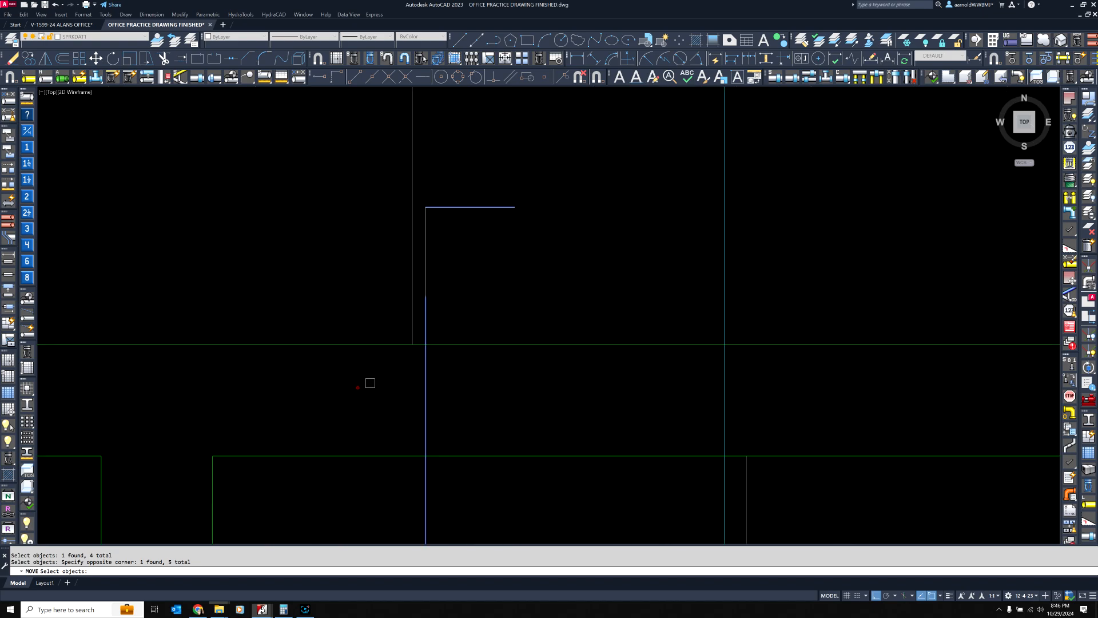
pyautogui.click(356, 385)
pyautogui.click(476, 200)
pyautogui.scroll(-3, 476, 199)
pyautogui.scroll(-5, 476, 199)
pyautogui.press('Return')
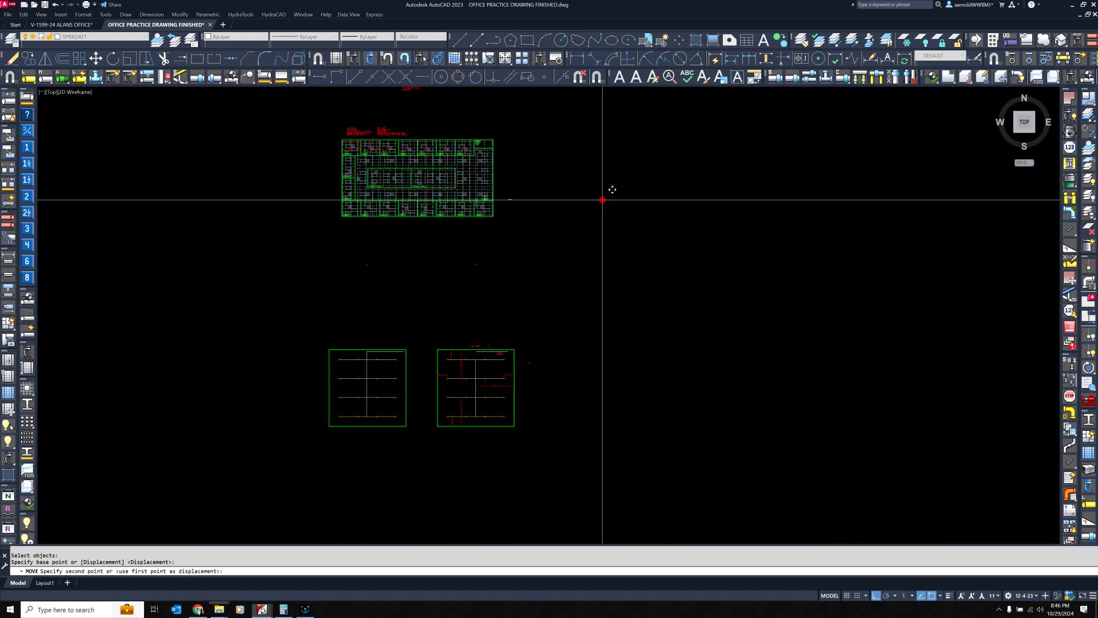
pyautogui.click(603, 200)
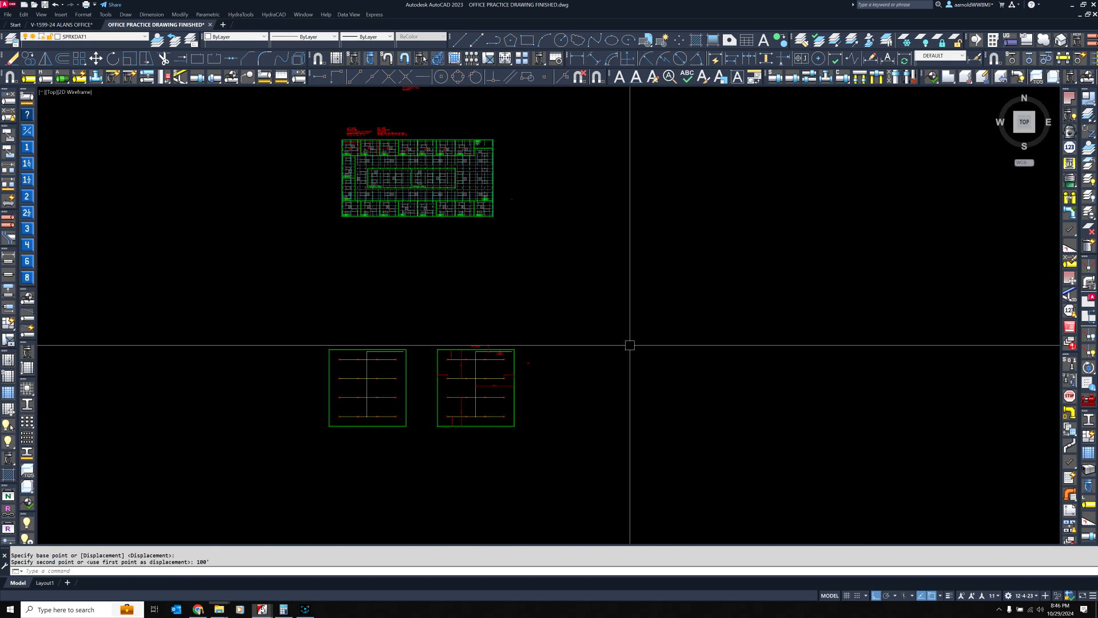
# Select the last stray line fragment outside the plan beyond Reception and move it 100' straight down
pyautogui.press('Escape')
pyautogui.scroll(6, 561, 255)
pyautogui.click(539, 301)
pyautogui.click(641, 404)
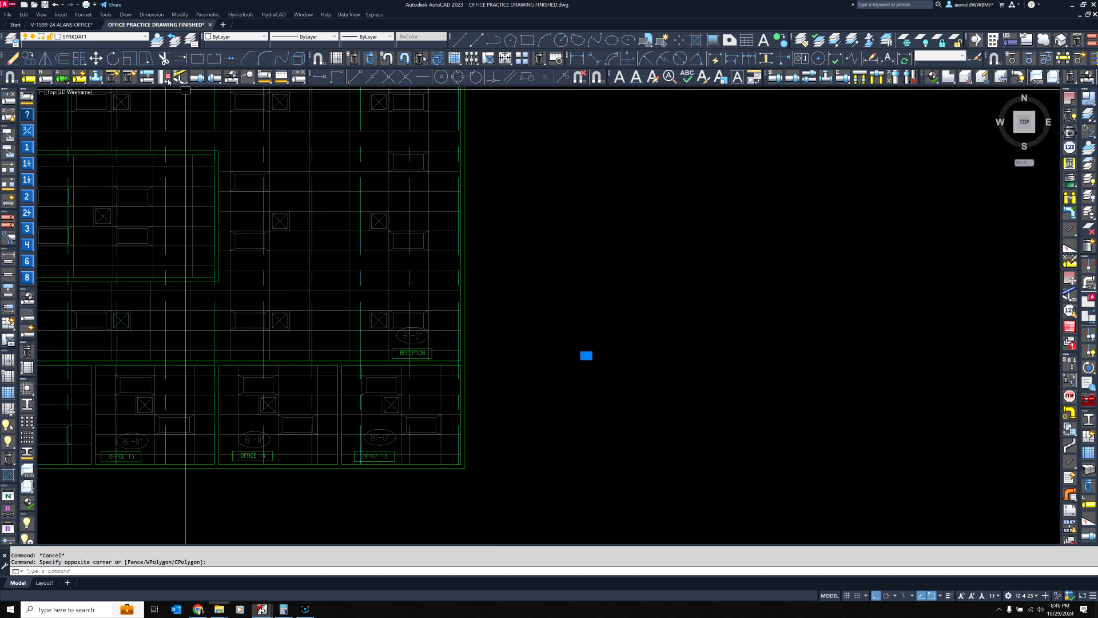
pyautogui.click(95, 58)
pyautogui.click(678, 250)
pyautogui.write('100')
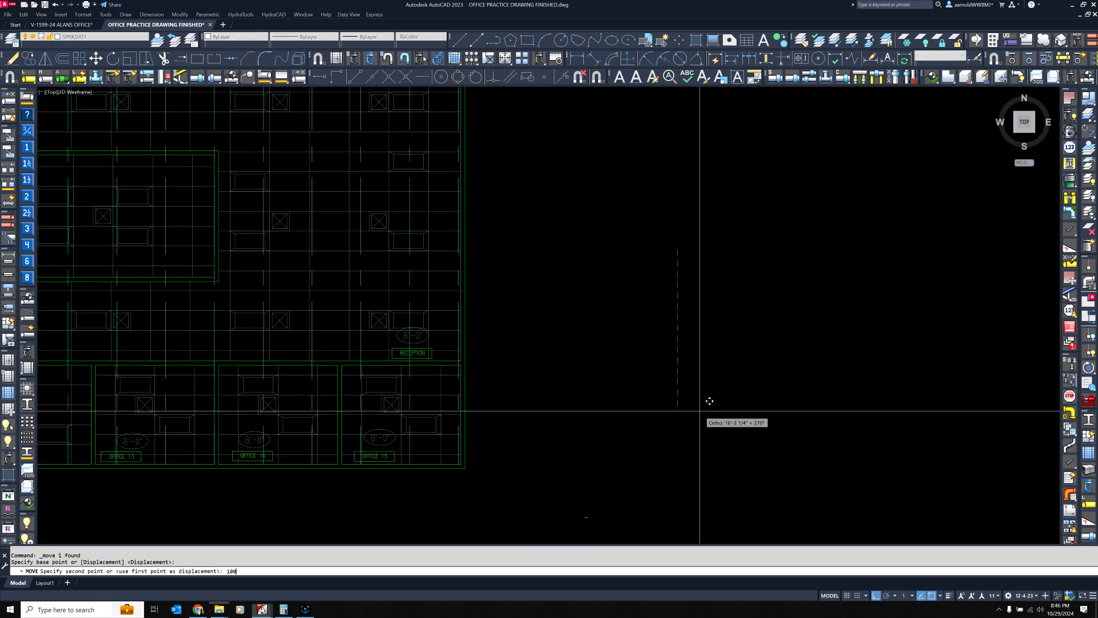
pyautogui.write("'")
pyautogui.press('Return')
pyautogui.scroll(-5, 701, 410)
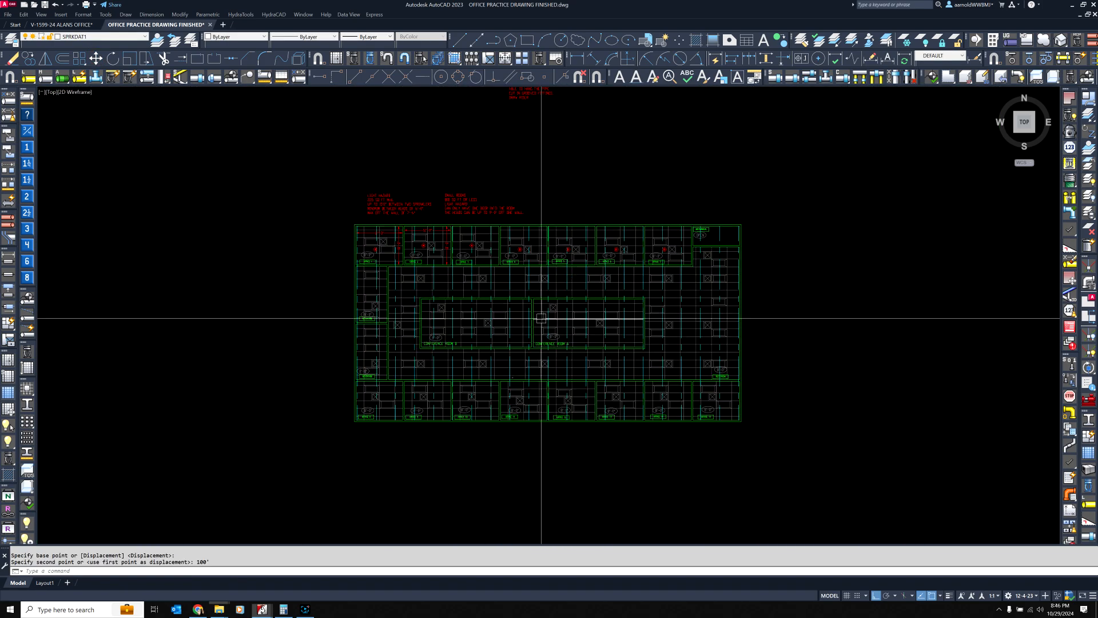
# Add the Head2 symbol as a new sprinkler head for the Mechanical room and set it as on a sprig
pyautogui.scroll(2, 541, 318)
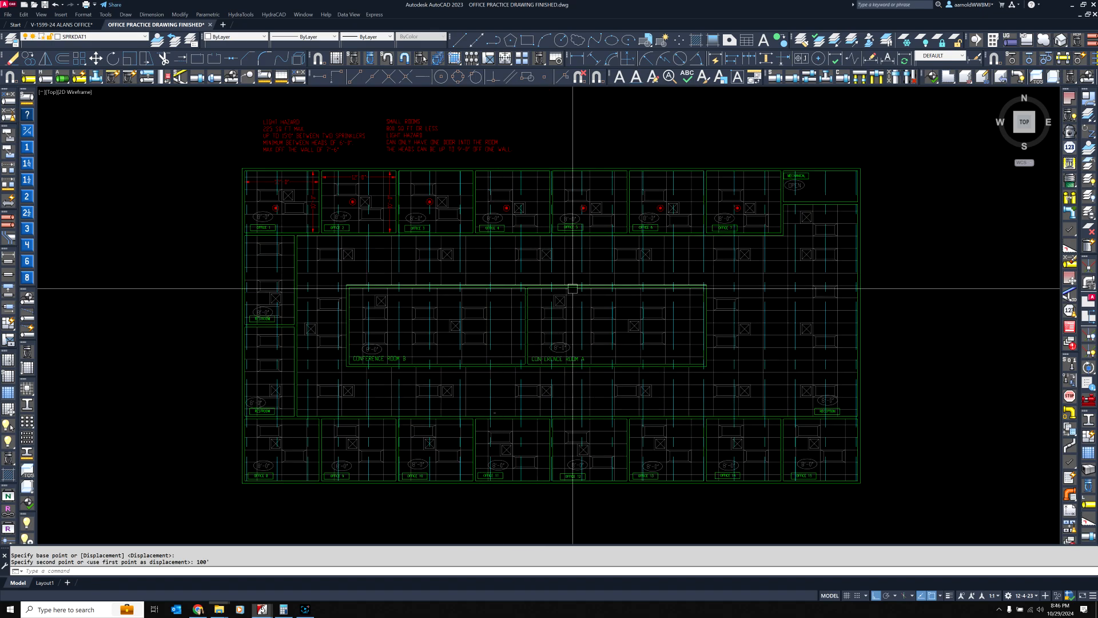
pyautogui.moveTo(573, 288); pyautogui.dragTo(554, 293, button='middle')
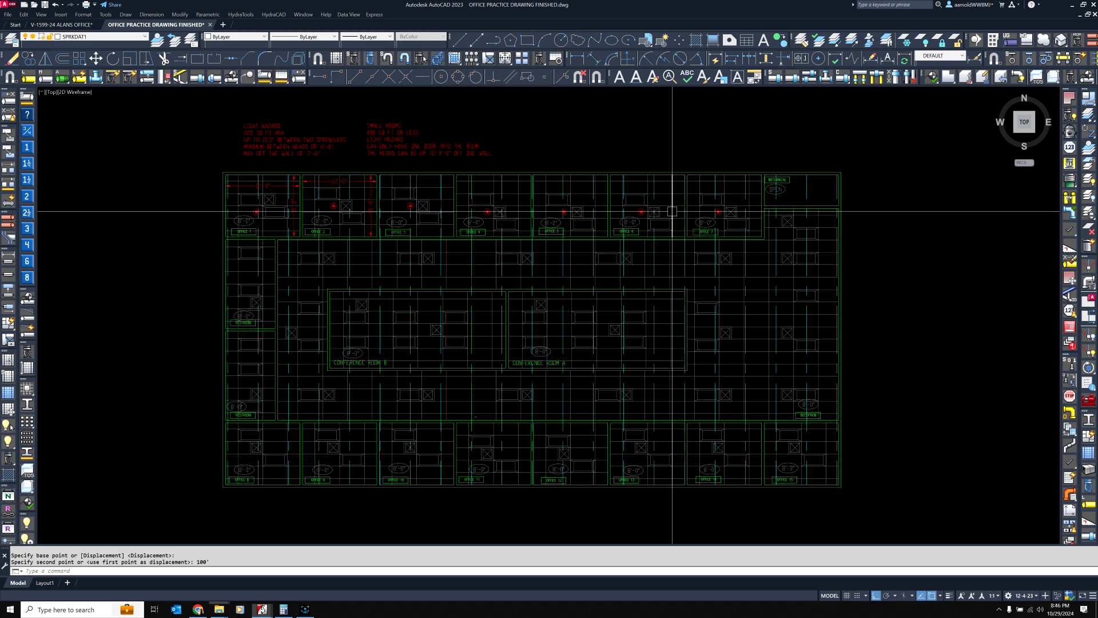
pyautogui.scroll(5, 799, 246)
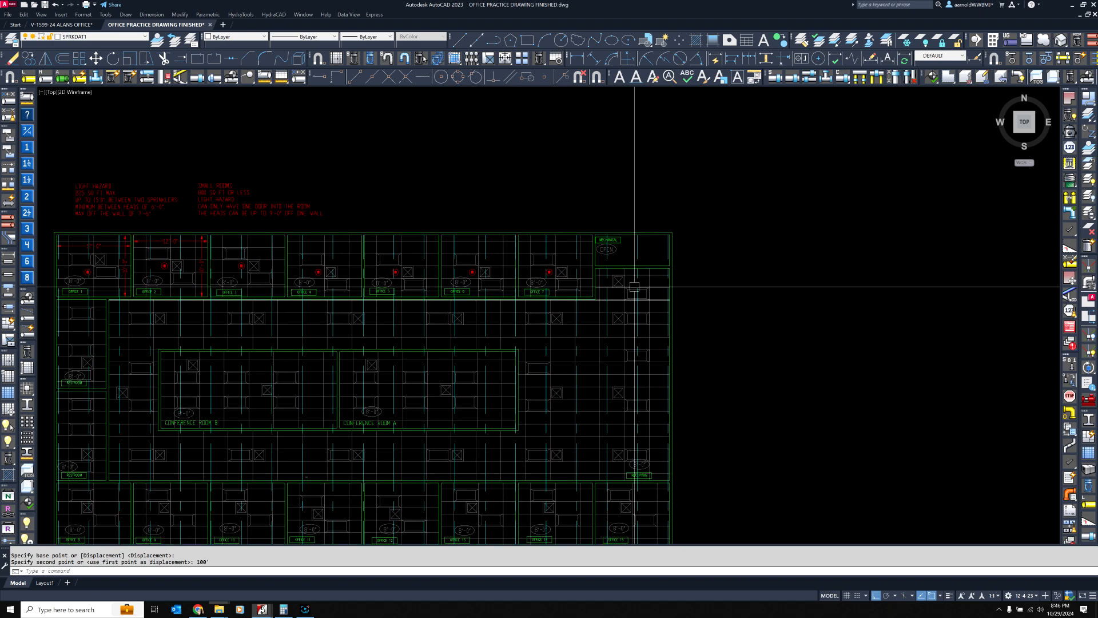
pyautogui.scroll(-7, 632, 277)
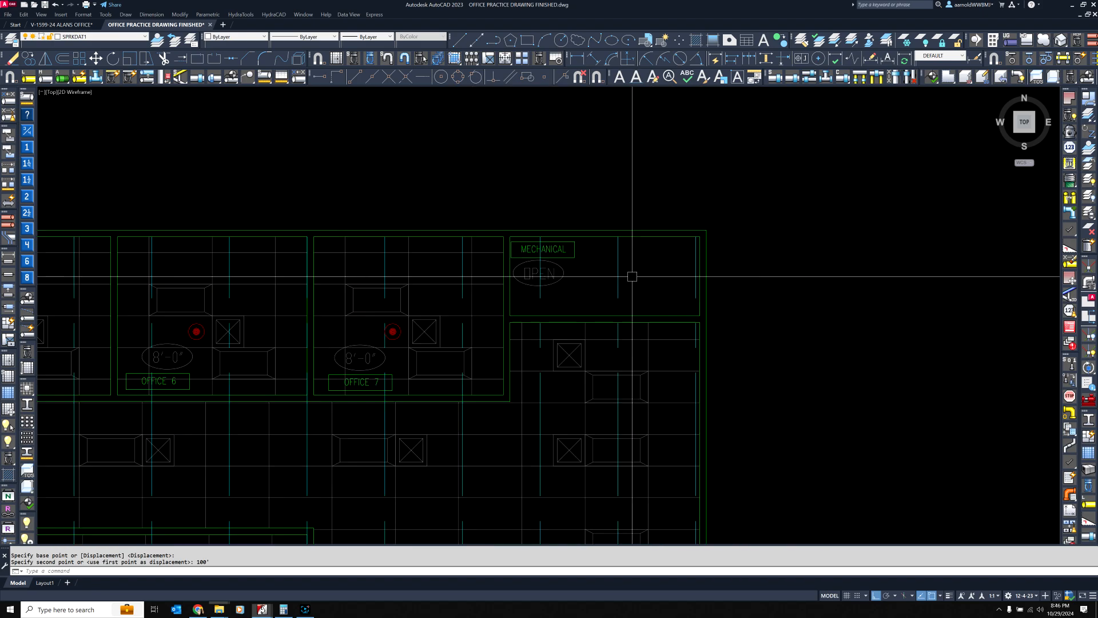
pyautogui.scroll(5, 557, 235)
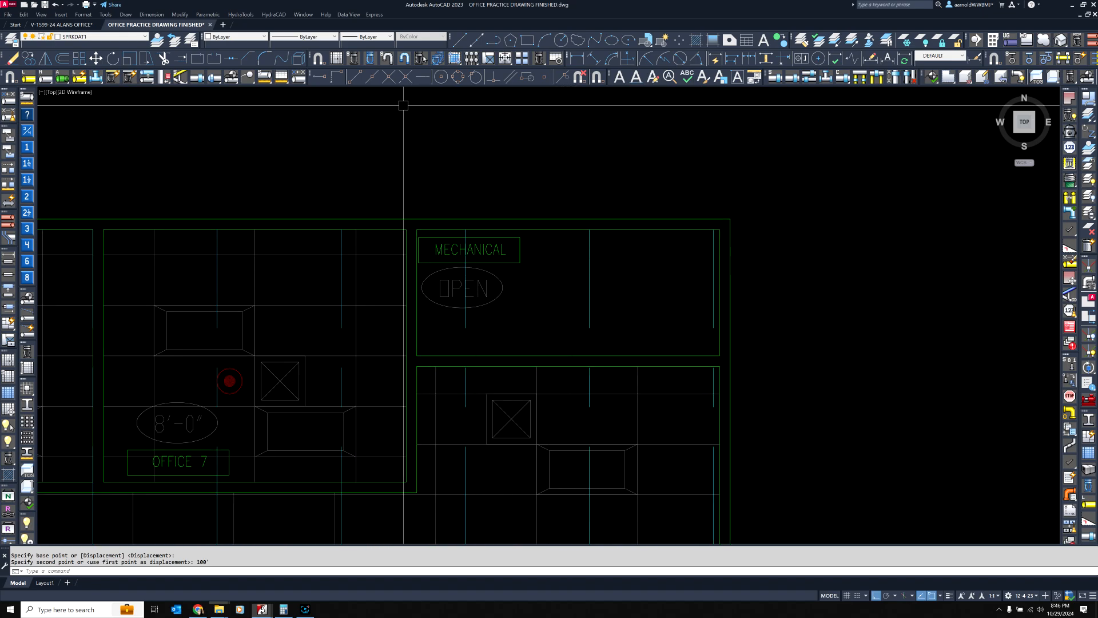
pyautogui.click(353, 58)
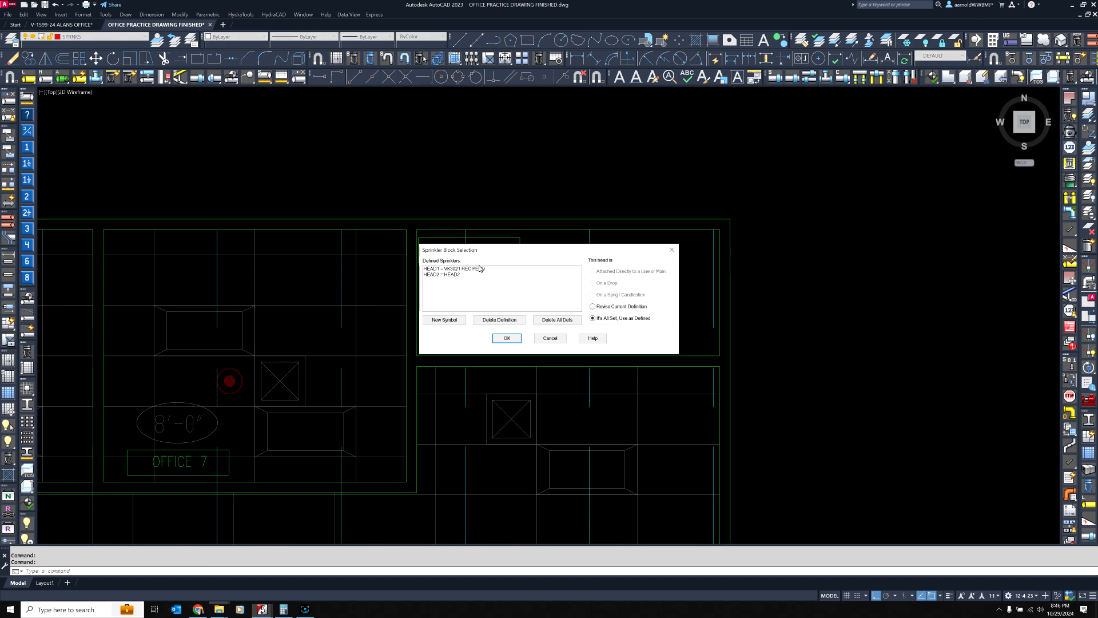
pyautogui.click(447, 321)
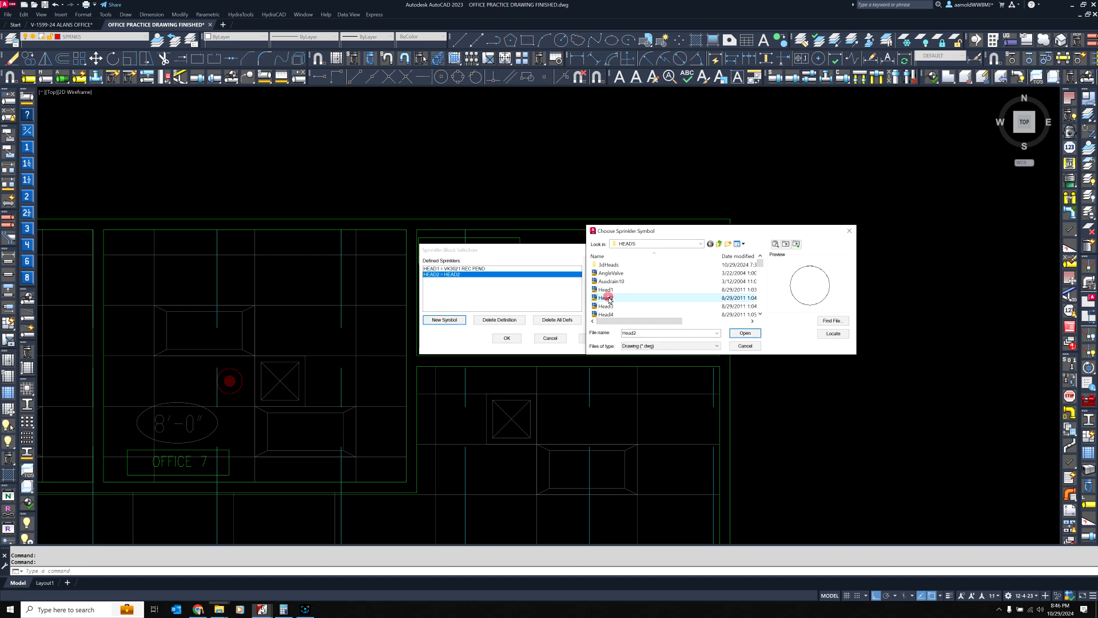
pyautogui.click(745, 333)
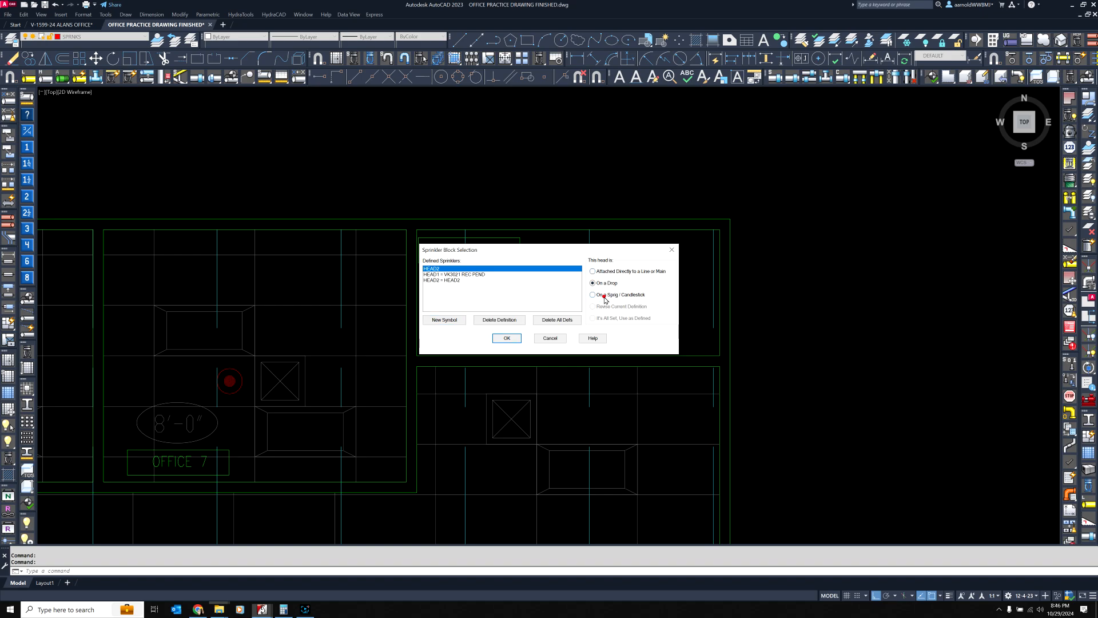
pyautogui.click(506, 338)
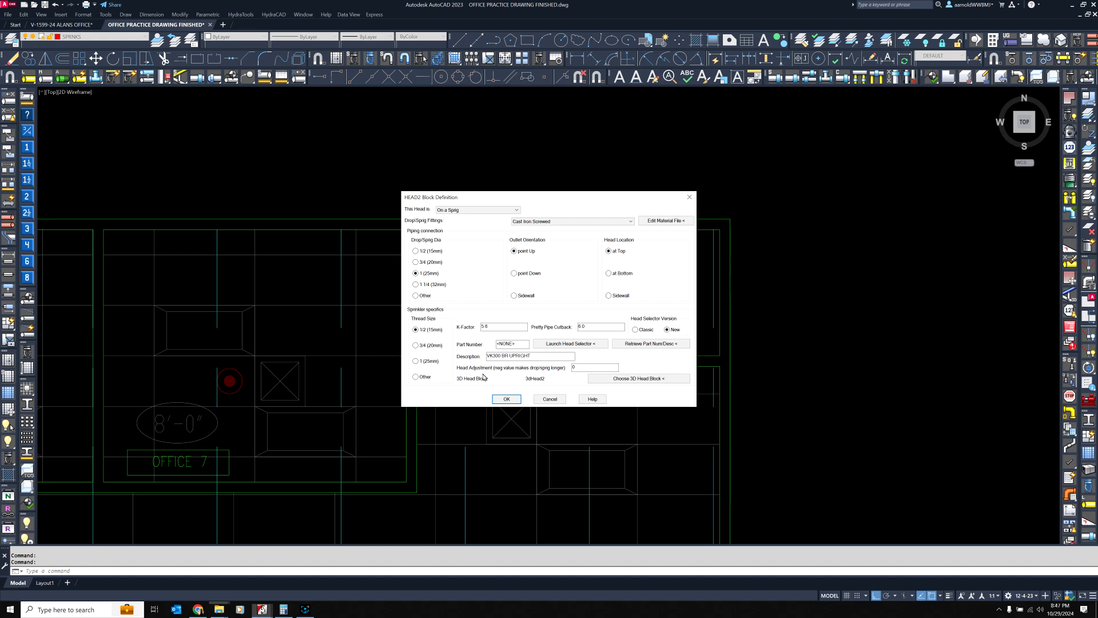
# Assign 3dHead2 as the 3D head block, accept the HEAD2 definition, and insert the head just above the Mechanical room
pyautogui.click(634, 381)
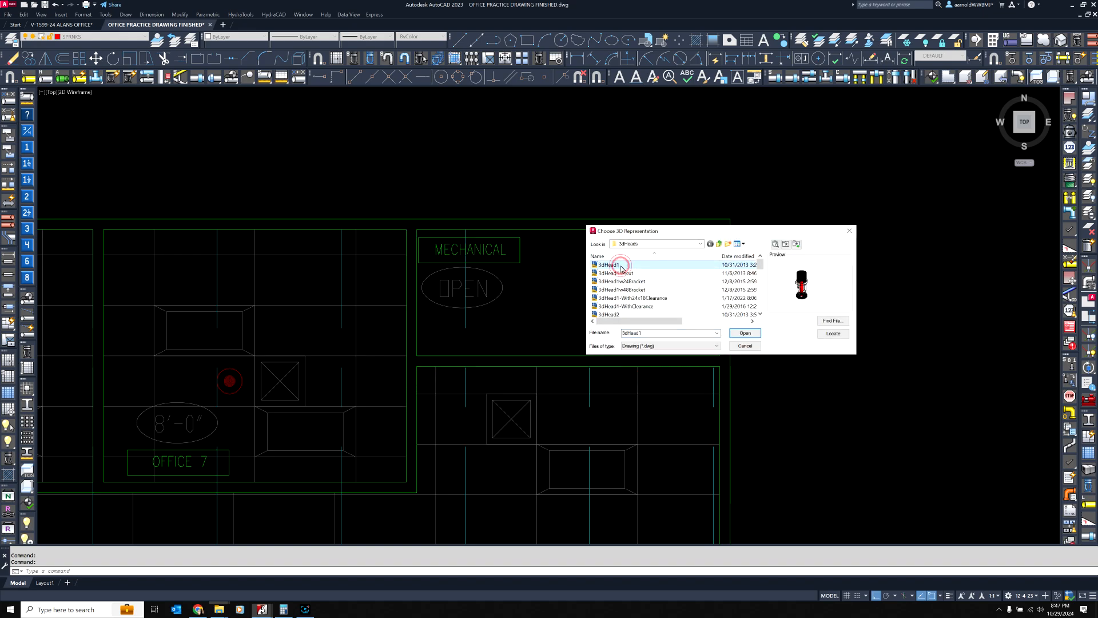
pyautogui.press('Down')
pyautogui.press('Down')
pyautogui.press('Down')
pyautogui.press('Down')
pyautogui.press('Down')
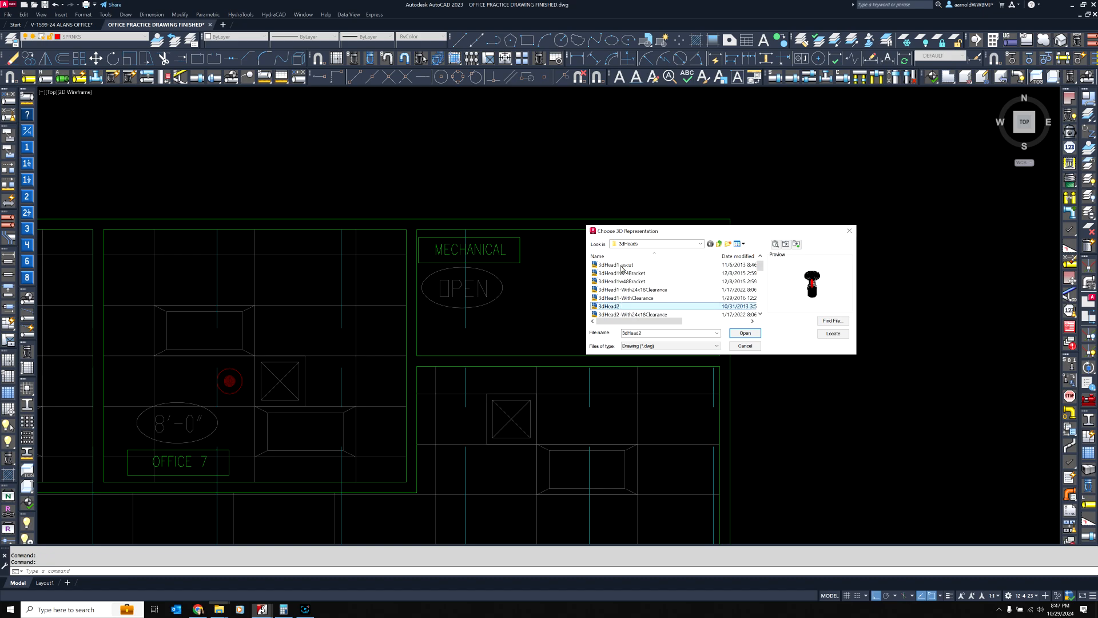
pyautogui.click(745, 334)
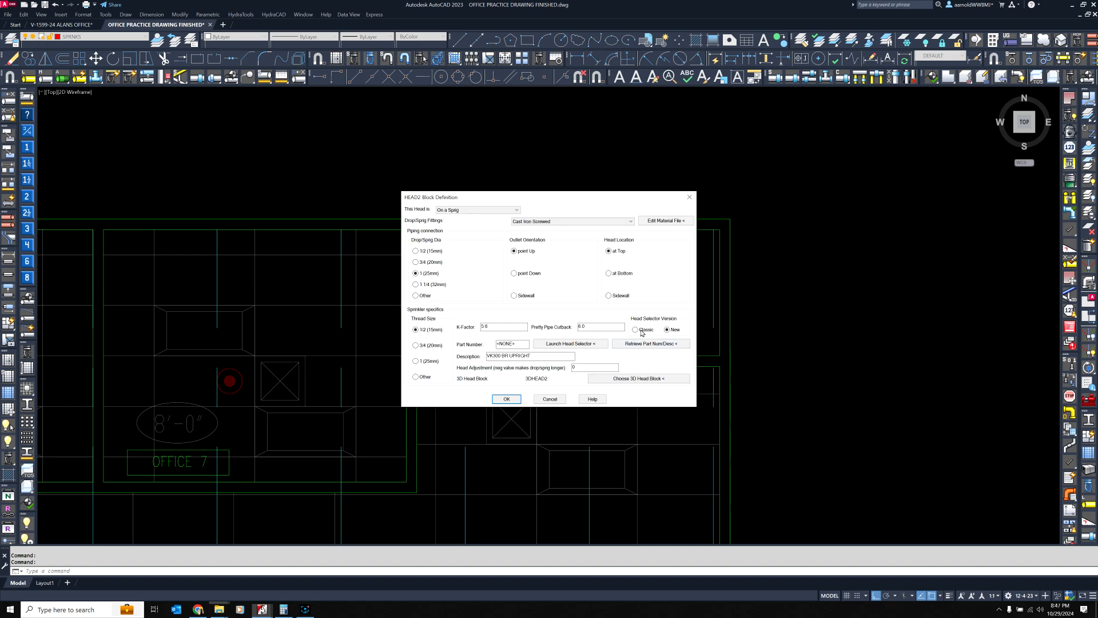
pyautogui.click(506, 399)
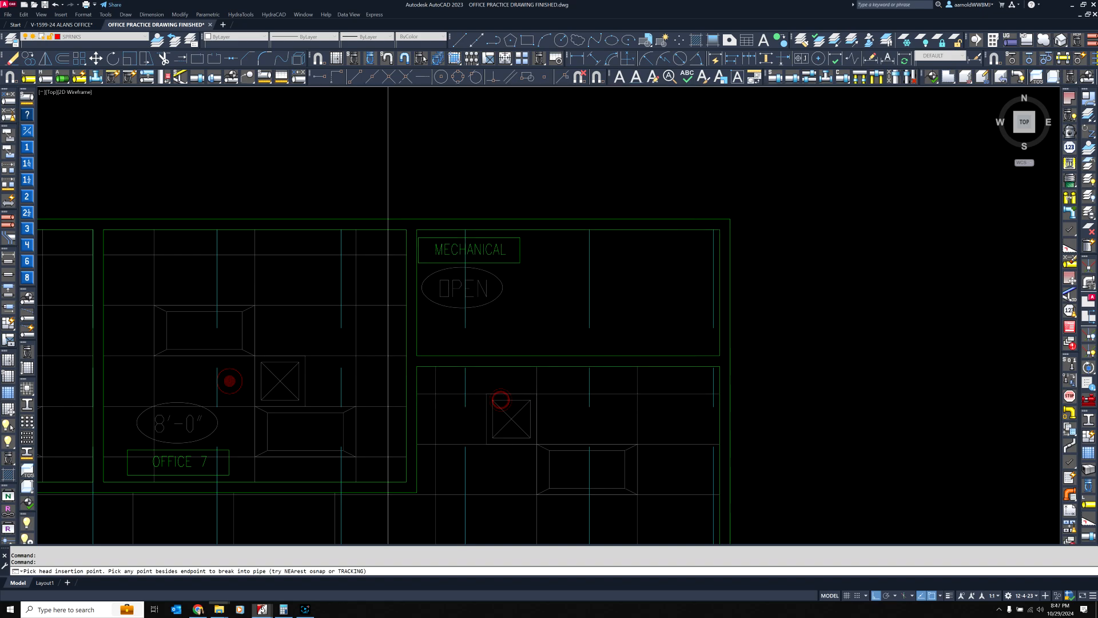
# Move the new head to the midpoint of the Mechanical room's upper inner wall, and from there to the lower wall's midpoint
pyautogui.click(577, 172)
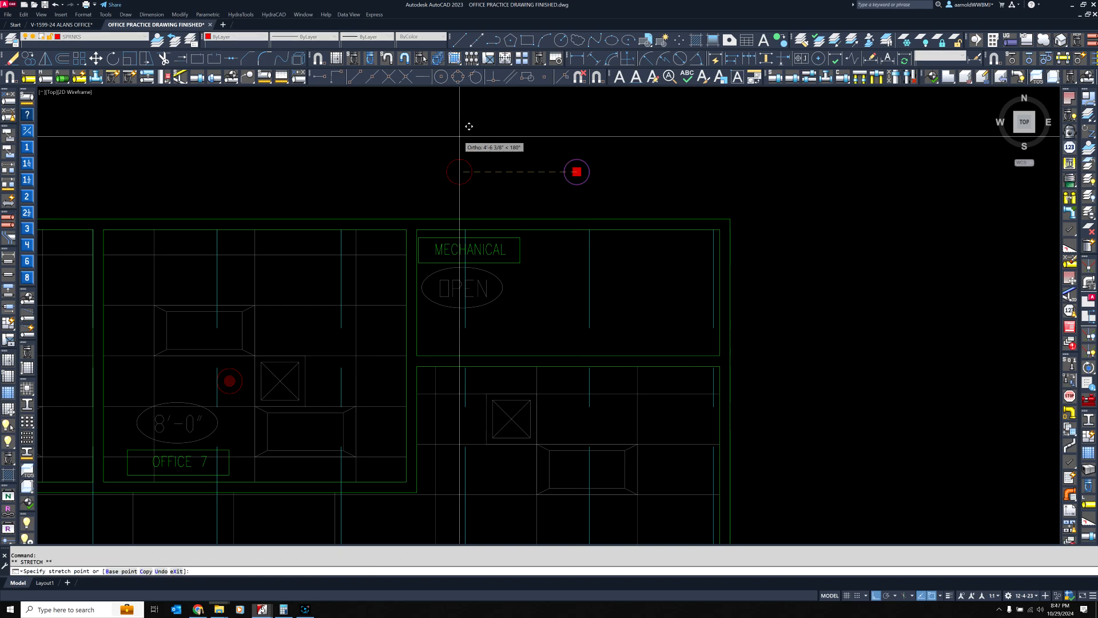
pyautogui.click(372, 77)
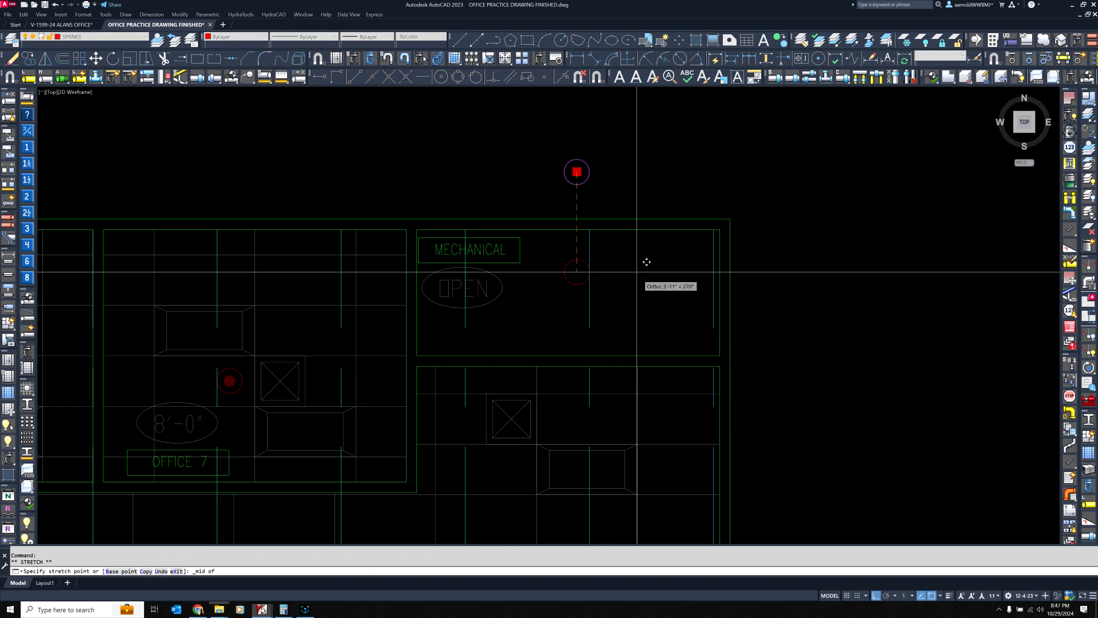
pyautogui.click(625, 221)
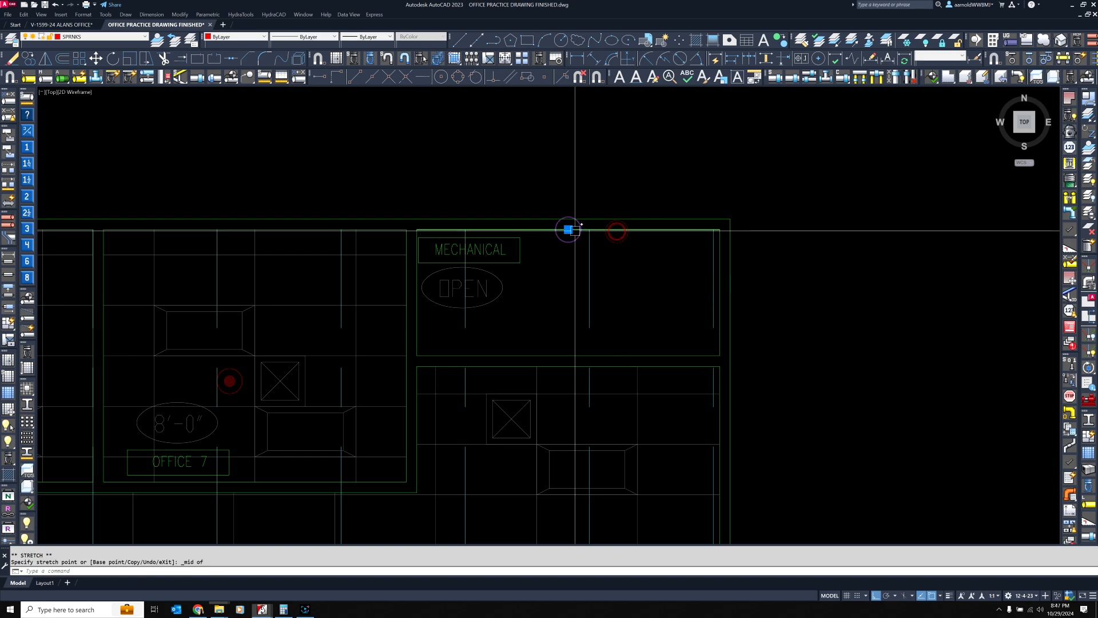
pyautogui.click(569, 229)
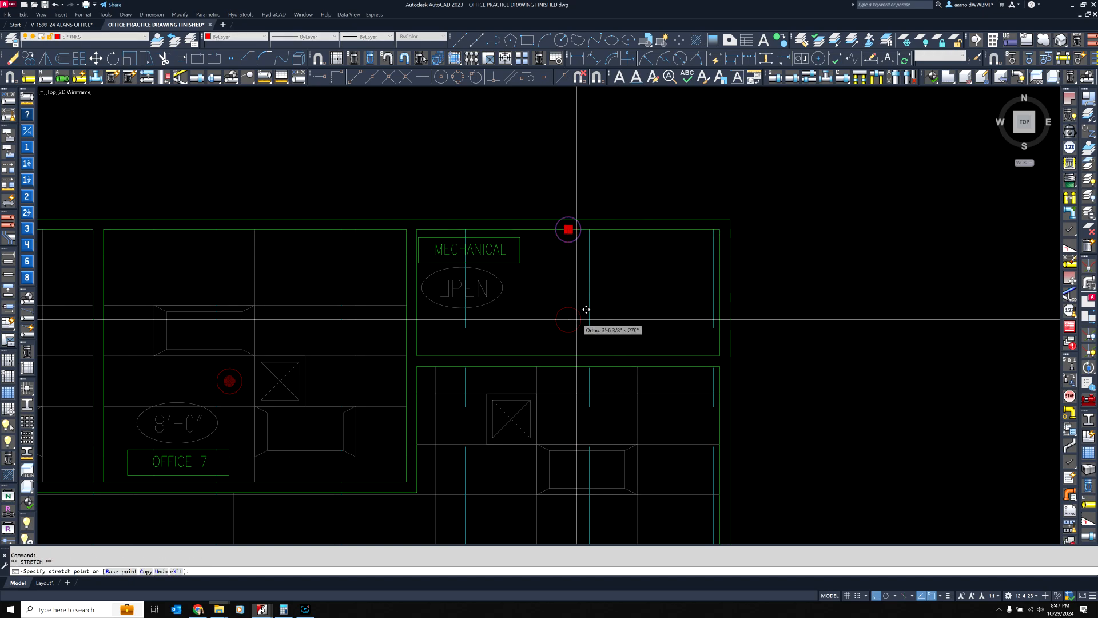
pyautogui.click(371, 77)
pyautogui.click(568, 355)
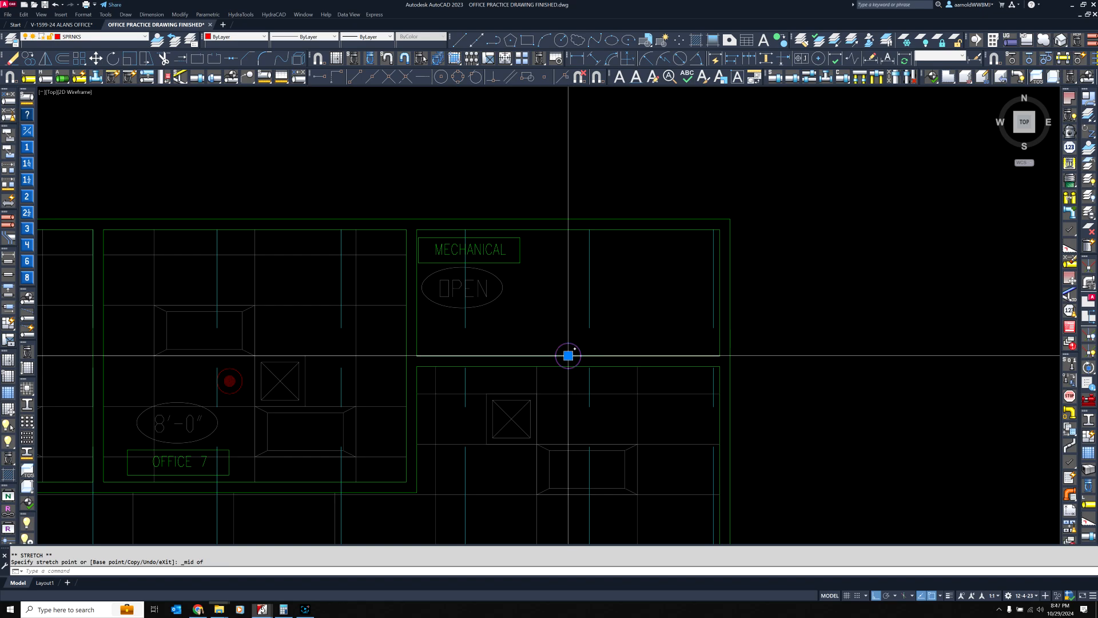
# Move the head straight up from the Mechanical room's lower wall to a spot just above the plan
pyautogui.click(568, 355)
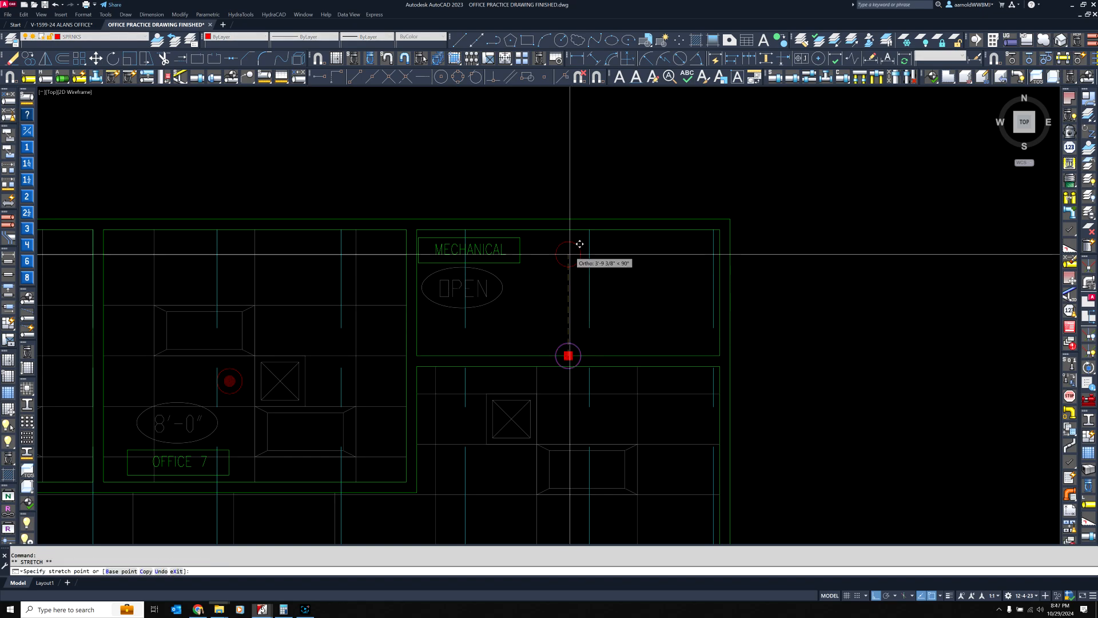
pyautogui.press('Escape')
pyautogui.press('Escape')
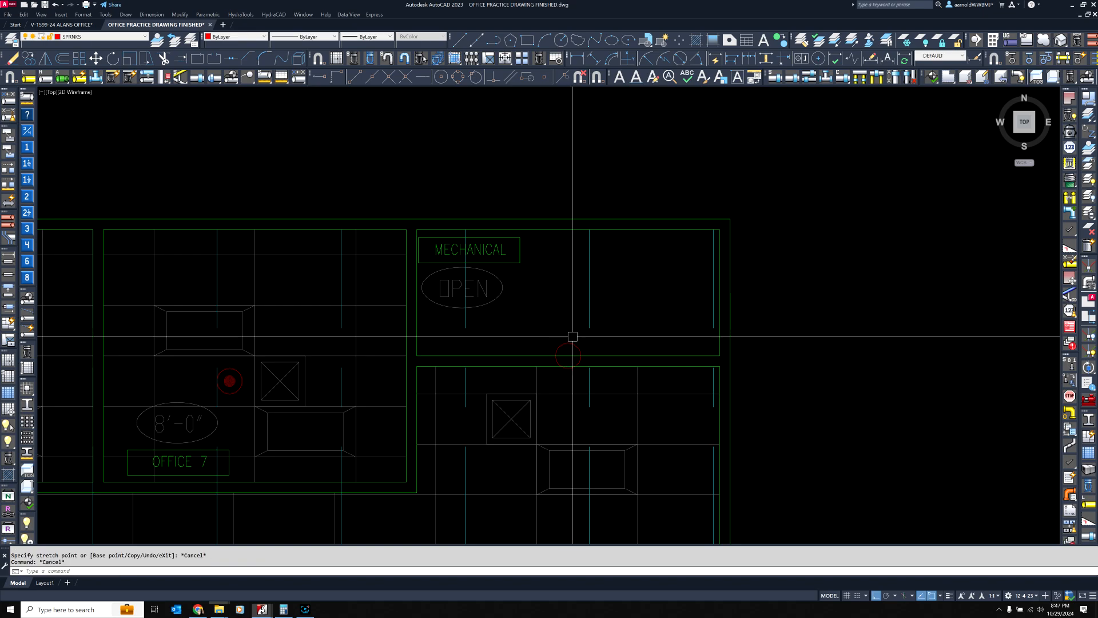
pyautogui.click(571, 341)
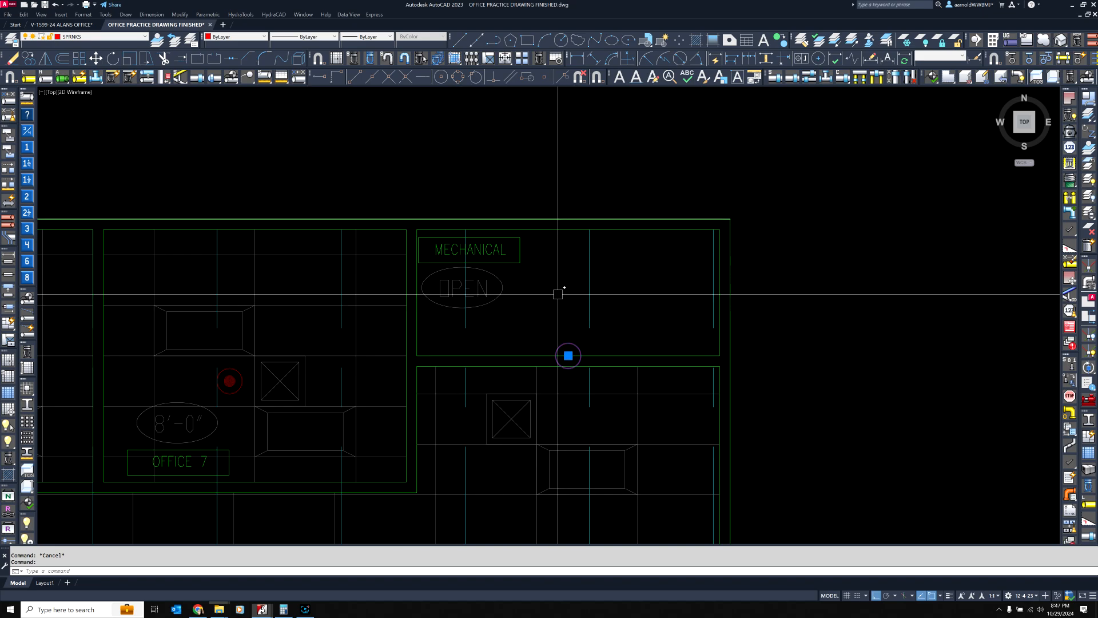
pyautogui.click(568, 355)
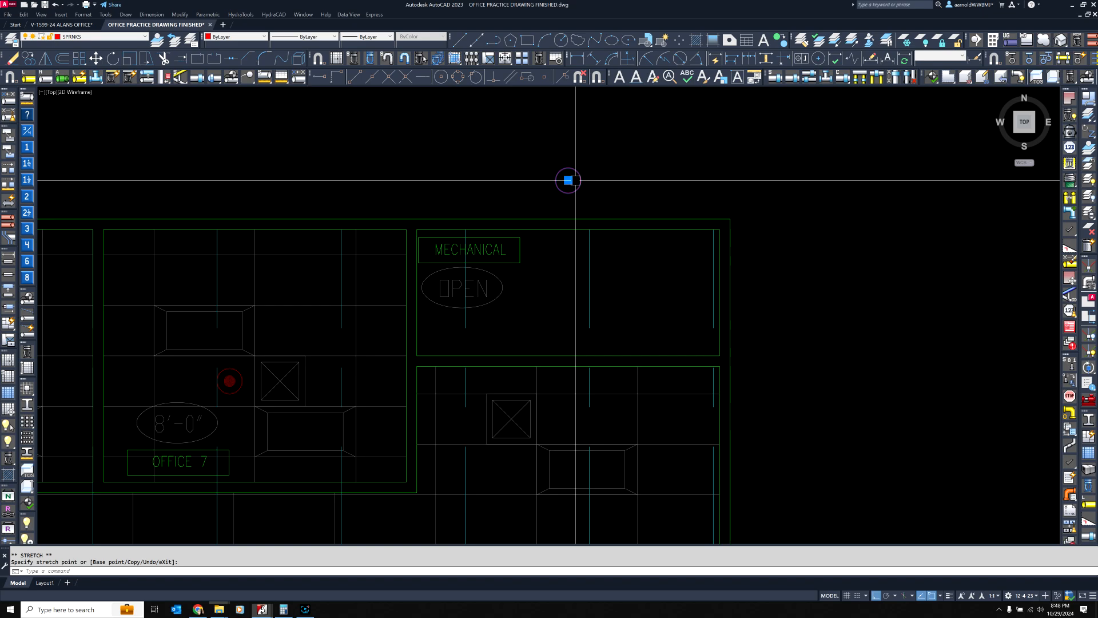